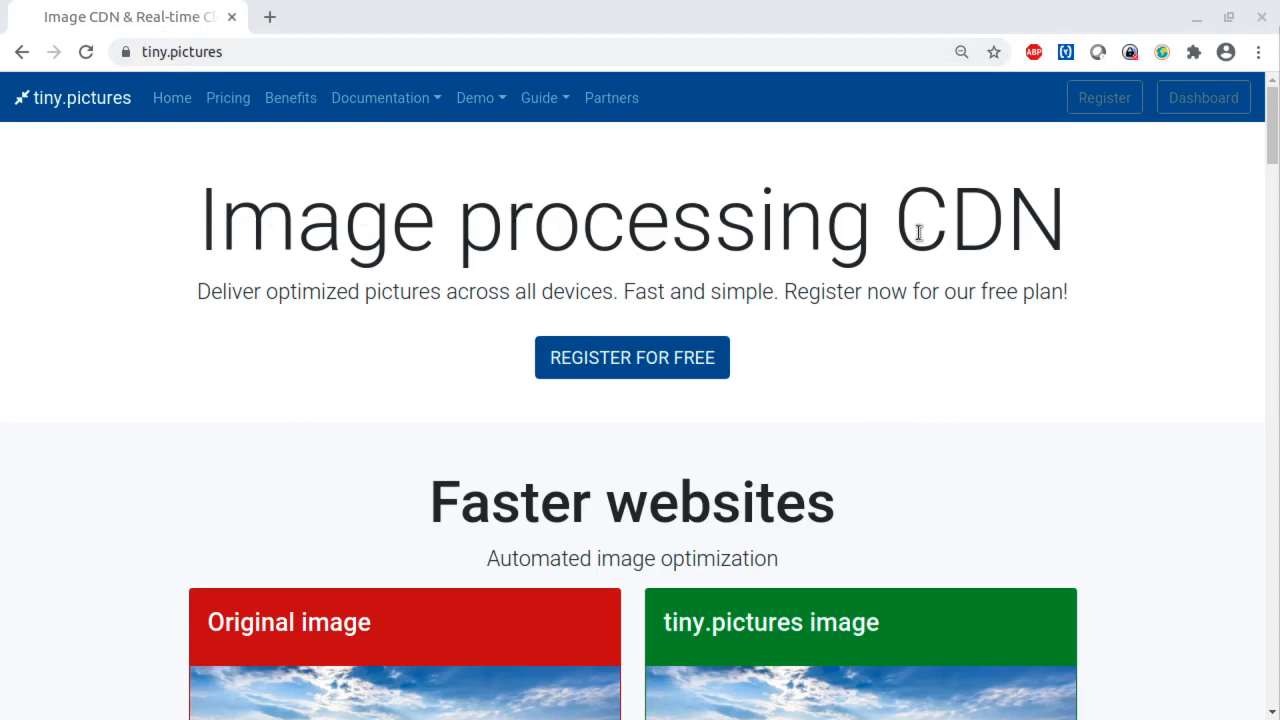
# - Examine the tiny.pictures home page, its Image processing CDN heading and the comparison between the original and the optimized image
pyautogui.moveTo(189, 235); pyautogui.dragTo(1097, 240)
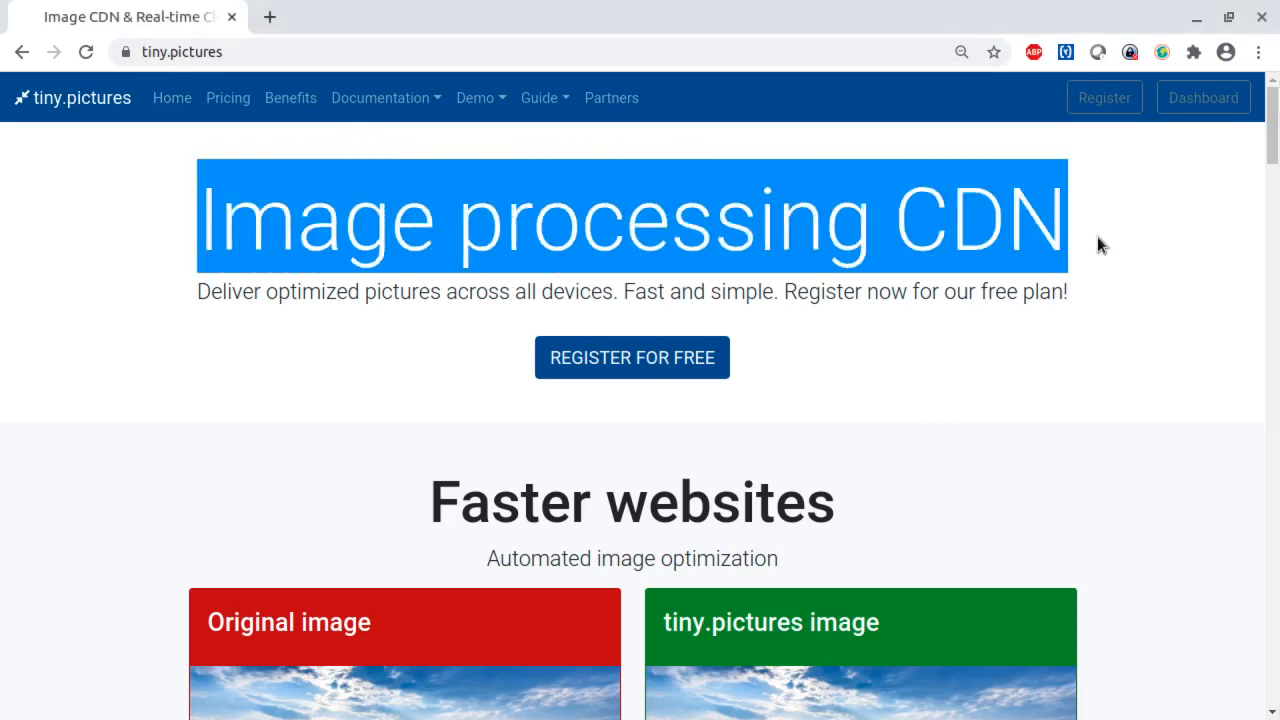
pyautogui.click(1114, 345)
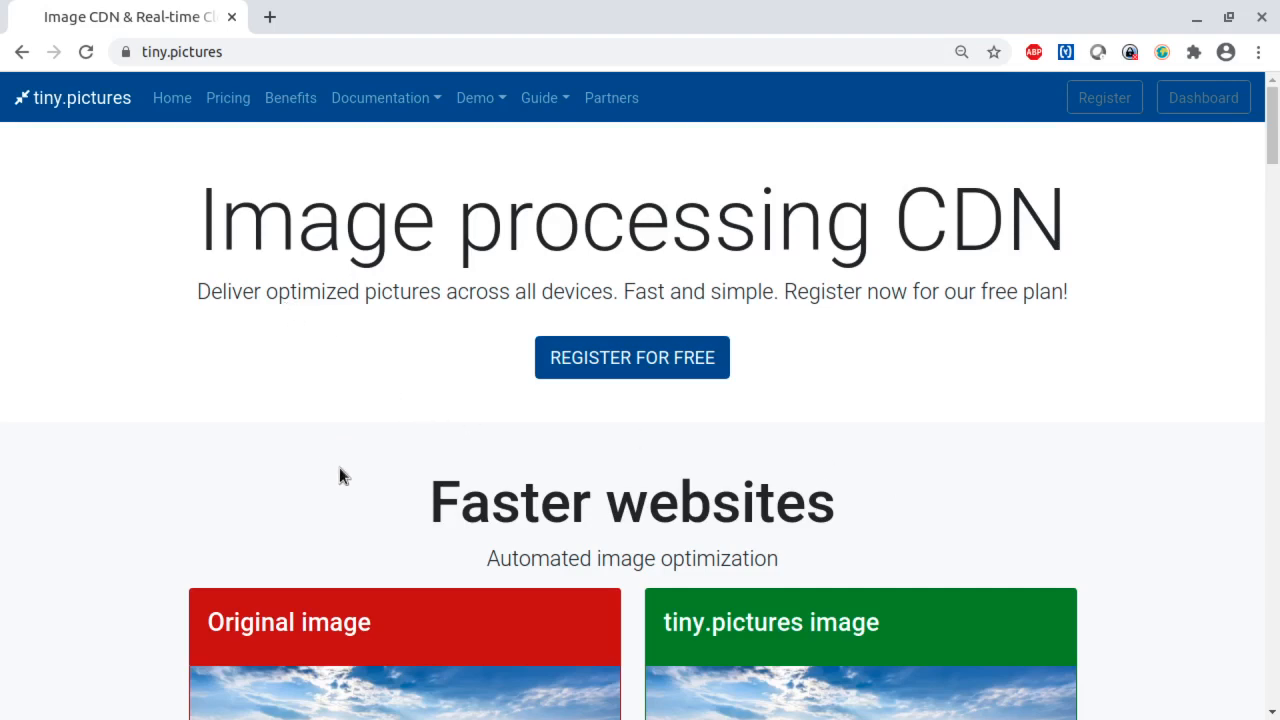
pyautogui.scroll(-2, 340, 475)
pyautogui.scroll(-3, 340, 478)
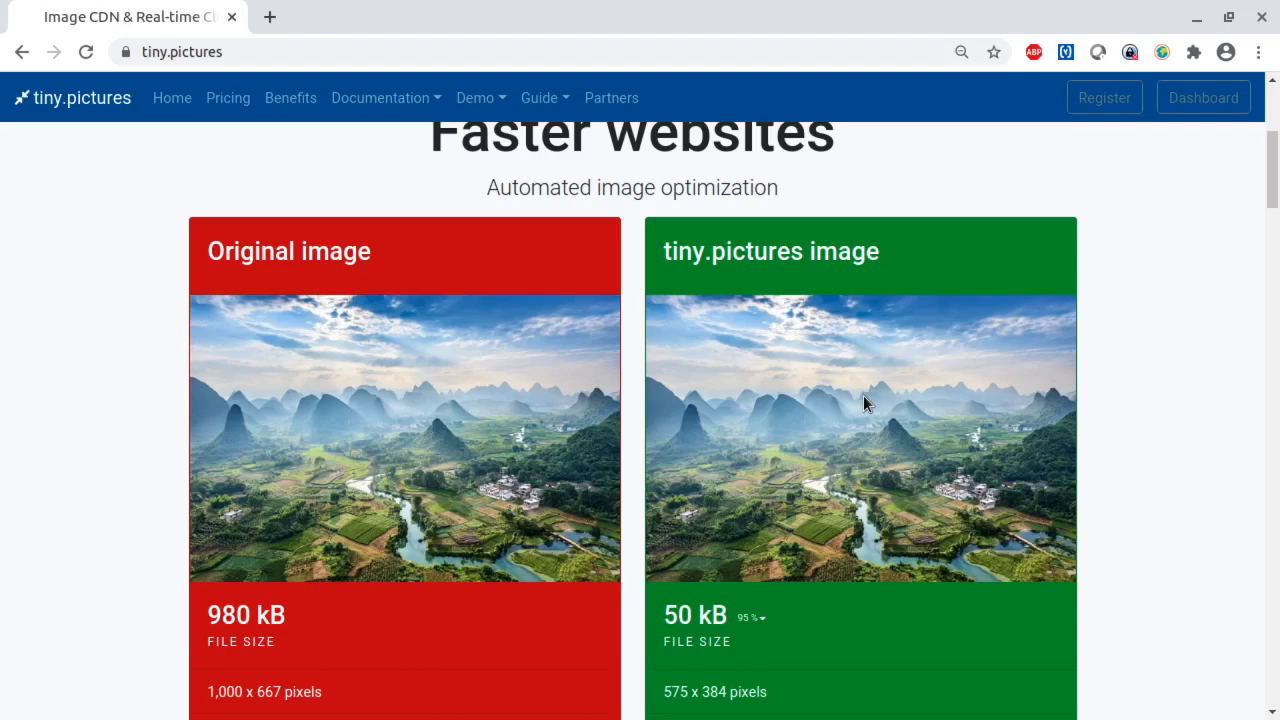
pyautogui.scroll(3, 792, 477)
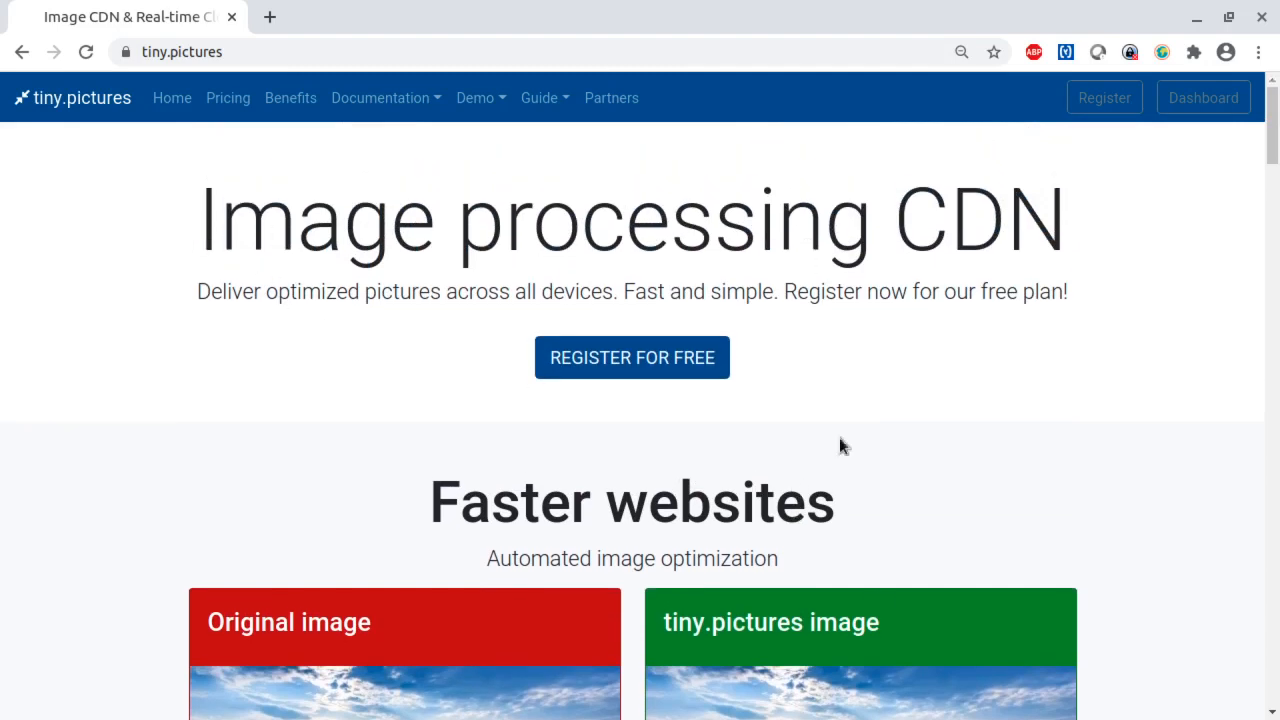
pyautogui.scroll(-2, 880, 609)
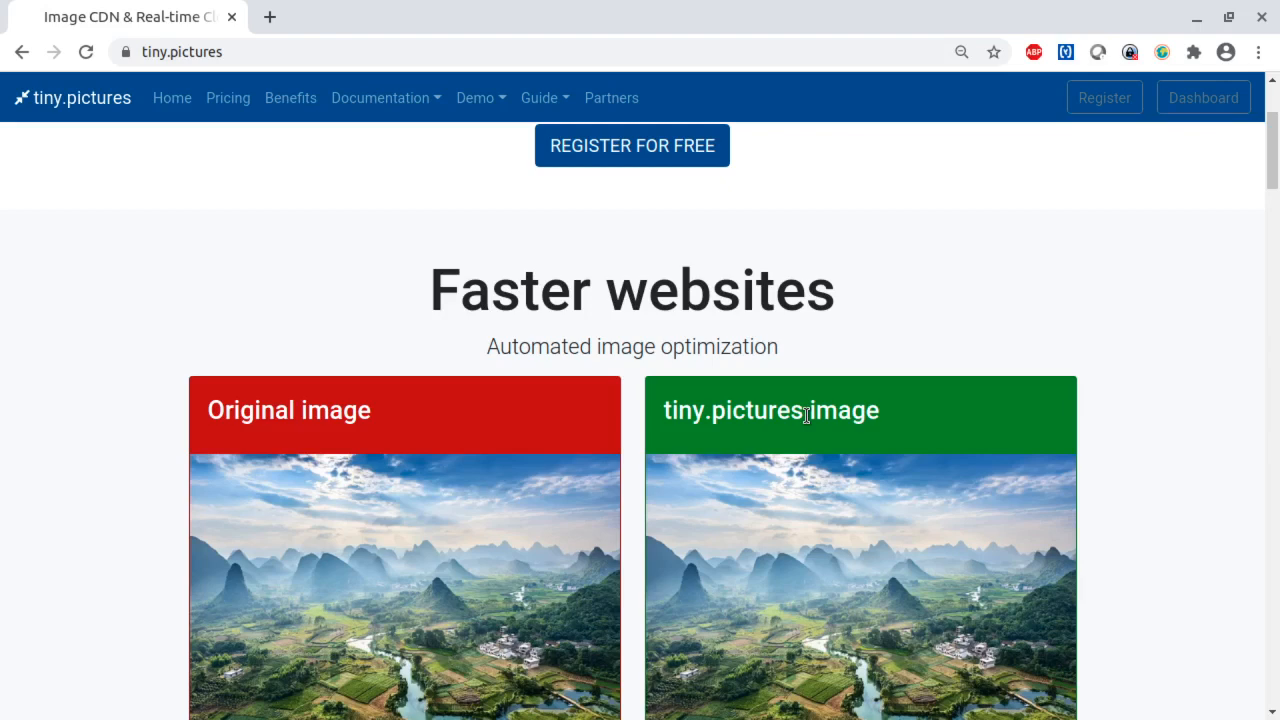
pyautogui.scroll(-4, 819, 445)
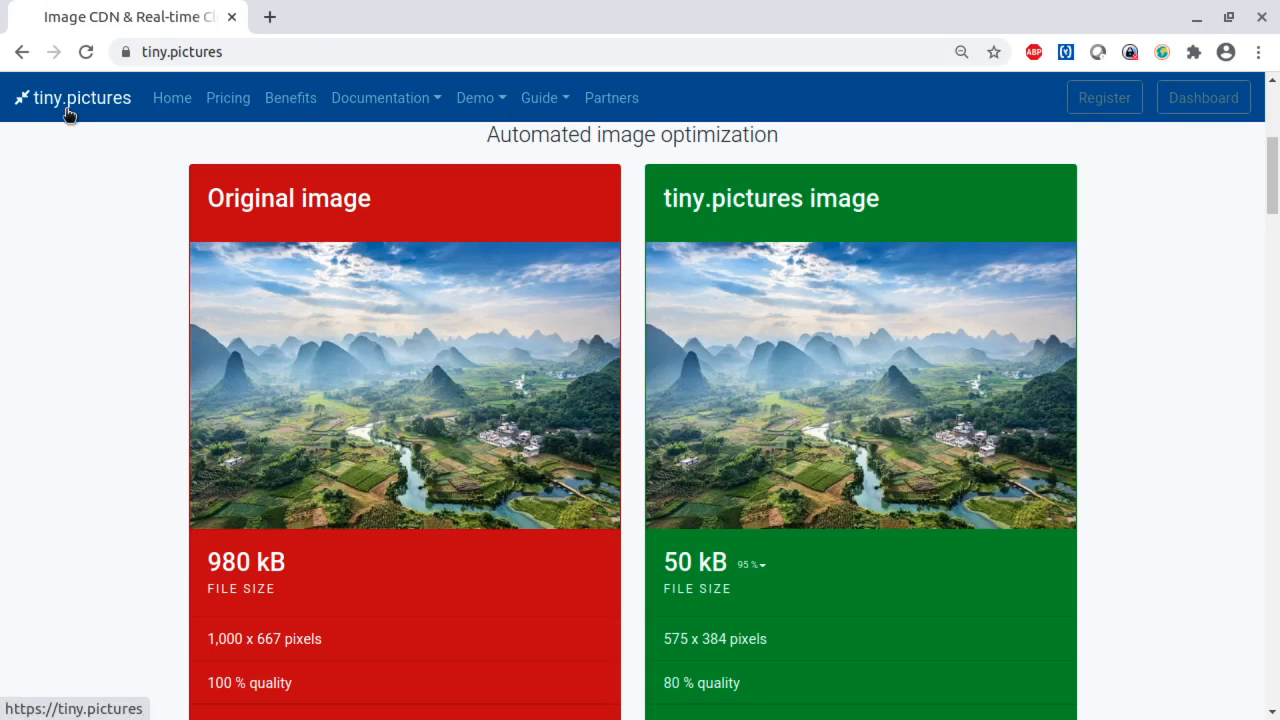
pyautogui.scroll(3, 350, 448)
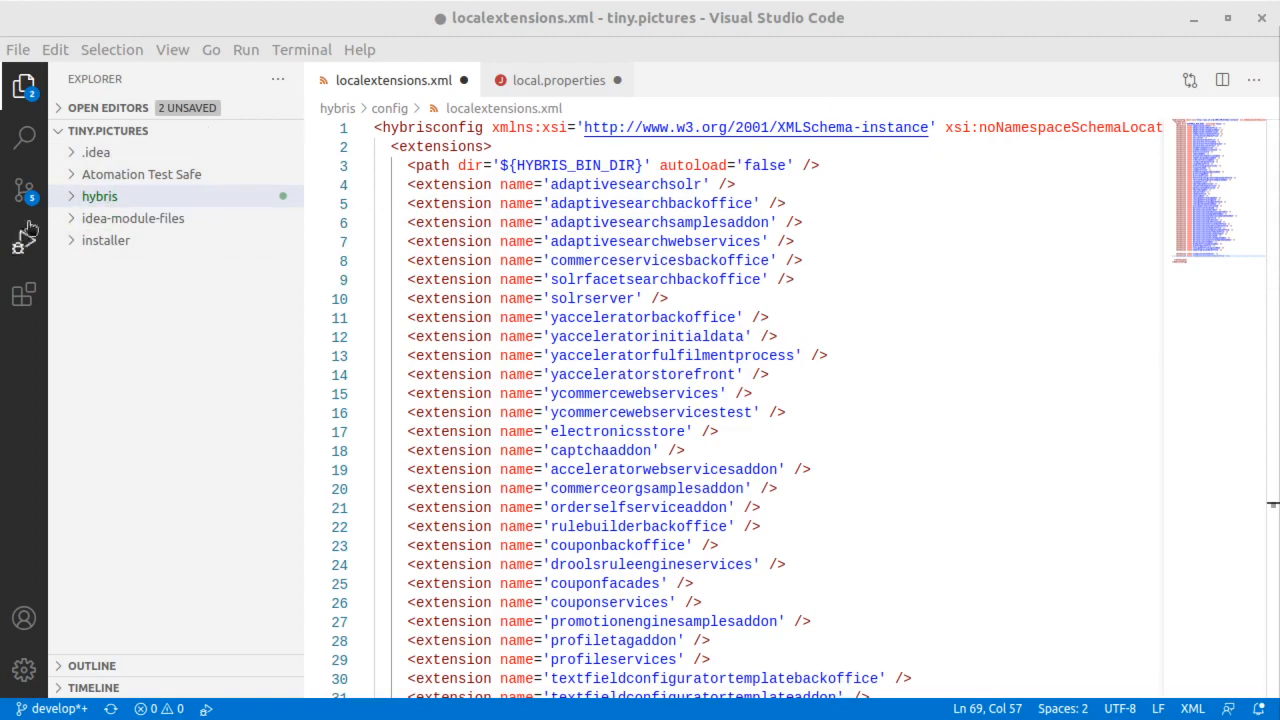
# - Expand the hybris/bin/custom folder in the project tree and widen the file explorer so the connector extension names fit
pyautogui.click(73, 199)
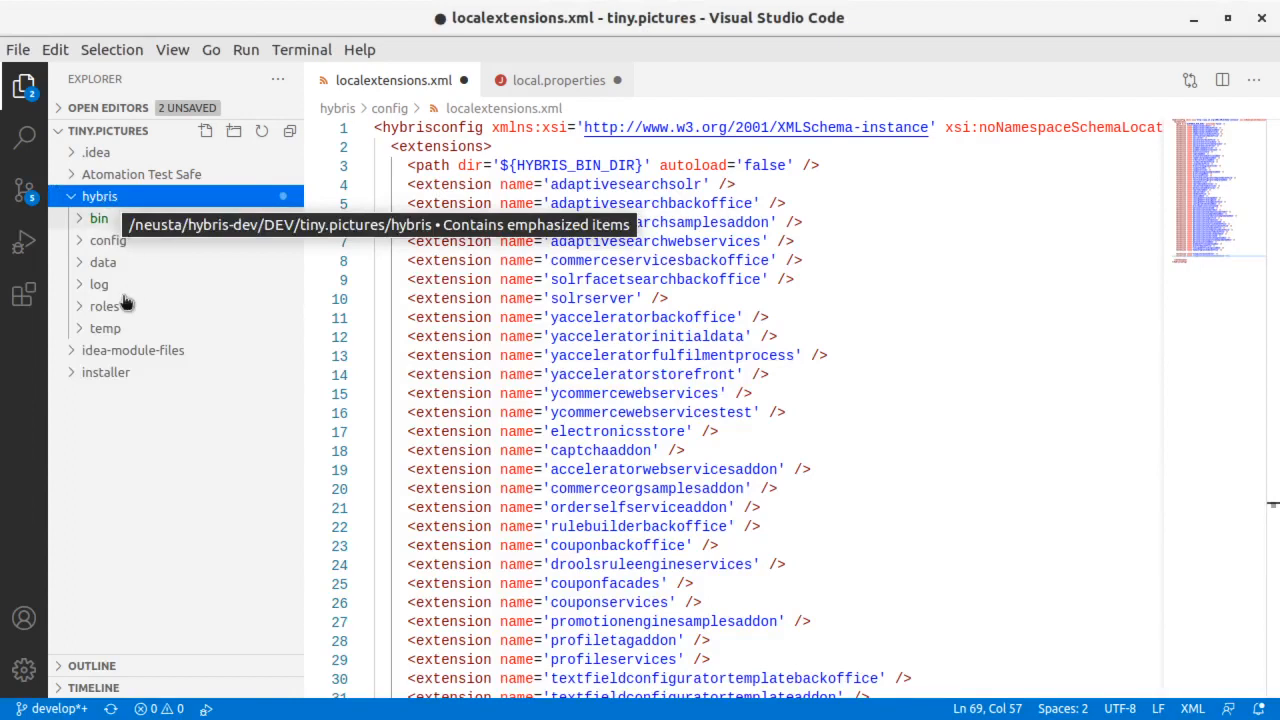
pyautogui.click(81, 221)
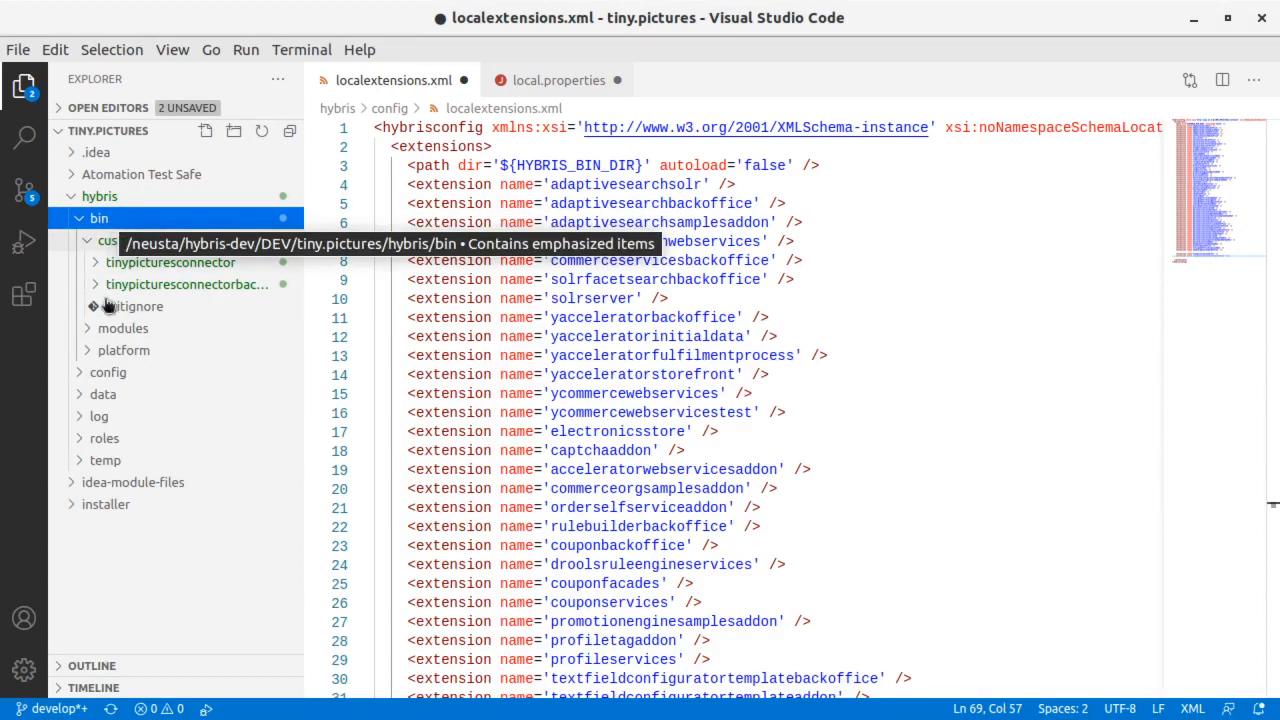
pyautogui.click(92, 241)
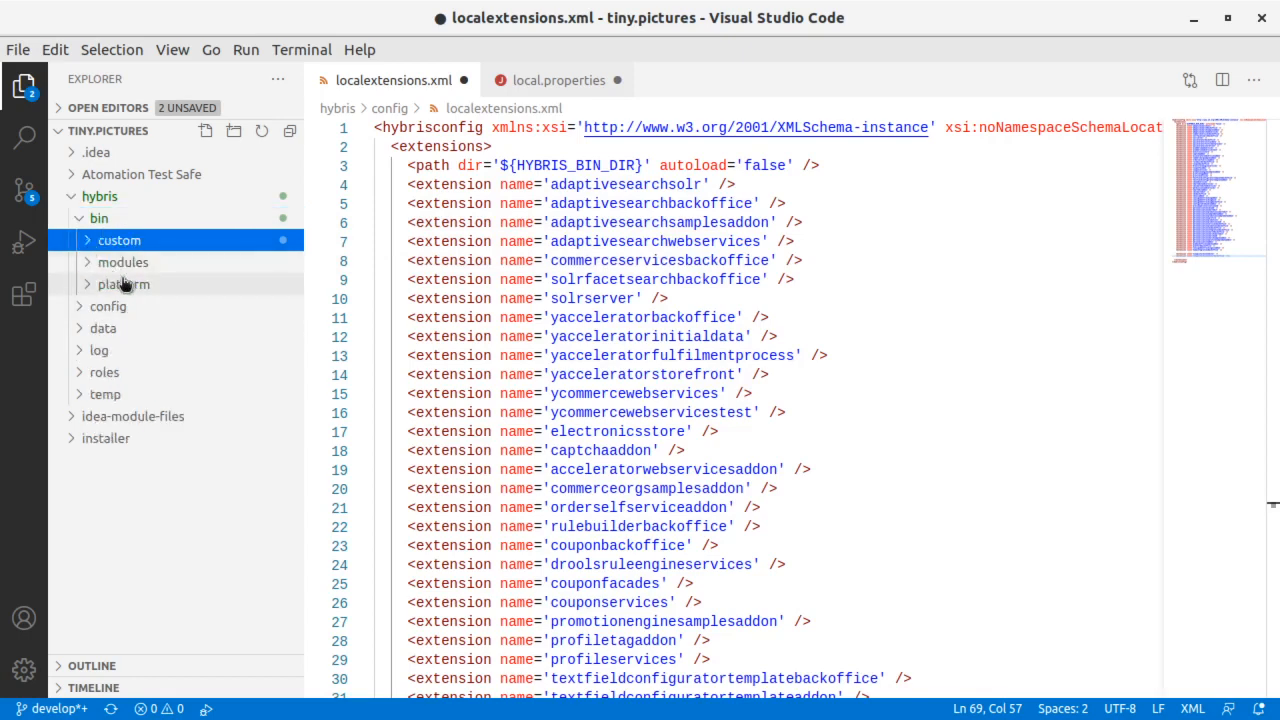
pyautogui.click(123, 284)
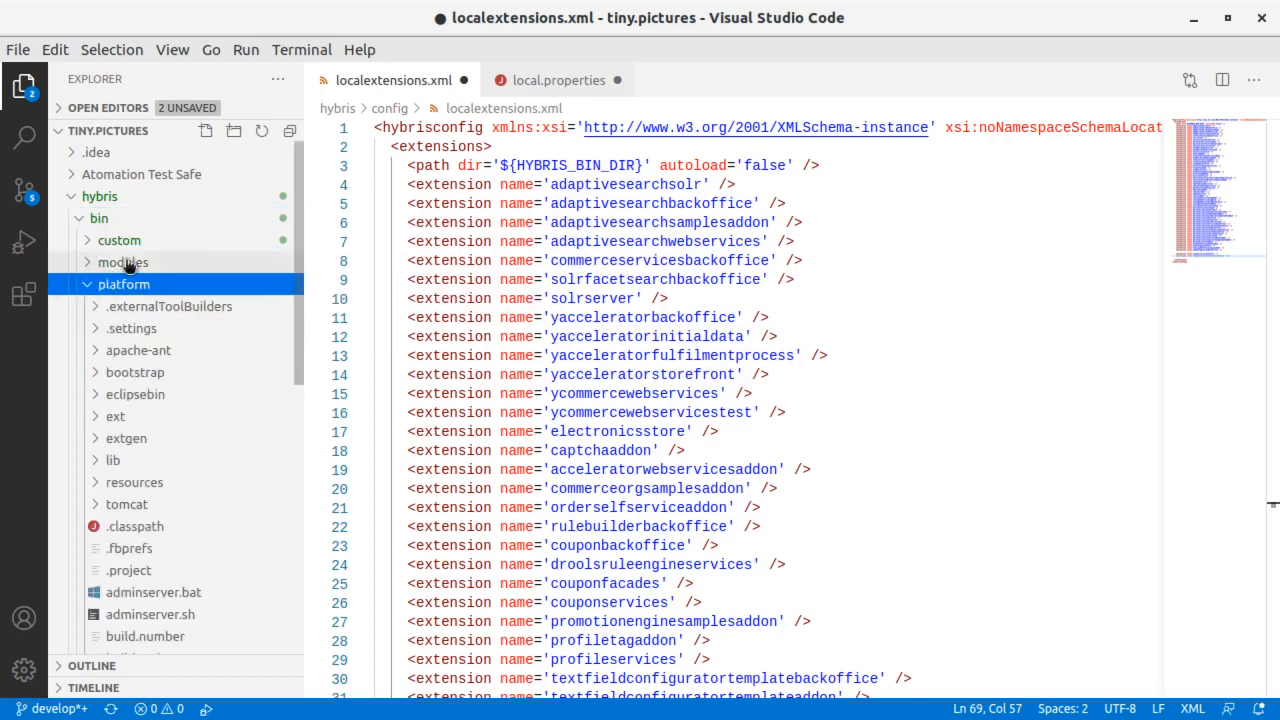
pyautogui.click(128, 264)
pyautogui.click(90, 264)
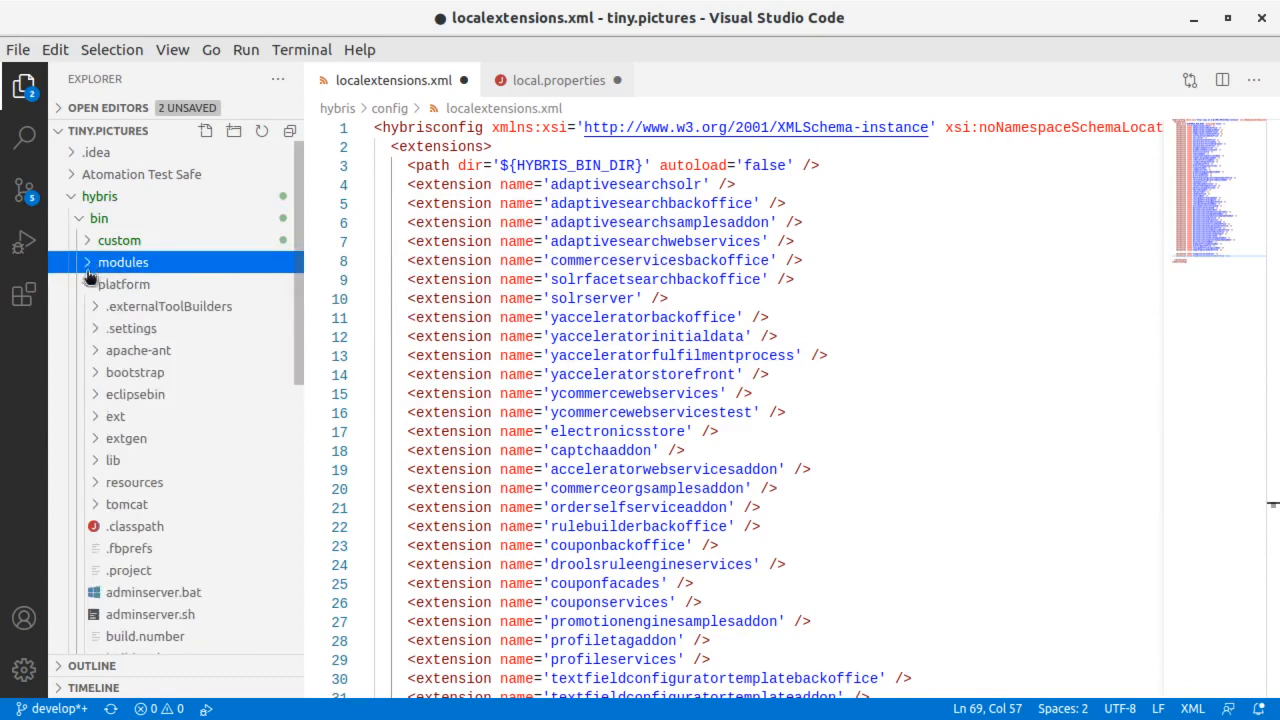
pyautogui.click(92, 284)
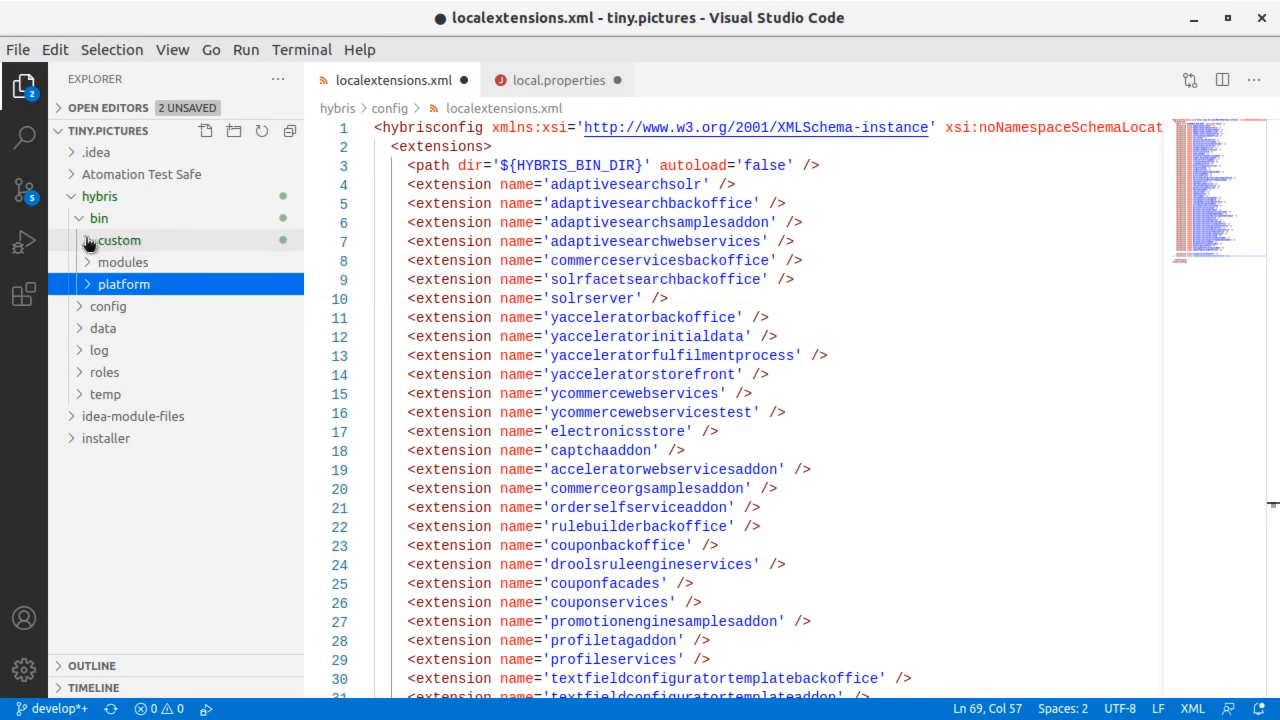
pyautogui.click(88, 242)
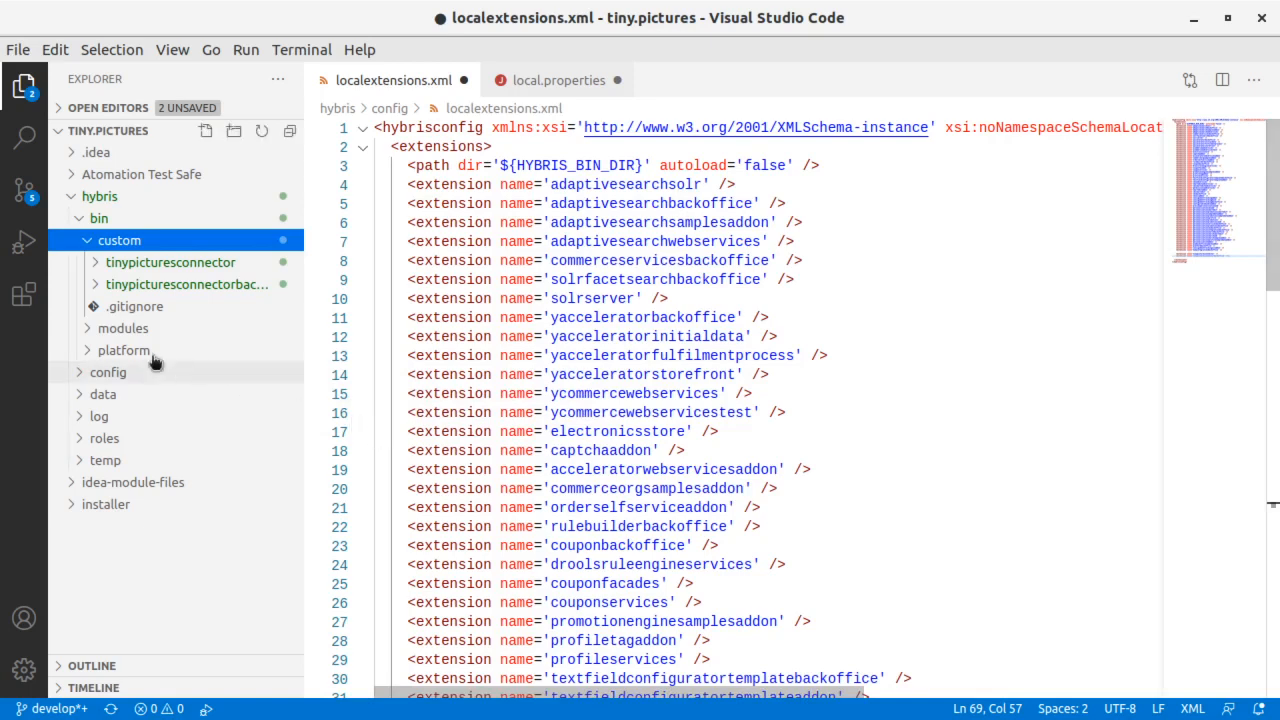
pyautogui.moveTo(304, 294); pyautogui.dragTo(370, 290)
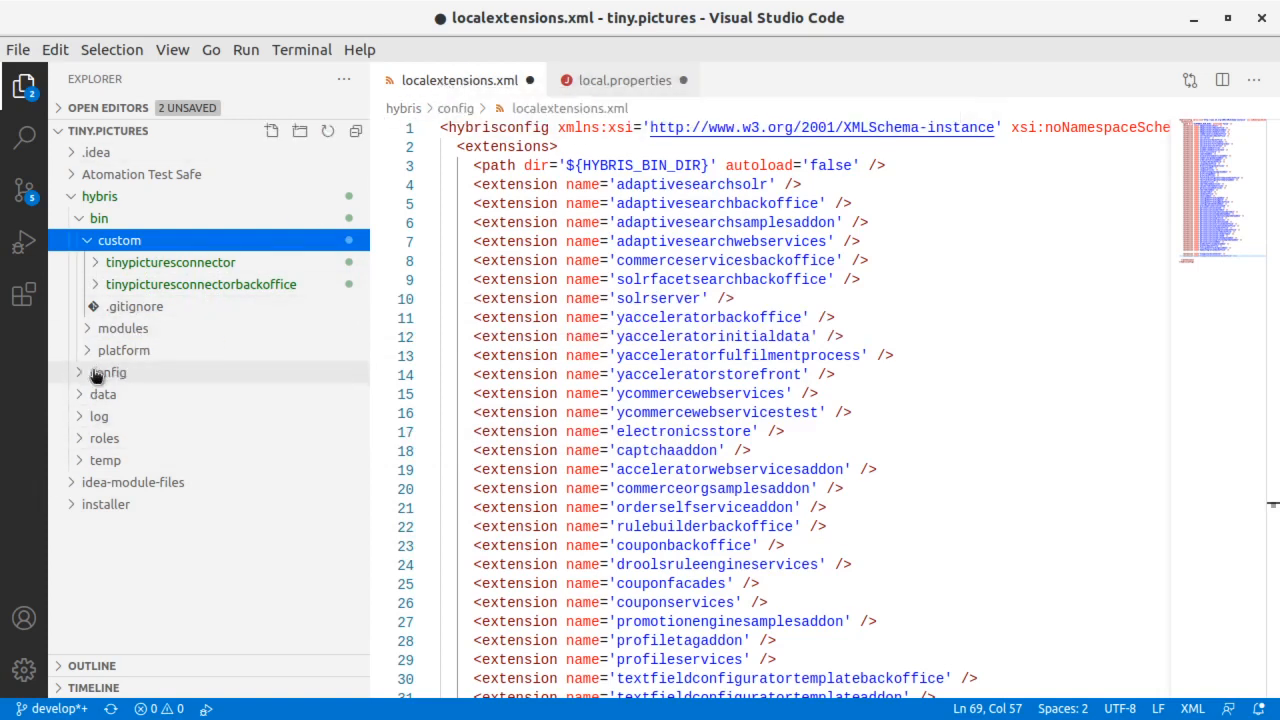
# - Open localextensions.xml from the hybris config folder and highlight the tinypicturesconnector and tinypicturesconnectorbackoffice extension entries
pyautogui.click(78, 217)
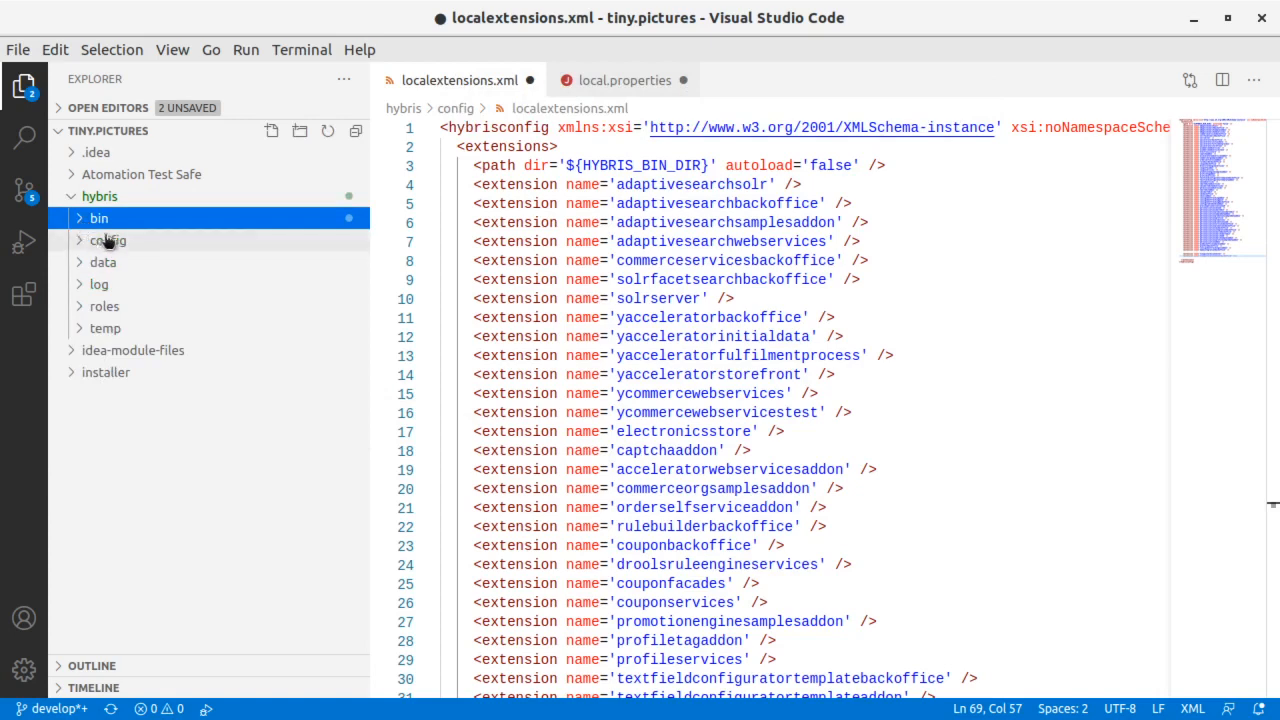
pyautogui.click(101, 243)
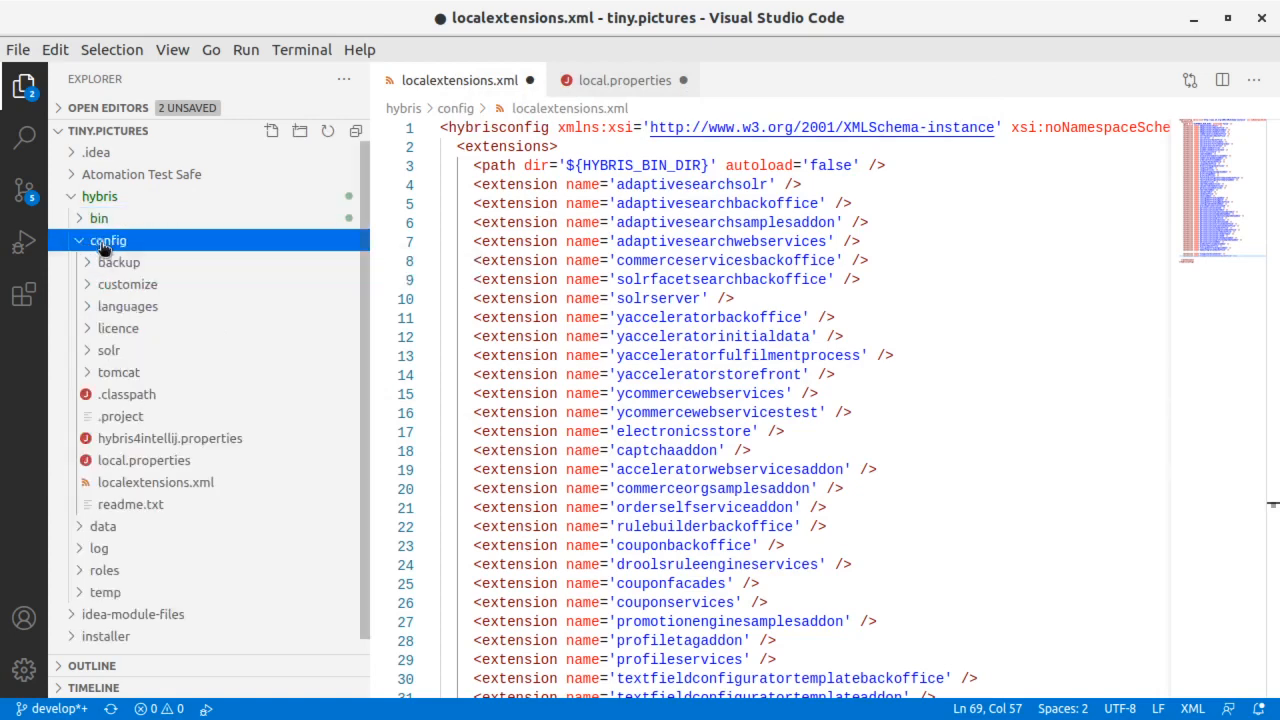
pyautogui.click(133, 485)
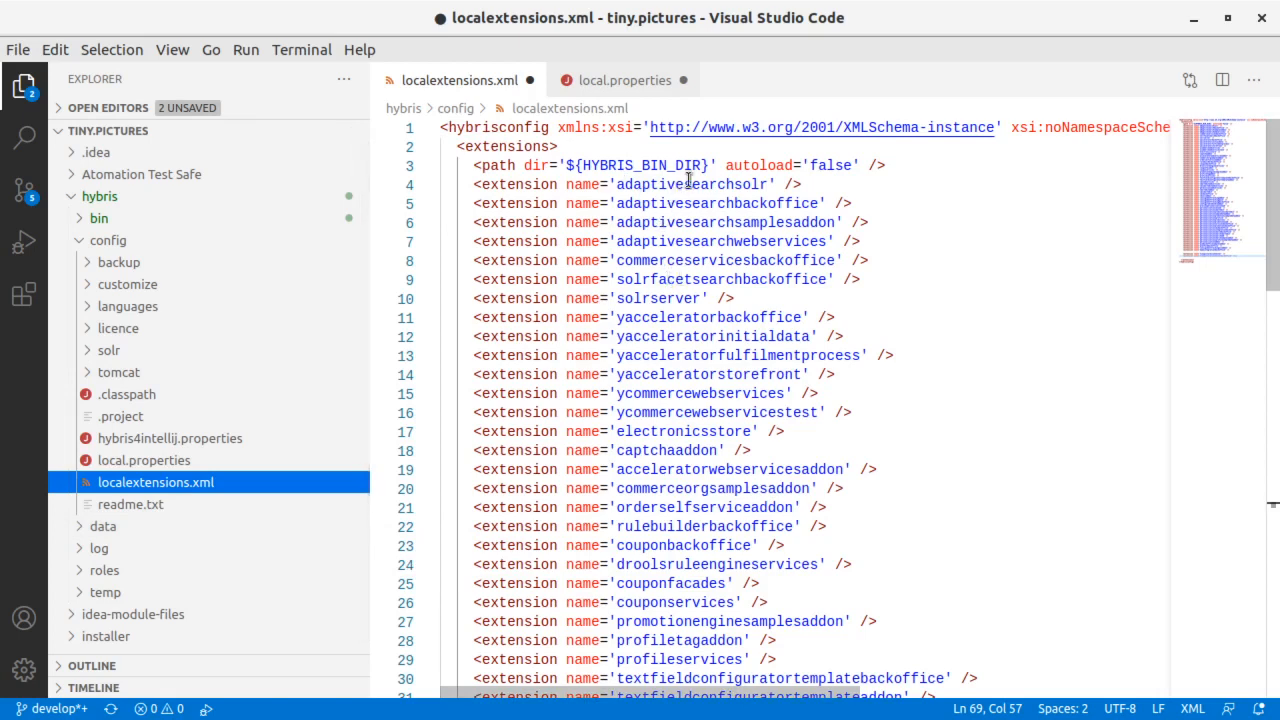
pyautogui.scroll(-1, 713, 250)
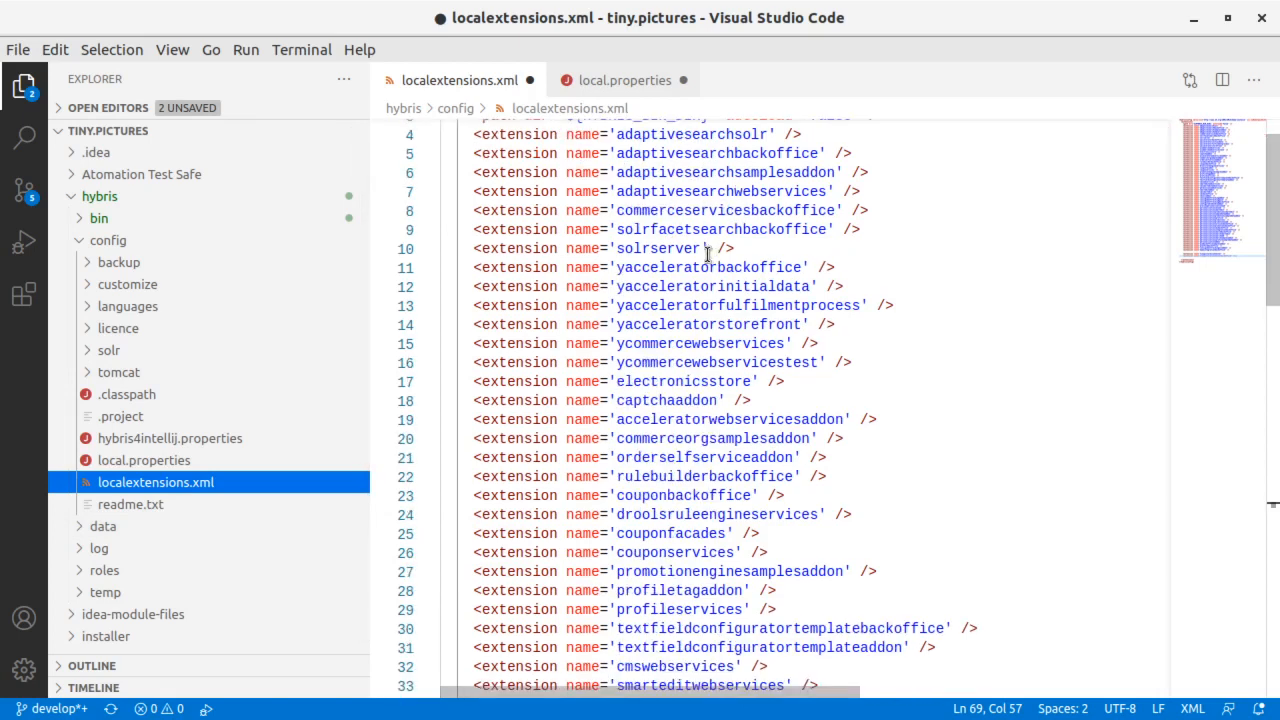
pyautogui.scroll(-1, 708, 254)
pyautogui.scroll(2, 708, 254)
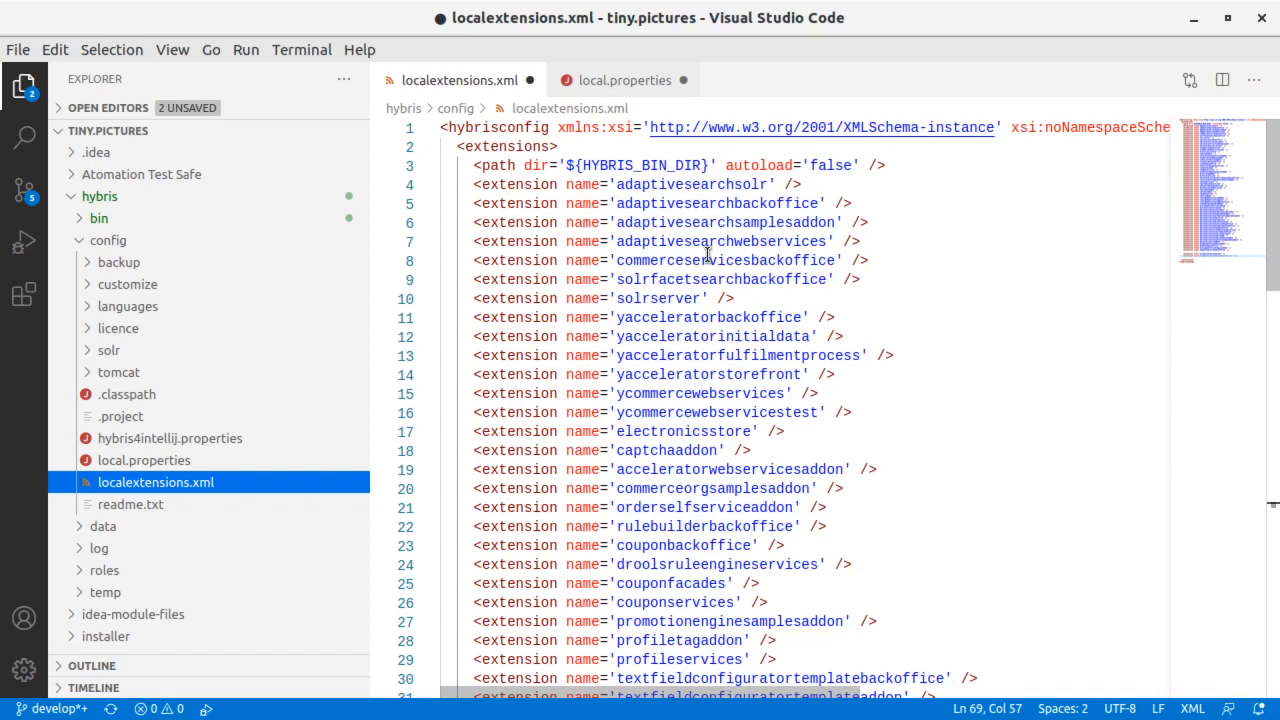
pyautogui.scroll(-14, 708, 254)
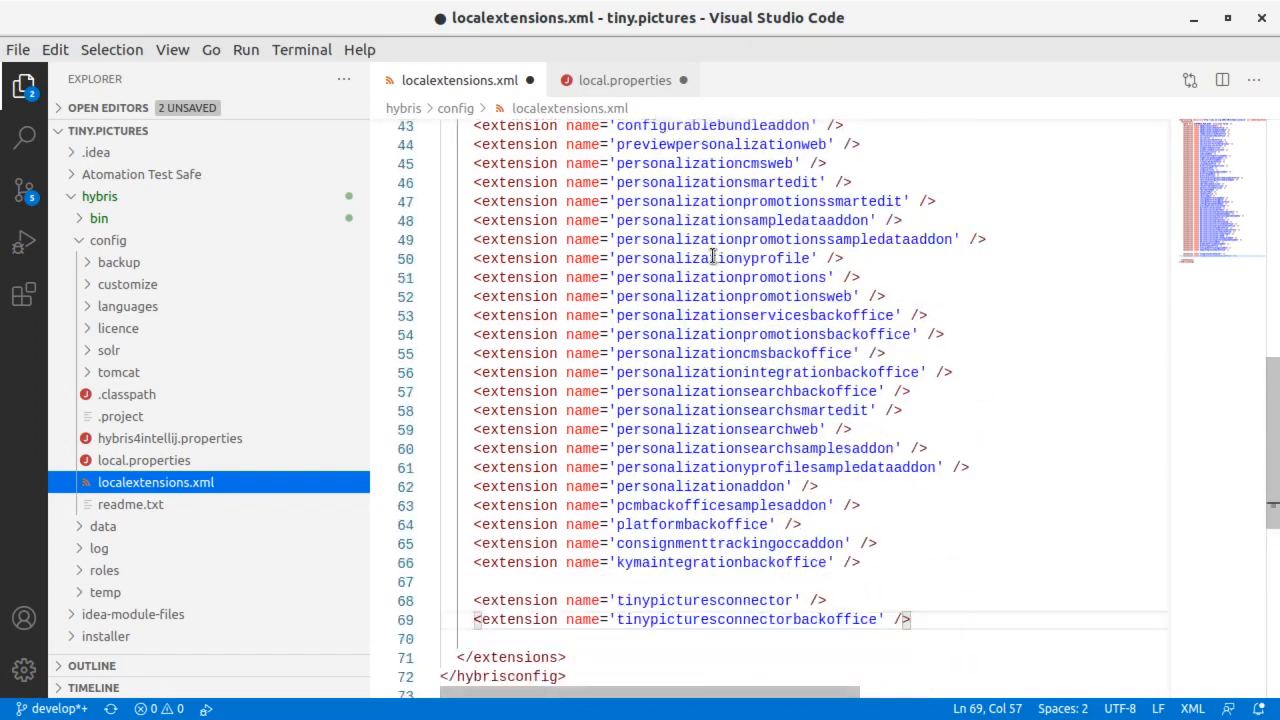
pyautogui.scroll(-2, 712, 257)
pyautogui.moveTo(943, 517); pyautogui.dragTo(943, 483)
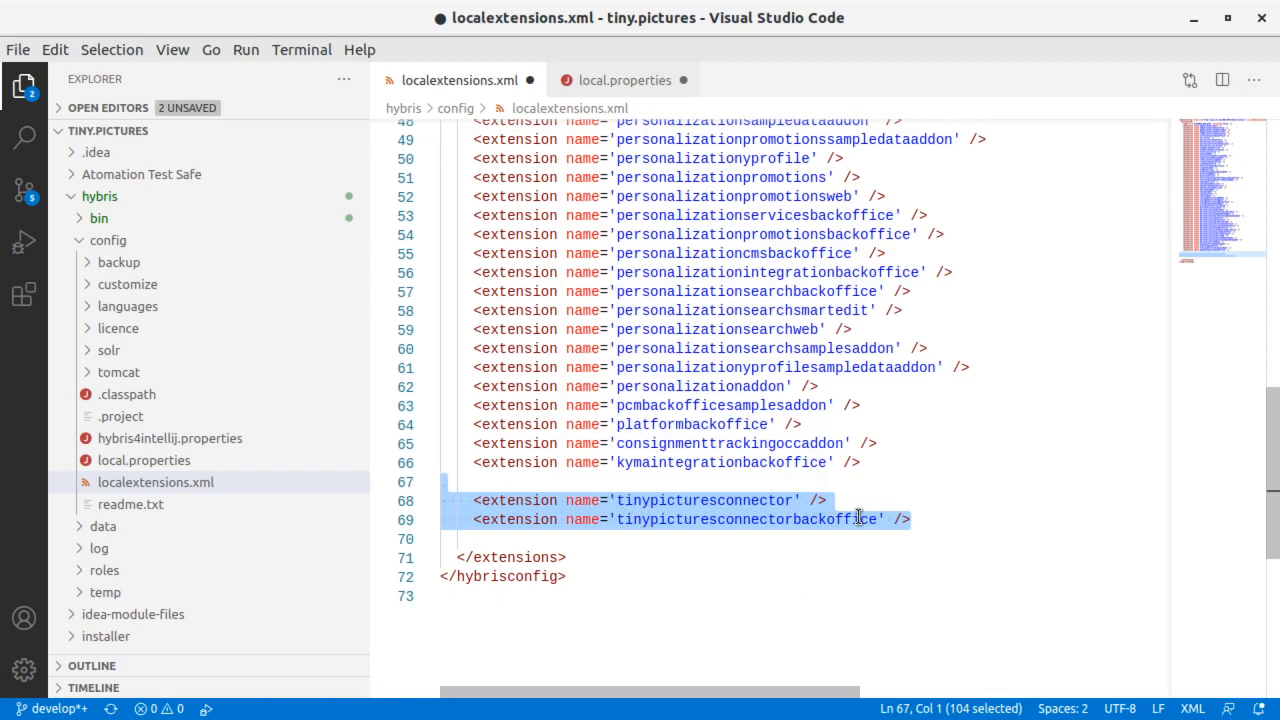
# - Open local.properties from the config folder and review the userName, password and apiKey properties of tinyPicturesMediaStorageStrategy
pyautogui.click(143, 462)
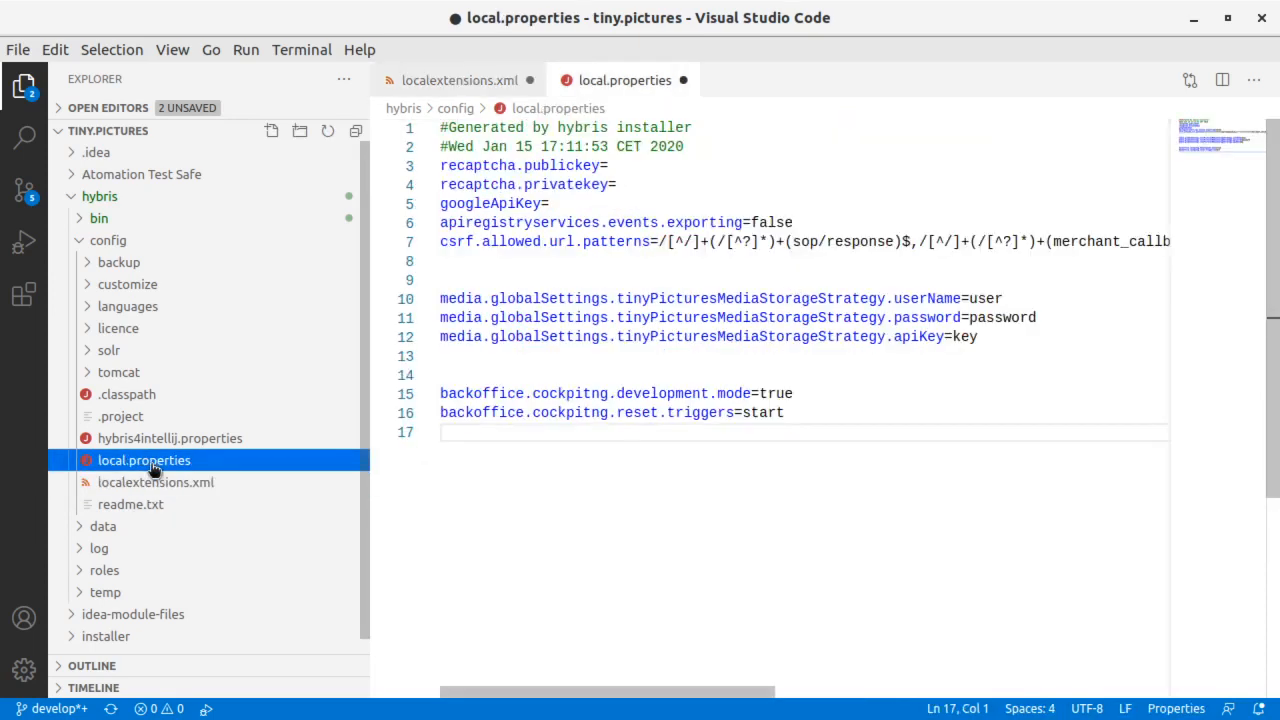
pyautogui.doubleClick(930, 298)
pyautogui.doubleClick(930, 317)
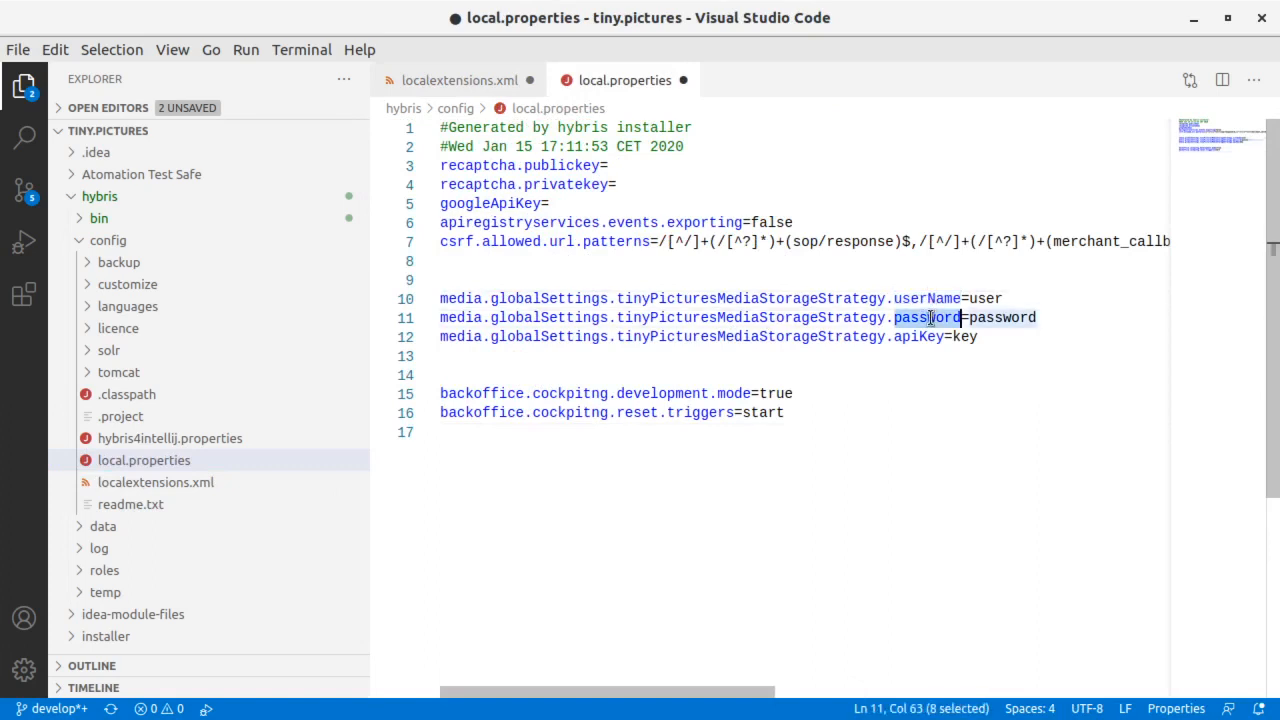
pyautogui.doubleClick(920, 337)
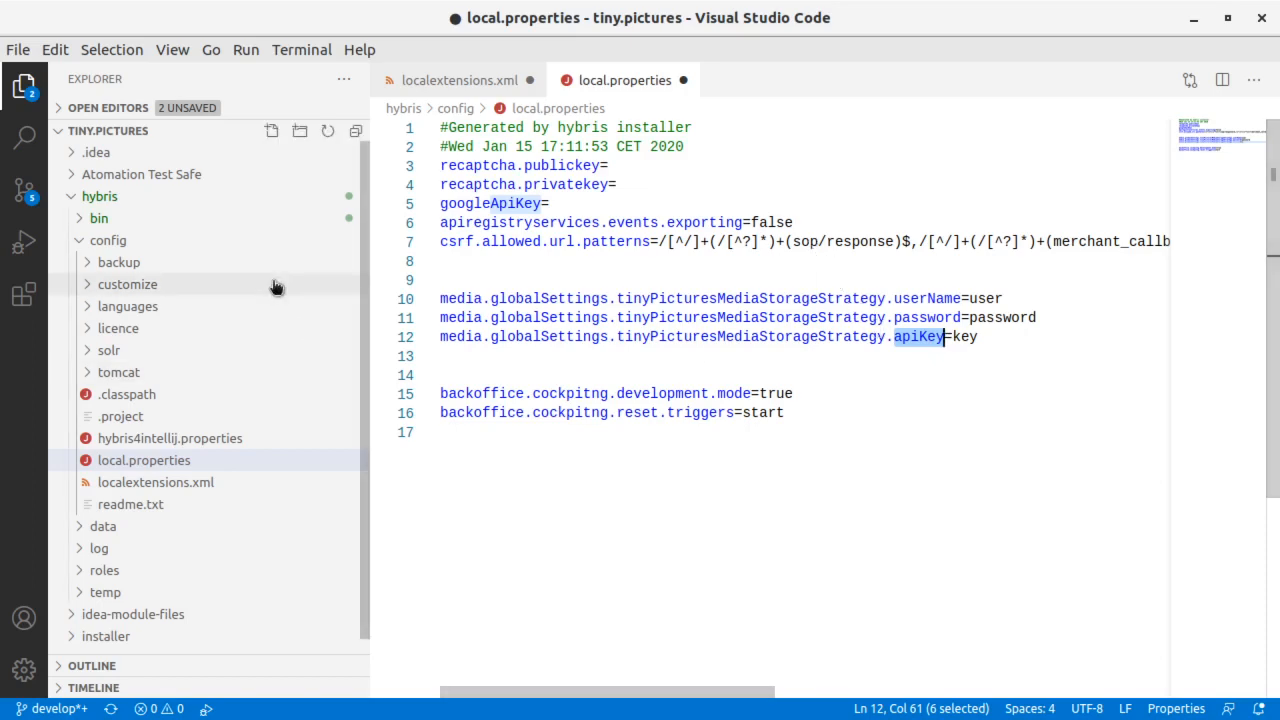
# - Open project.properties of the custom tinypicturesconnector extension and examine its account credentials and the api, url and wapi.url lines
pyautogui.click(77, 219)
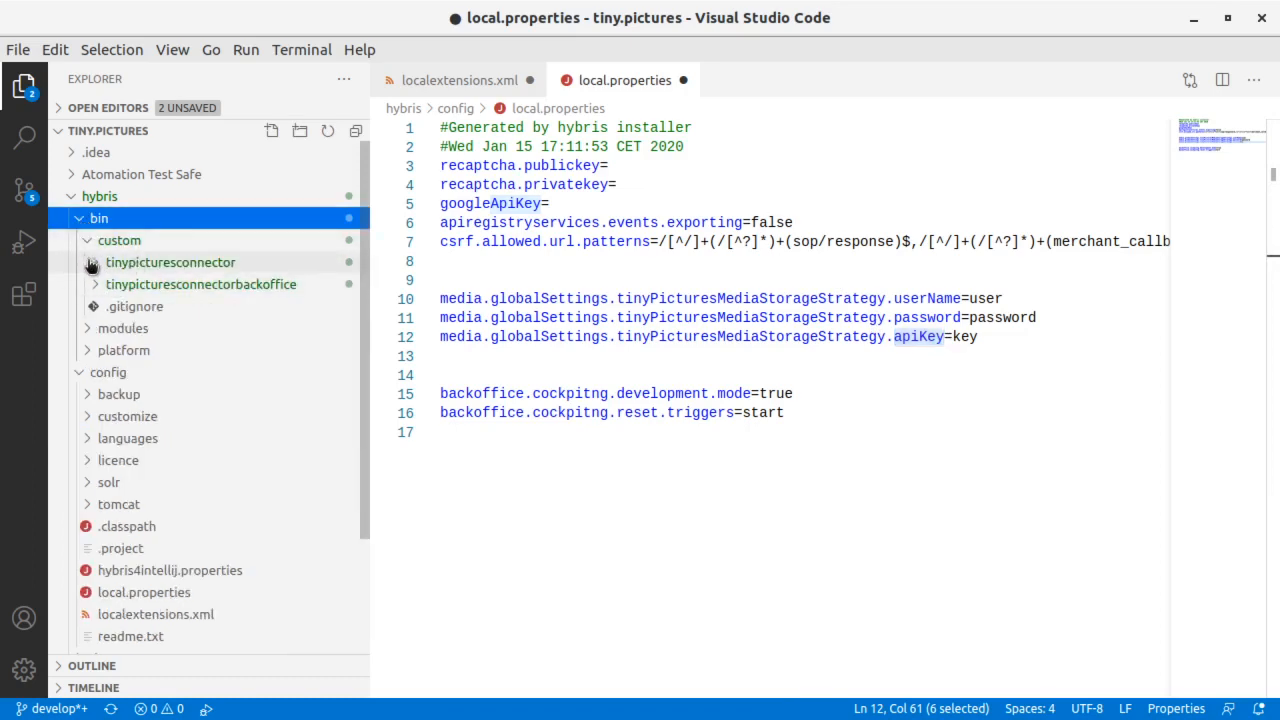
pyautogui.click(103, 265)
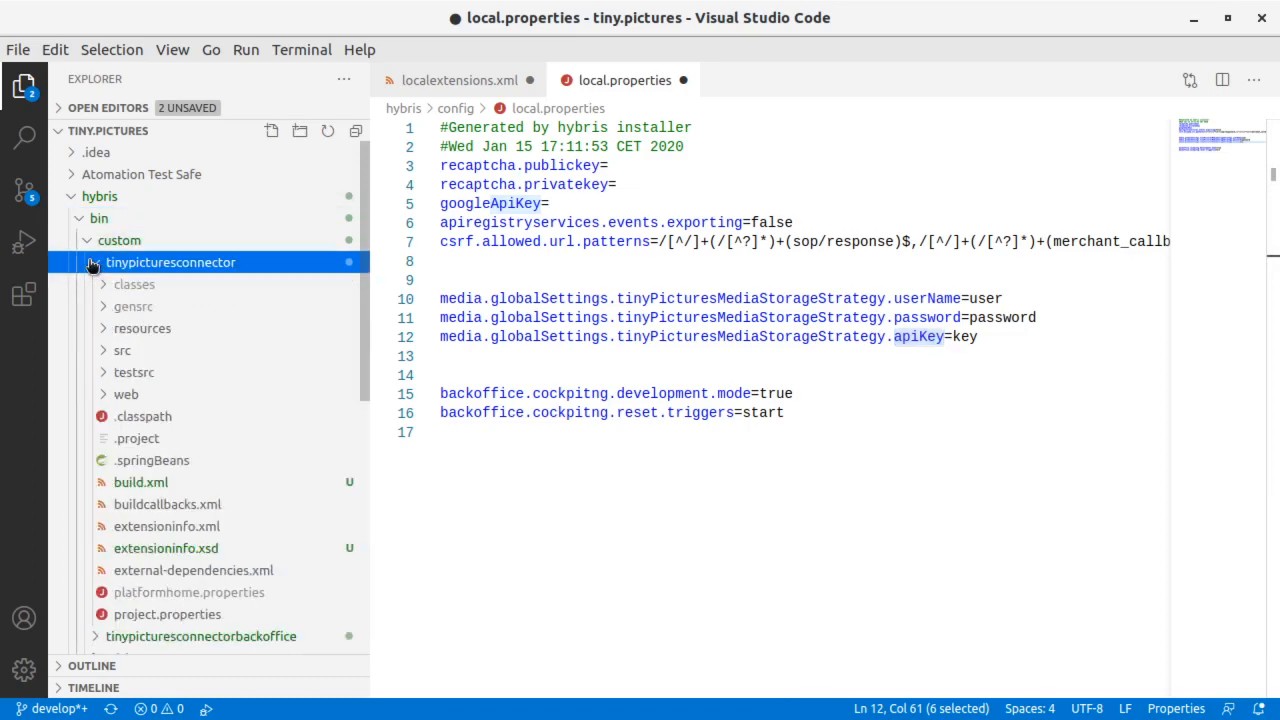
pyautogui.click(167, 615)
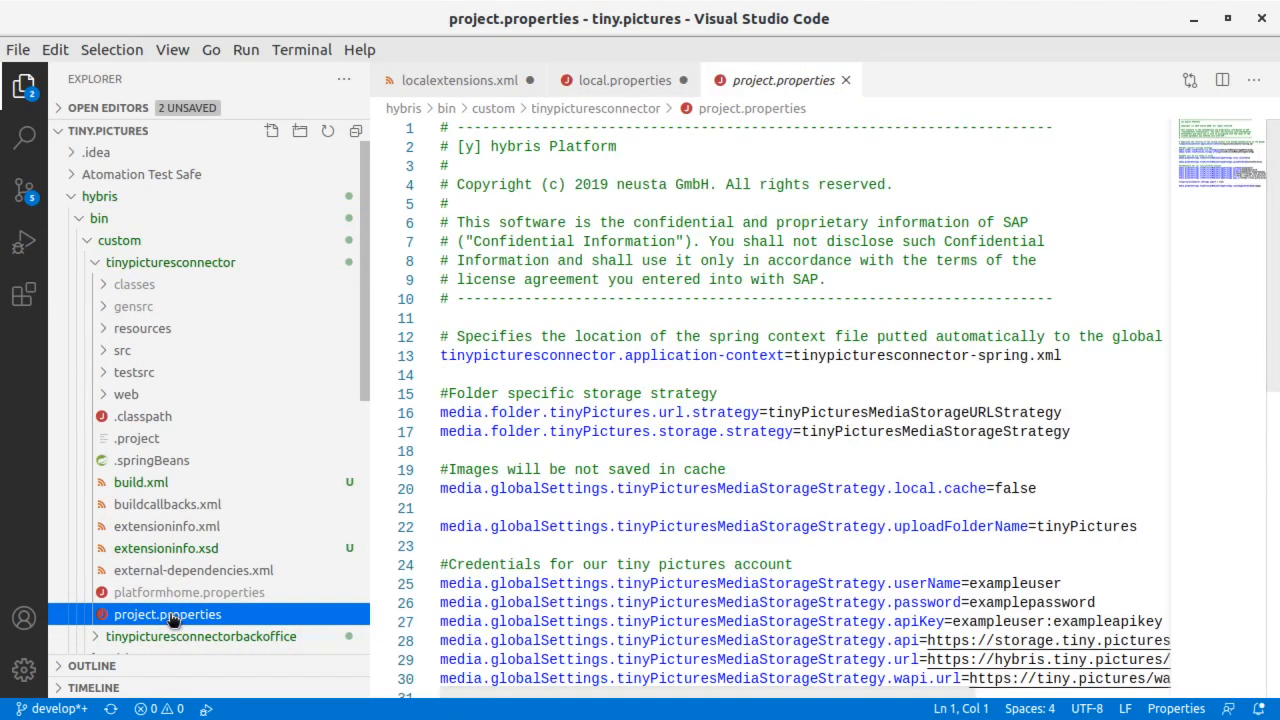
pyautogui.scroll(-3, 870, 470)
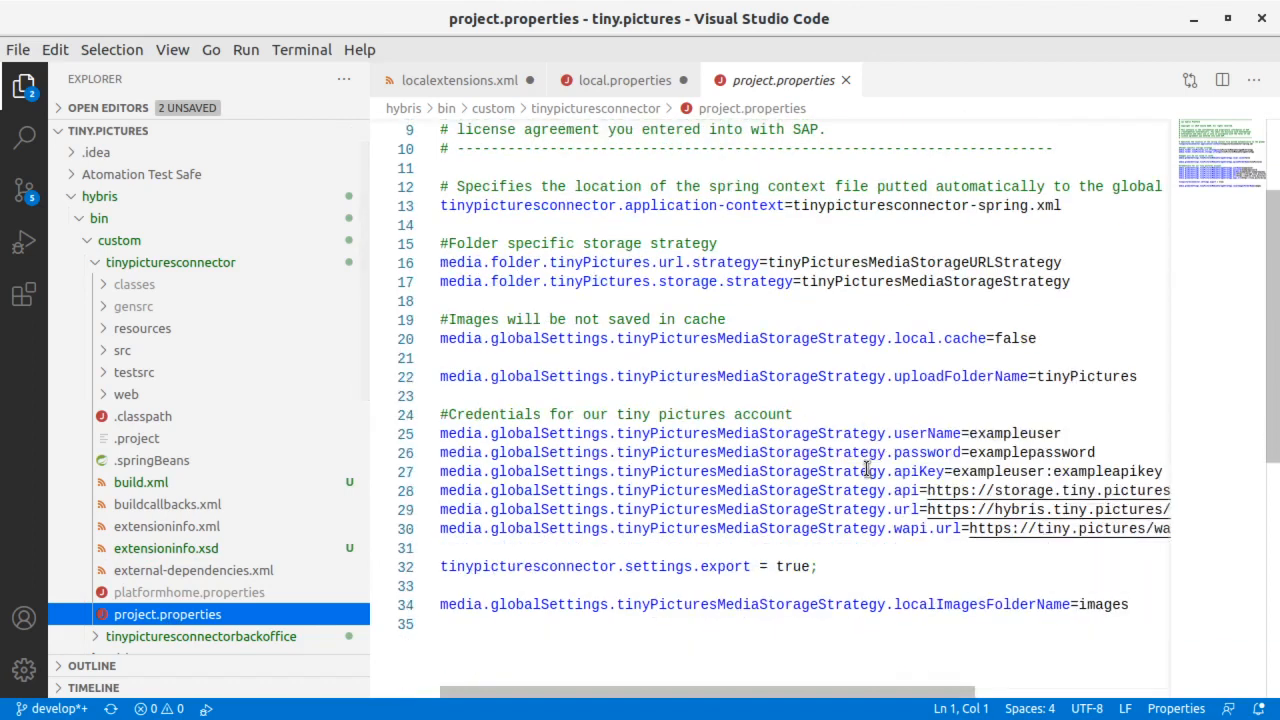
pyautogui.doubleClick(1008, 433)
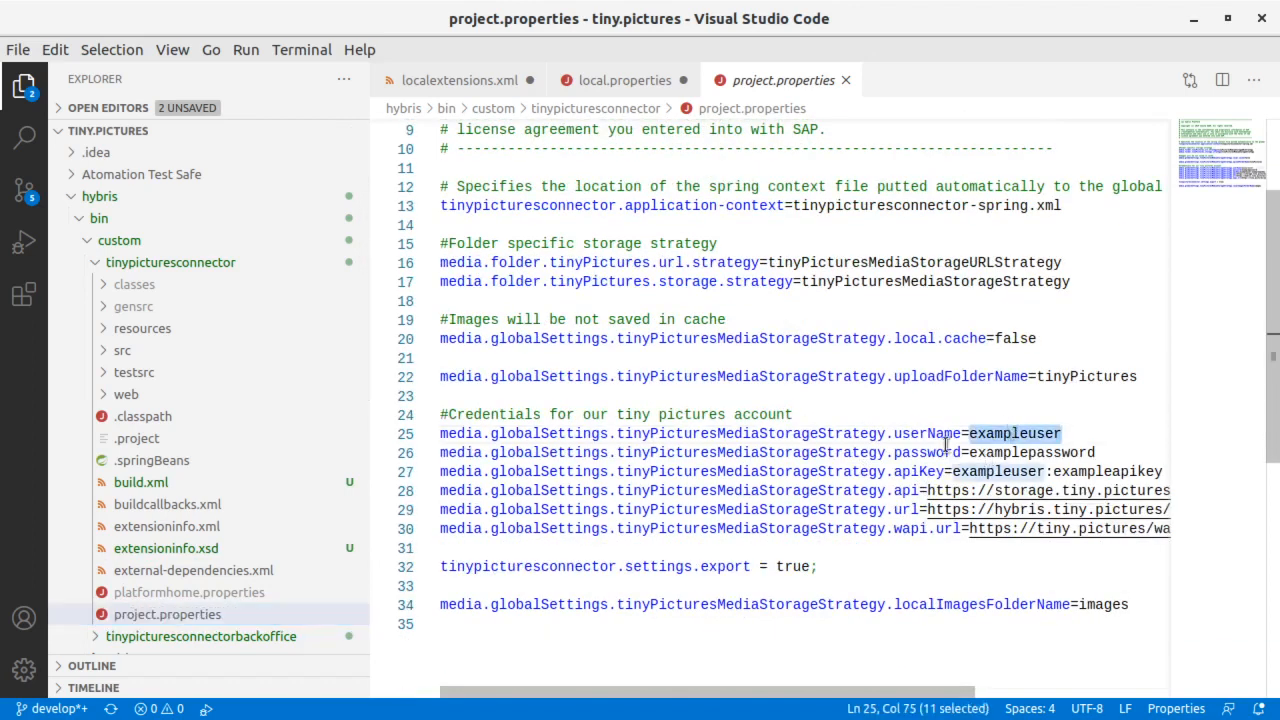
pyautogui.doubleClick(995, 453)
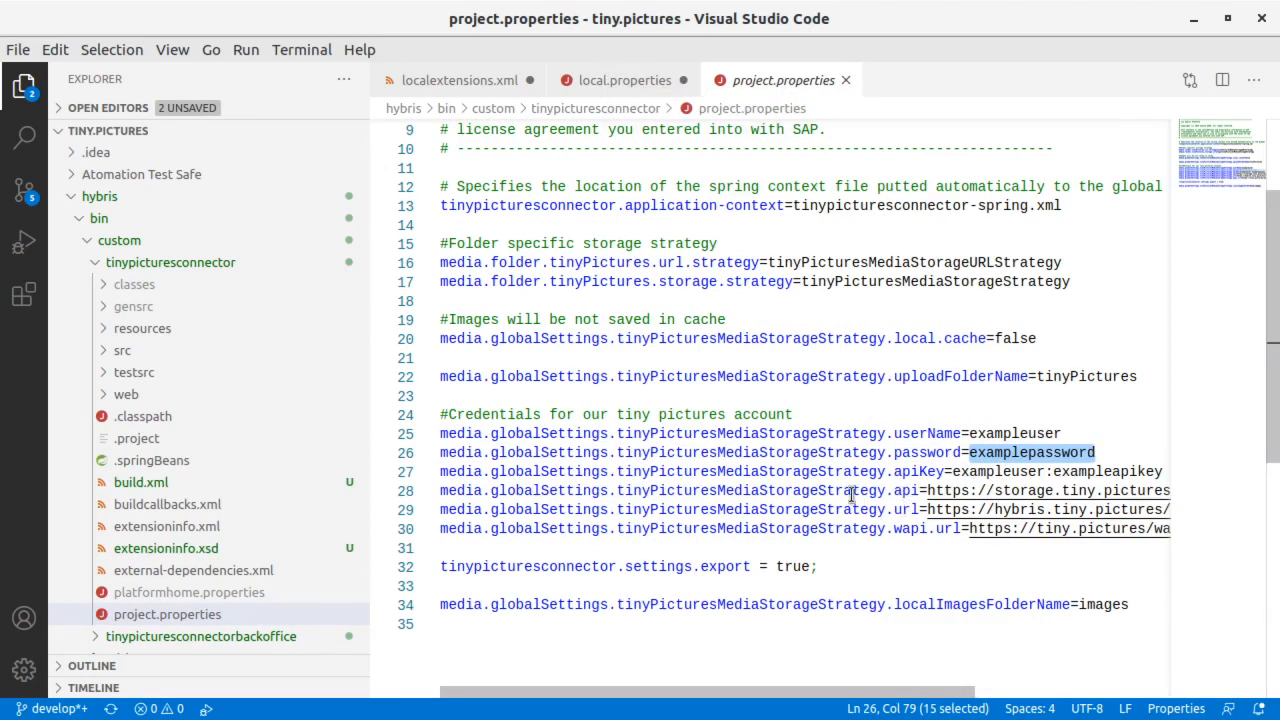
pyautogui.moveTo(851, 490); pyautogui.dragTo(887, 541)
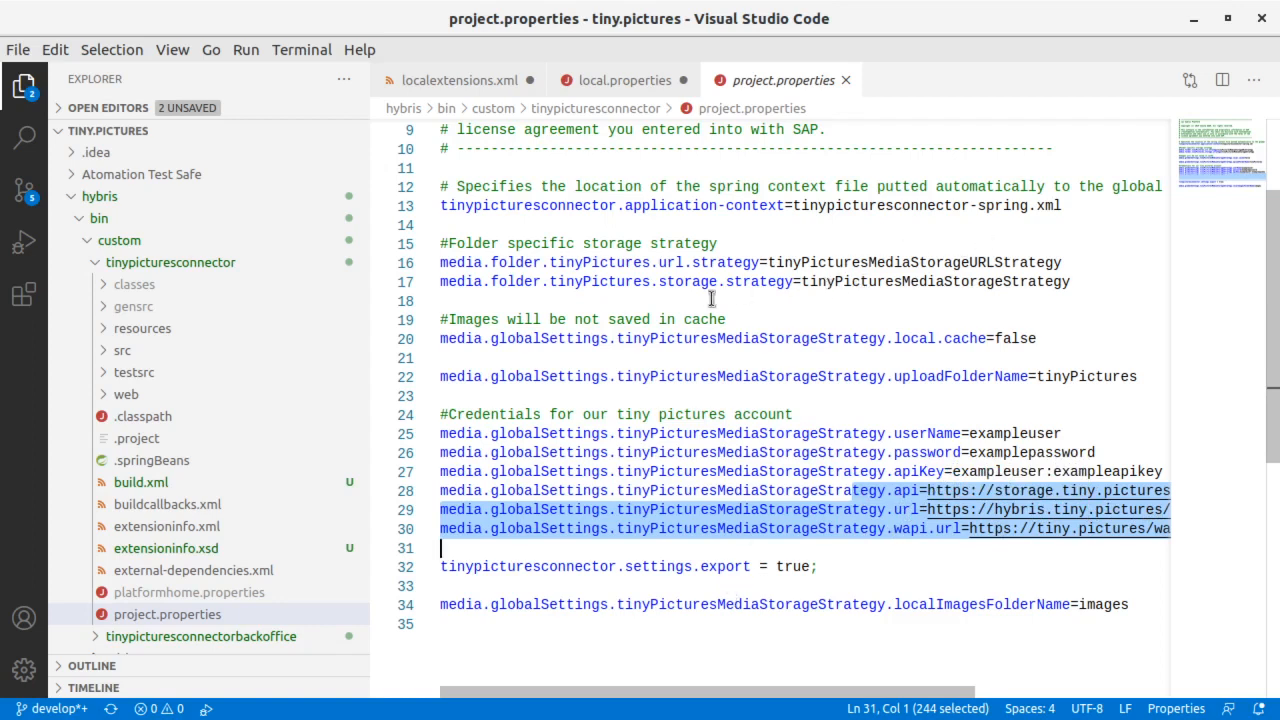
# - Review the folder storage strategy value and the uploadFolderName property with its tinyPictures value in project.properties
pyautogui.doubleClick(878, 283)
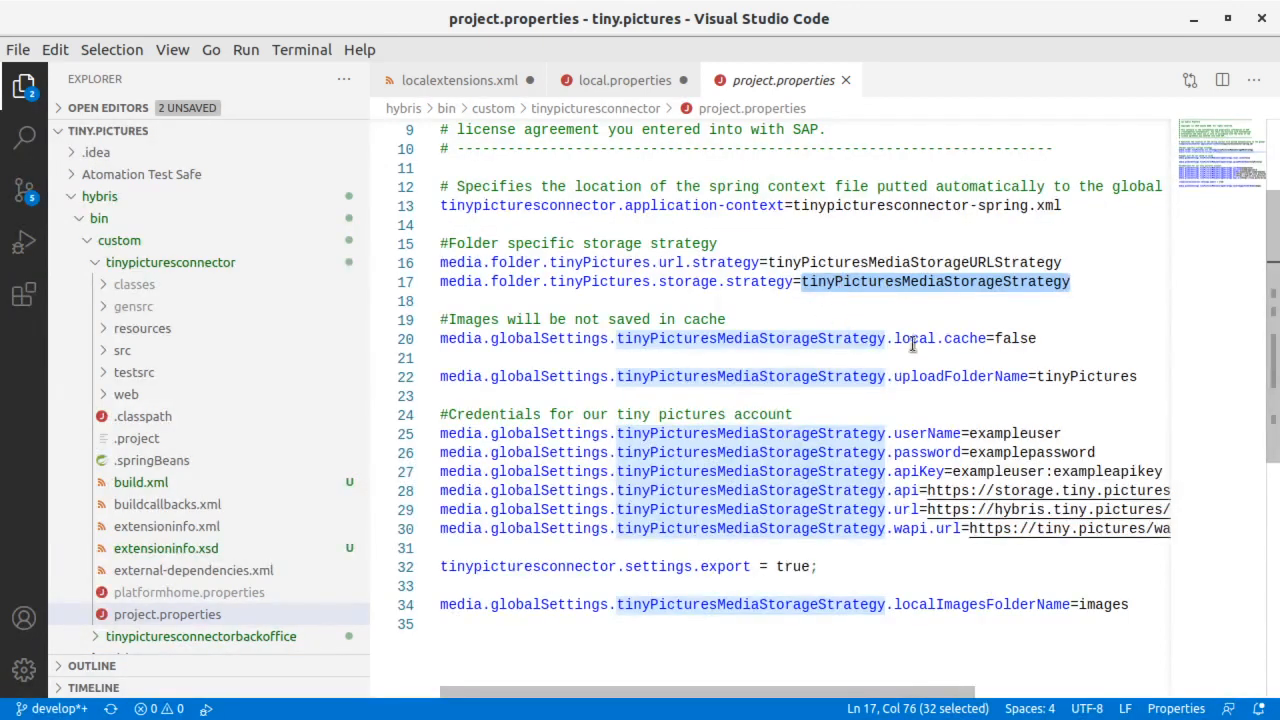
pyautogui.doubleClick(934, 376)
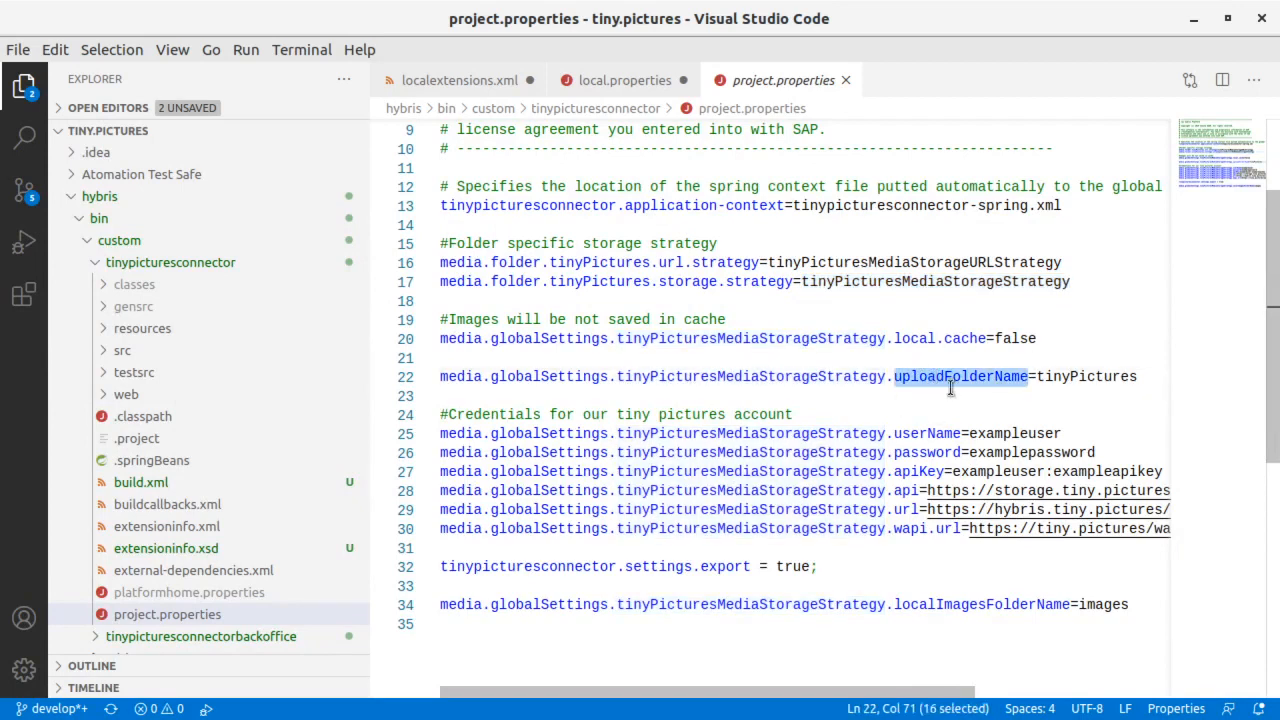
pyautogui.doubleClick(1080, 380)
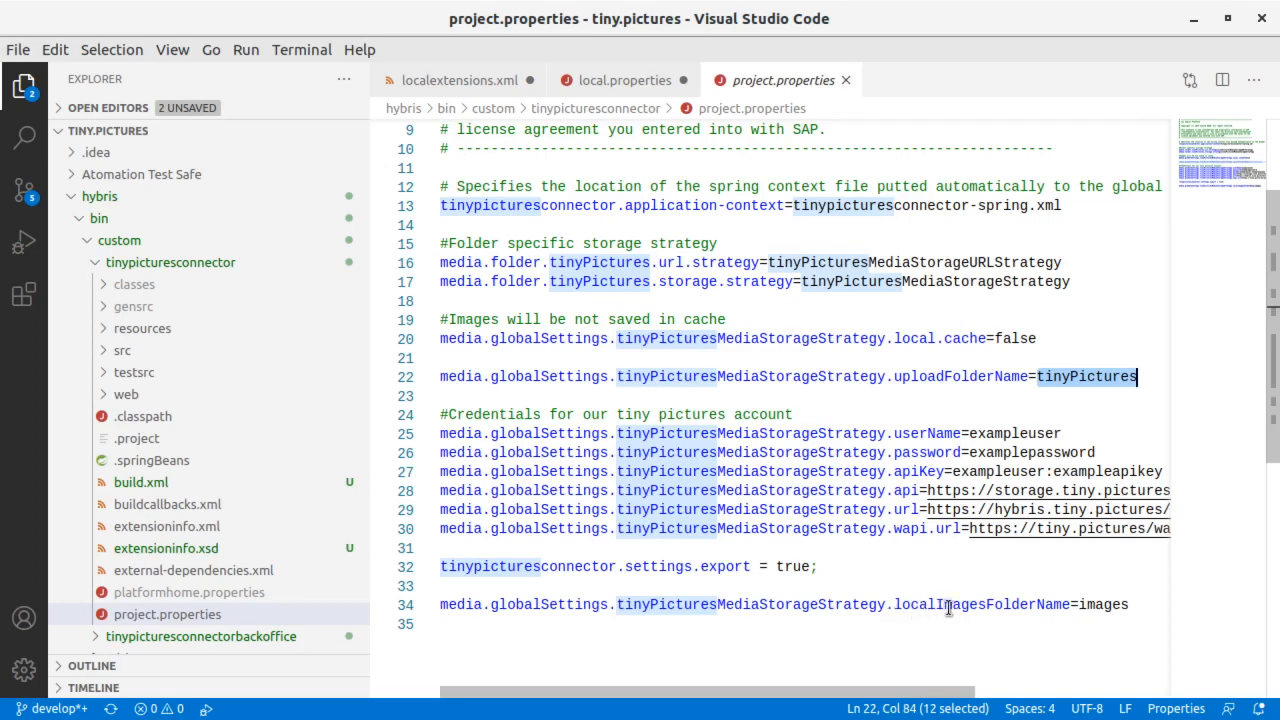
# - Review the localImagesFolderName property with its images value and compare it with the uploadFolderName value tinyPictures in project.properties
pyautogui.doubleClick(1026, 606)
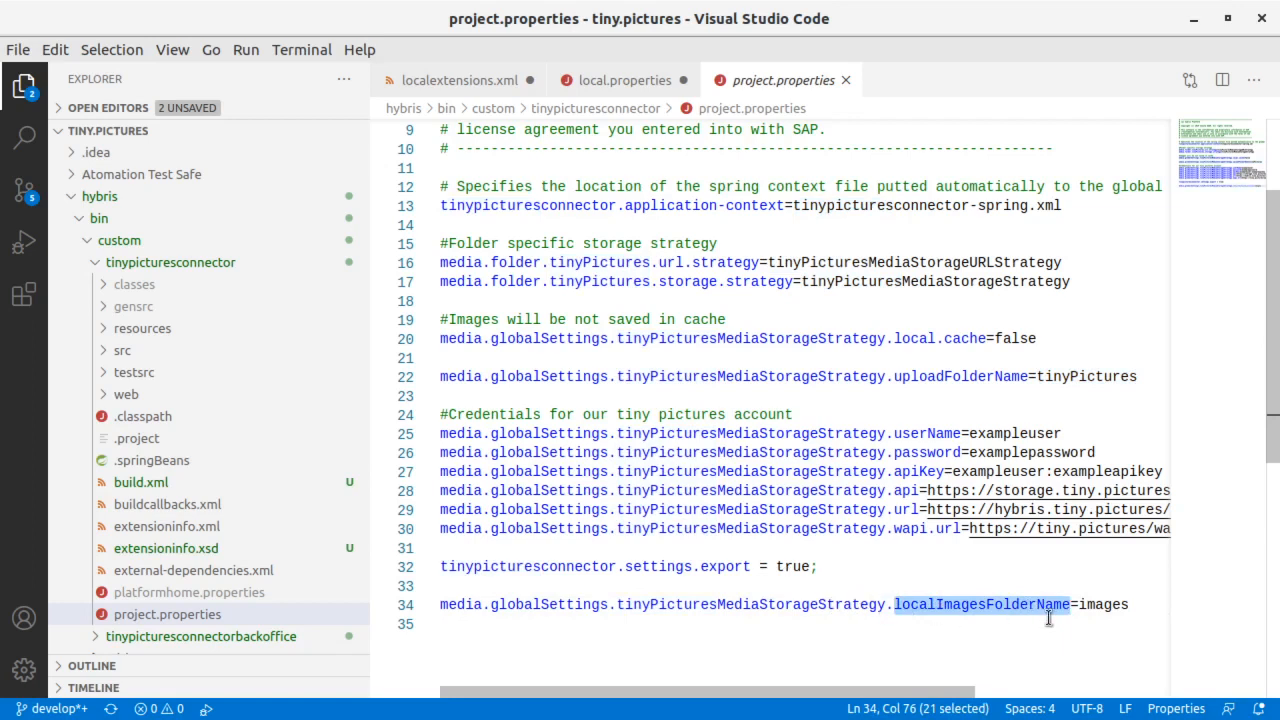
pyautogui.doubleClick(1107, 605)
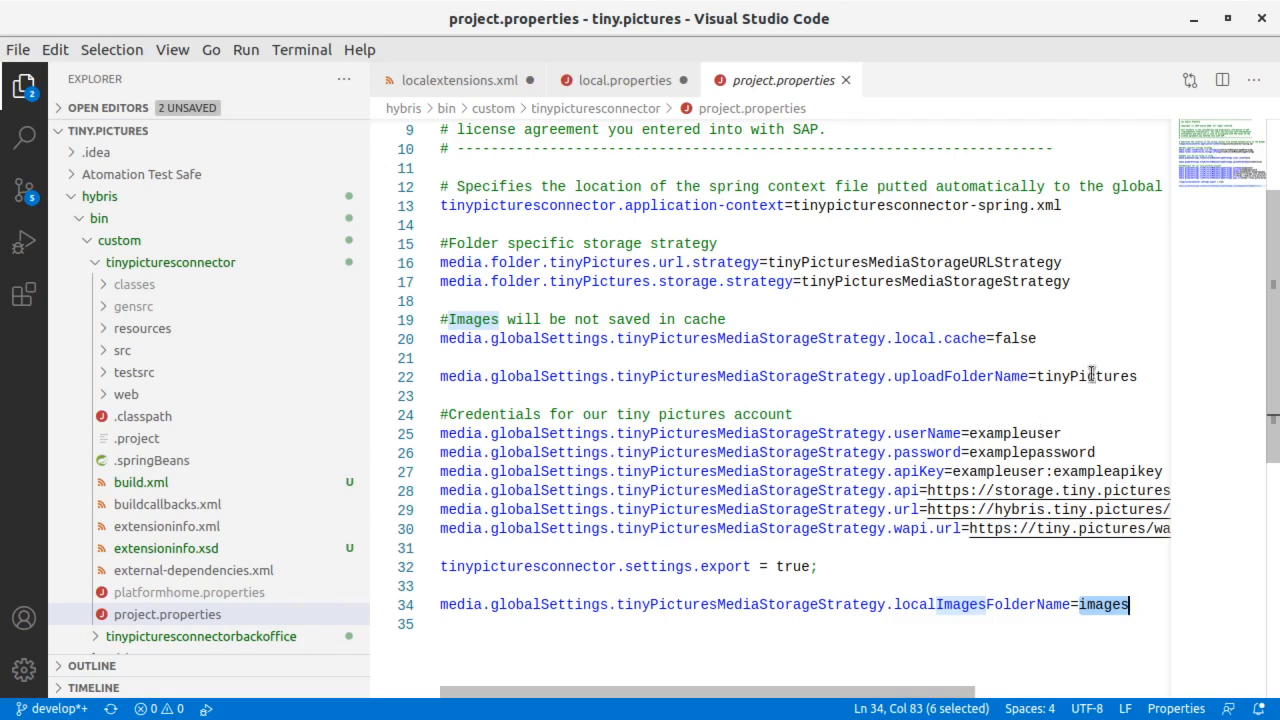
pyautogui.doubleClick(990, 603)
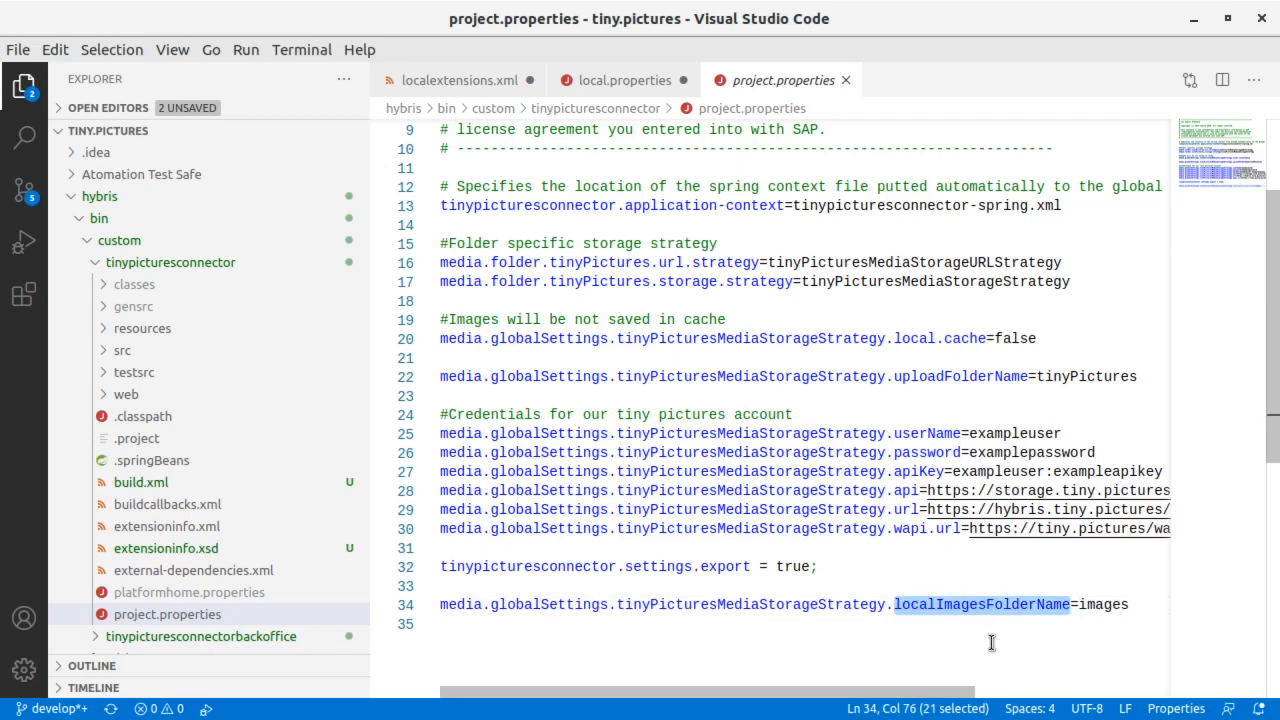
pyautogui.doubleClick(1082, 378)
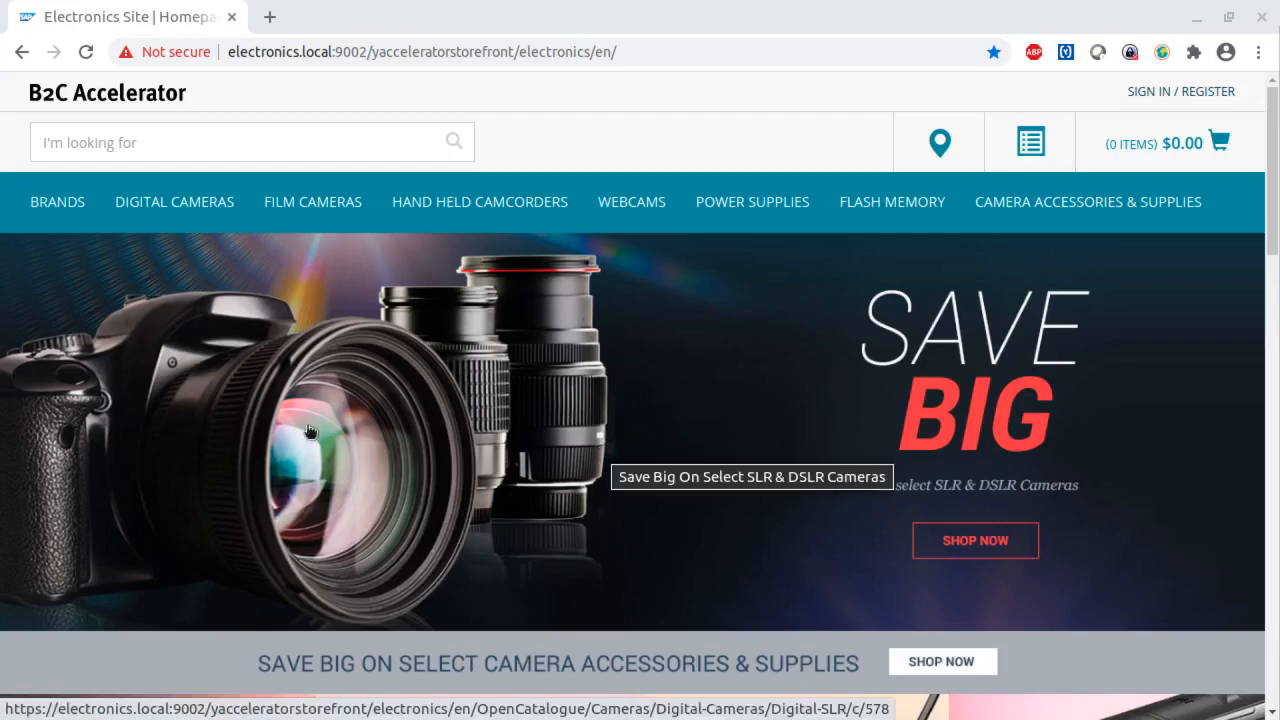
# - Switch to the Electronics storefront in Chrome, open the homepage's Save Big banner image in a new tab and highlight its address
pyautogui.scroll(-3, 302, 416)
pyautogui.scroll(-6, 302, 416)
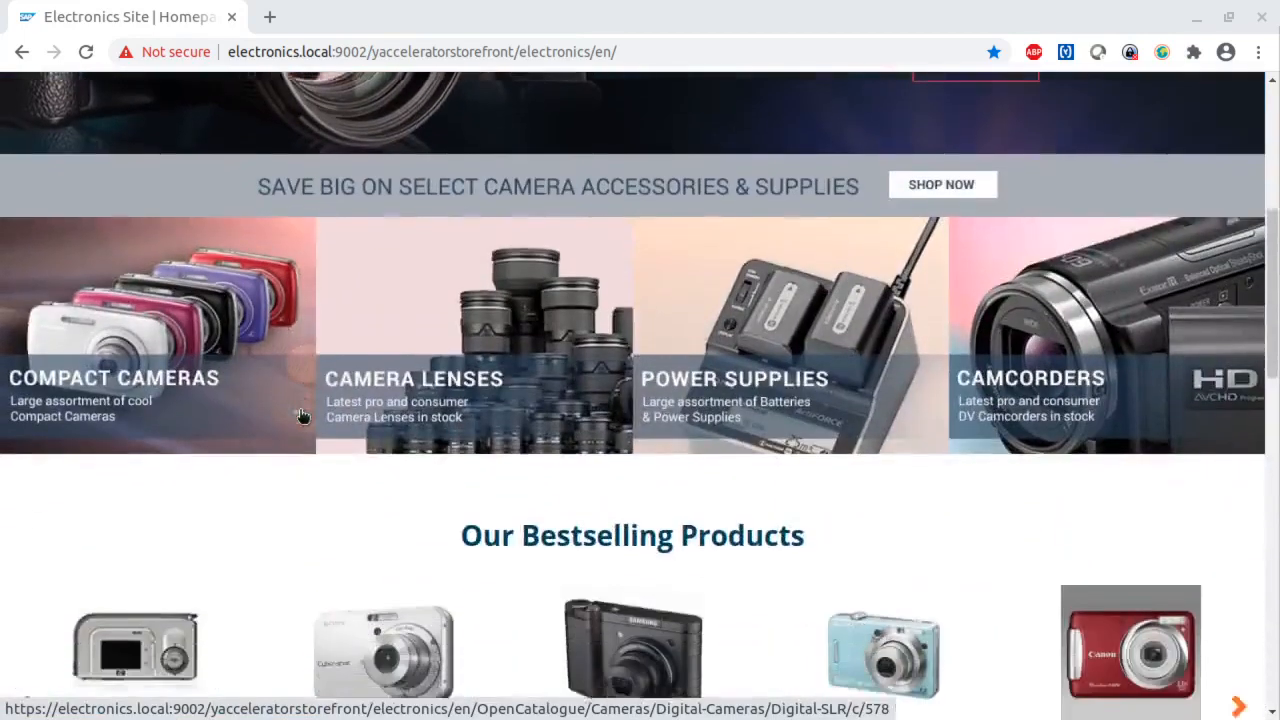
pyautogui.scroll(-4, 302, 416)
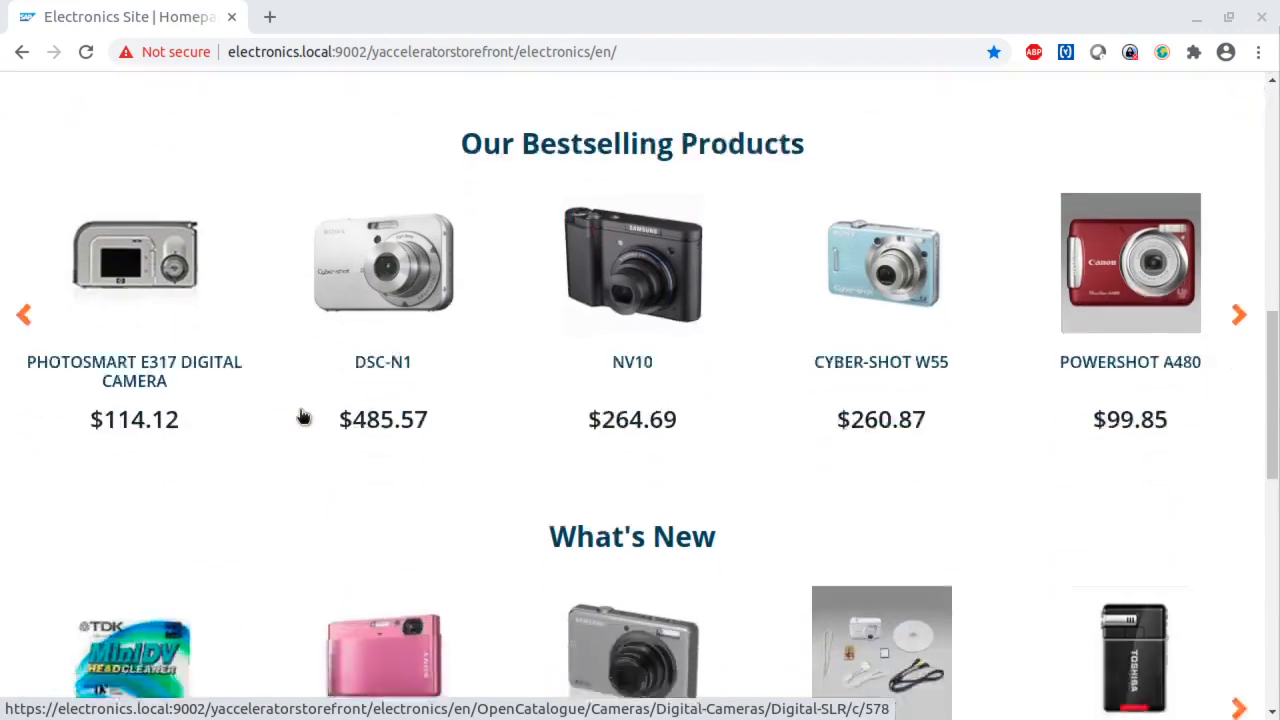
pyautogui.scroll(9, 302, 416)
pyautogui.scroll(4, 302, 416)
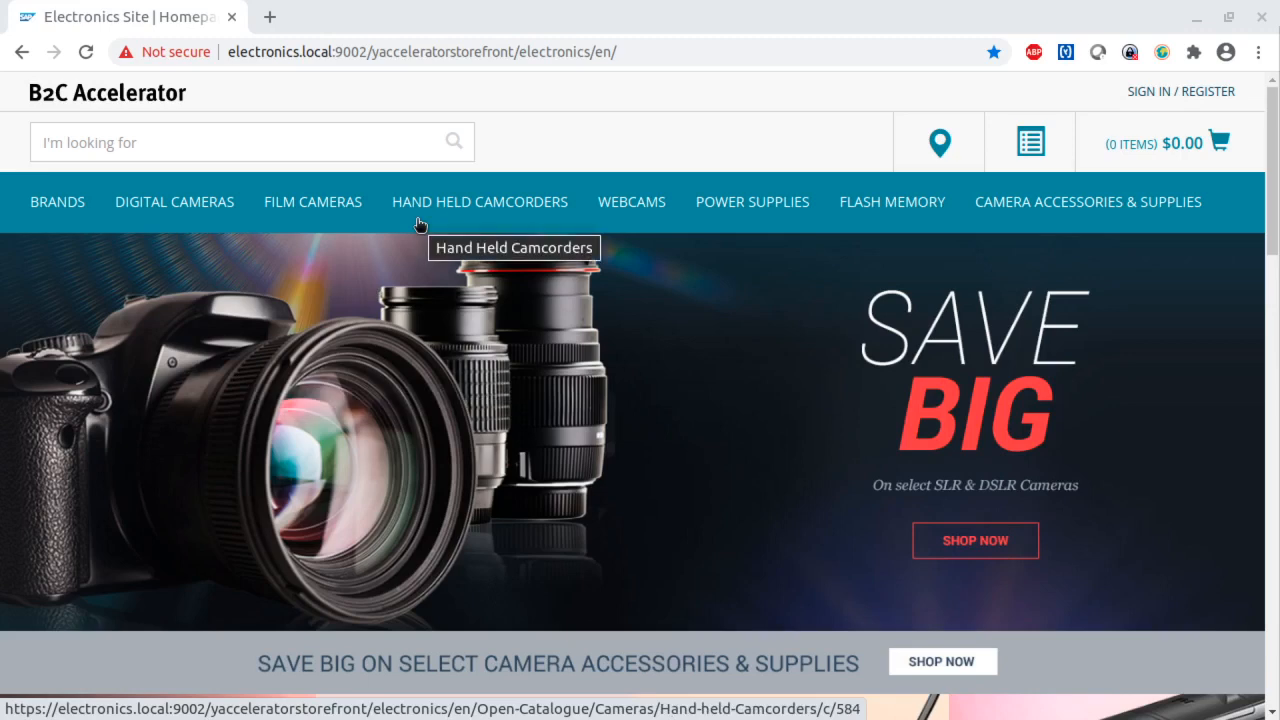
pyautogui.rightClick(394, 372)
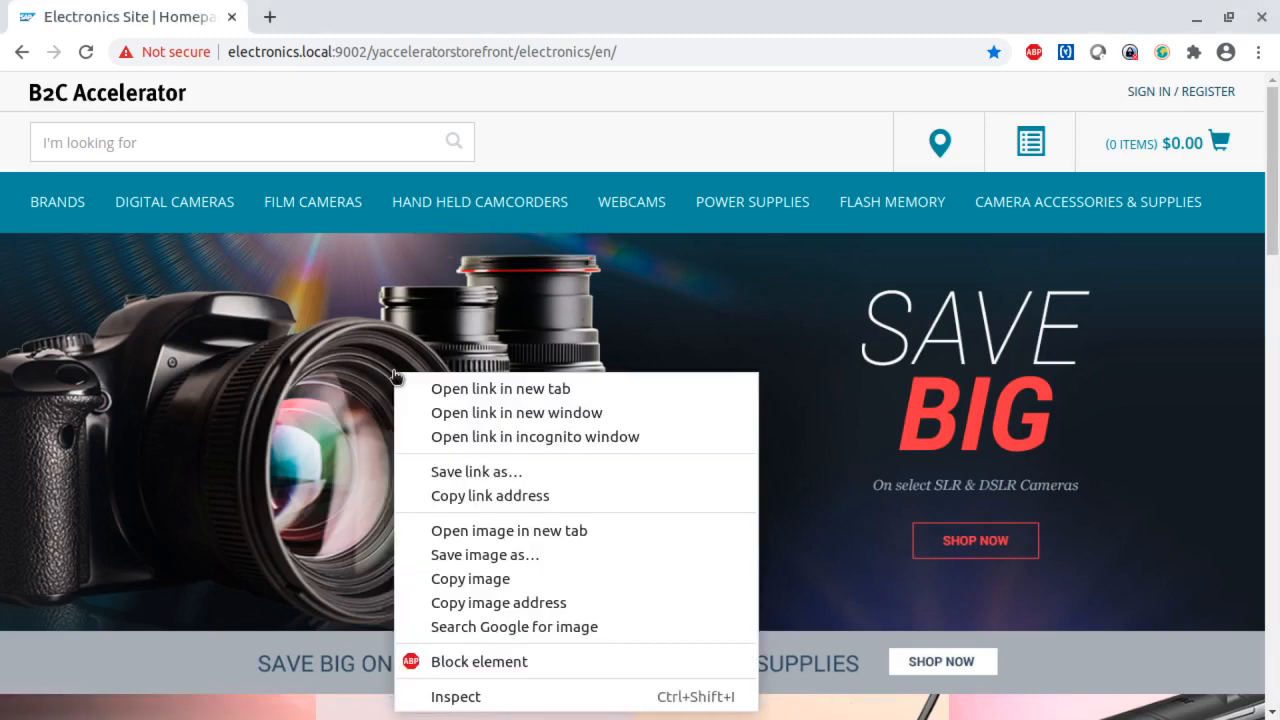
pyautogui.click(502, 531)
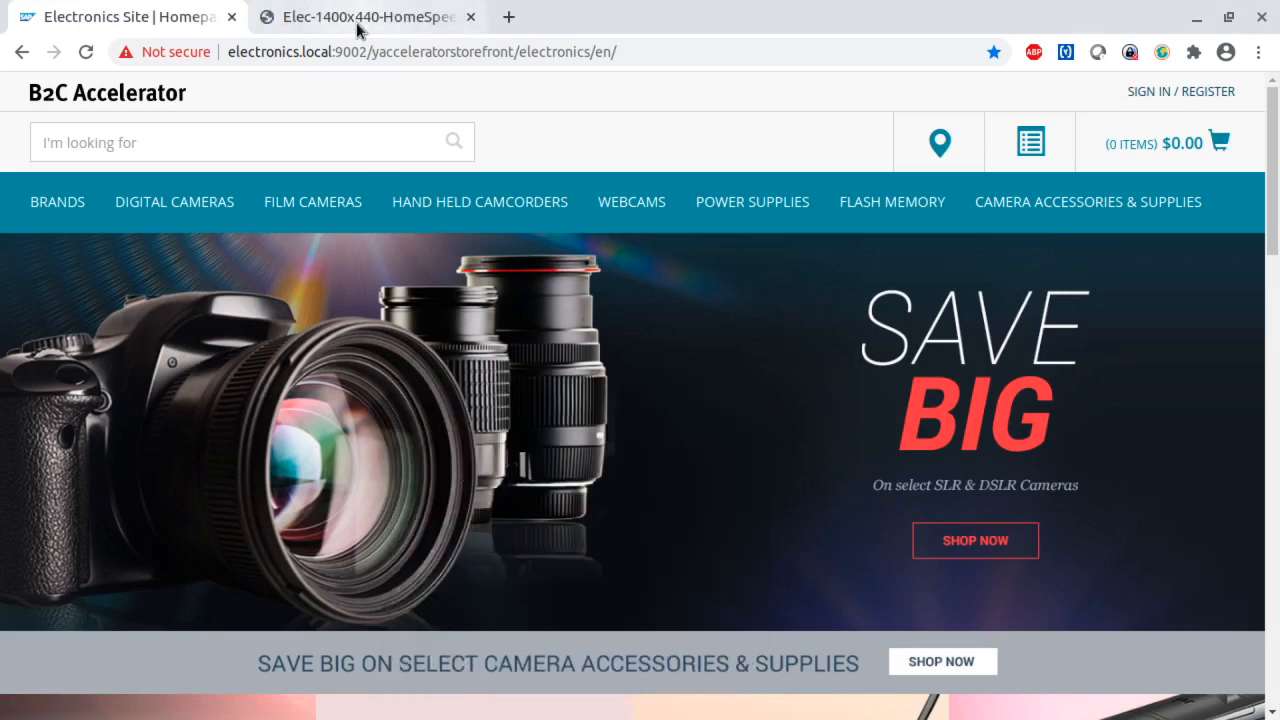
pyautogui.click(437, 22)
pyautogui.click(247, 56)
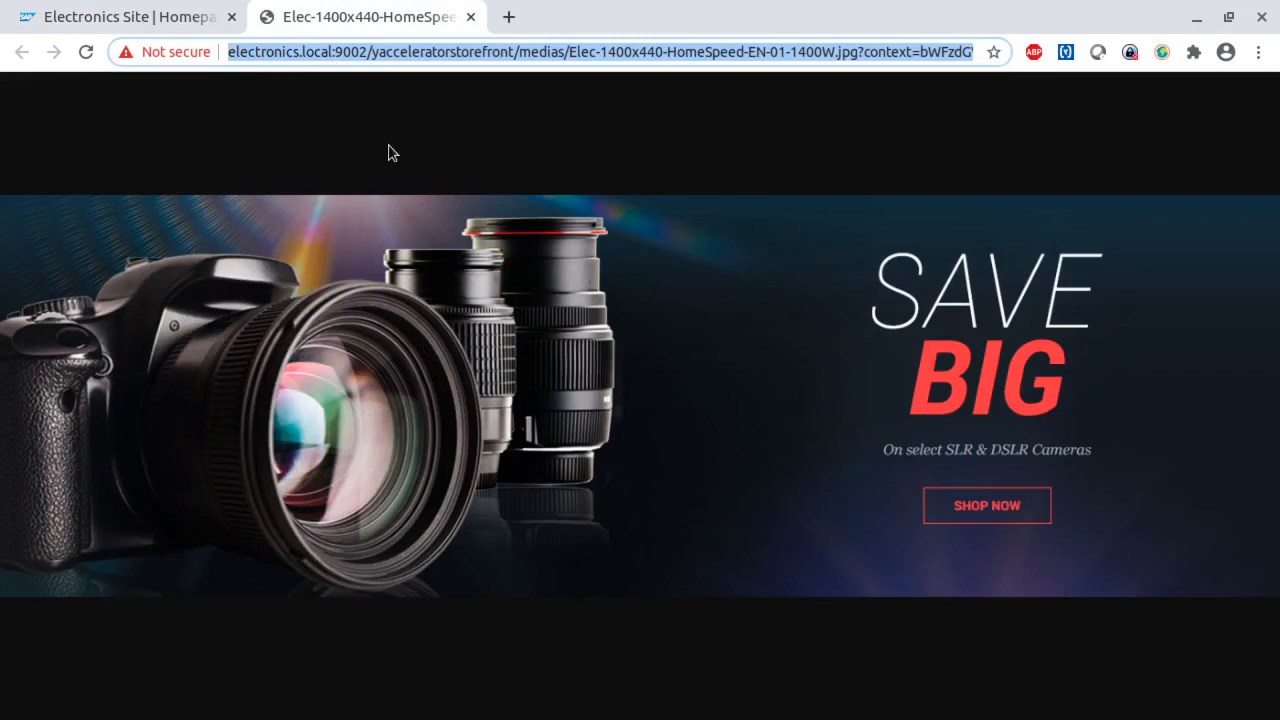
# - Open the SAP CX Backoffice at localhost:9002/backoffice/ in a new browser tab
pyautogui.click(508, 17)
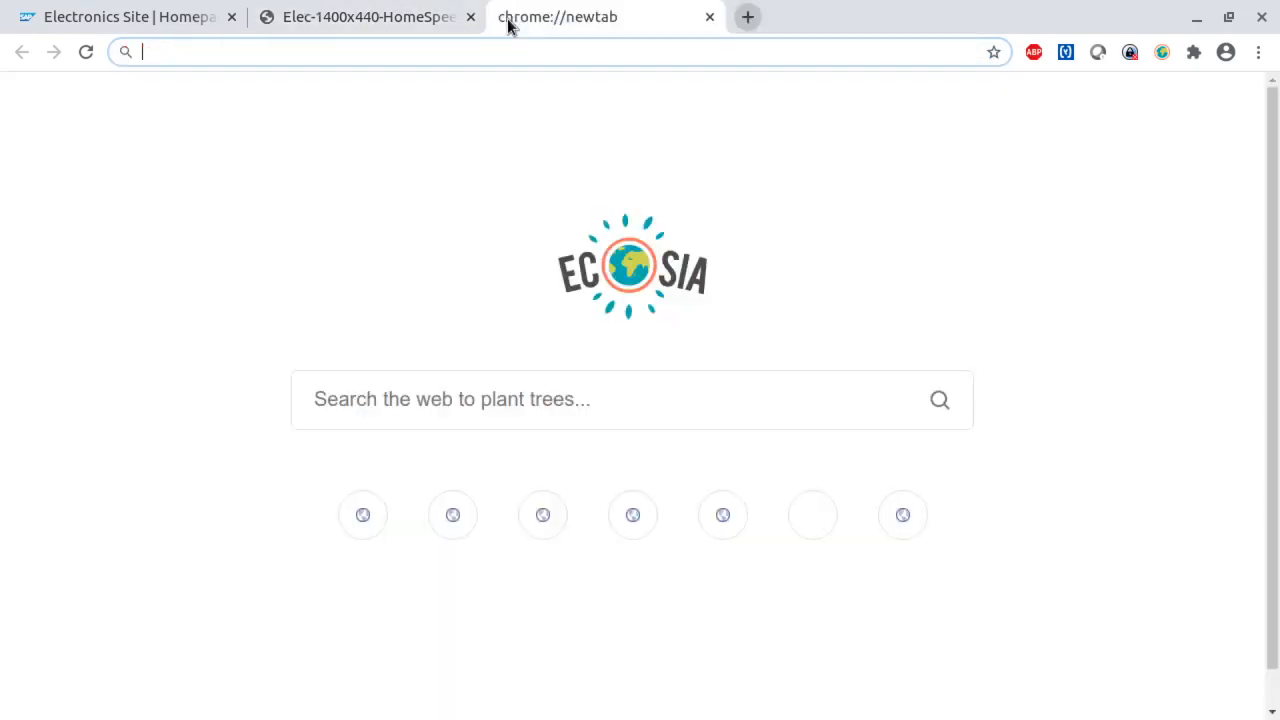
pyautogui.write('back')
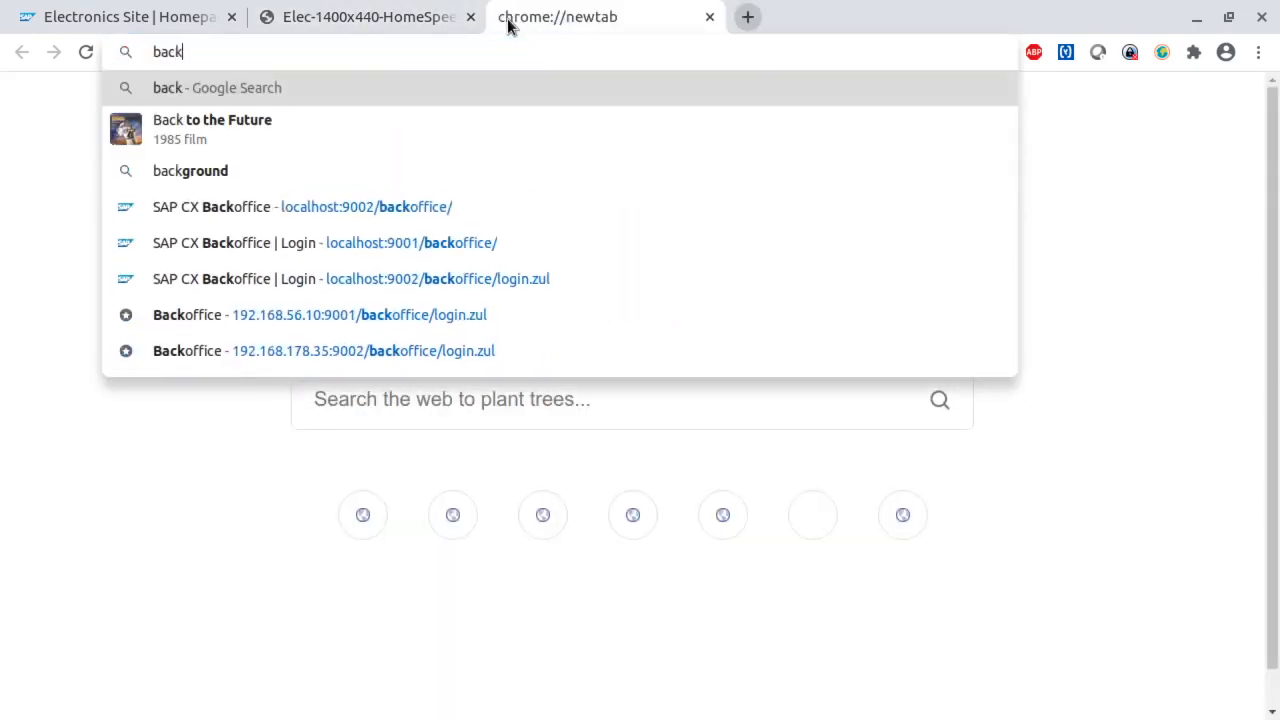
pyautogui.click(336, 208)
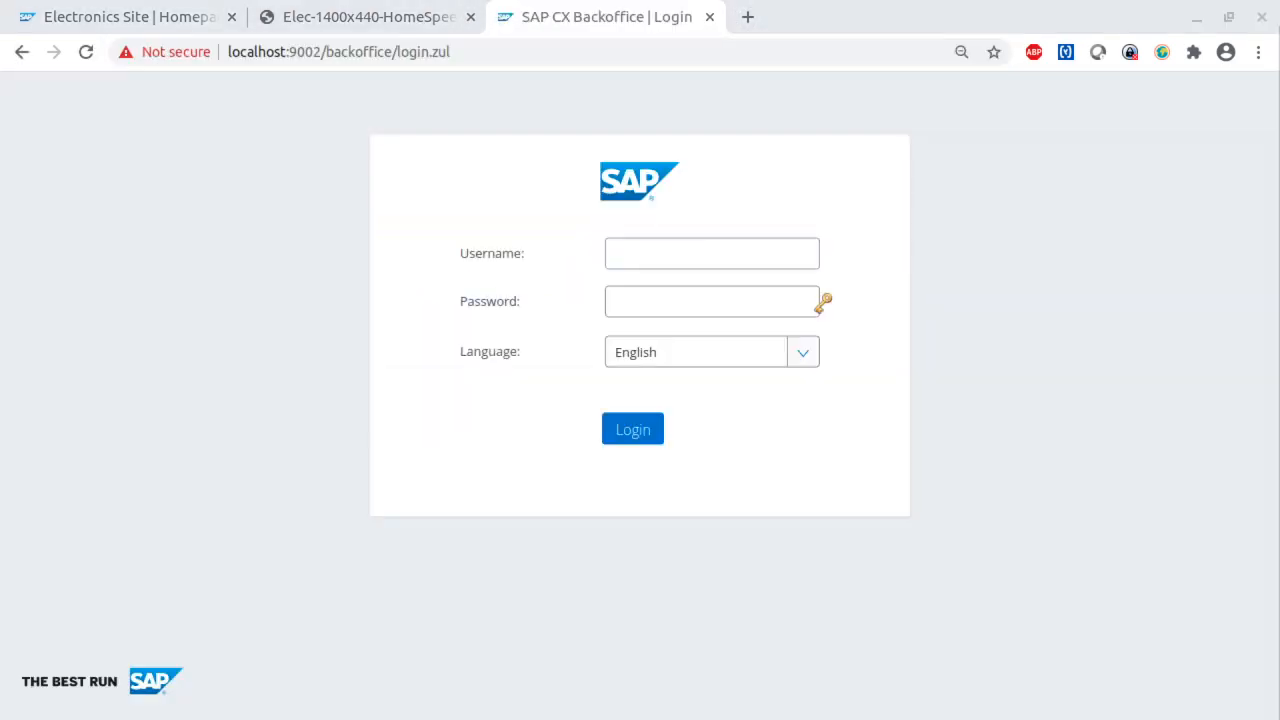
# - Log in to the Backoffice with the administrator username and the account password
pyautogui.click(646, 257)
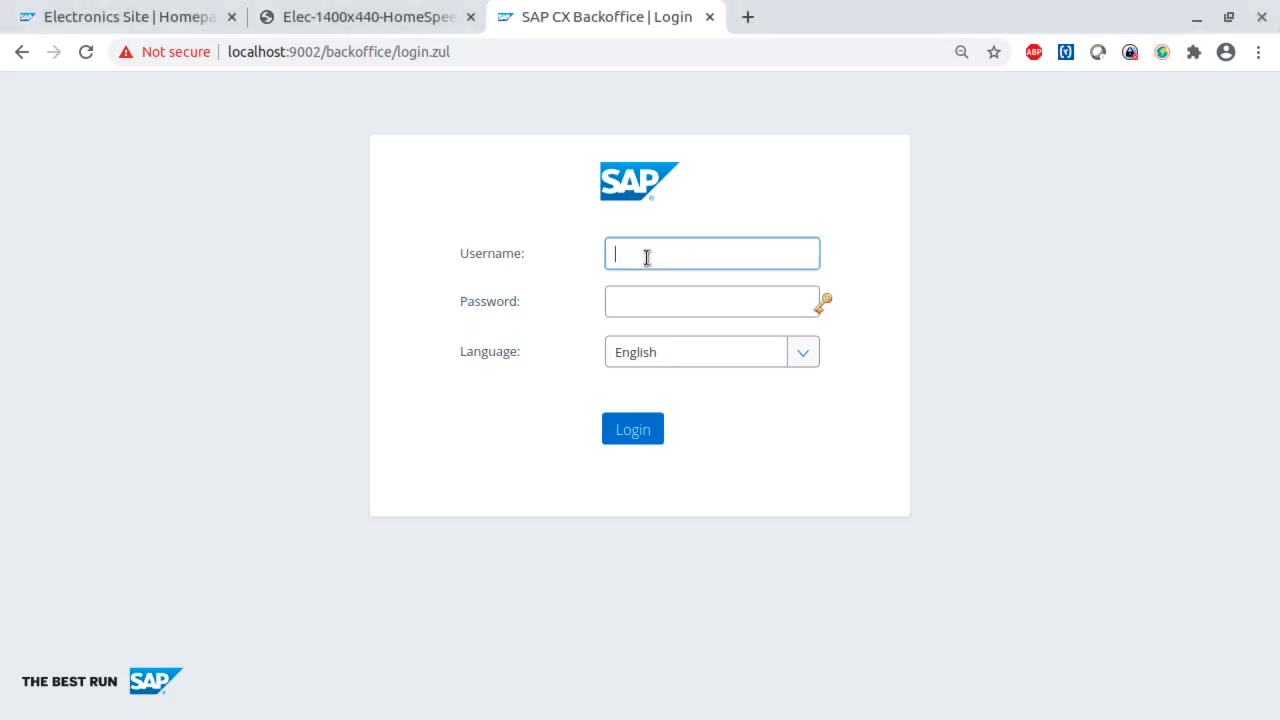
pyautogui.write('ad')
pyautogui.press('BackSpace')
pyautogui.write('di')
pyautogui.write('min')
pyautogui.press('Tab')
pyautogui.write('nimda')
pyautogui.press('Return')
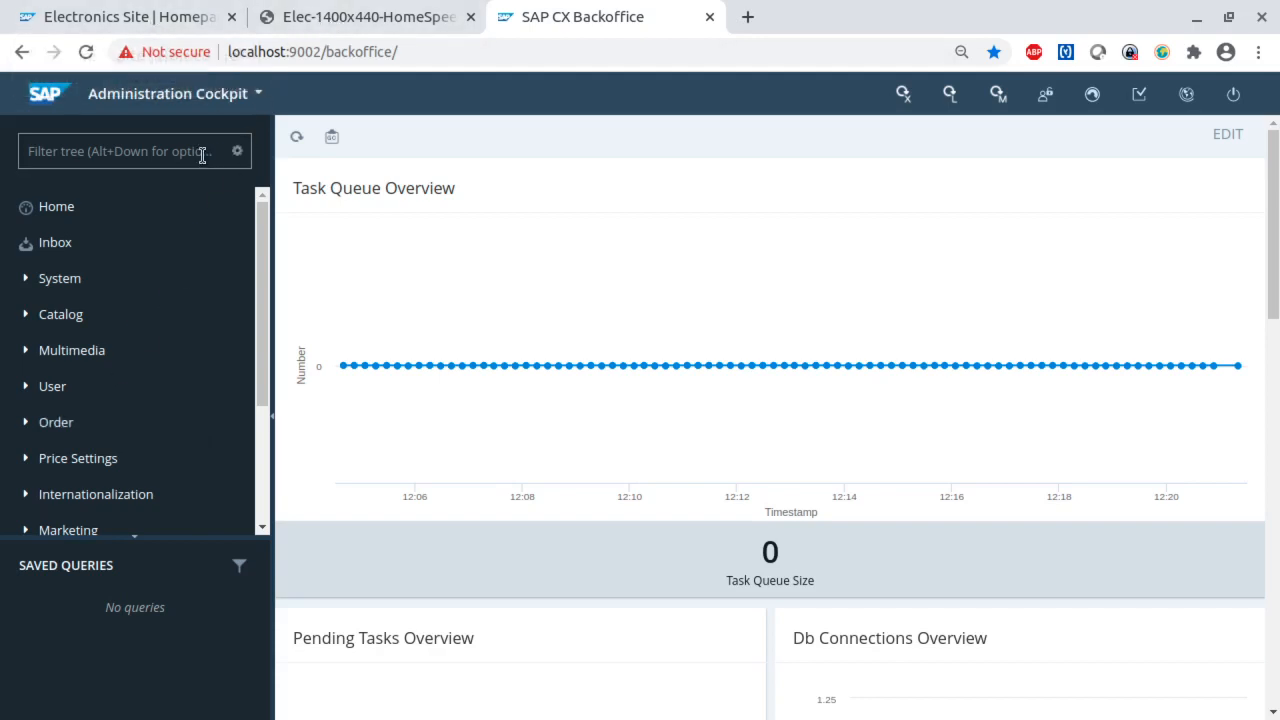
# - Open the Multimedia media list and search for Elec_1400x440_HomeSpeed_EN_01_1400W.jpg
pyautogui.click(68, 356)
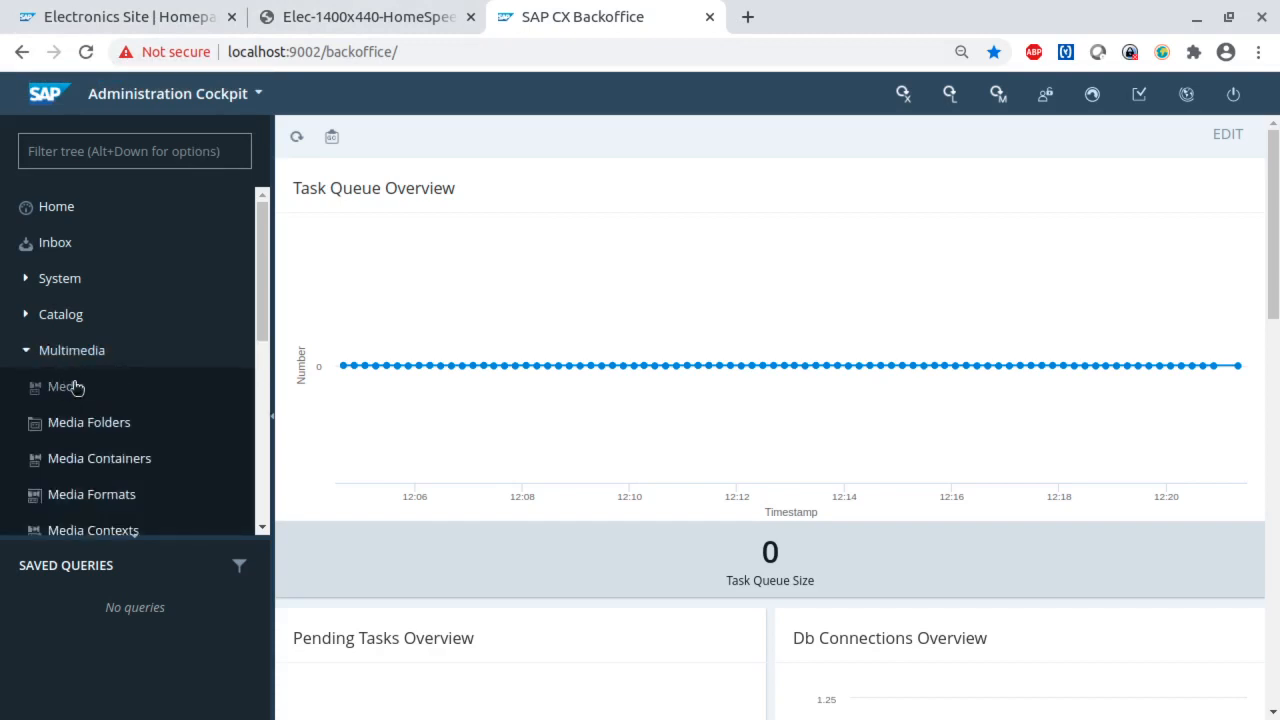
pyautogui.click(76, 388)
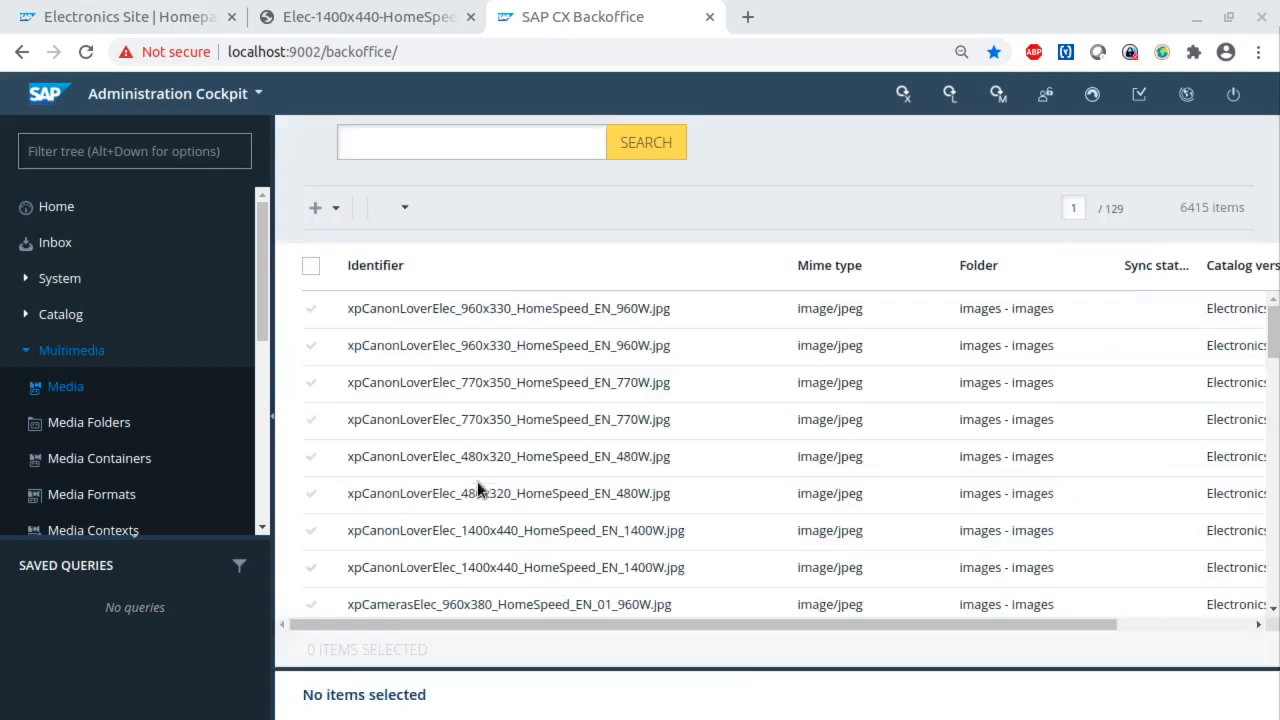
pyautogui.click(411, 132)
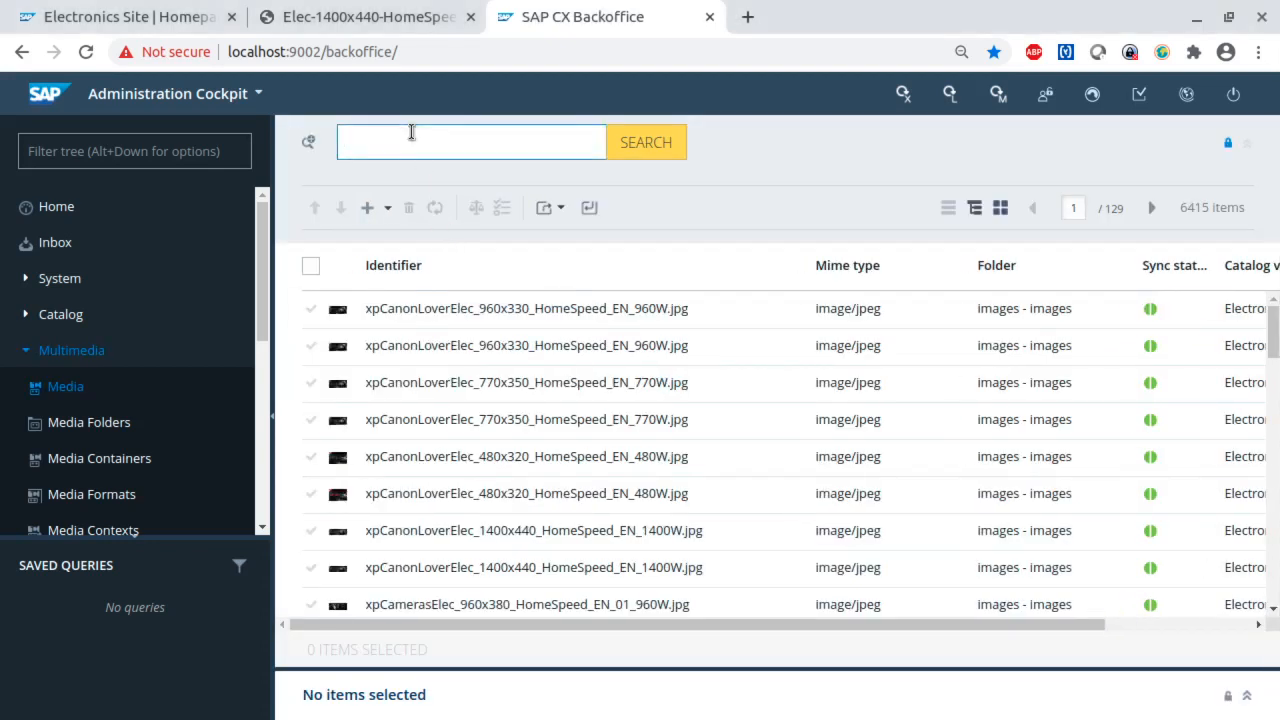
pyautogui.hotkey('ctrl', 'v')
pyautogui.press('Return')
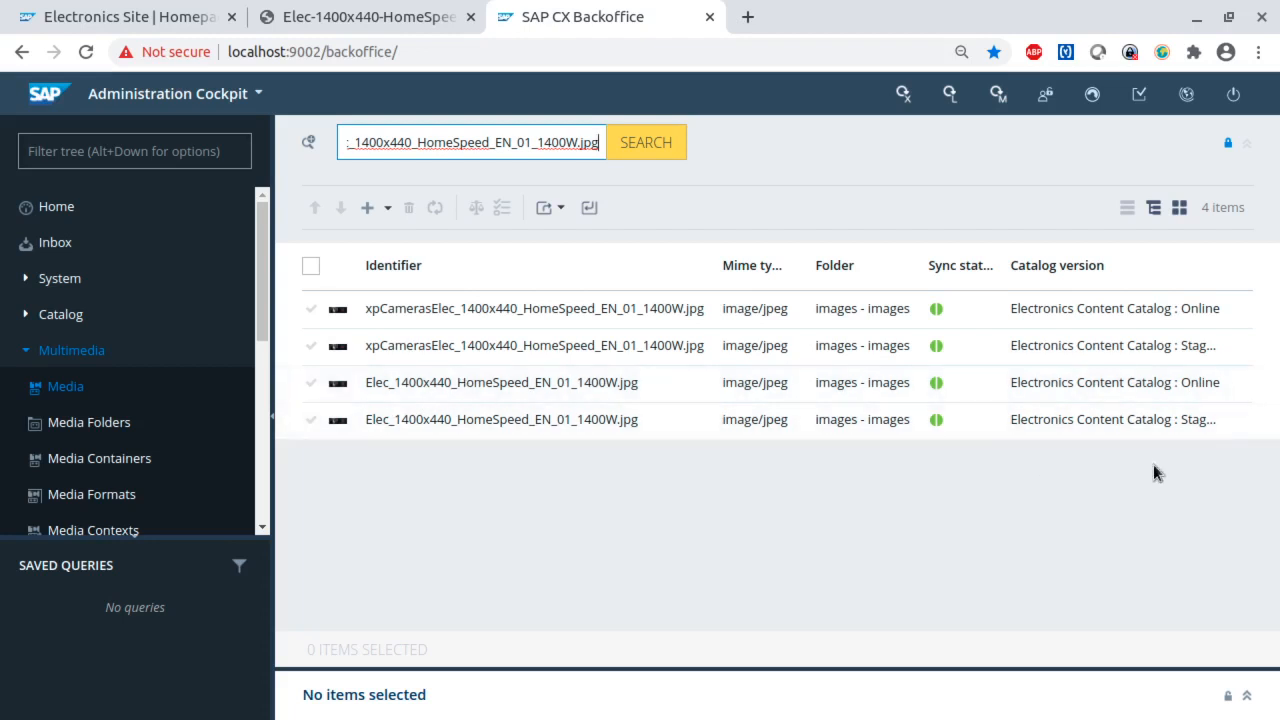
# - Open the Online catalog version of Elec_1400x440_HomeSpeed_EN_01_1400W.jpg, collapse the result list and examine the media's URL property
pyautogui.click(532, 387)
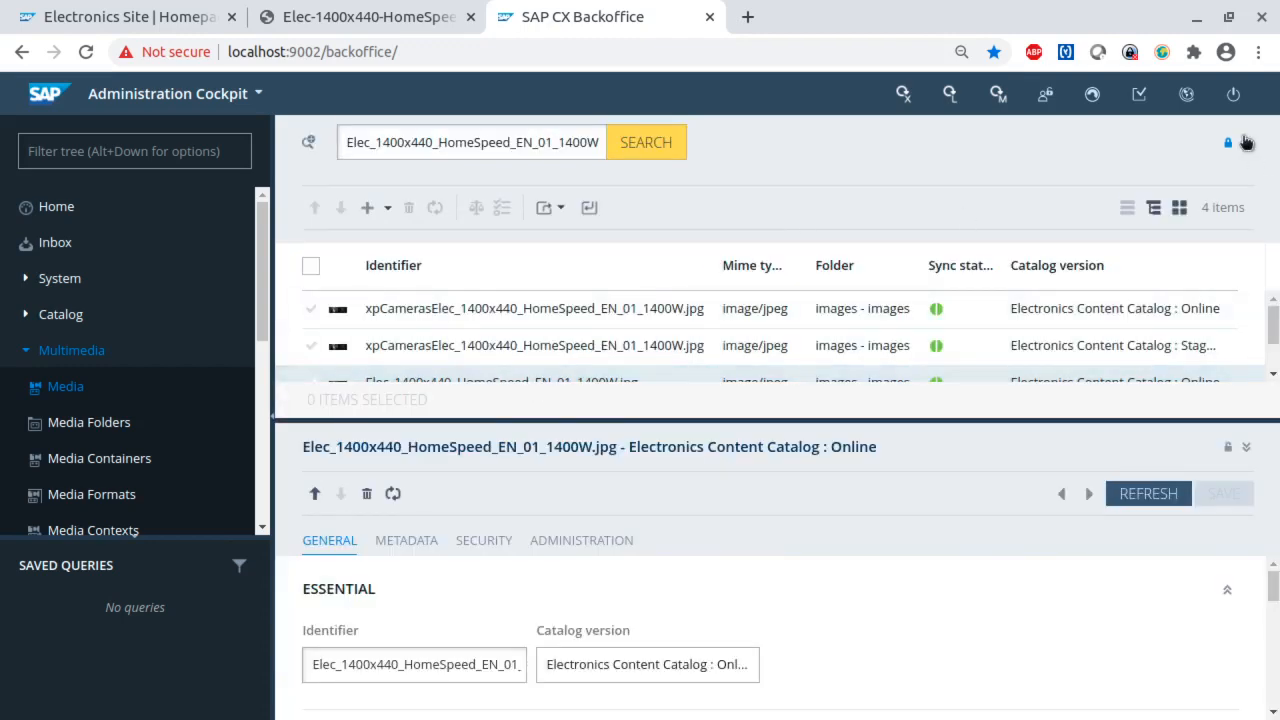
pyautogui.click(1246, 143)
pyautogui.scroll(-1, 729, 590)
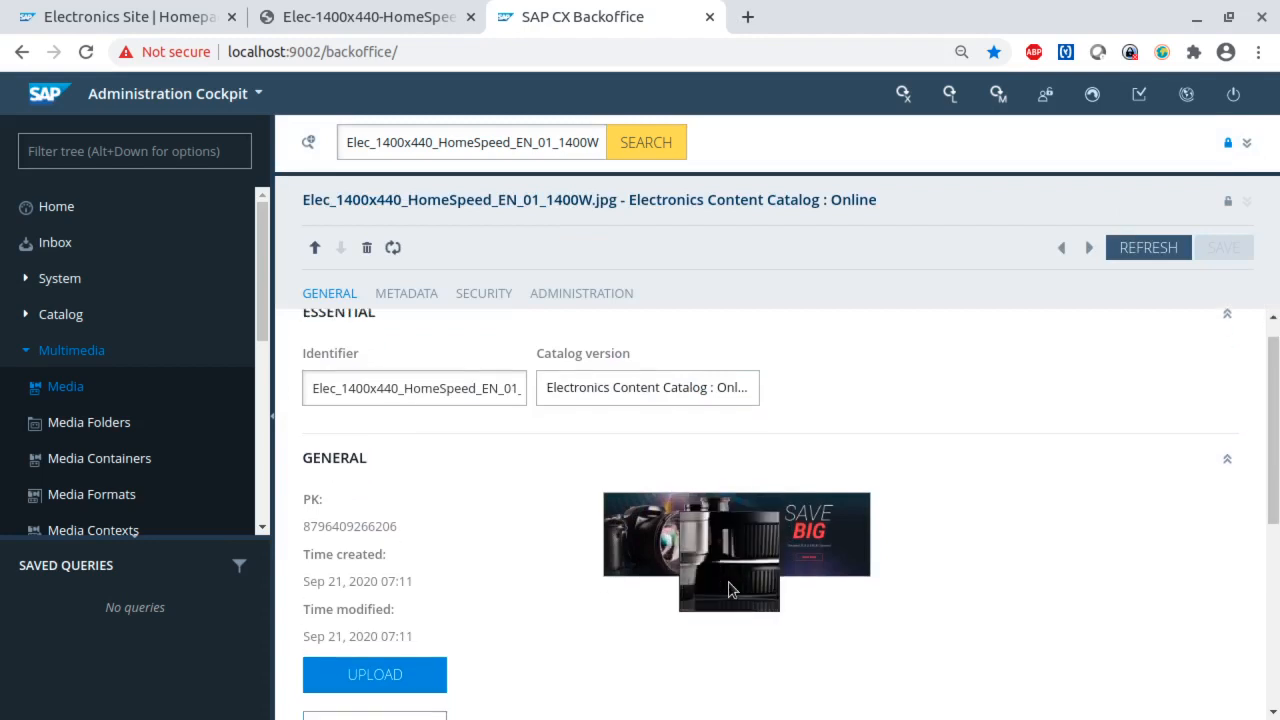
pyautogui.scroll(-3, 886, 600)
pyautogui.moveTo(427, 641); pyautogui.dragTo(308, 641)
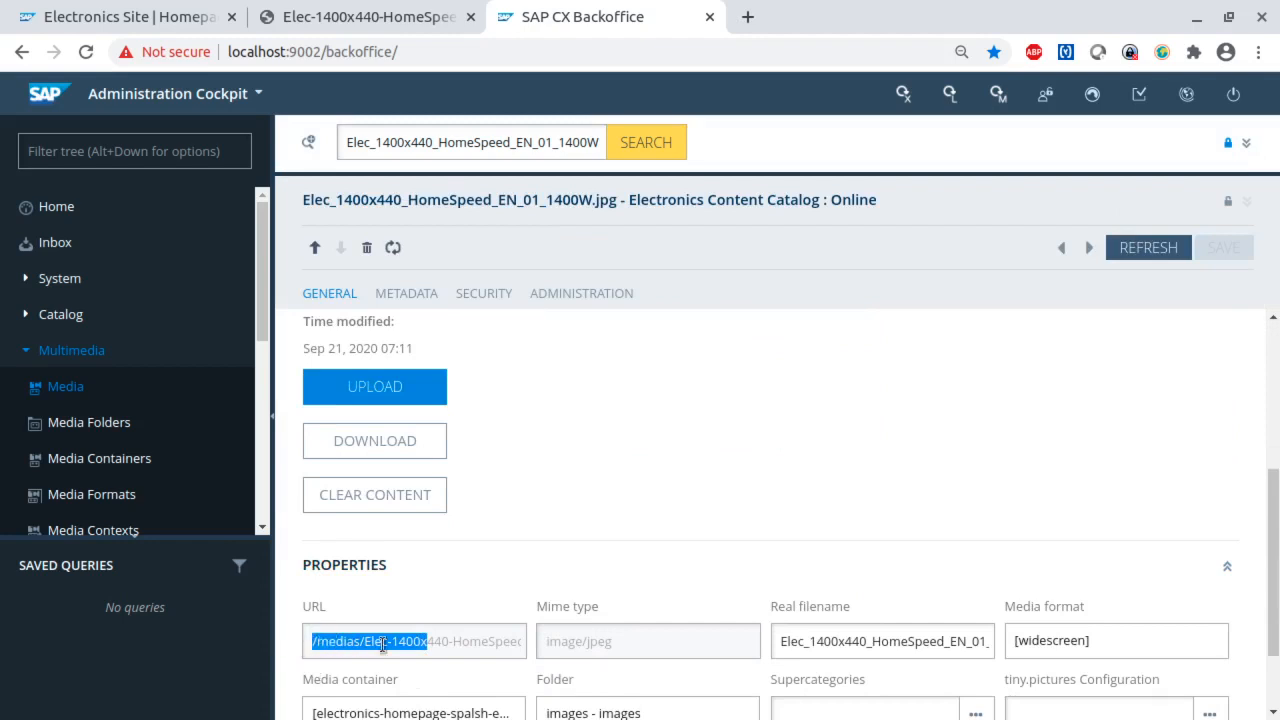
# - Upload the Elec_1400x440_HomeSpeed_EN_01_1400W.jpg media to tiny.pictures and confirm the upload
pyautogui.scroll(3, 633, 560)
pyautogui.scroll(1, 632, 560)
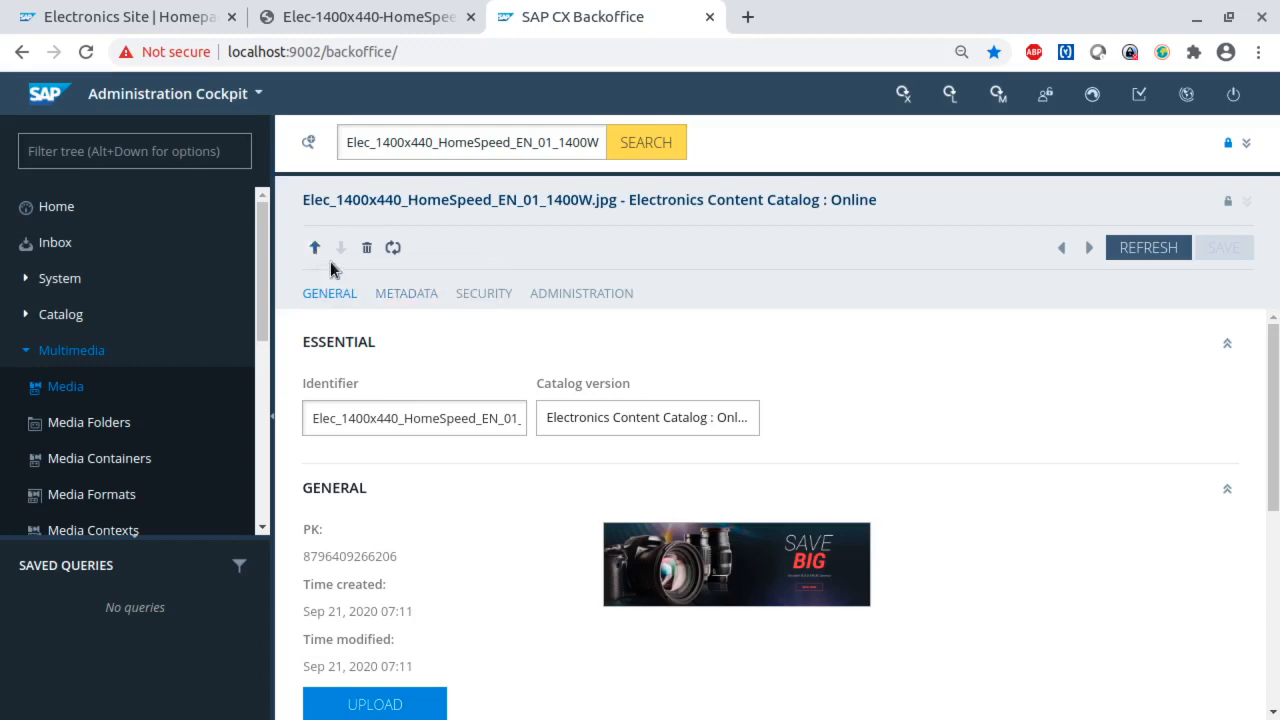
pyautogui.click(316, 251)
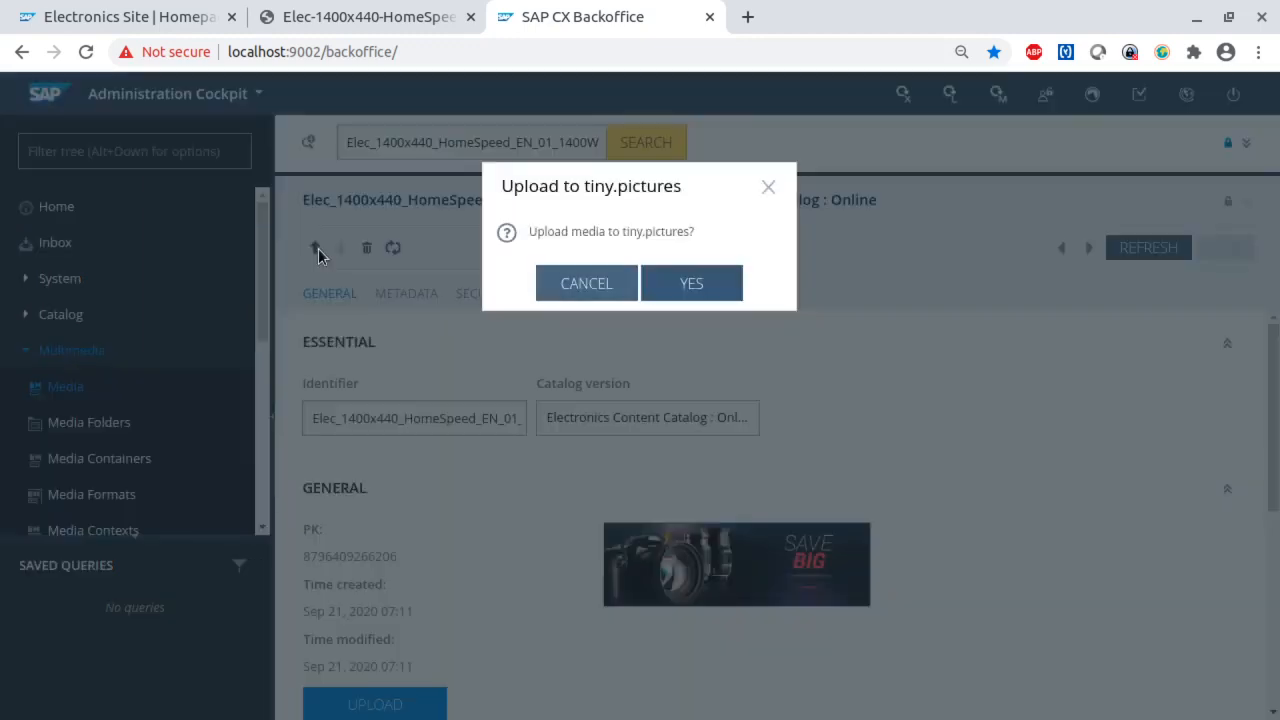
pyautogui.click(702, 285)
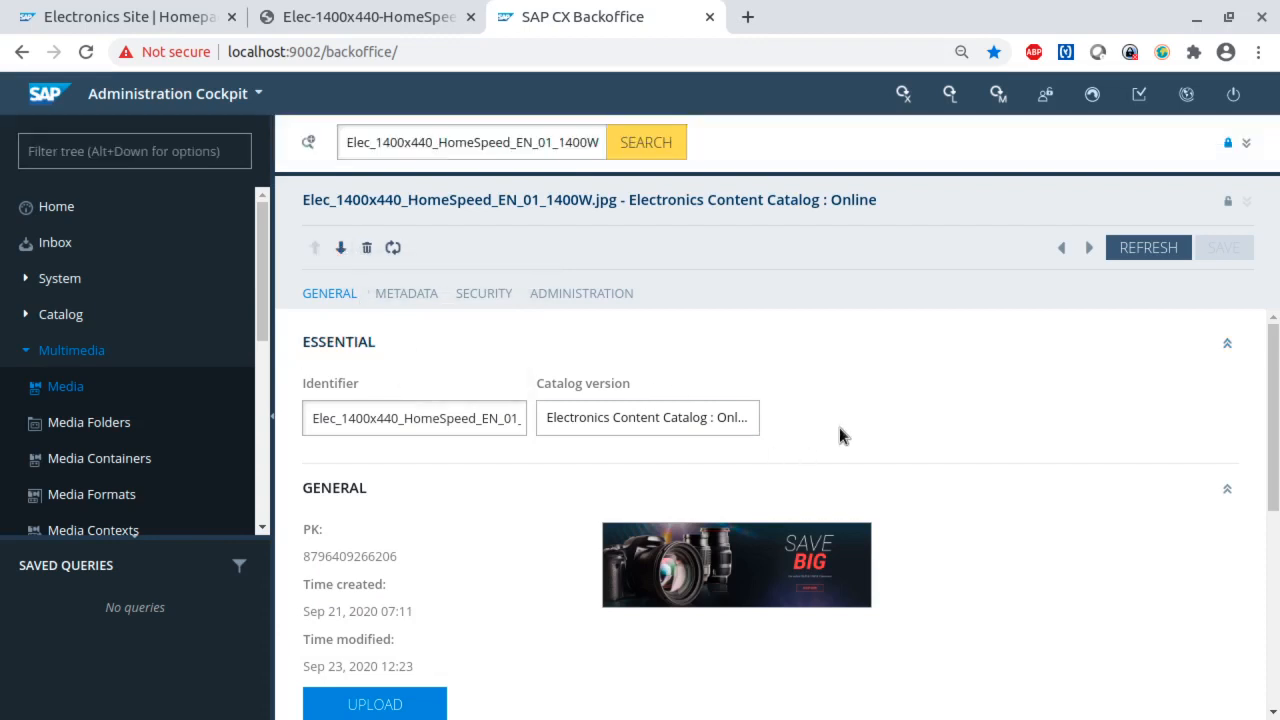
# - Examine the uploaded media's properties and highlight the start of its URL
pyautogui.scroll(-1, 850, 450)
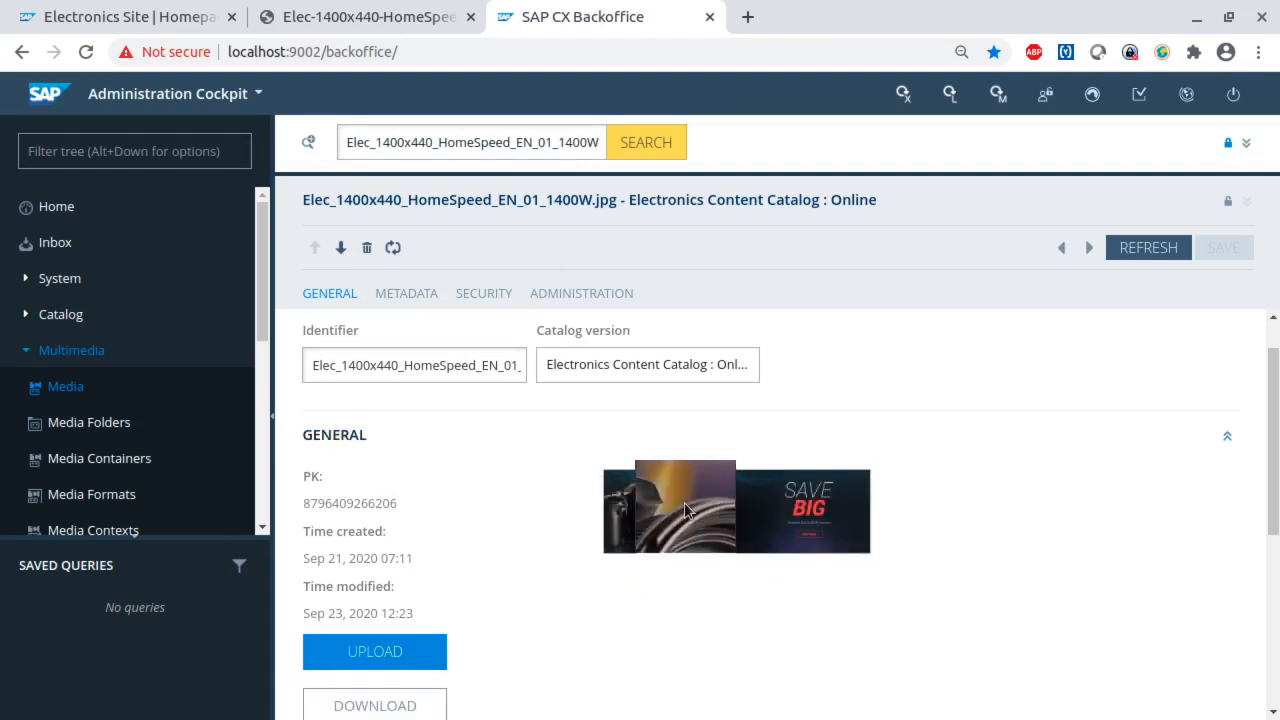
pyautogui.scroll(-5, 690, 655)
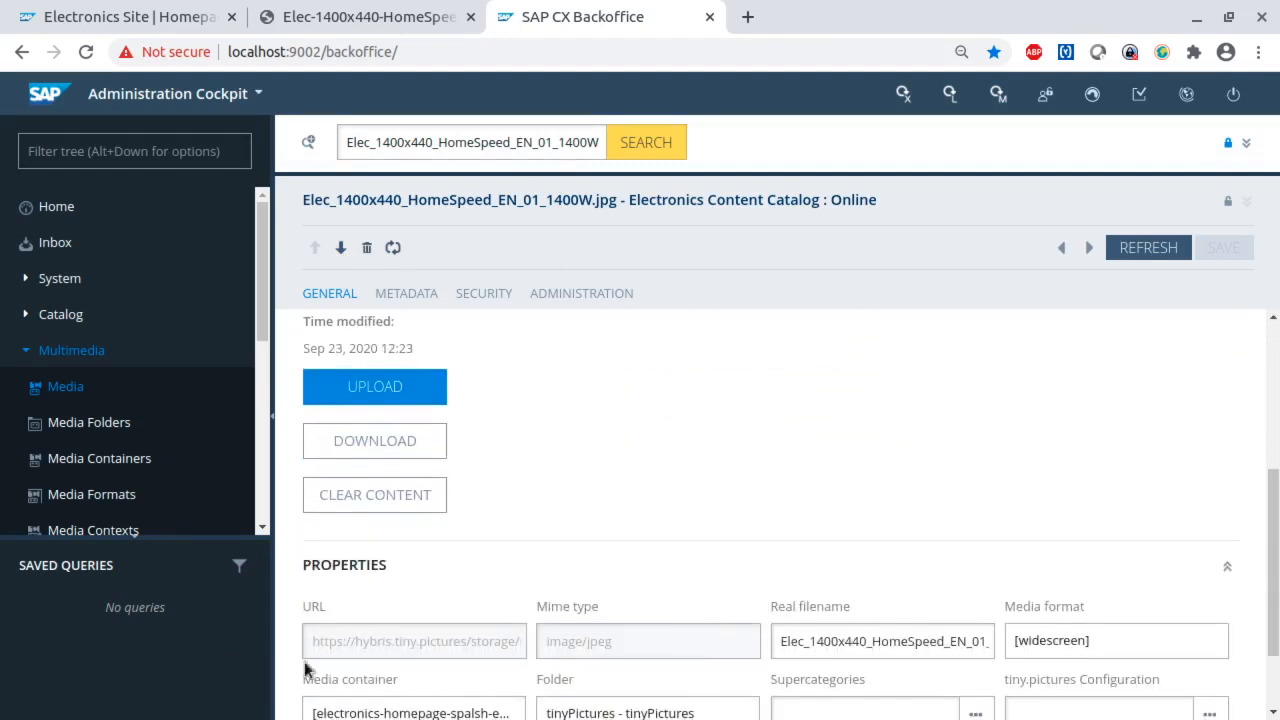
pyautogui.moveTo(460, 641); pyautogui.dragTo(314, 640)
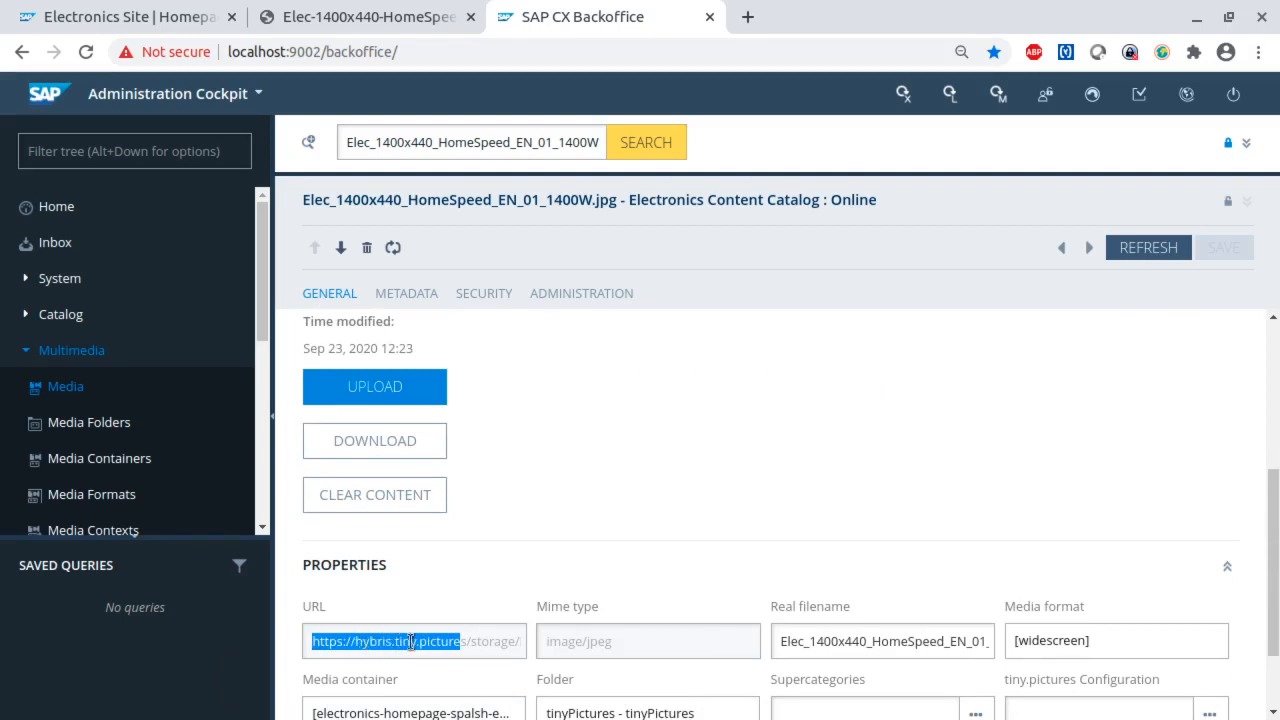
pyautogui.click(486, 649)
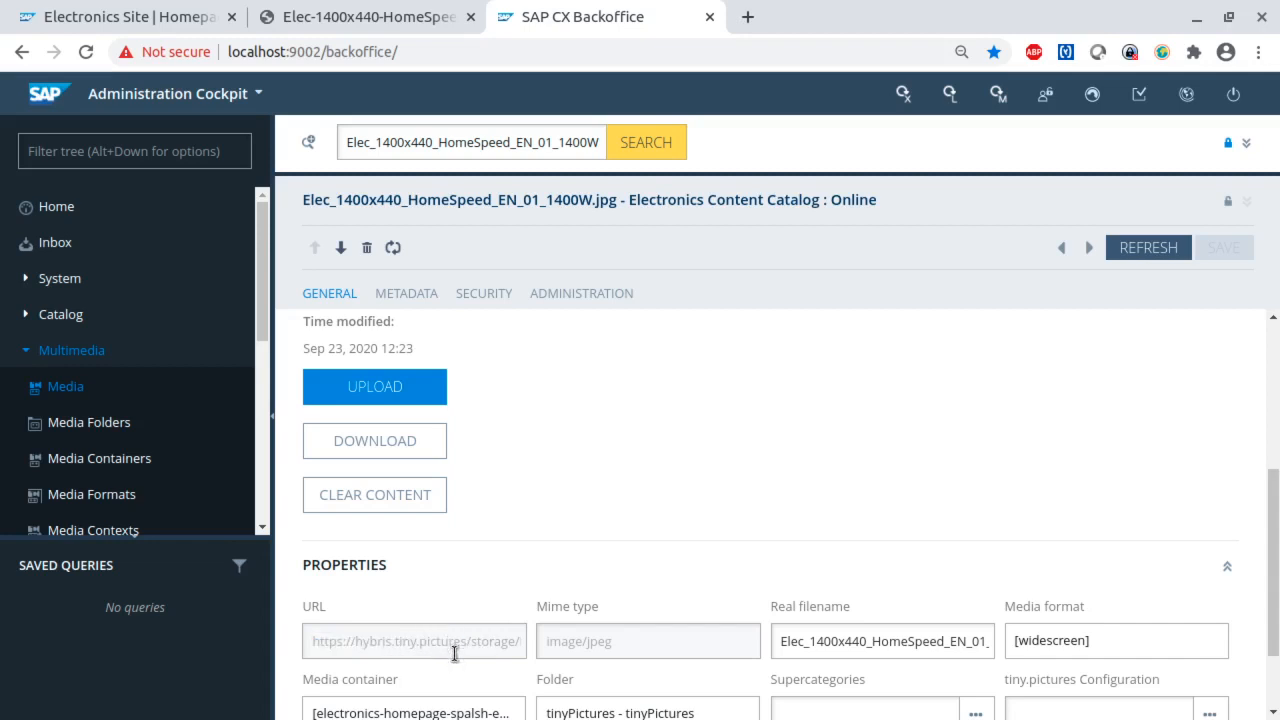
pyautogui.scroll(3, 470, 648)
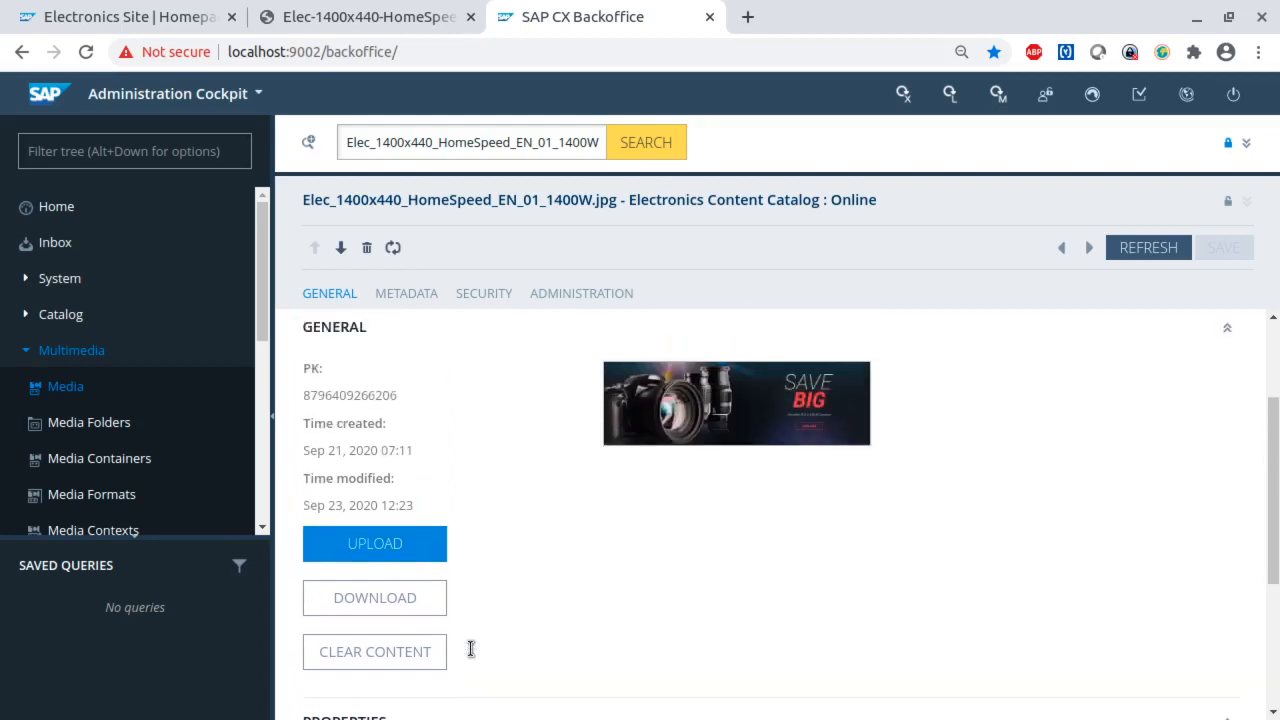
# - Reload the Electronics storefront homepage and open the Save Big banner image in a new tab to check its address
pyautogui.click(163, 28)
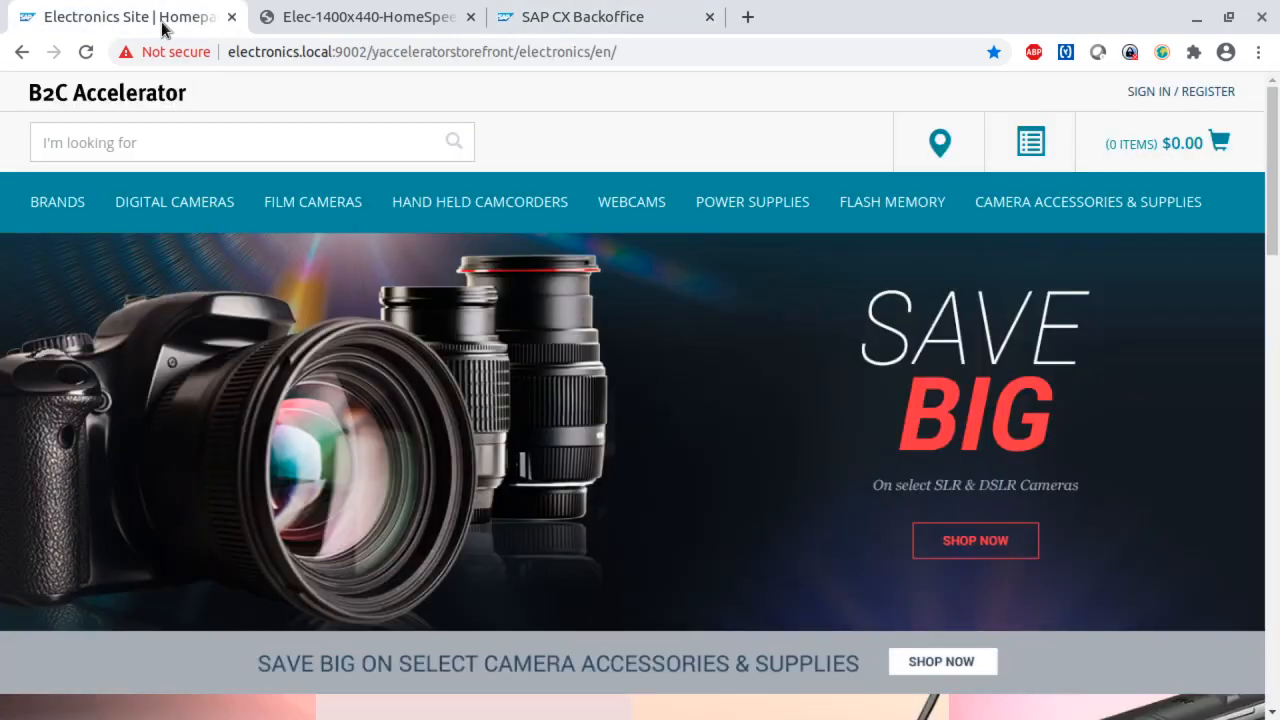
pyautogui.click(87, 53)
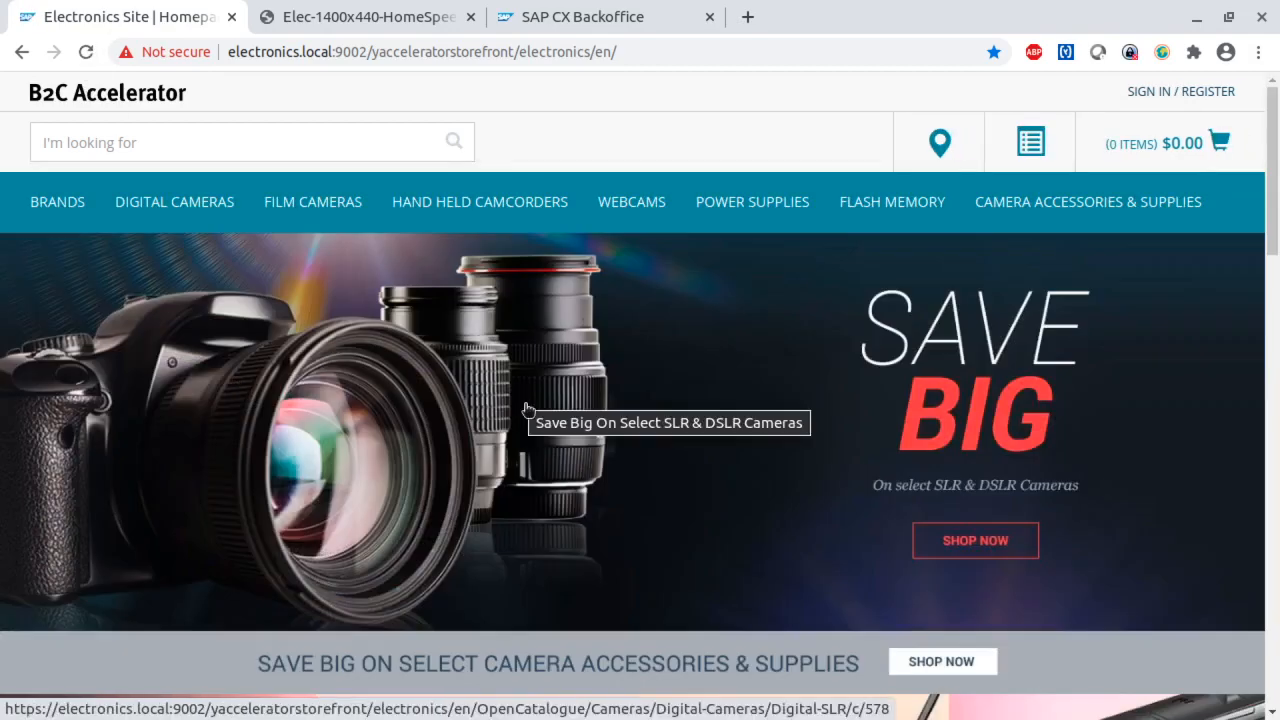
pyautogui.rightClick(379, 370)
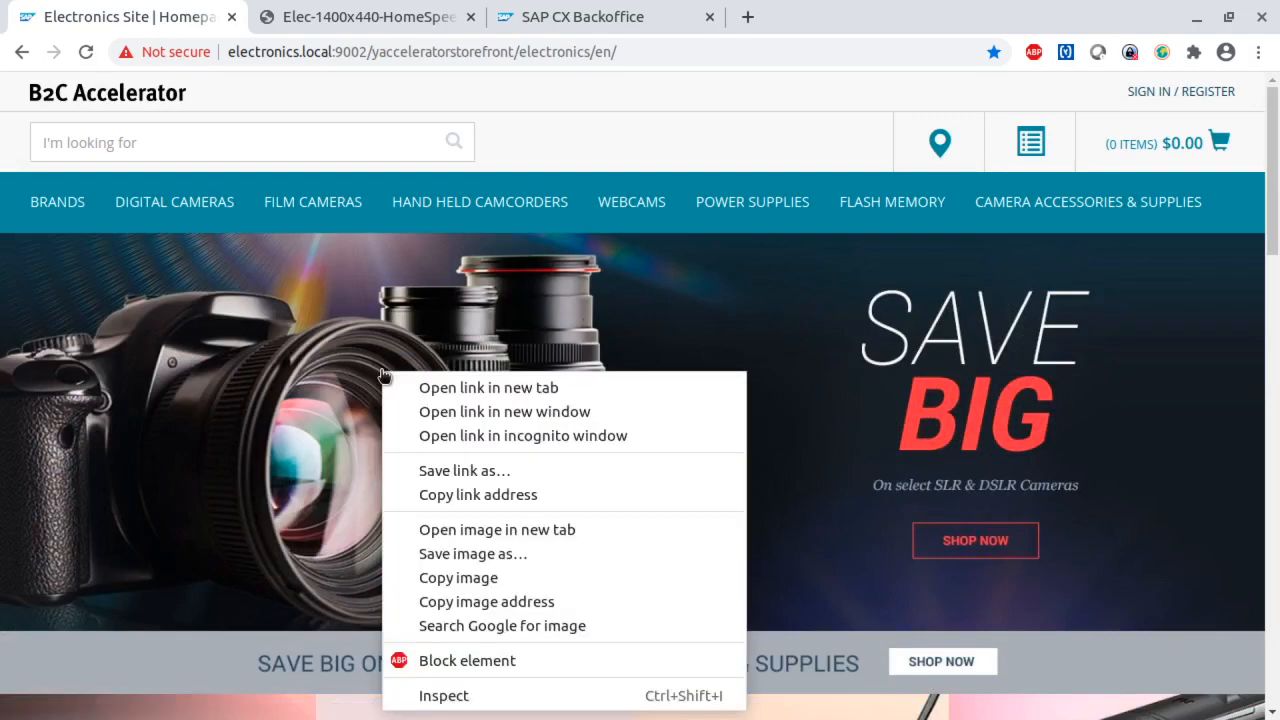
pyautogui.click(476, 530)
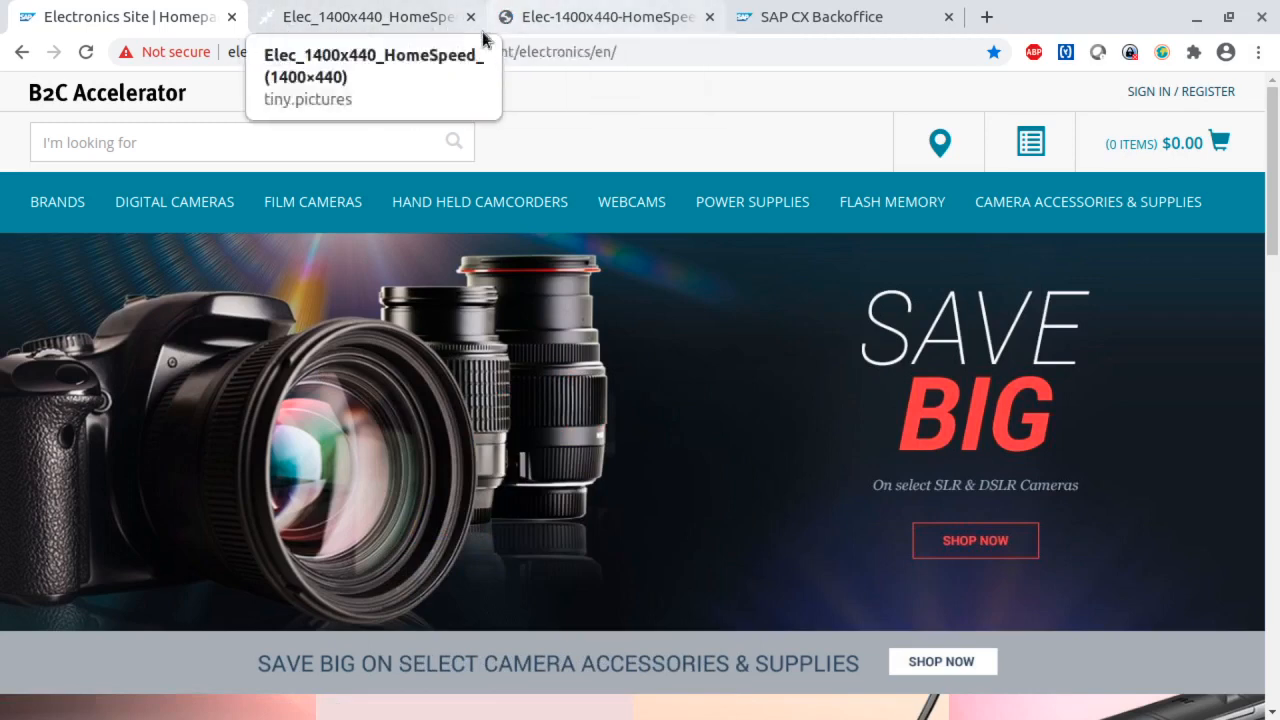
pyautogui.click(340, 20)
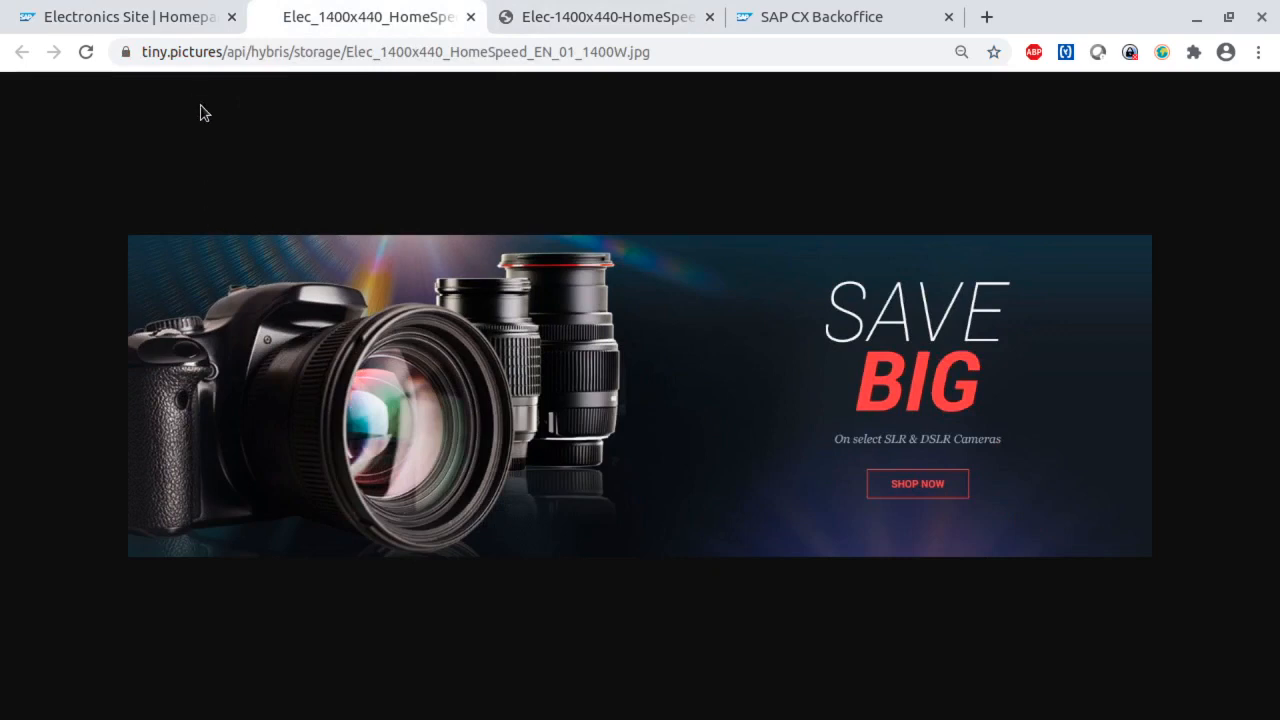
pyautogui.moveTo(222, 52); pyautogui.dragTo(136, 52)
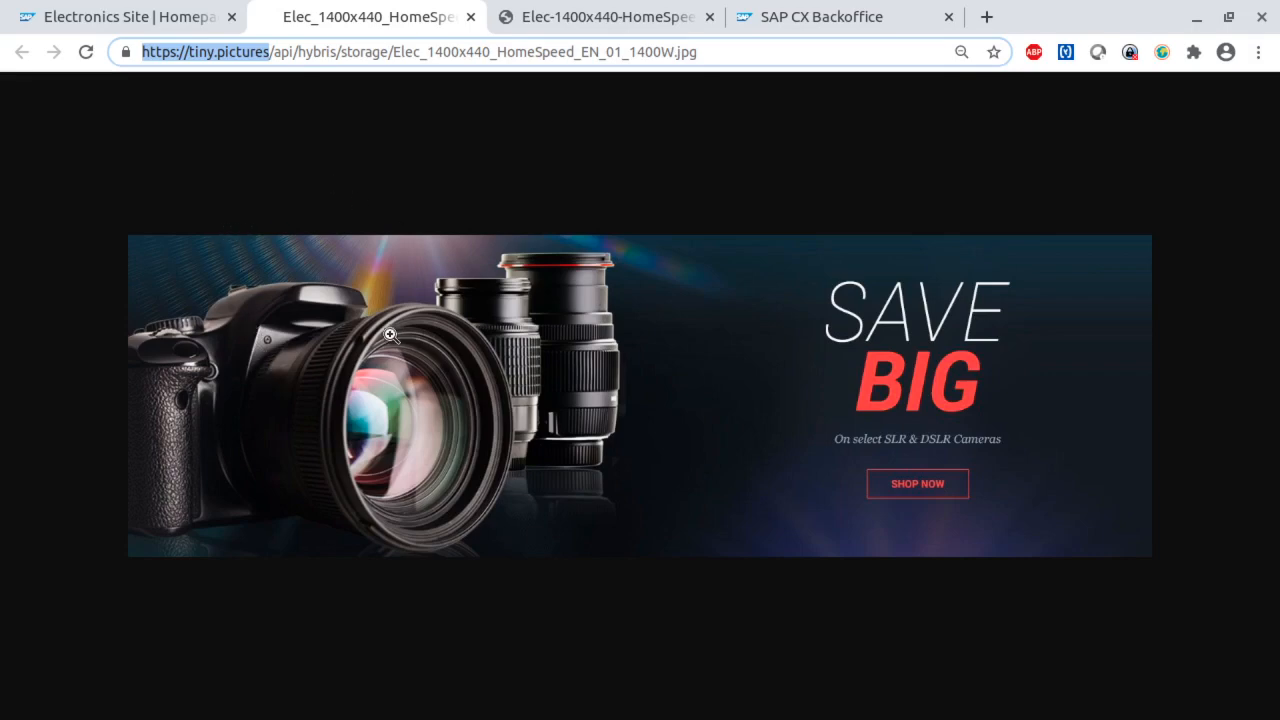
# - Switch back to the Backoffice and move the Elec_1400x440_HomeSpeed_EN_01_1400W.jpg media to the images folder
pyautogui.click(816, 20)
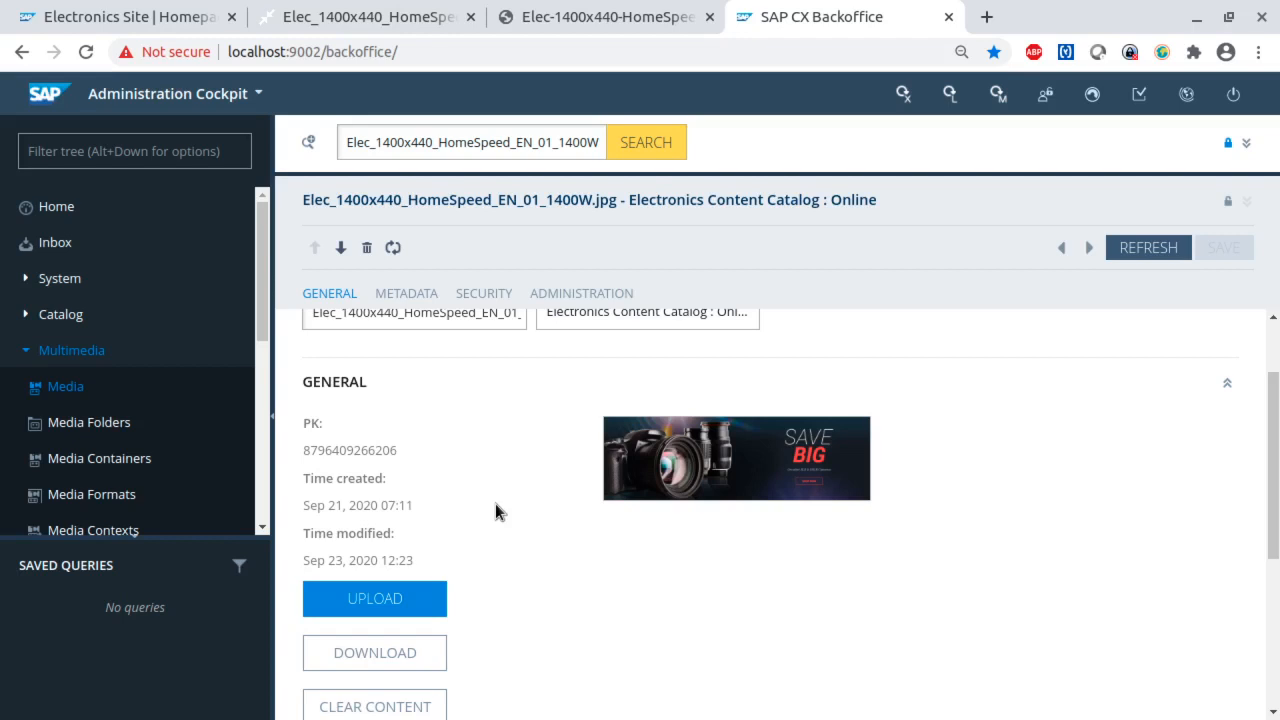
pyautogui.scroll(-3, 495, 512)
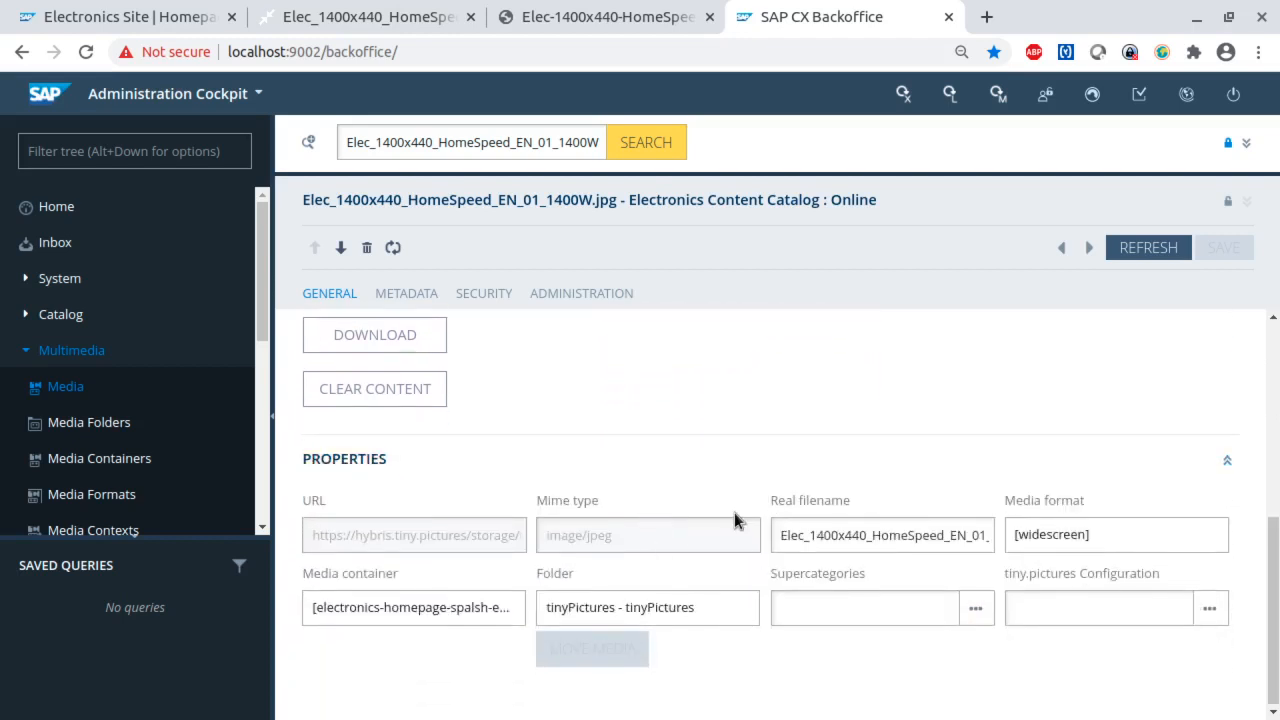
pyautogui.click(742, 608)
pyautogui.click(593, 611)
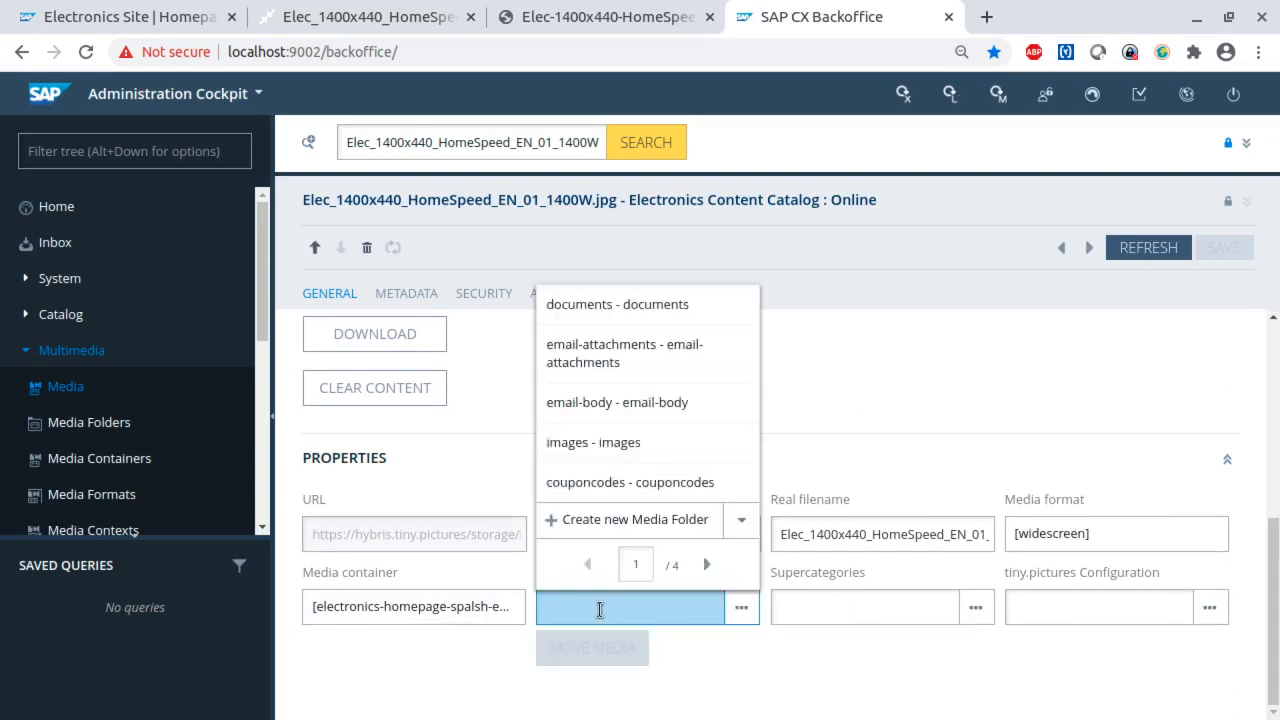
pyautogui.write('im')
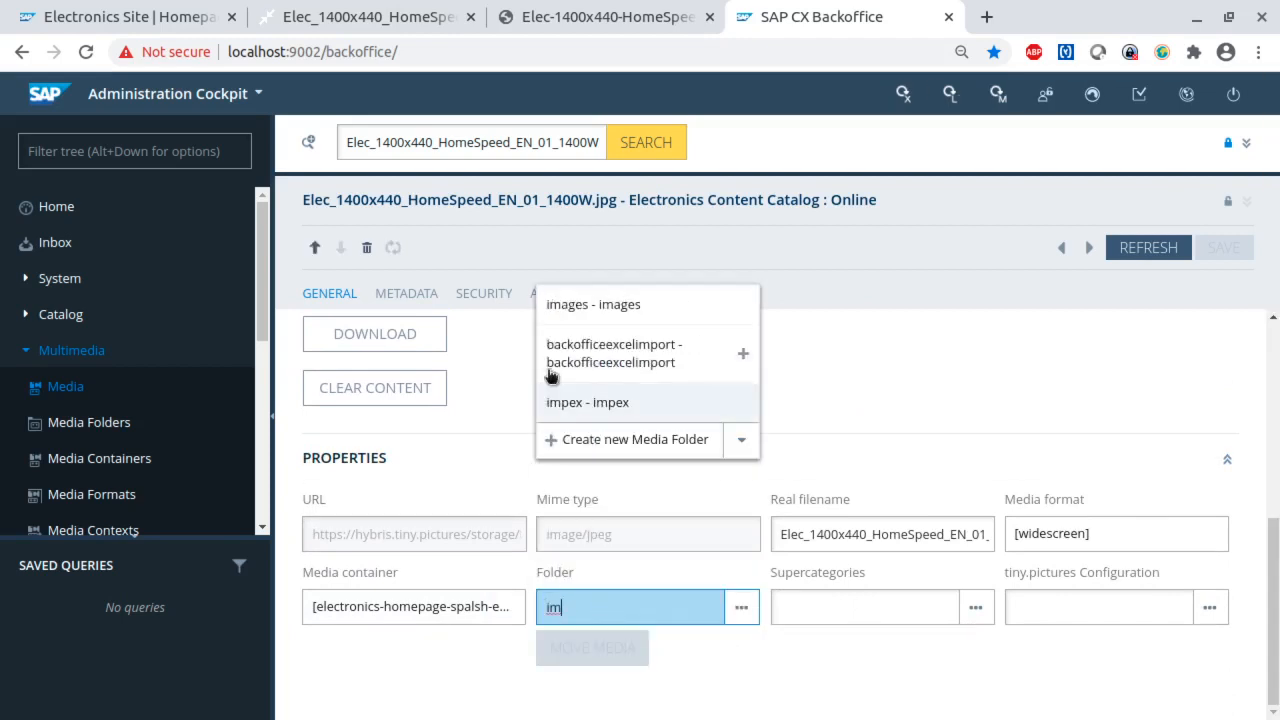
pyautogui.click(606, 285)
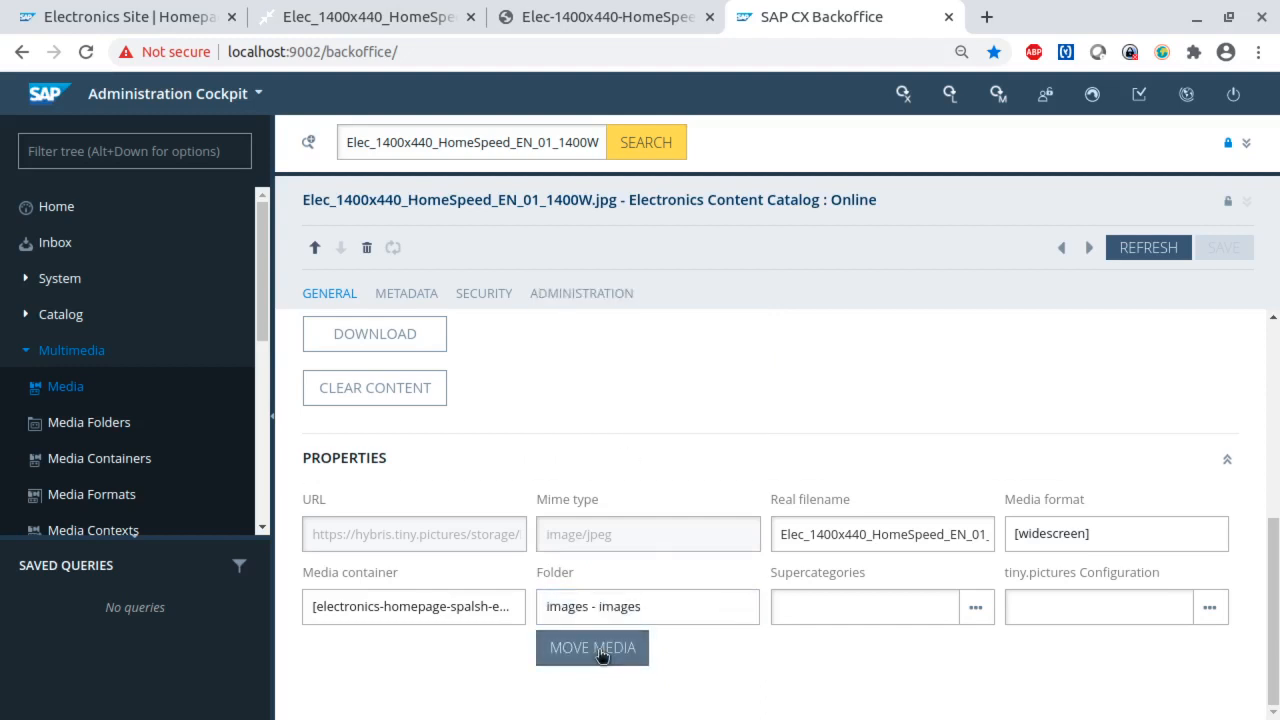
pyautogui.click(600, 650)
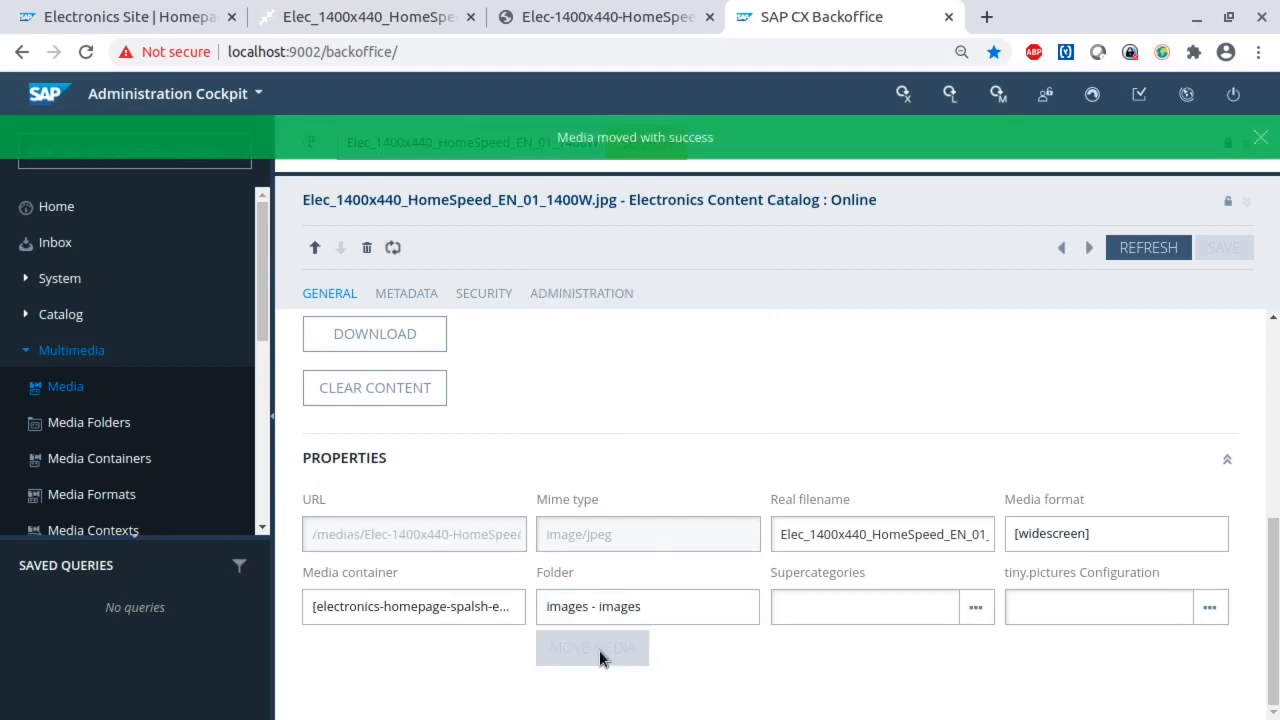
# - Examine the moved media's properties and highlight the start of its URL
pyautogui.scroll(2, 800, 432)
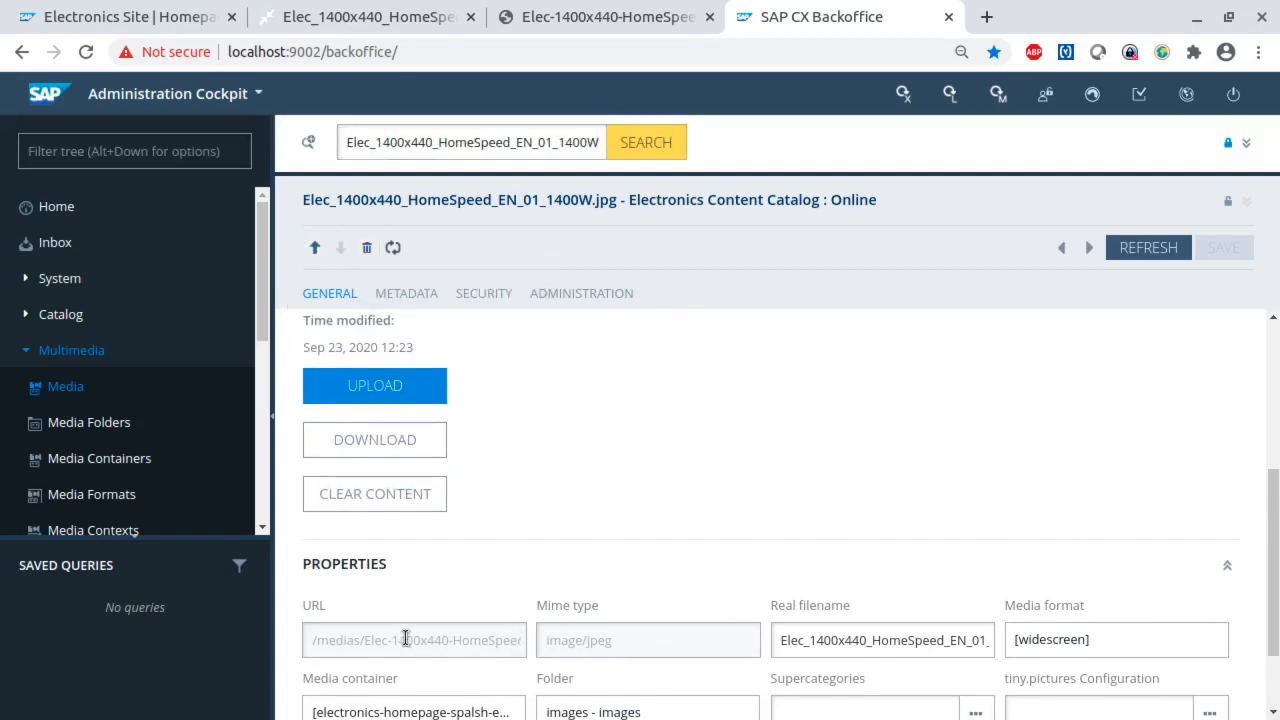
pyautogui.moveTo(406, 640); pyautogui.dragTo(312, 641)
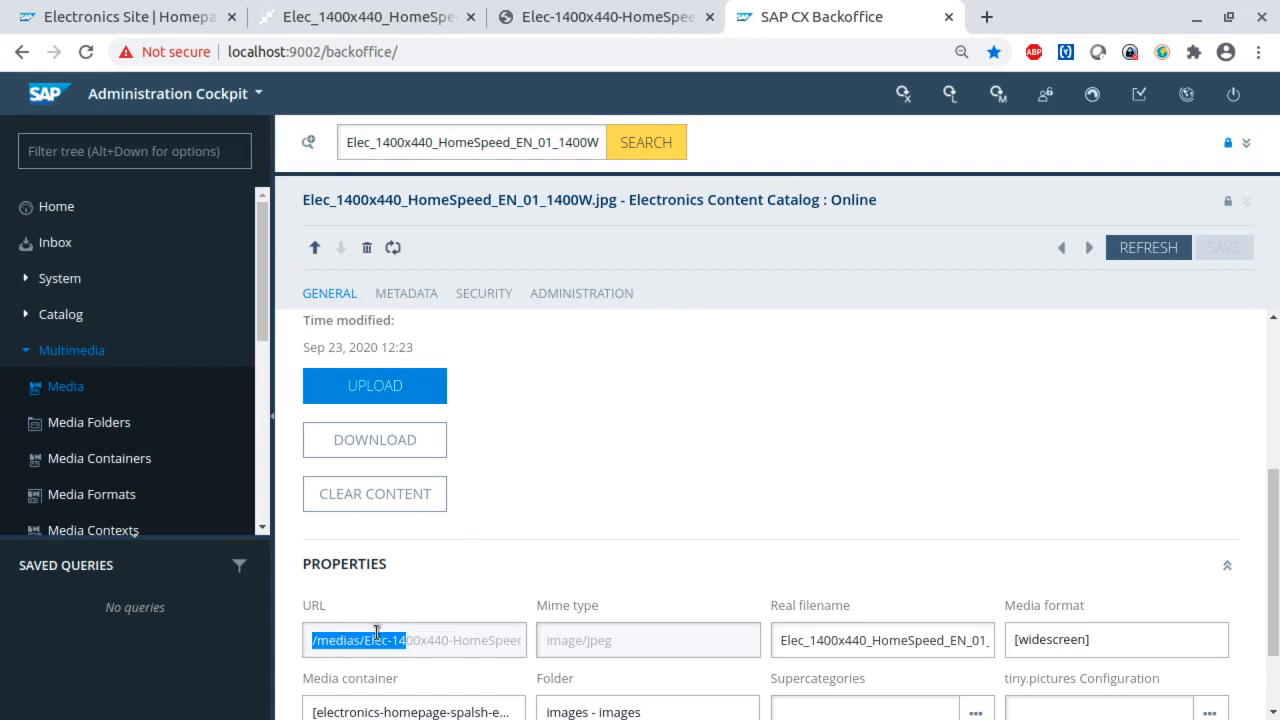
pyautogui.scroll(-1, 669, 530)
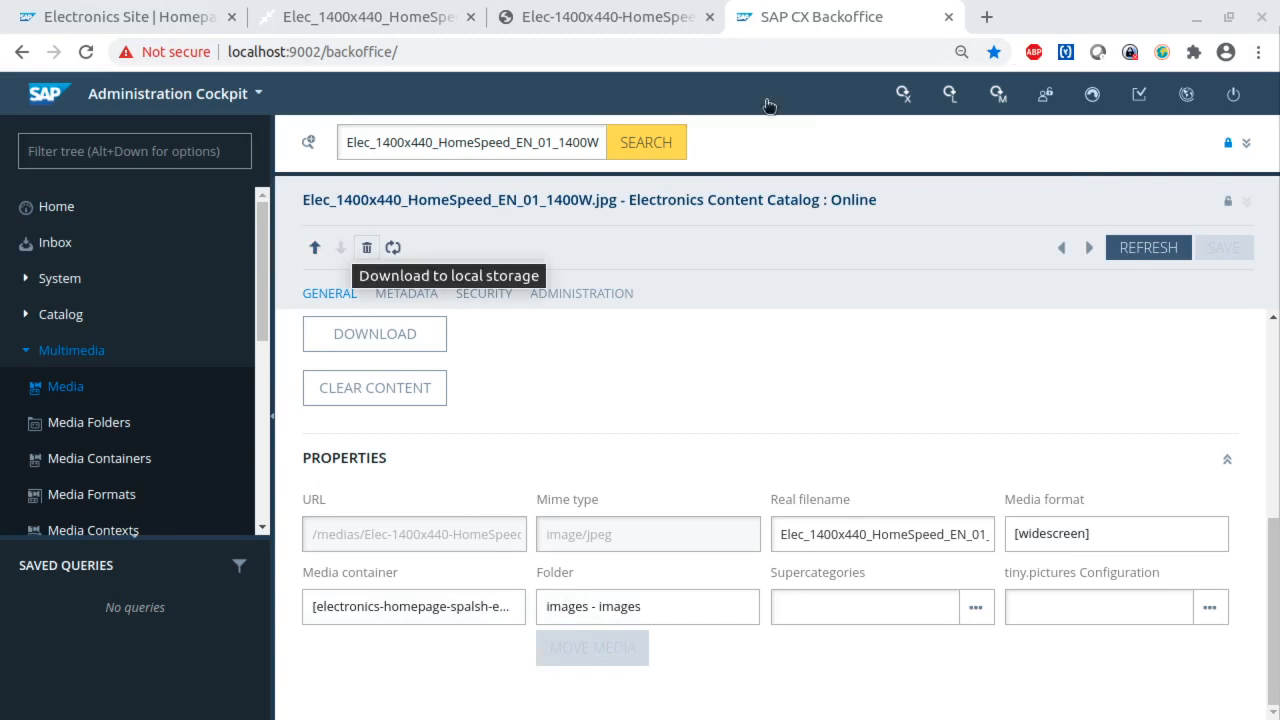
# - Expand the media result list to full height and select the Online and Staged xpCamerasElec_1400x440_HomeSpeed_EN_01_1400W.jpg entries
pyautogui.click(1247, 146)
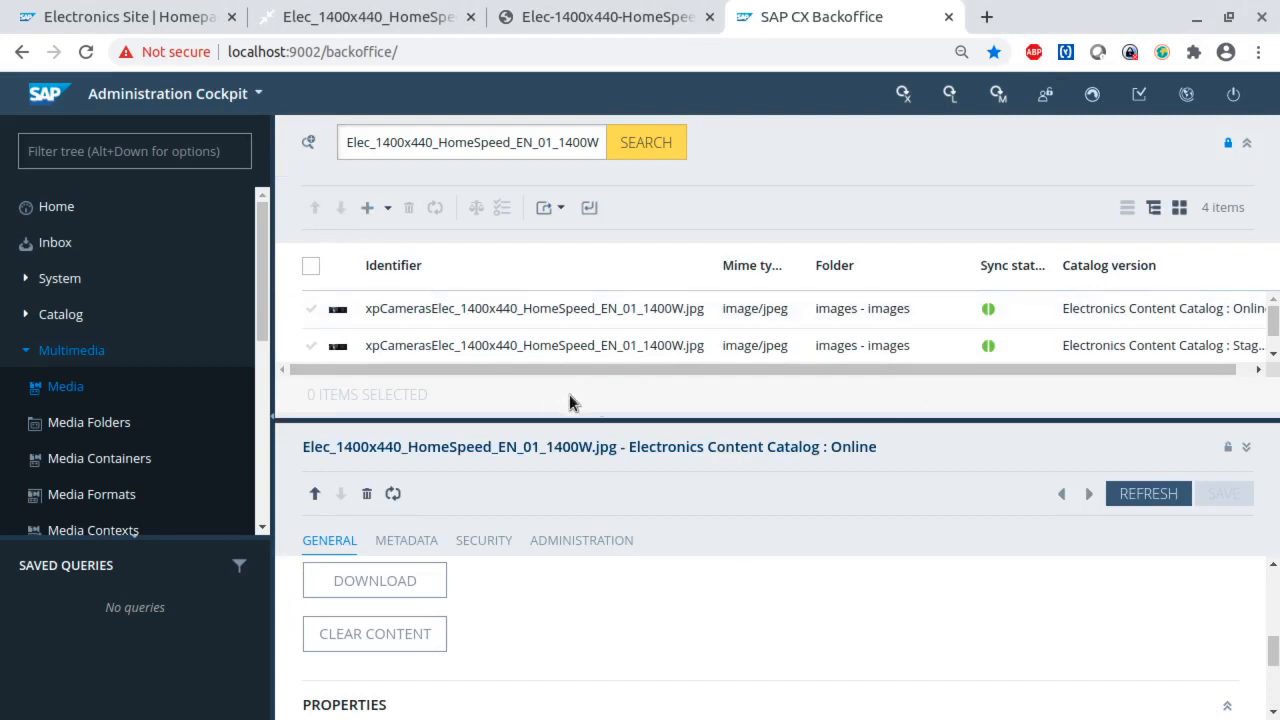
pyautogui.click(1246, 447)
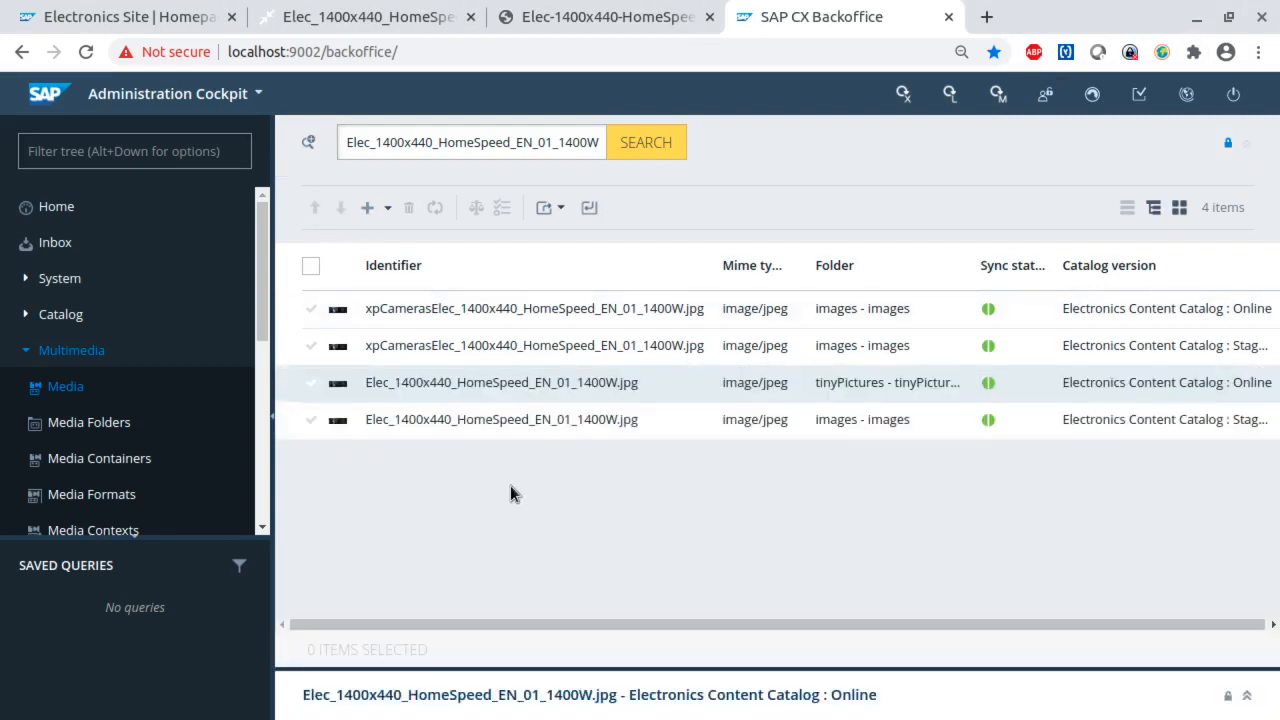
pyautogui.click(311, 347)
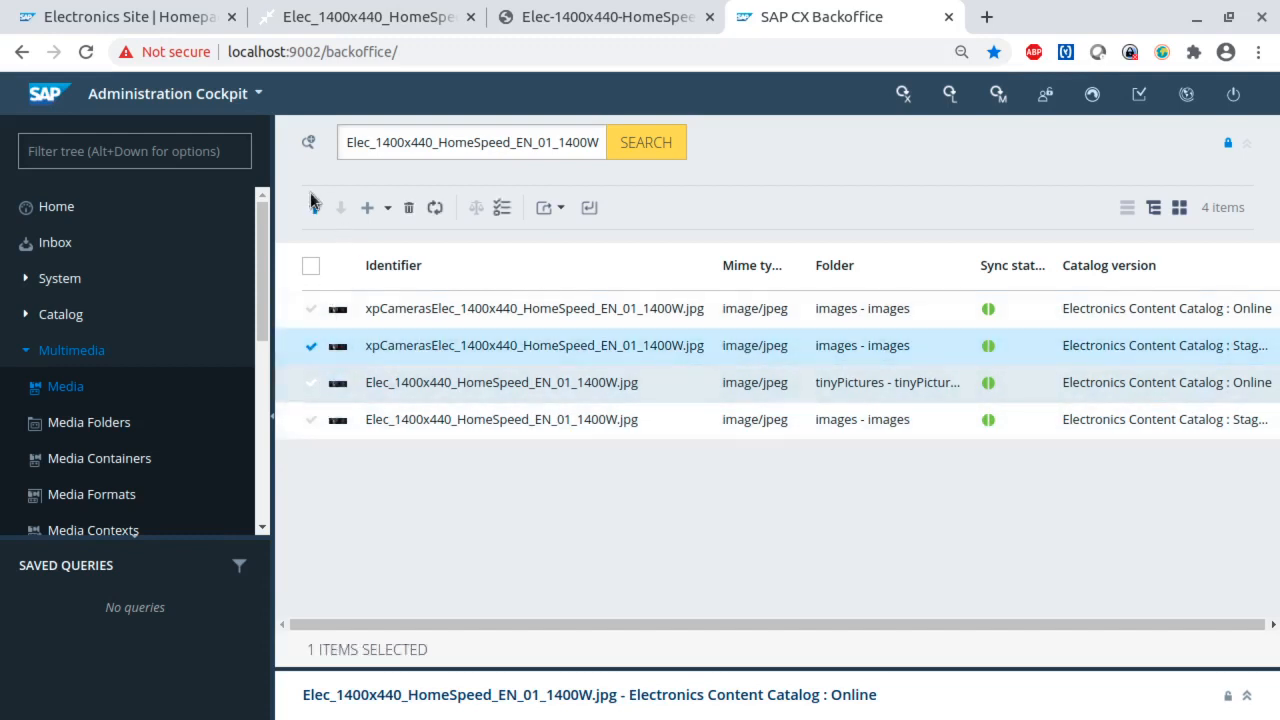
pyautogui.click(311, 309)
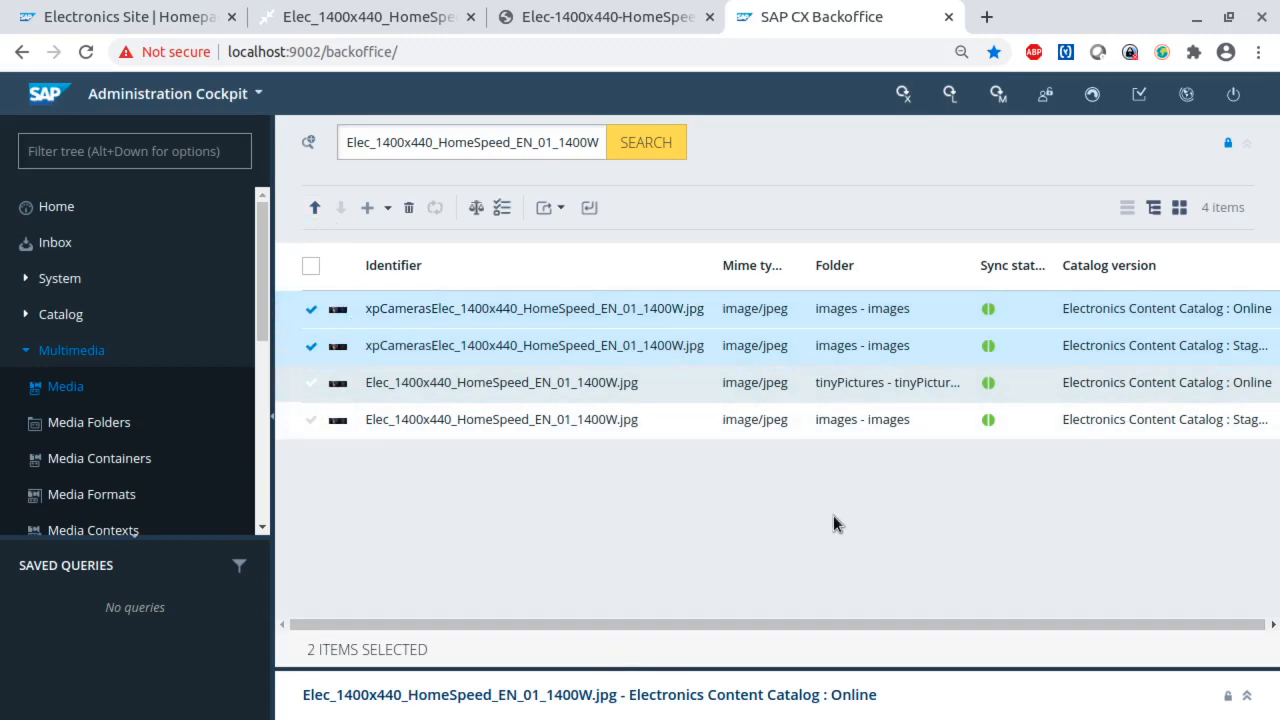
# - Check the open media's Folder property, rerun the media search and show the refreshed result list in full
pyautogui.click(1246, 694)
pyautogui.scroll(-10, 594, 589)
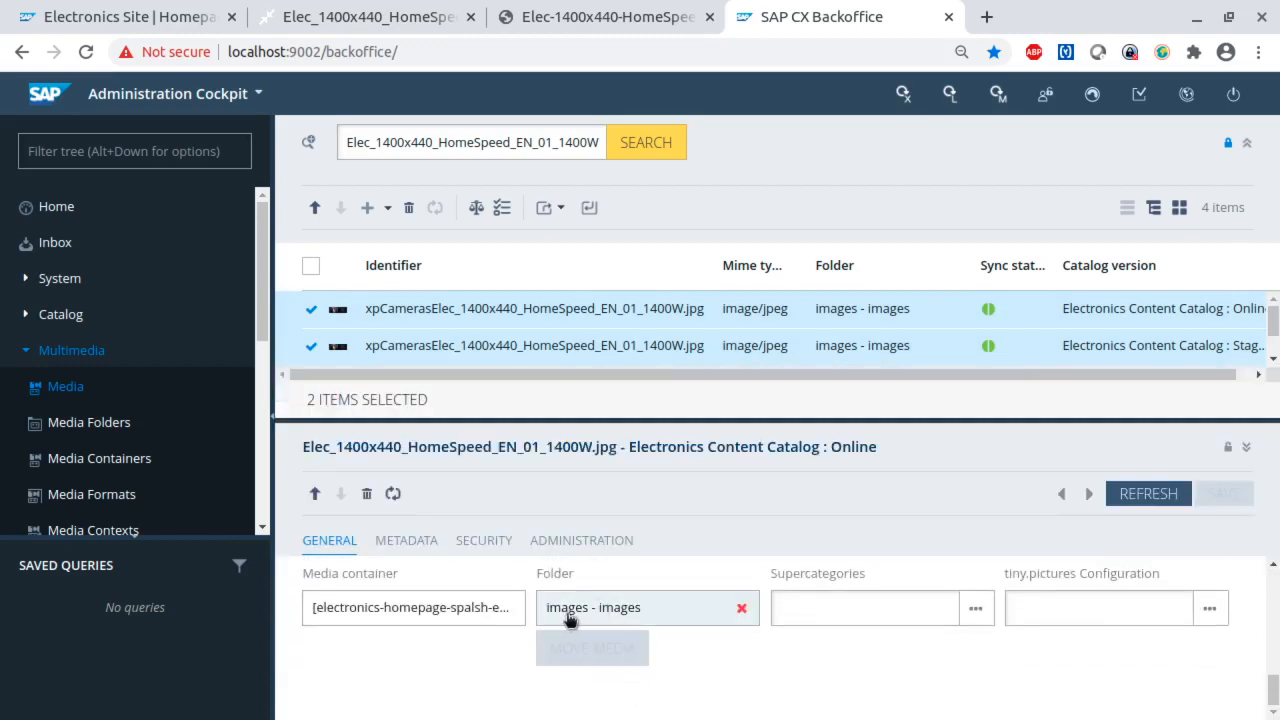
pyautogui.click(1247, 448)
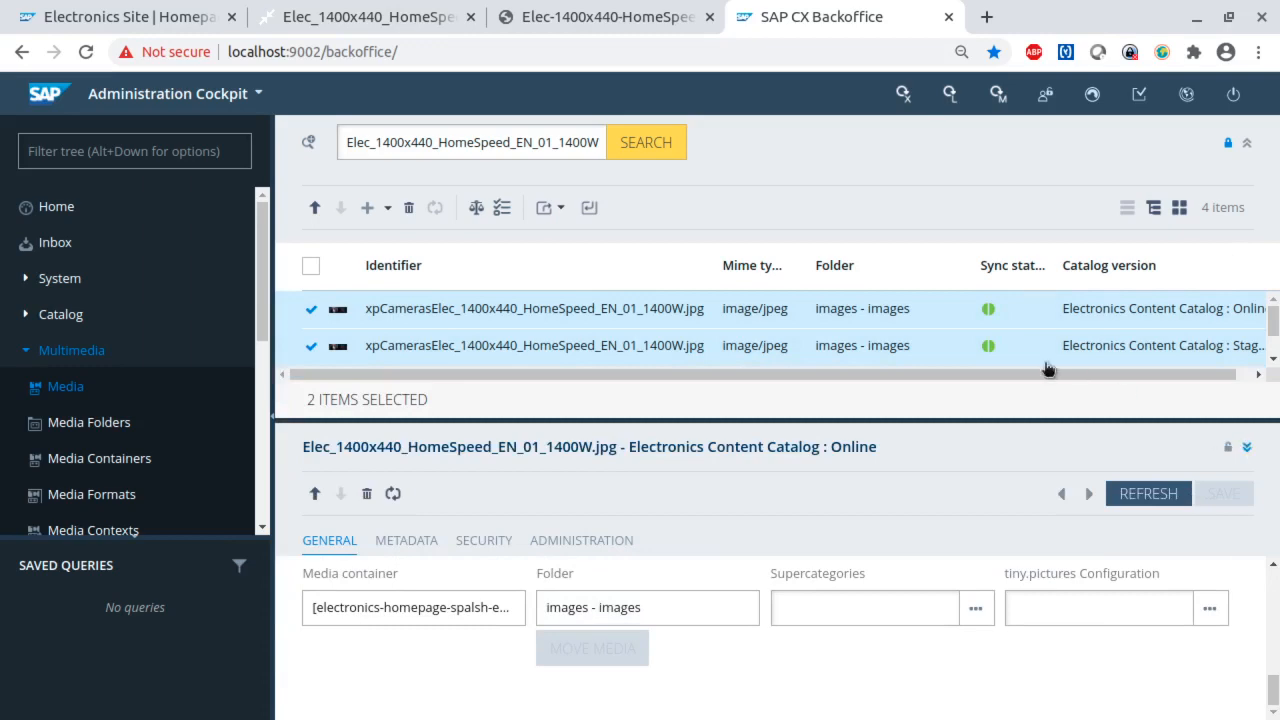
pyautogui.click(645, 143)
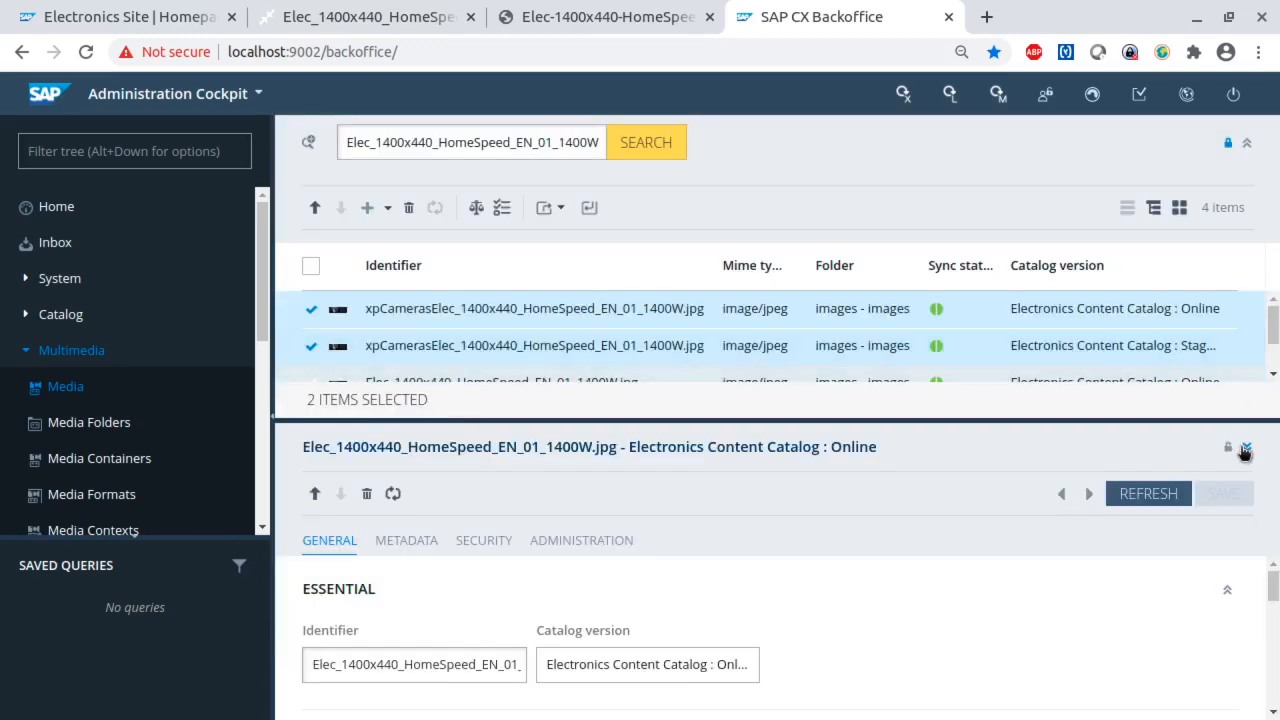
pyautogui.click(1245, 450)
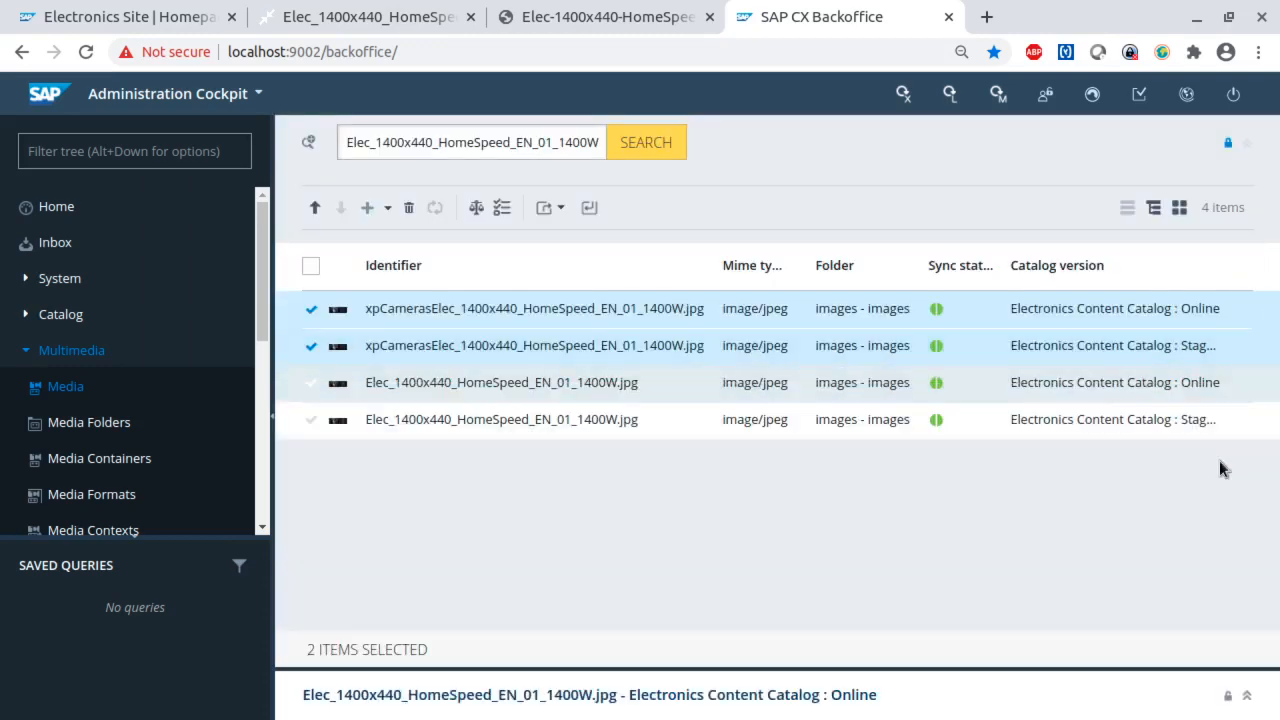
# - Add both Elec_1400x440_HomeSpeed_EN_01_1400W.jpg entries to the selection and upload all four media to tiny.pictures, confirming the upload
pyautogui.click(311, 383)
pyautogui.click(311, 420)
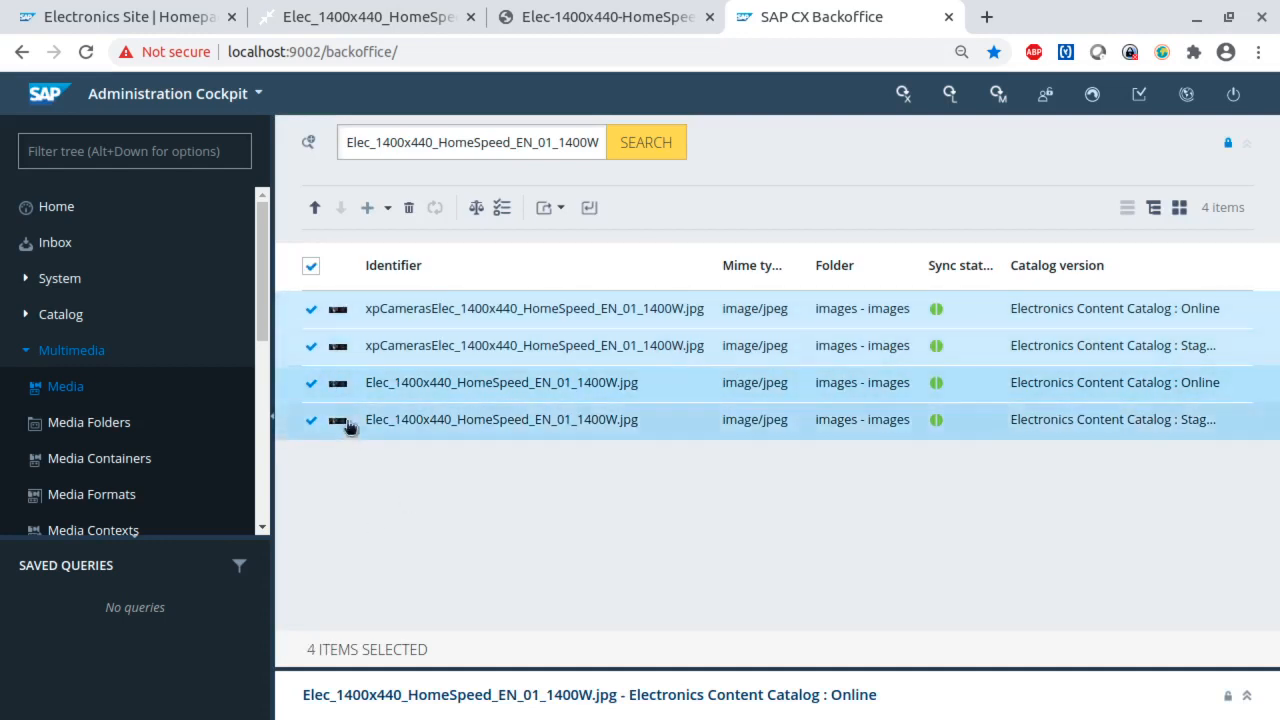
pyautogui.click(315, 207)
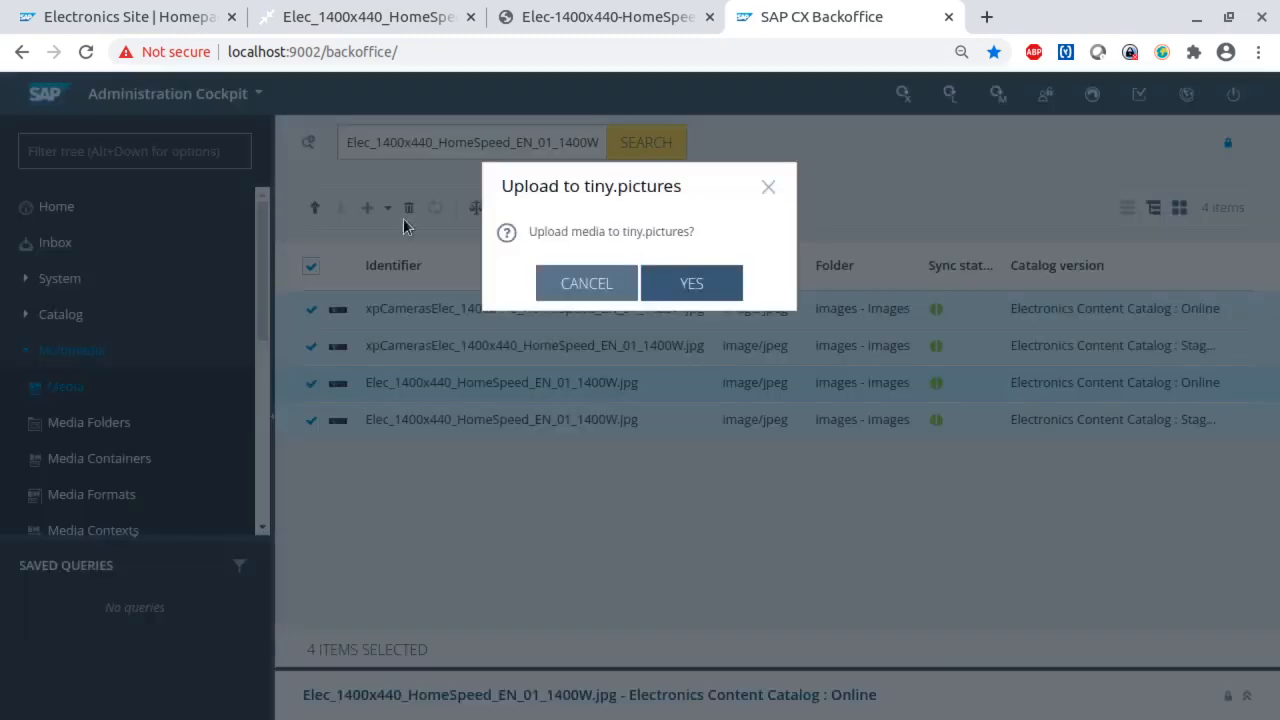
pyautogui.click(689, 296)
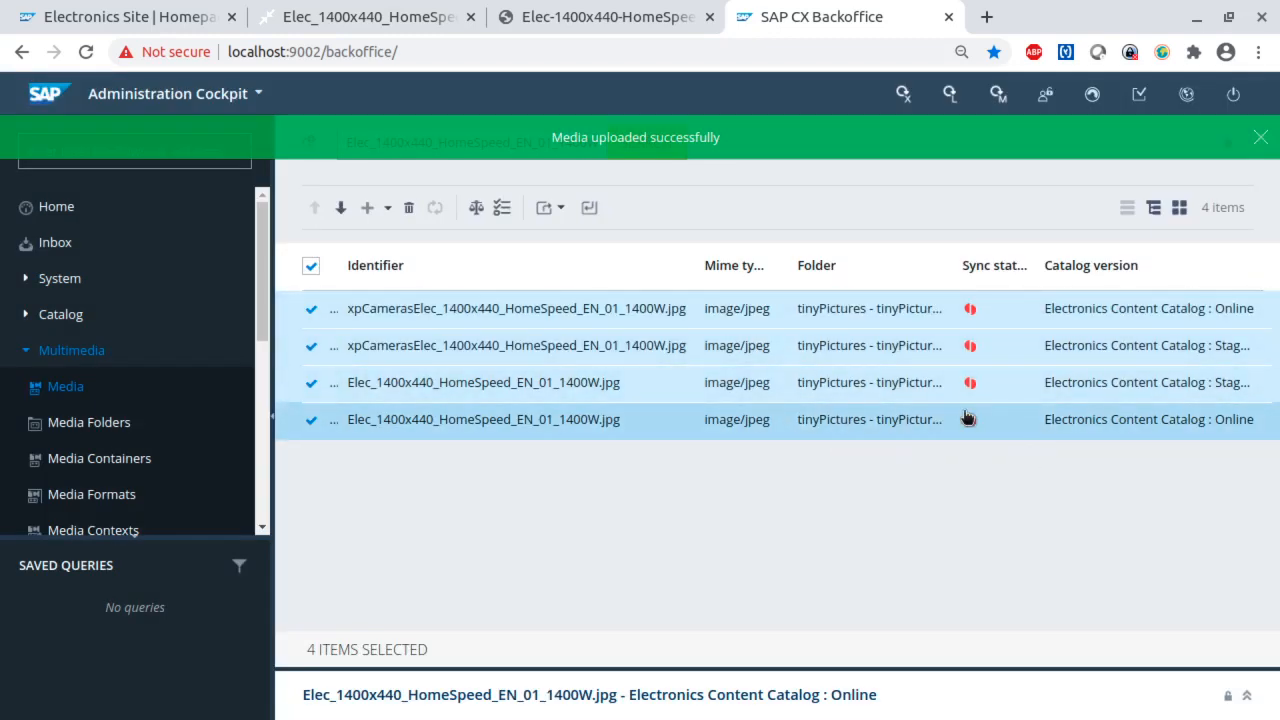
# - Clear the selection, open the Online version of Elec_1400x440_HomeSpeed_EN_01_1400W.jpg and examine its URL property with the result list collapsed
pyautogui.moveTo(965, 420)
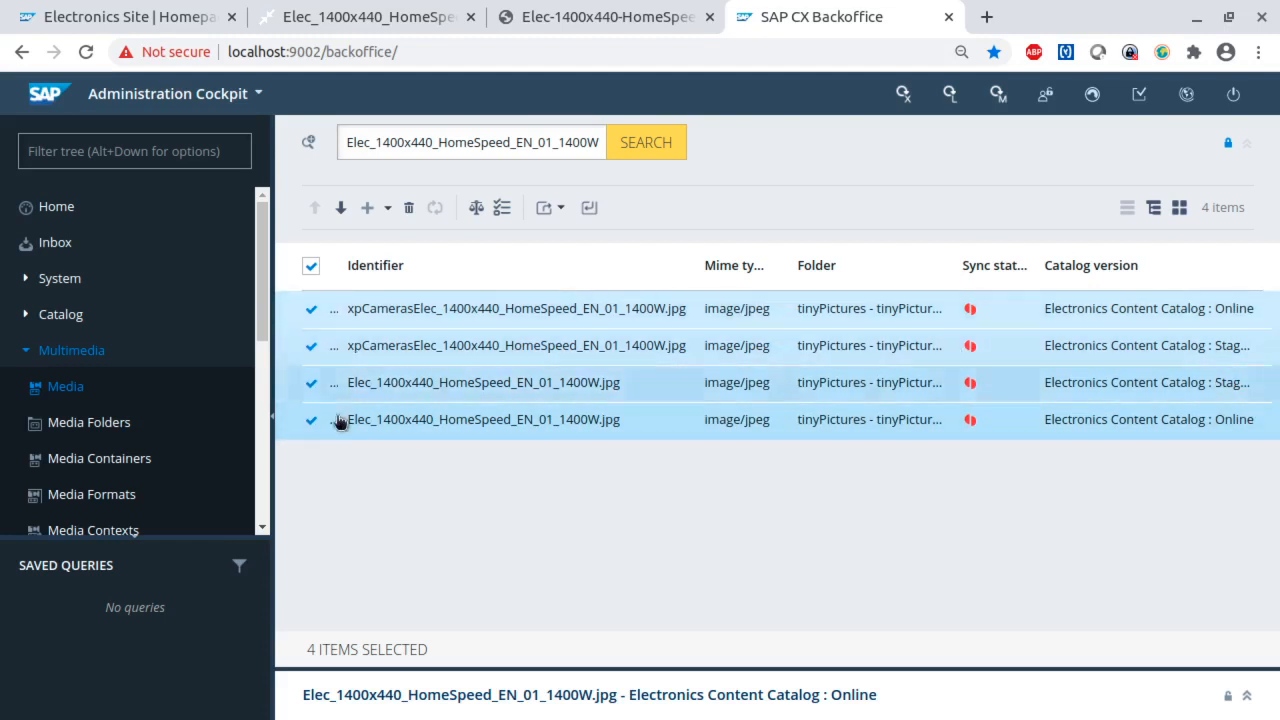
pyautogui.click(314, 268)
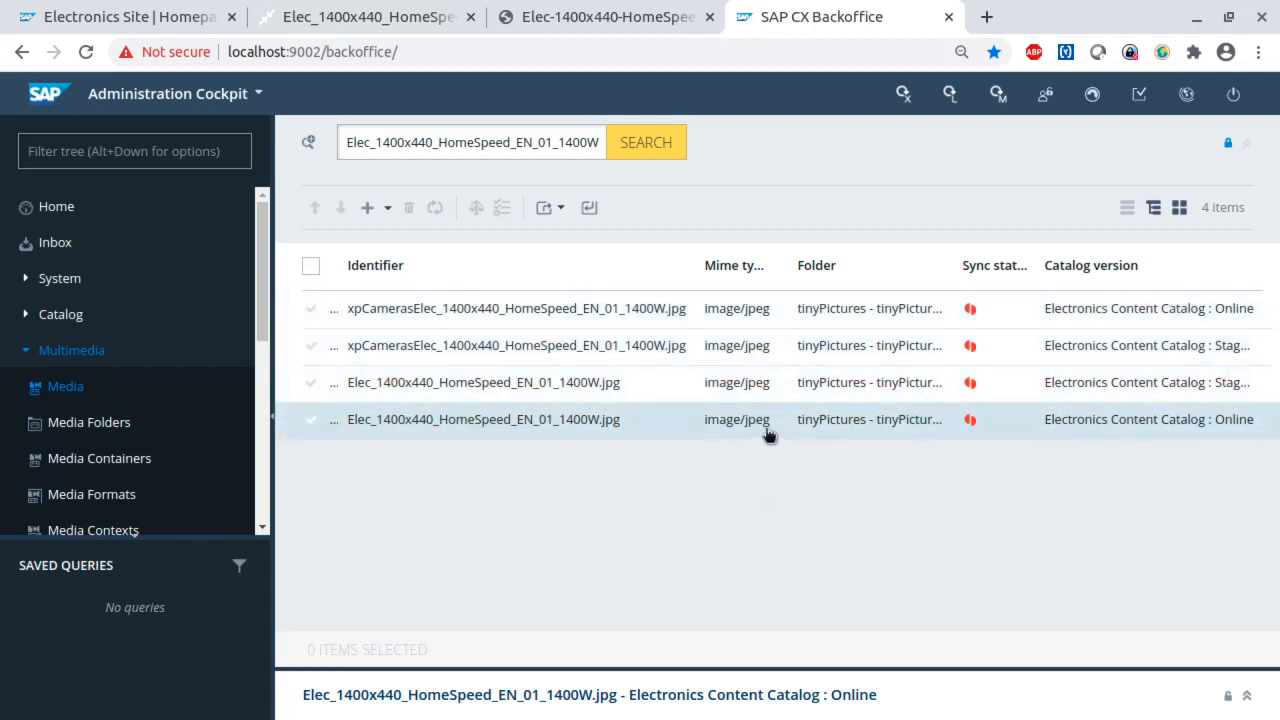
pyautogui.click(410, 419)
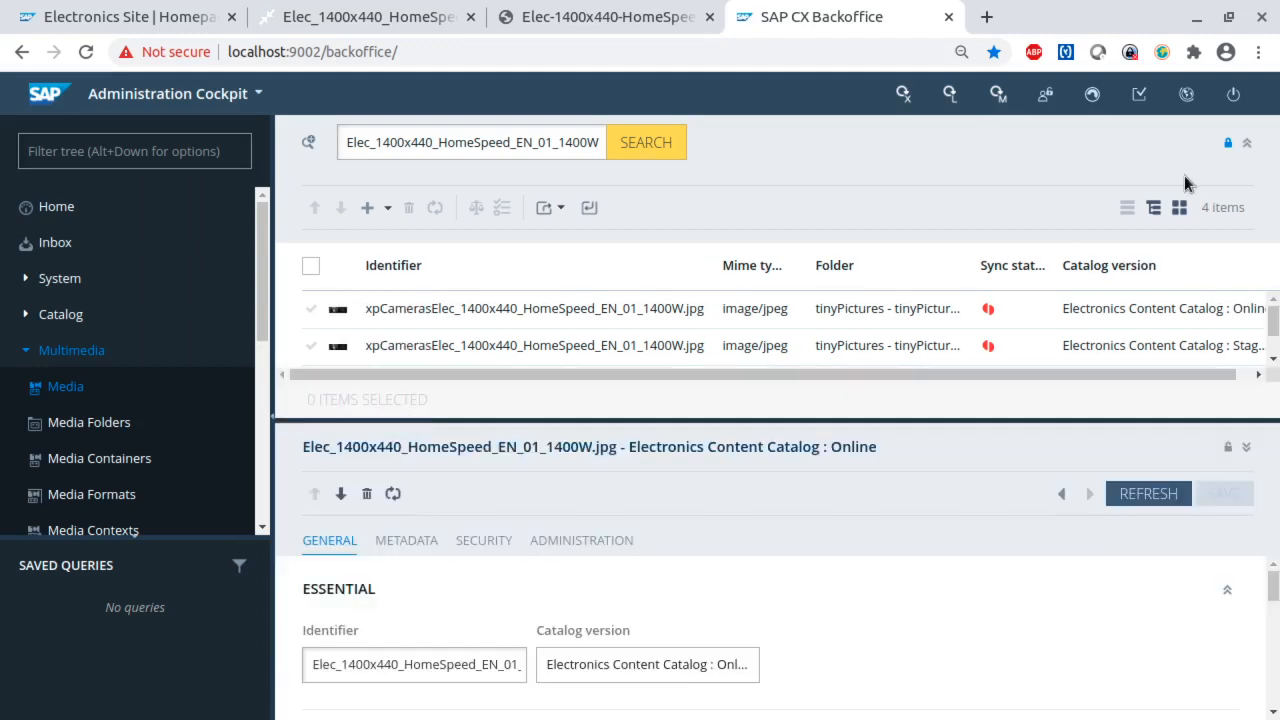
pyautogui.click(1247, 142)
pyautogui.scroll(-5, 731, 474)
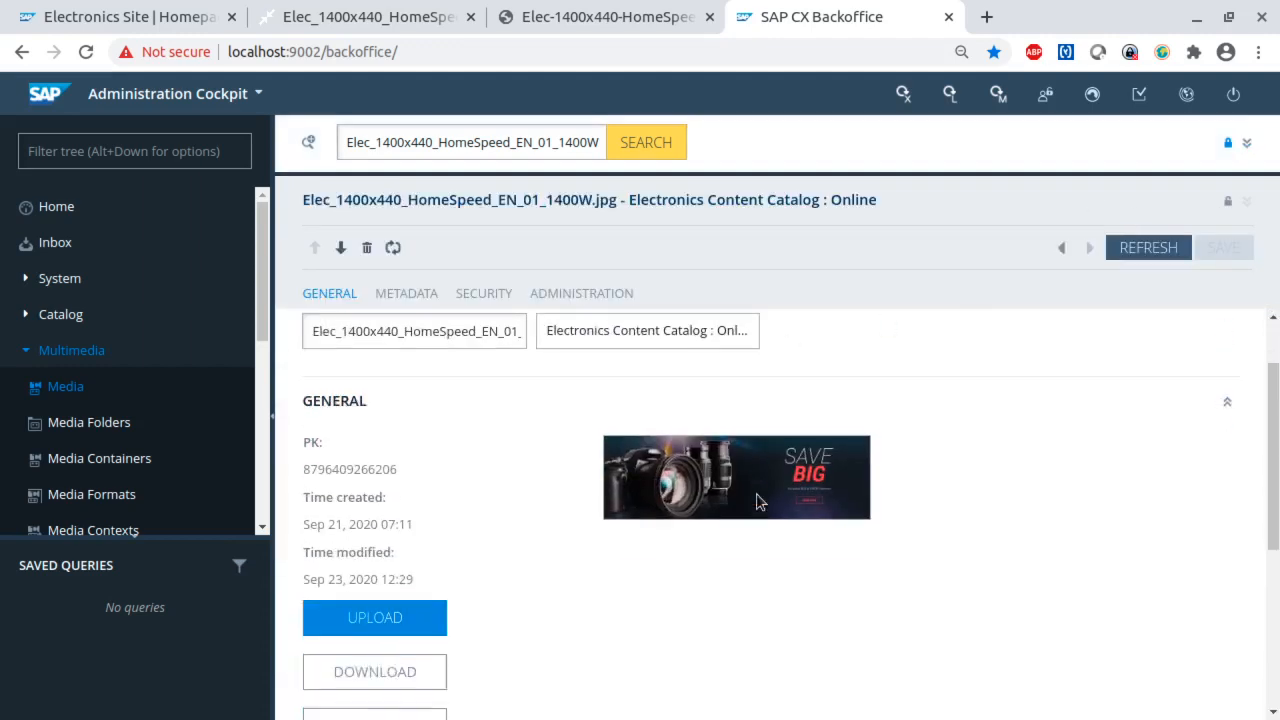
pyautogui.moveTo(460, 536); pyautogui.dragTo(289, 531)
pyautogui.click(486, 542)
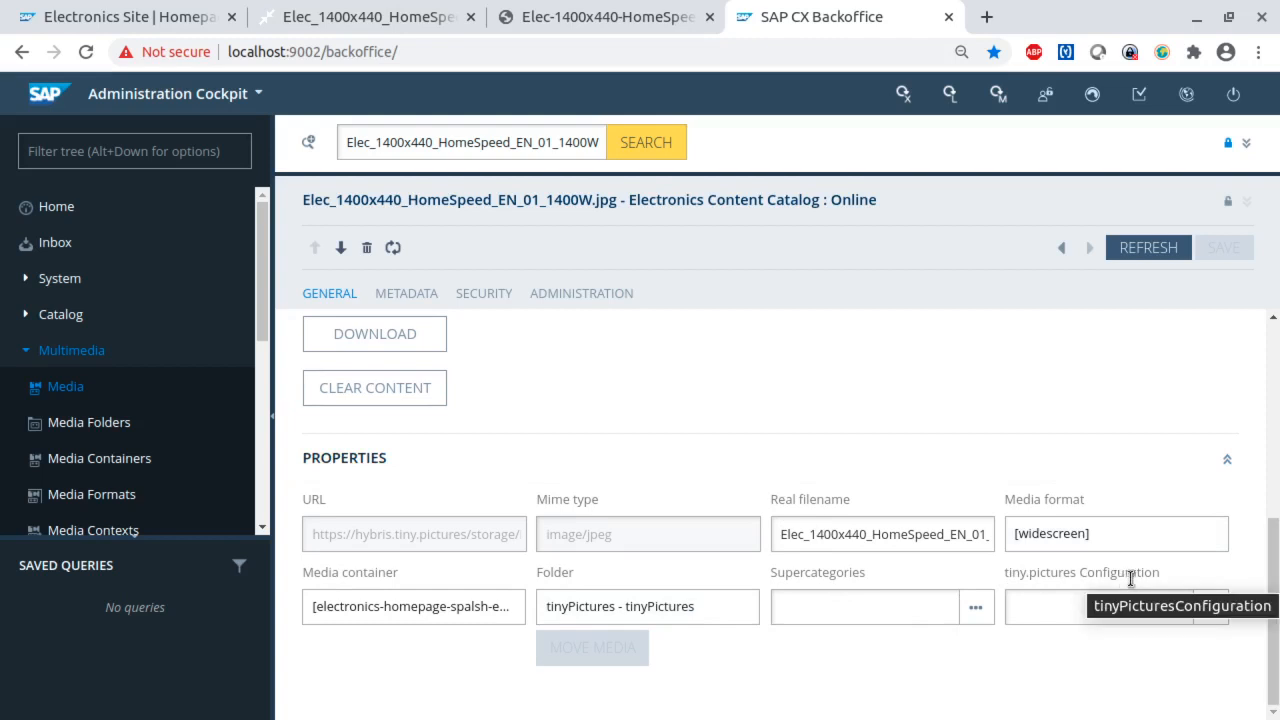
# - Create a new tiny.pictures Configuration with the qualifier tpconfigGray for the open media
pyautogui.click(1047, 611)
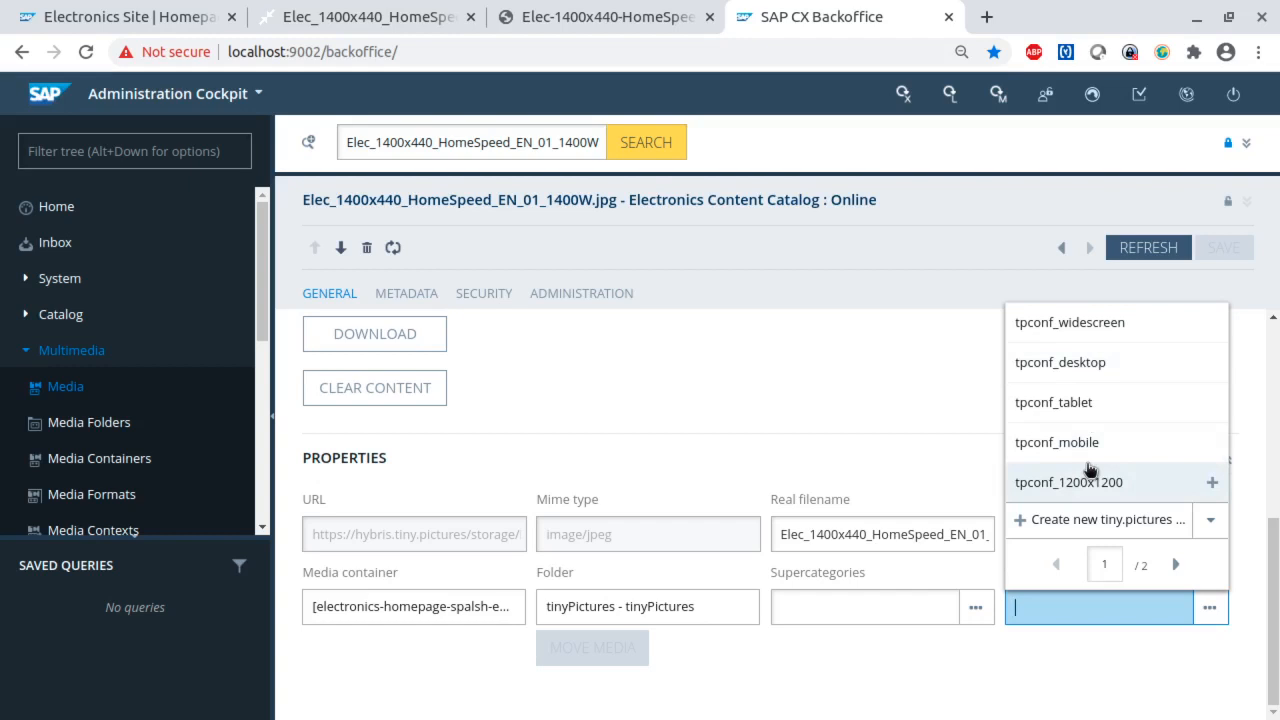
pyautogui.click(1176, 565)
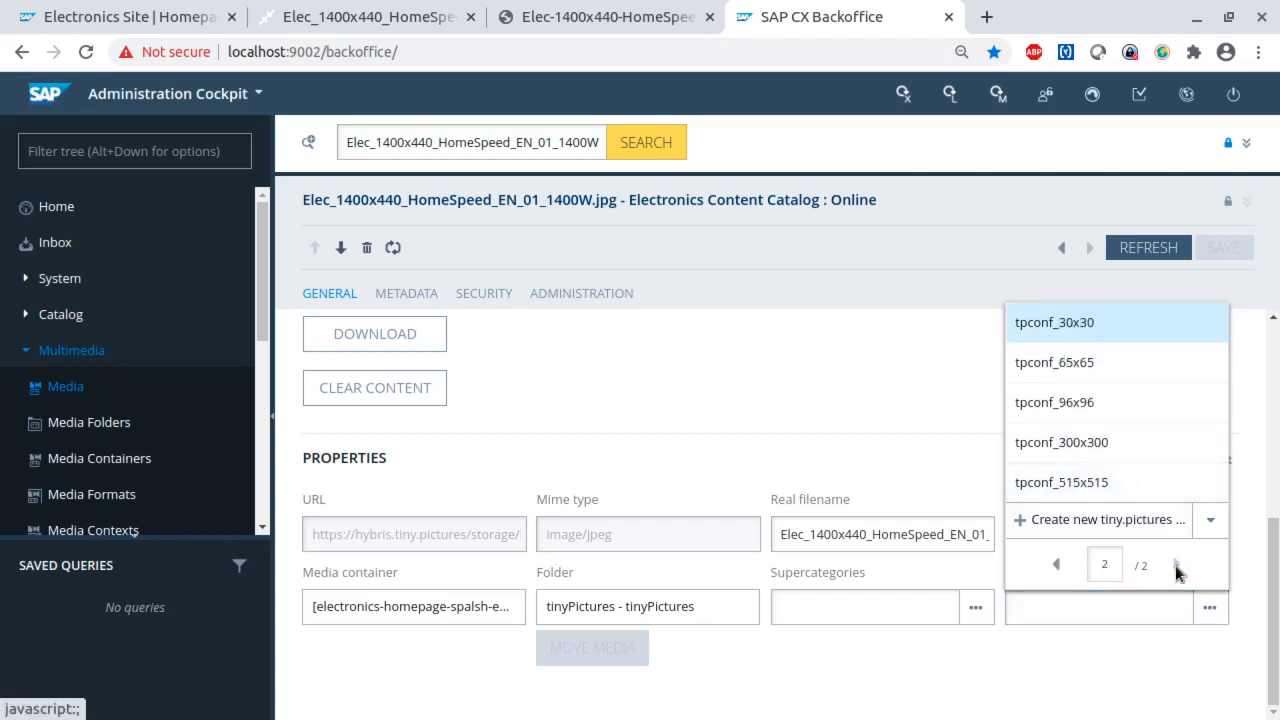
pyautogui.click(1091, 520)
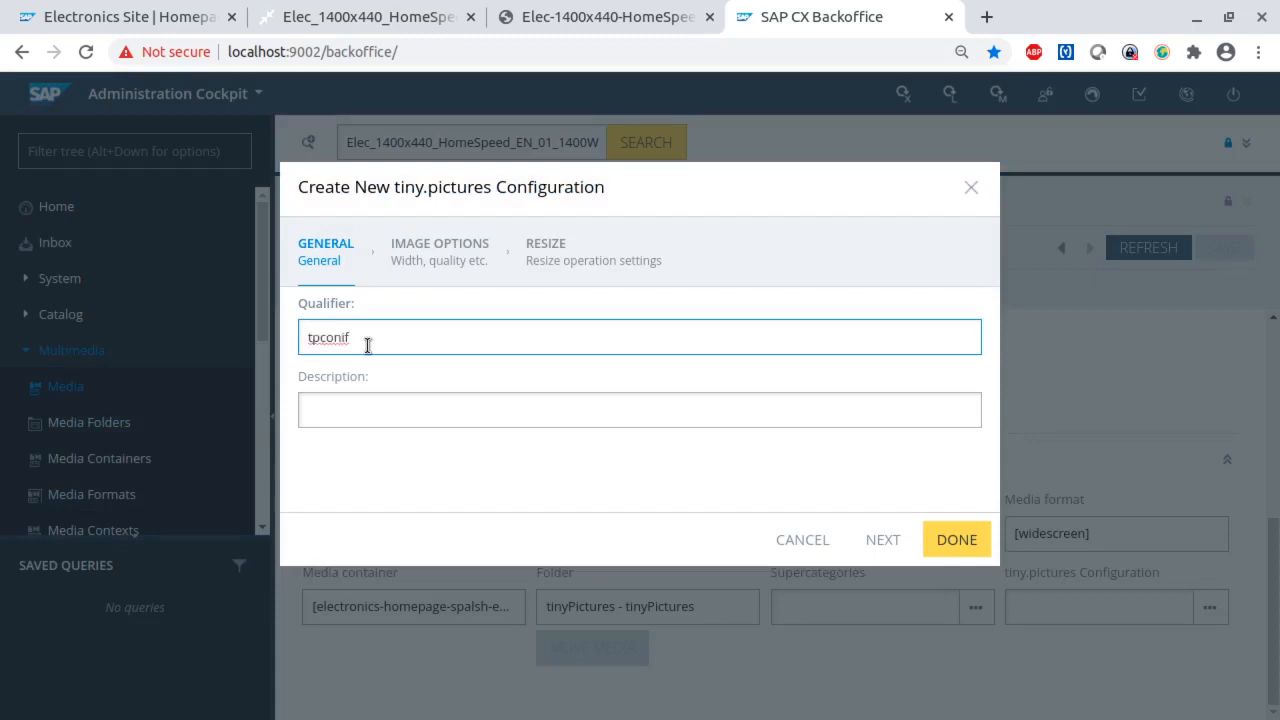
pyautogui.write('tpconif')
pyautogui.press('BackSpace')
pyautogui.press('BackSpace')
pyautogui.write('figG')
pyautogui.click(957, 540)
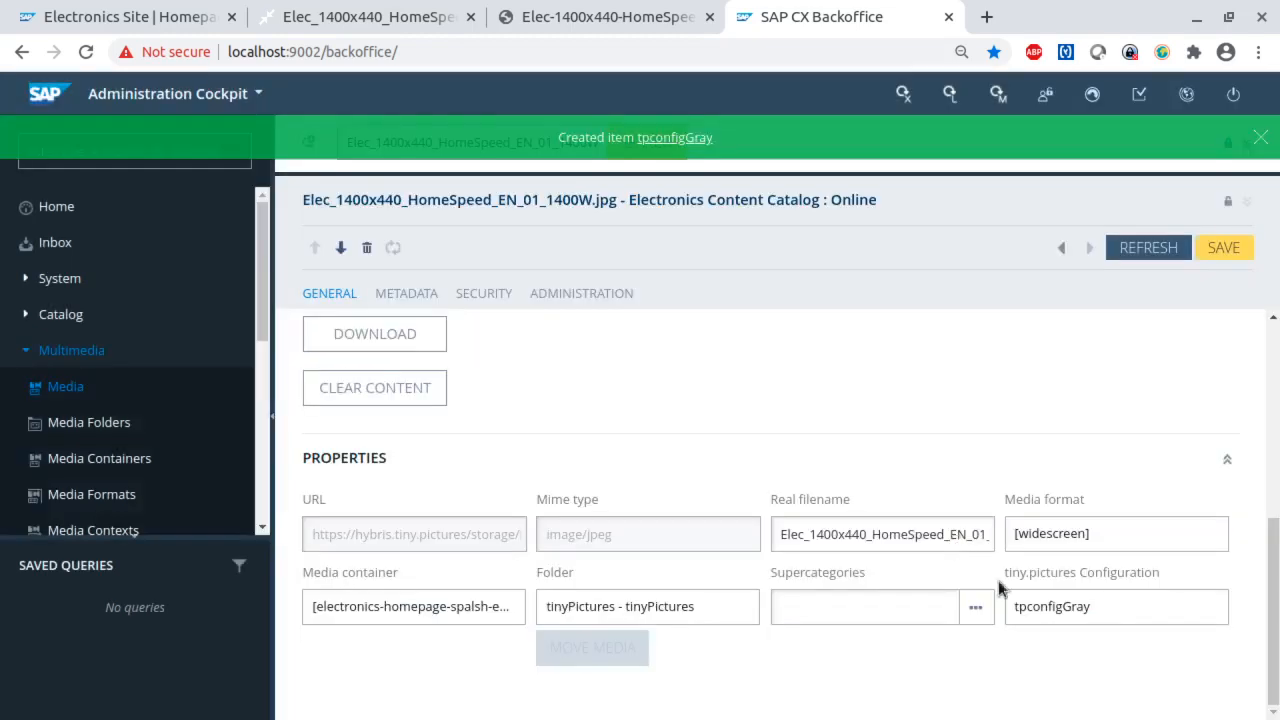
# - Set Grayscale to True in the tpconfigGray configuration, save it and the media, and check the banner preview
pyautogui.doubleClick(1066, 609)
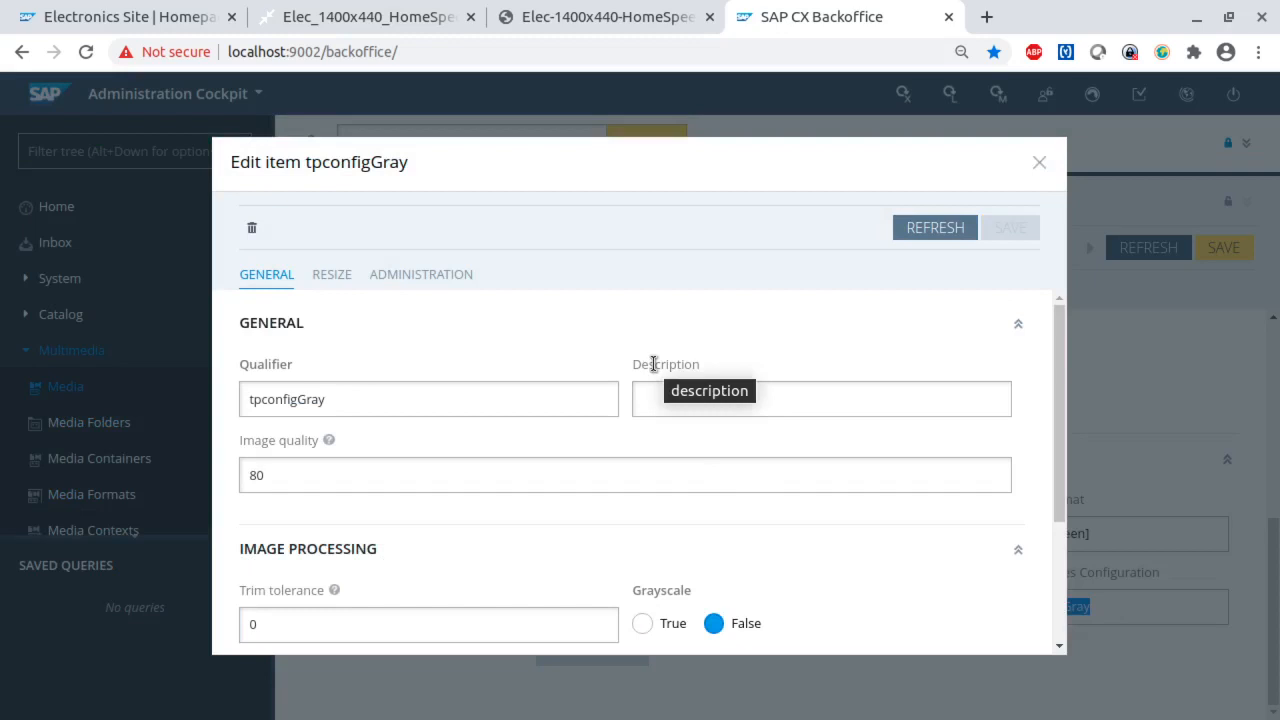
pyautogui.scroll(-3, 500, 551)
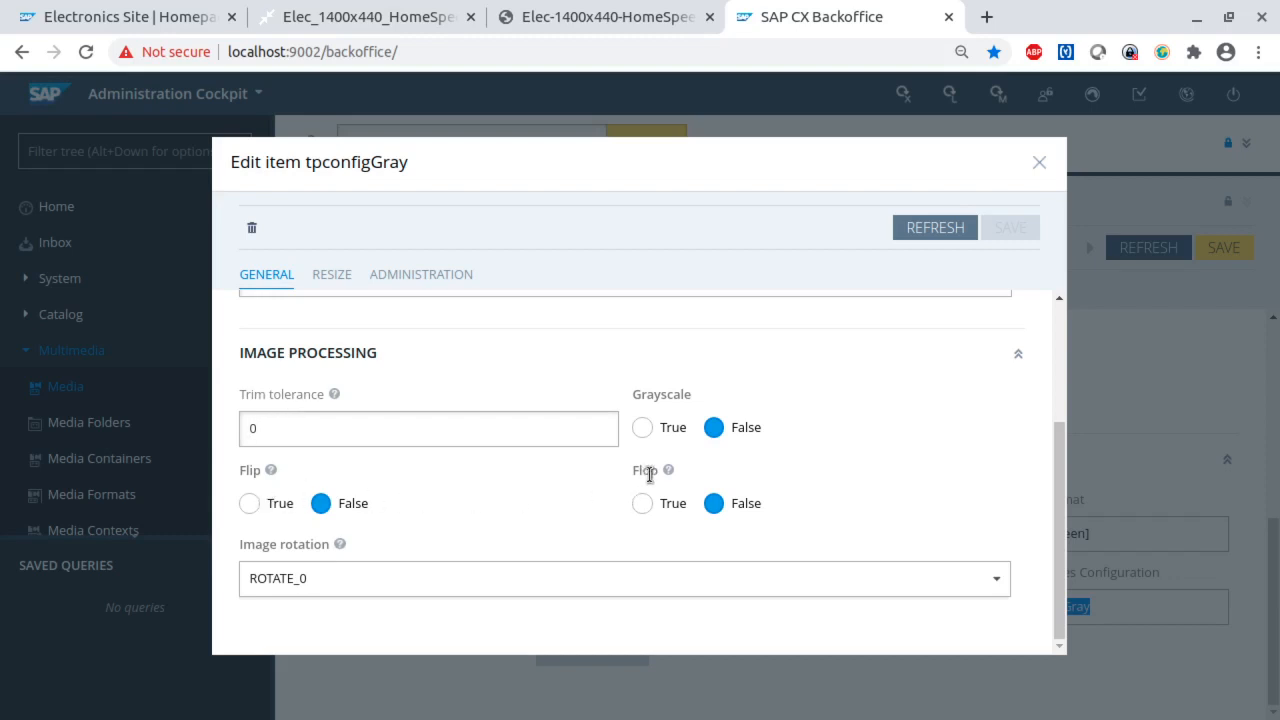
pyautogui.moveTo(669, 472)
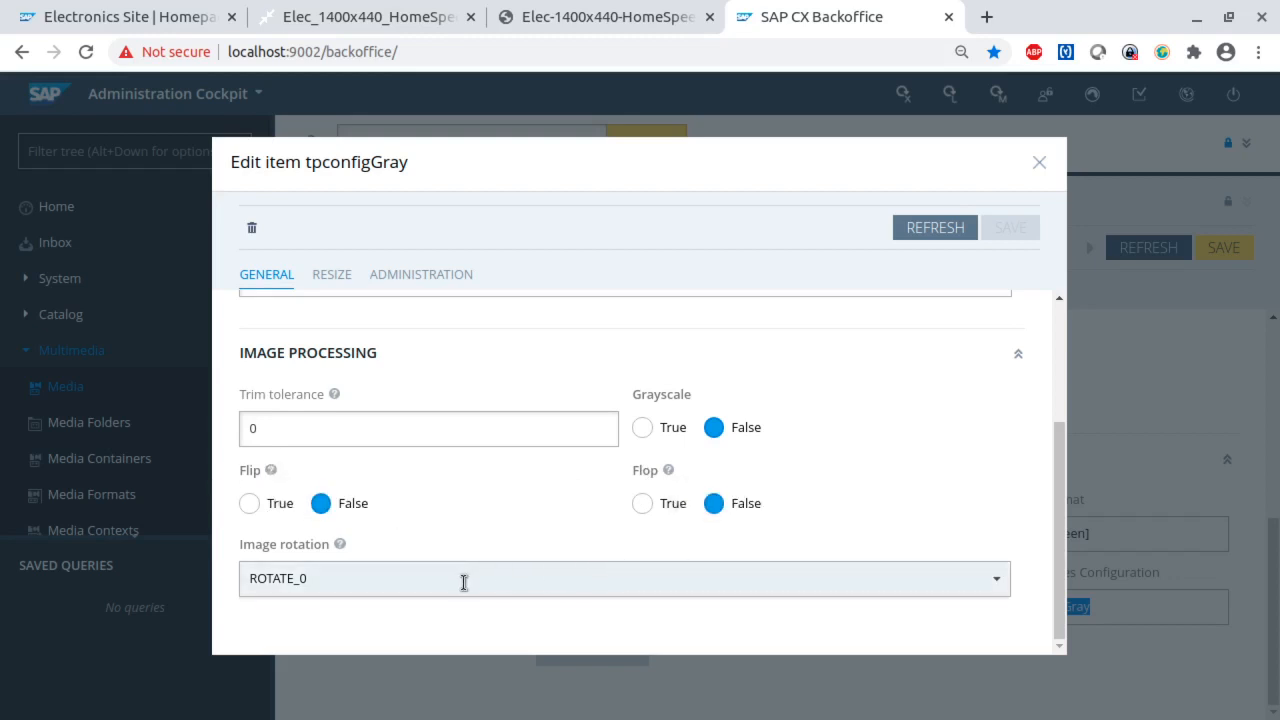
pyautogui.click(642, 428)
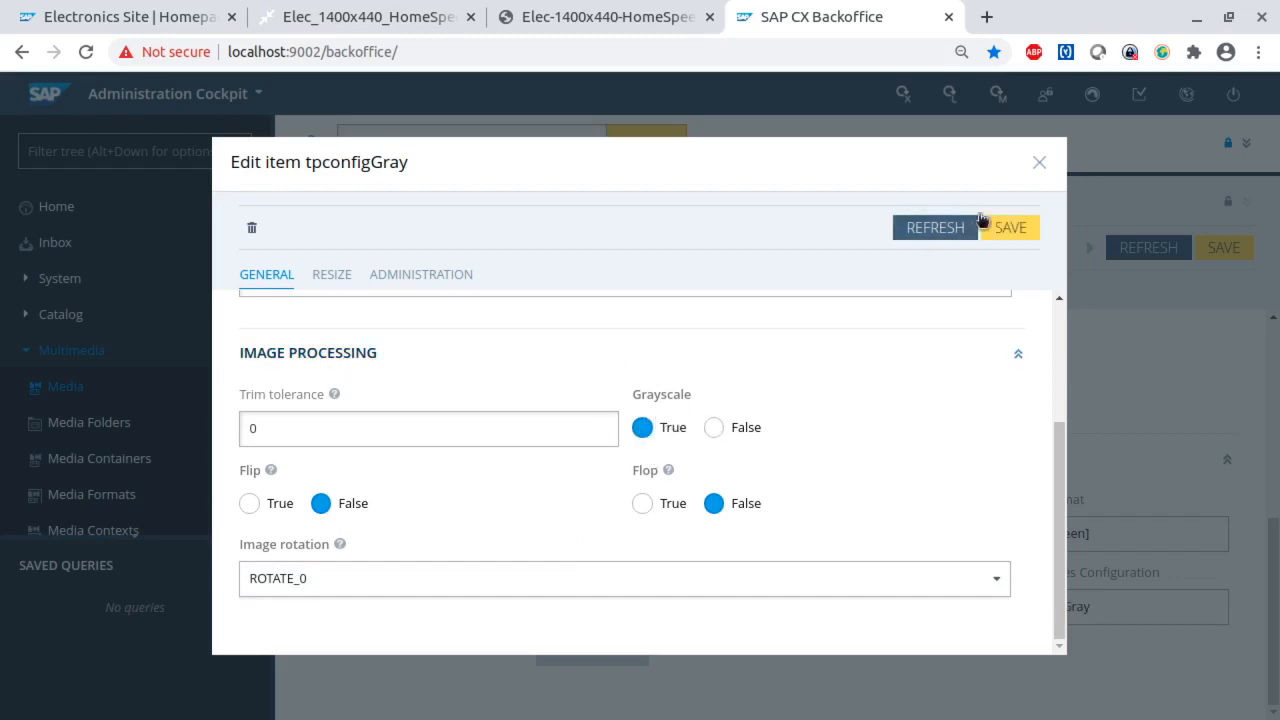
pyautogui.click(1010, 228)
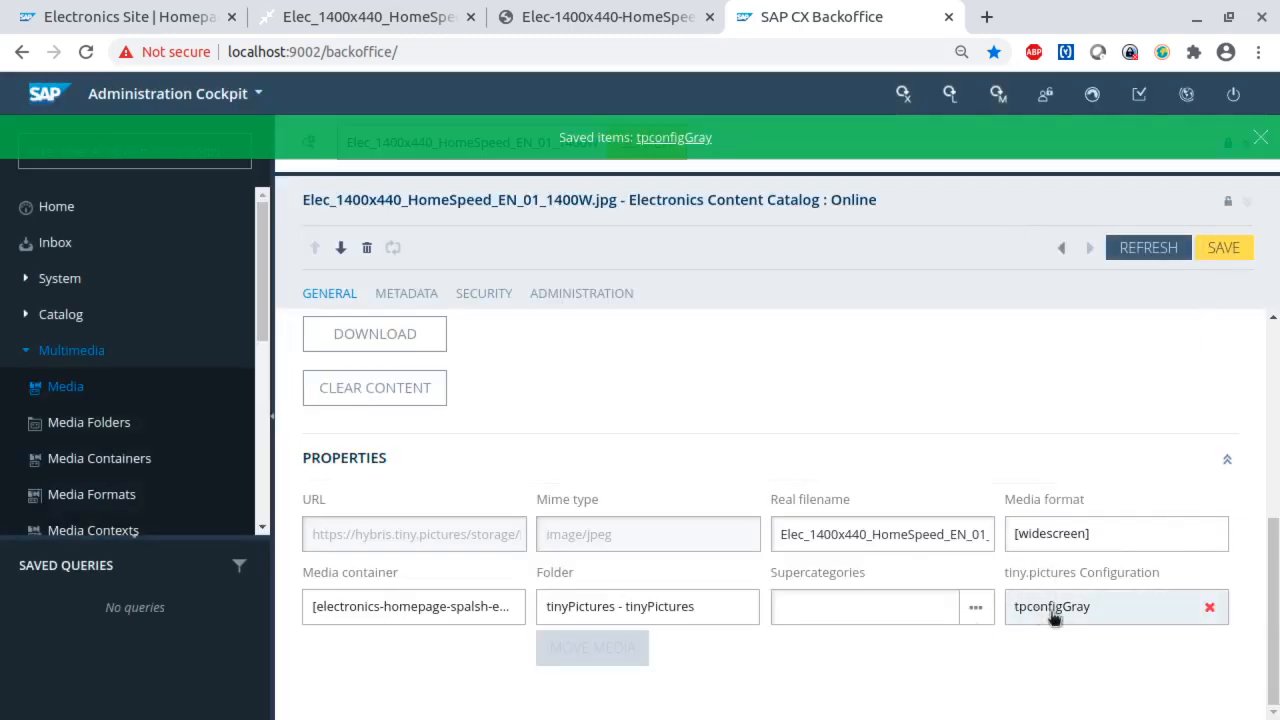
pyautogui.click(1218, 249)
pyautogui.scroll(5, 619, 428)
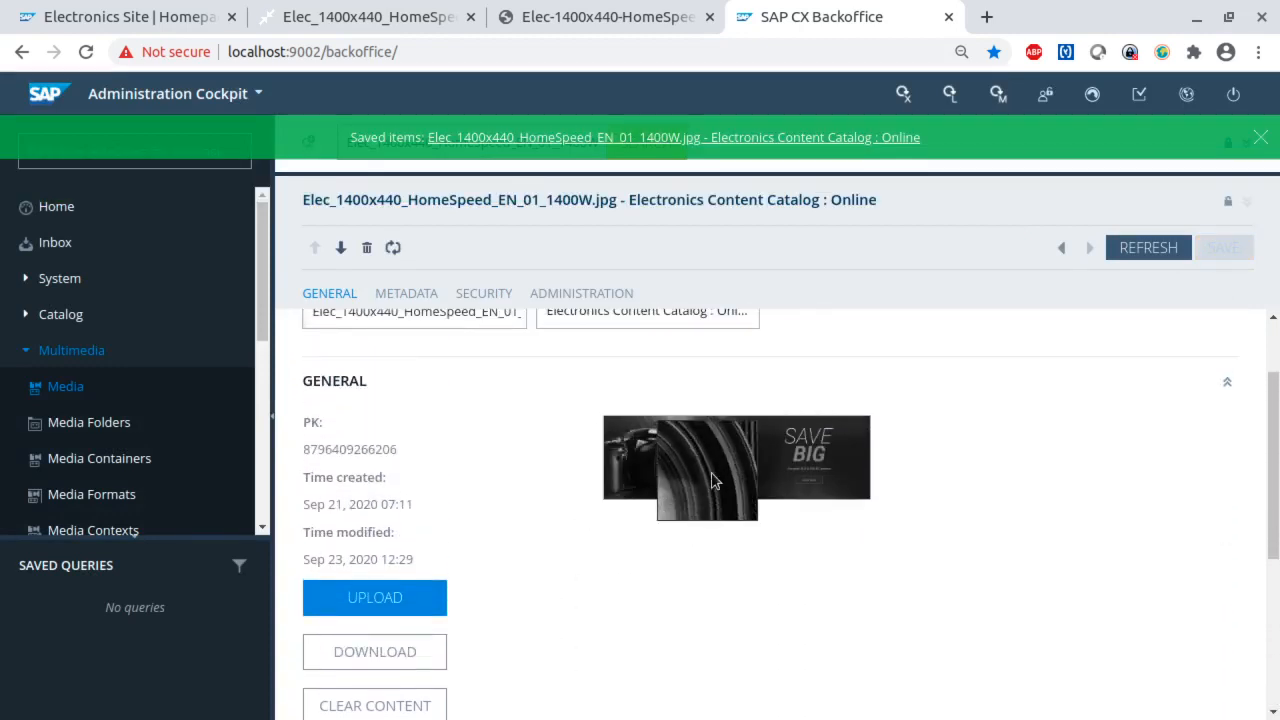
# - Examine the grayscale and rotate parameters at the end of the media's URL property
pyautogui.scroll(-3, 734, 535)
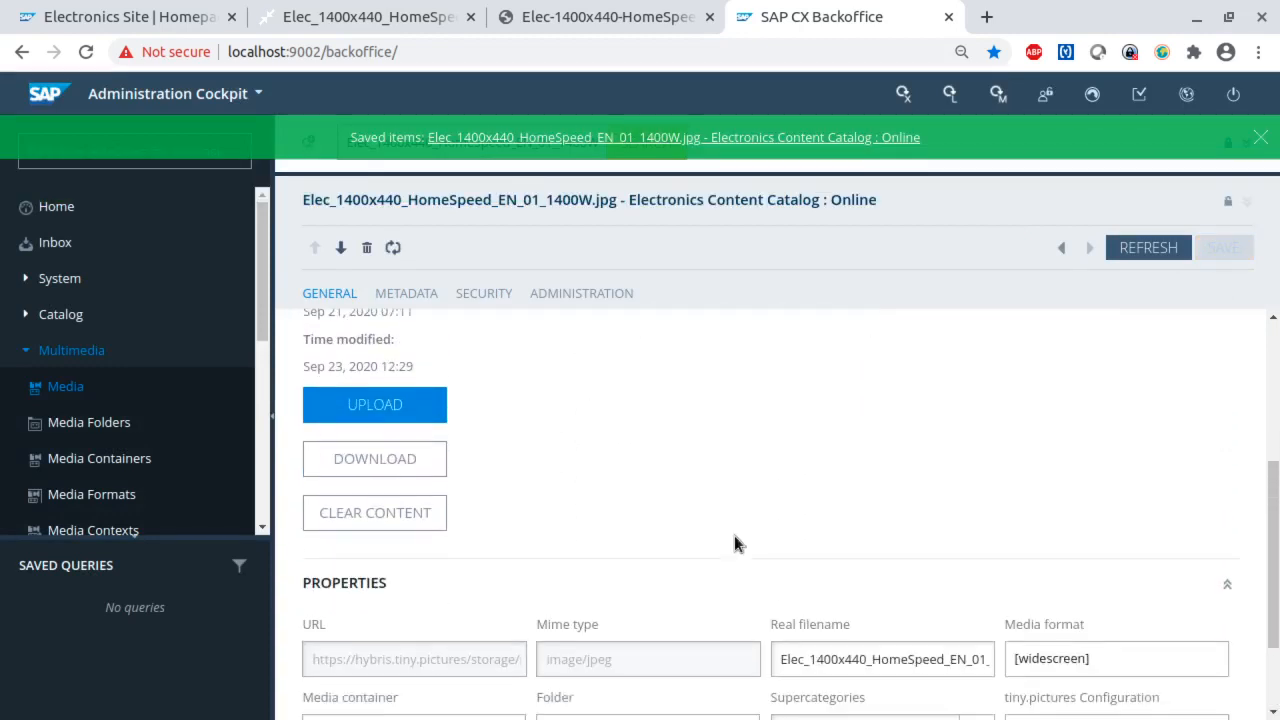
pyautogui.moveTo(409, 646); pyautogui.dragTo(521, 652)
pyautogui.click(420, 650)
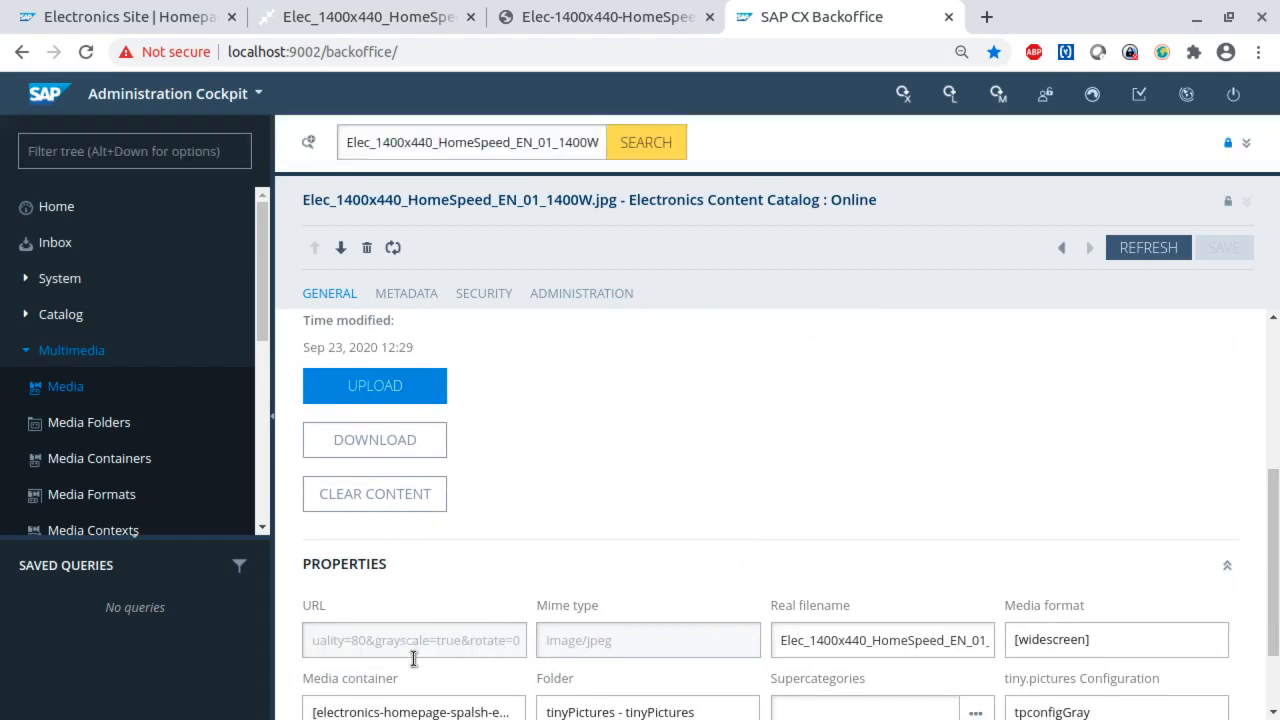
pyautogui.moveTo(388, 640); pyautogui.dragTo(461, 641)
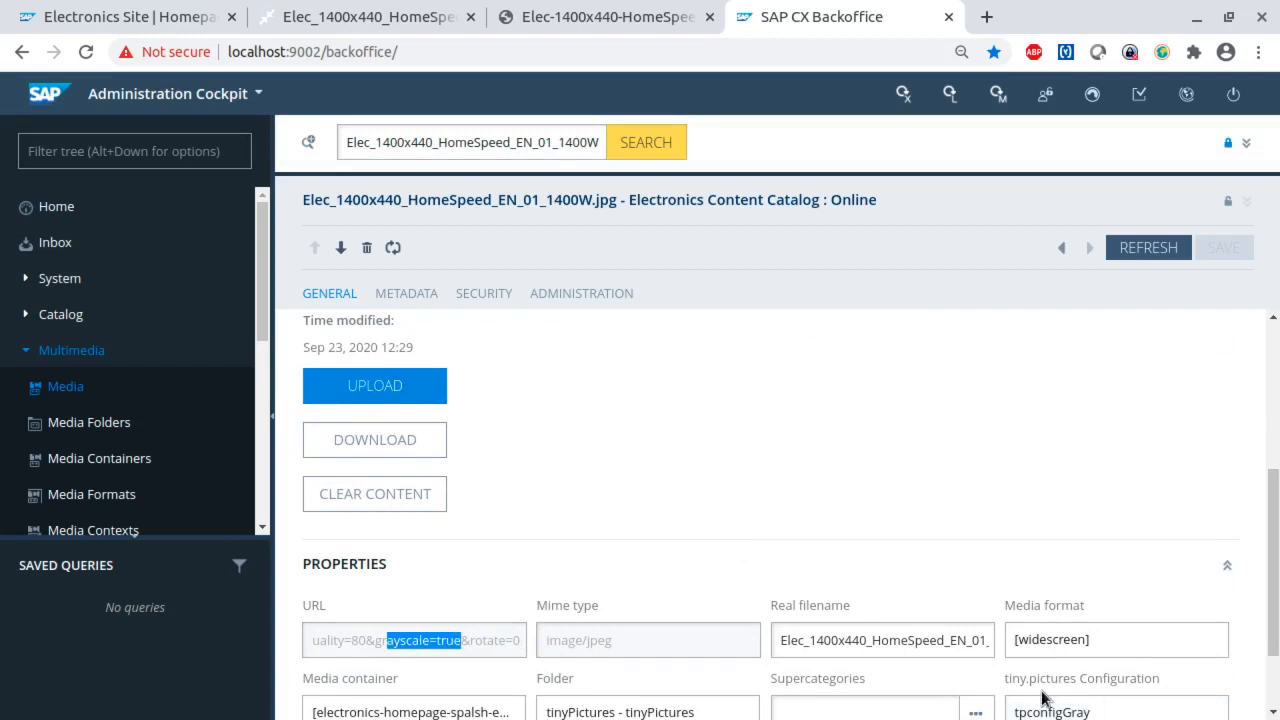
pyautogui.click(378, 640)
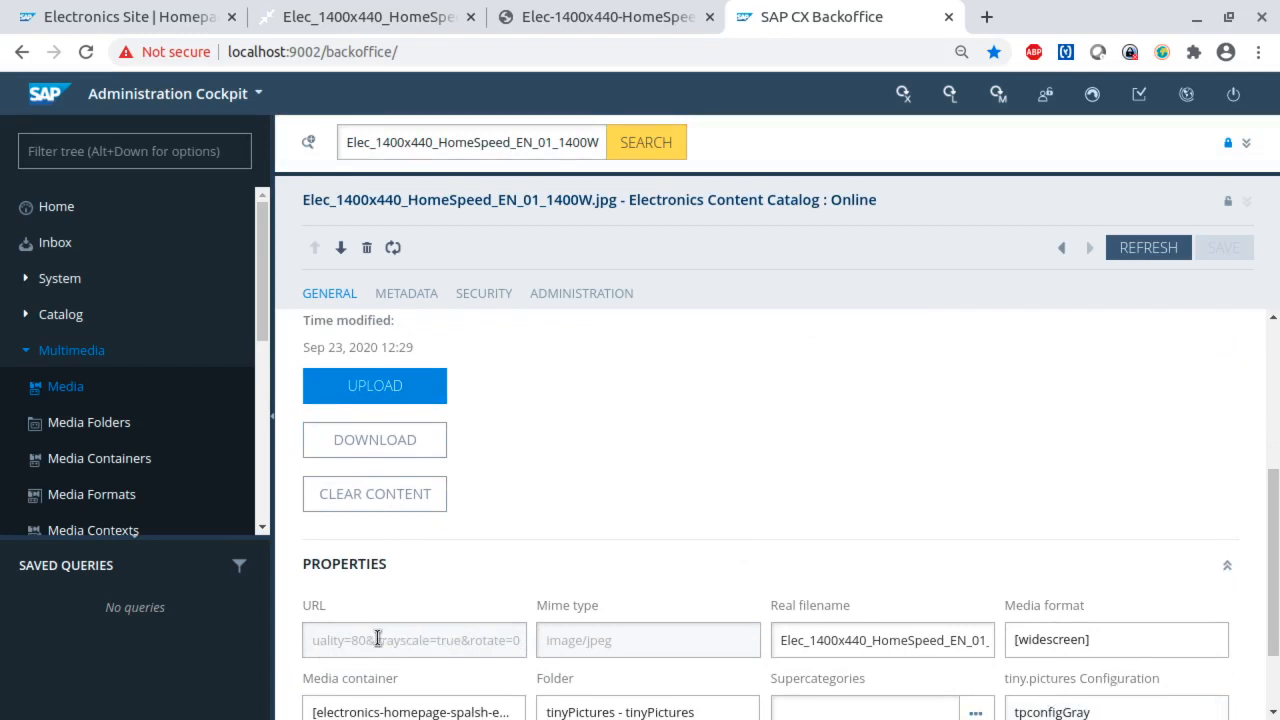
pyautogui.moveTo(366, 641); pyautogui.dragTo(527, 643)
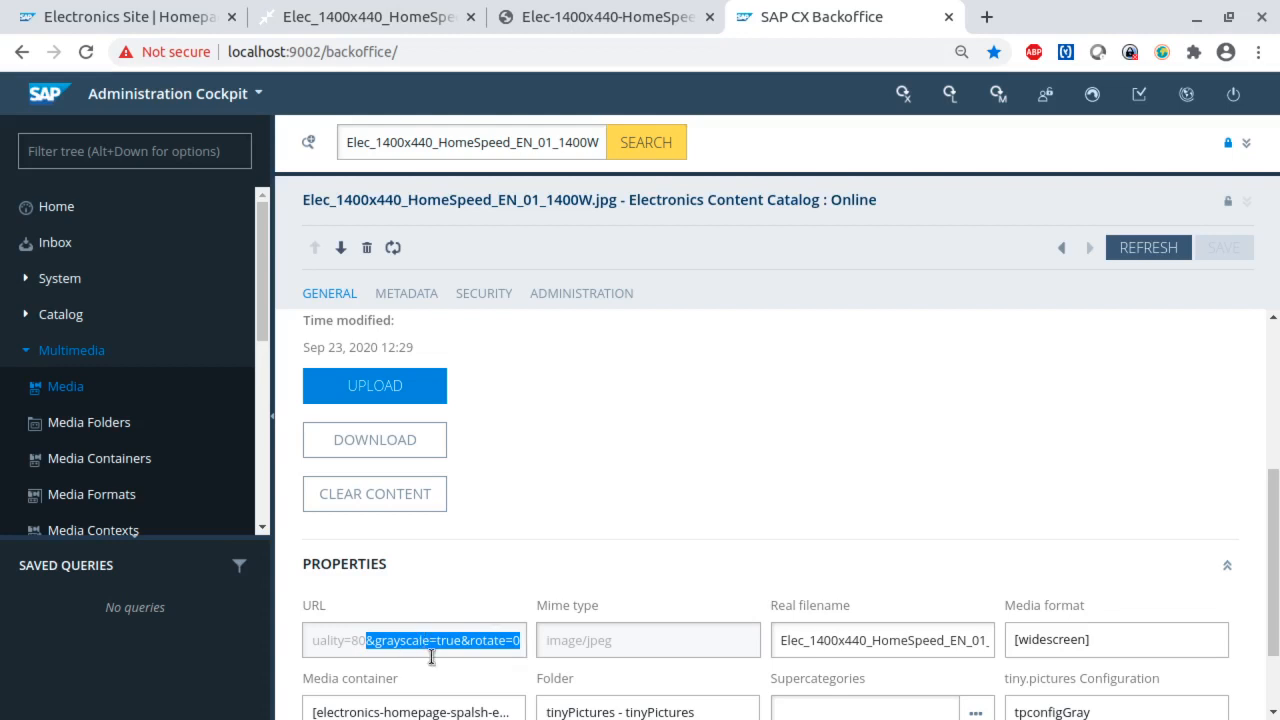
pyautogui.scroll(4, 460, 650)
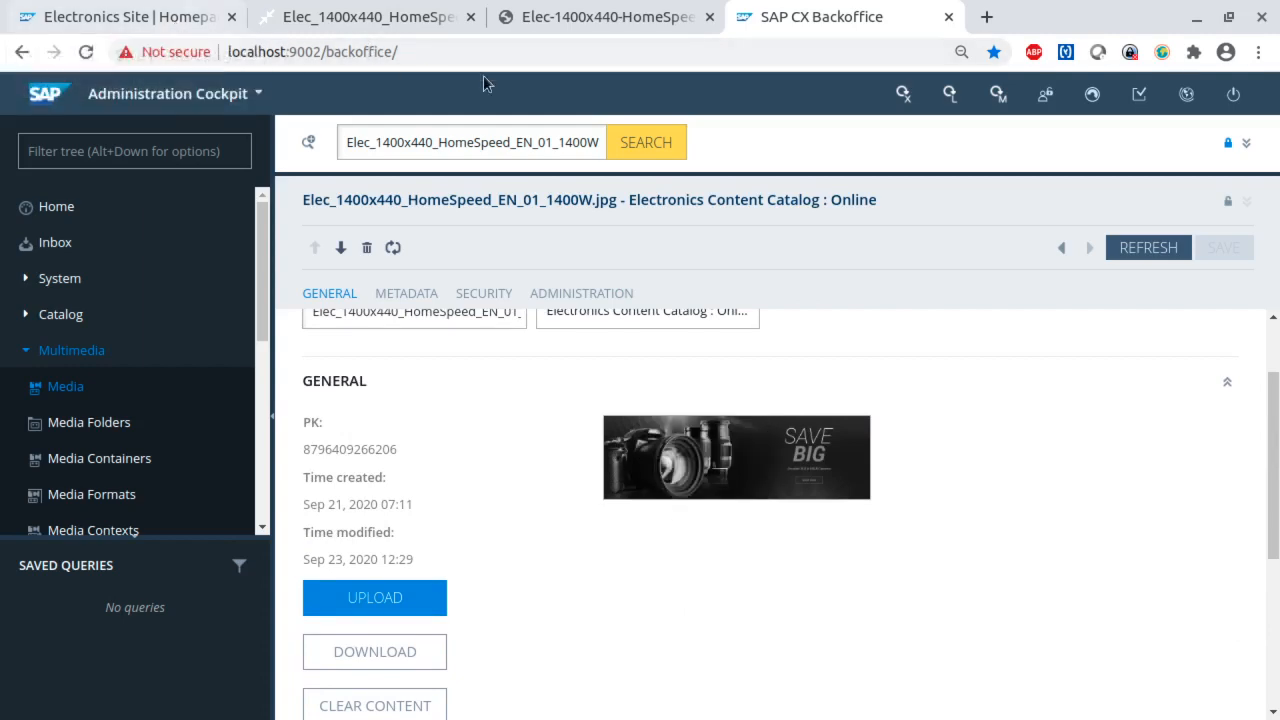
# - Reload the Electronics storefront homepage to check the banner, and return to SAP CX Backoffice
pyautogui.click(150, 17)
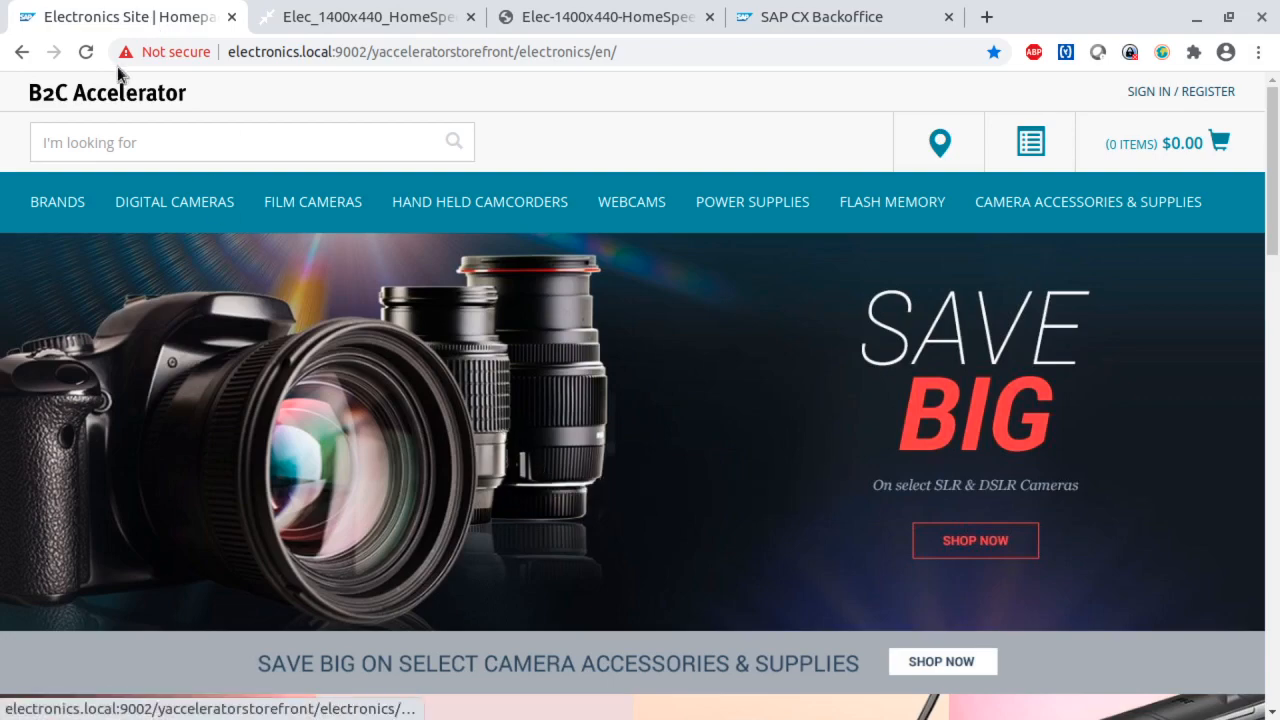
pyautogui.click(85, 52)
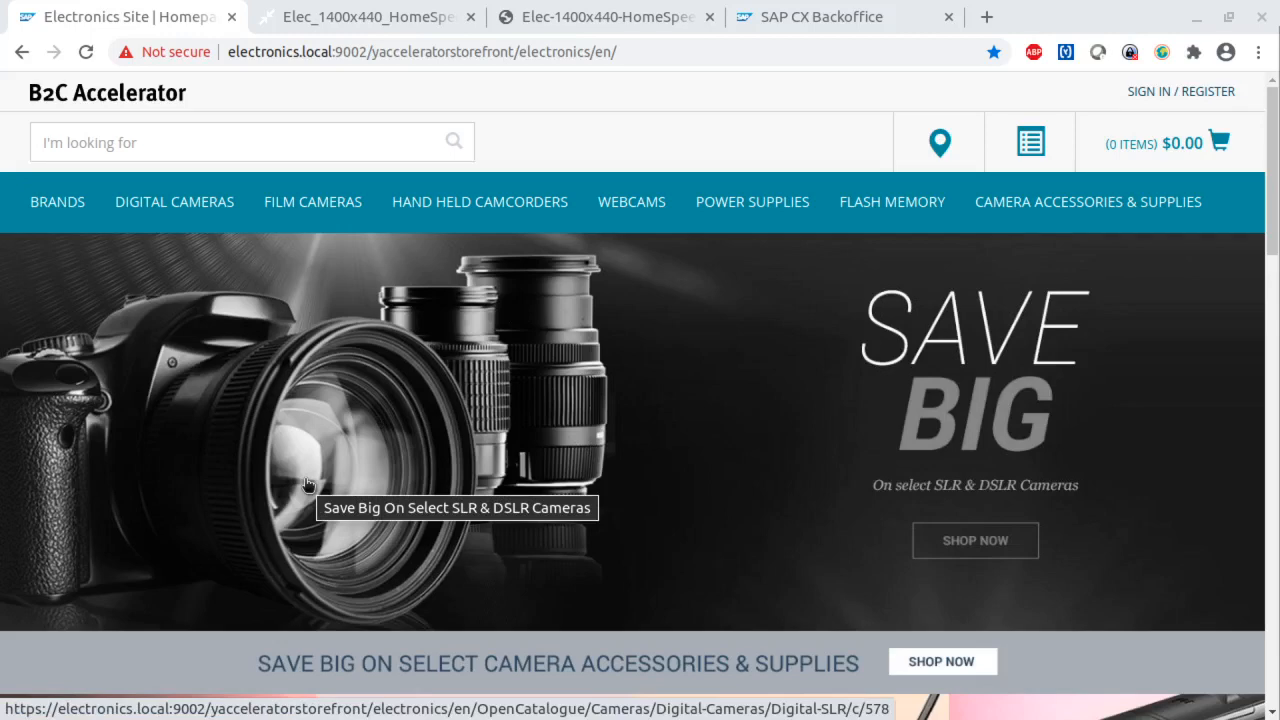
pyautogui.click(829, 21)
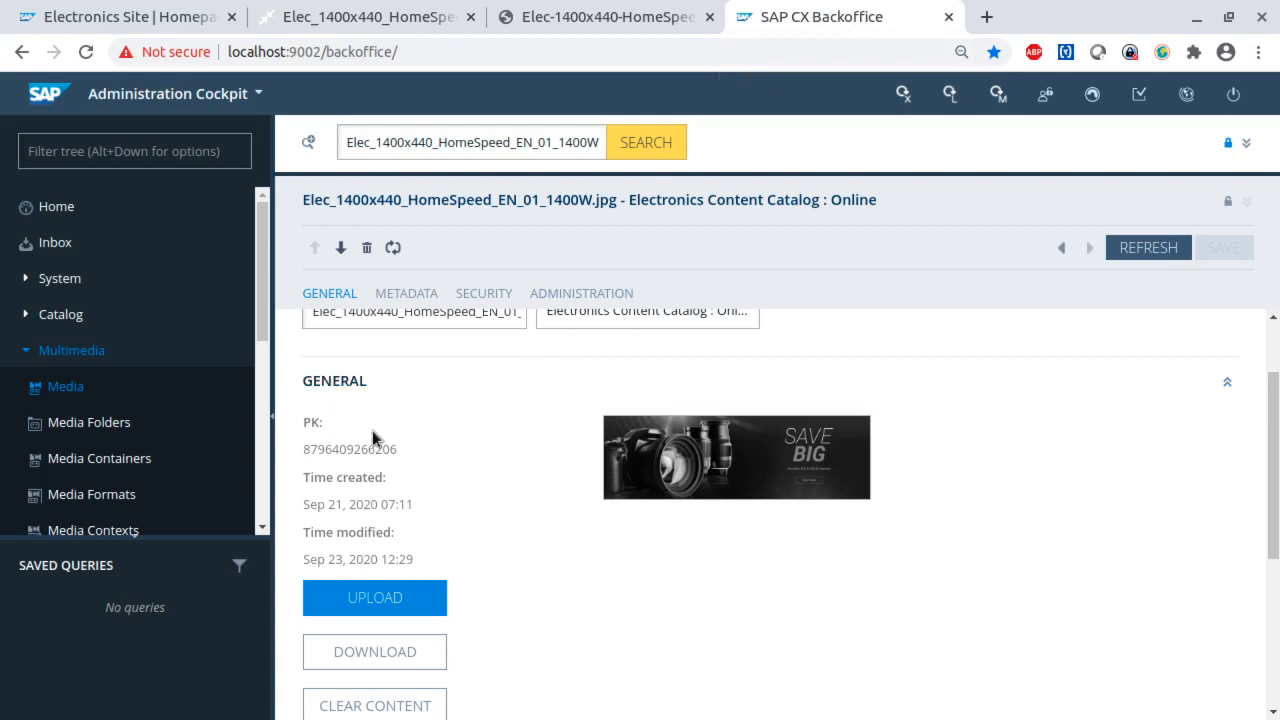
# - Expand the media list and start creating a new media with the identifier NeustaBanner
pyautogui.click(1246, 143)
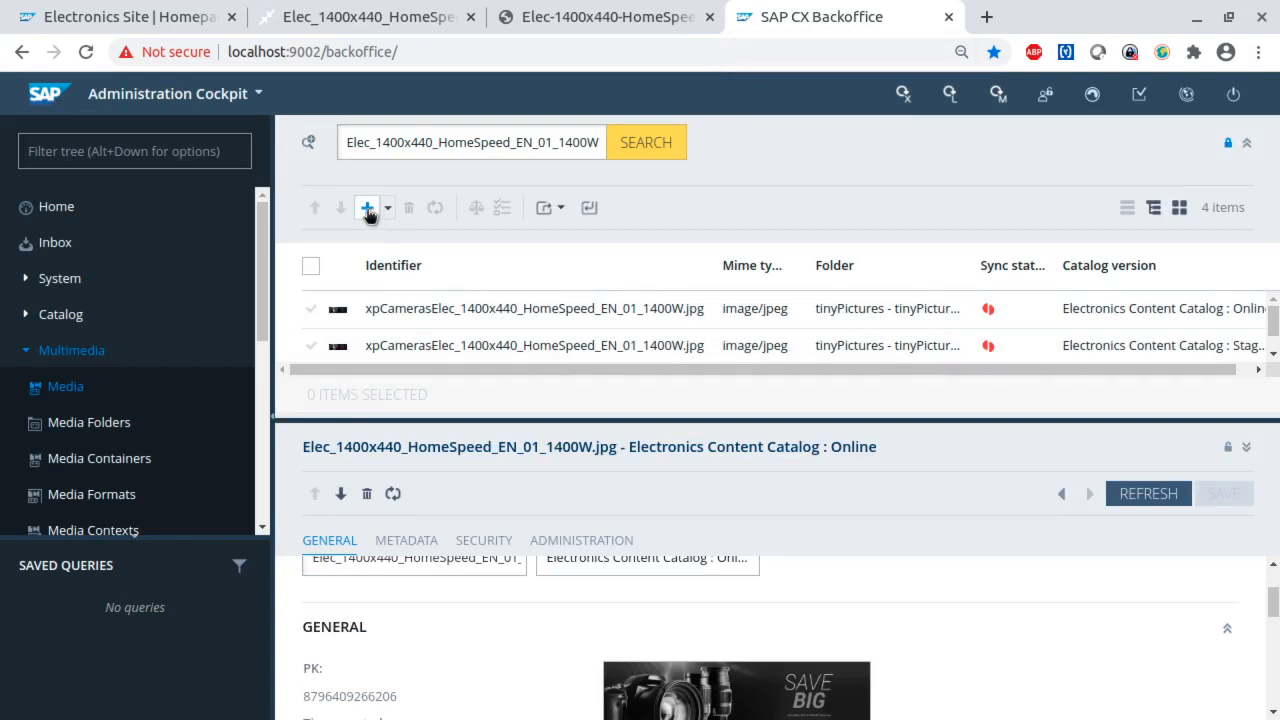
pyautogui.click(368, 210)
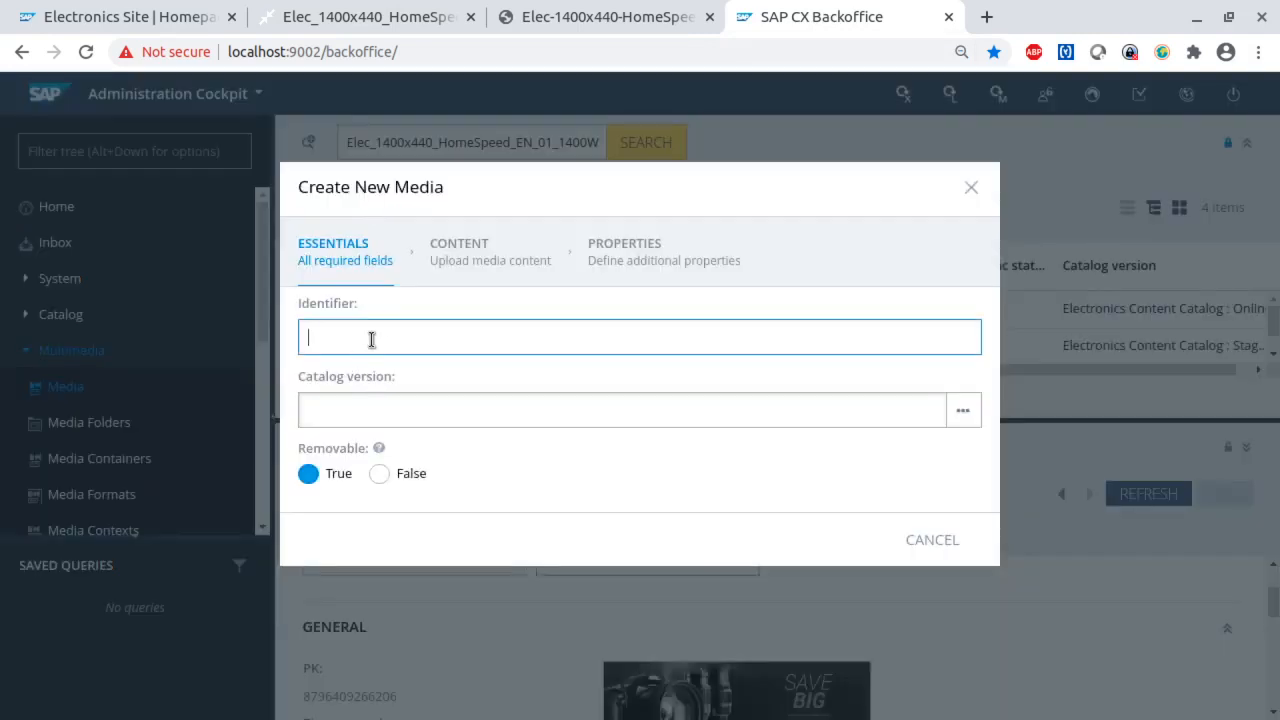
pyautogui.write('NeustaBanna')
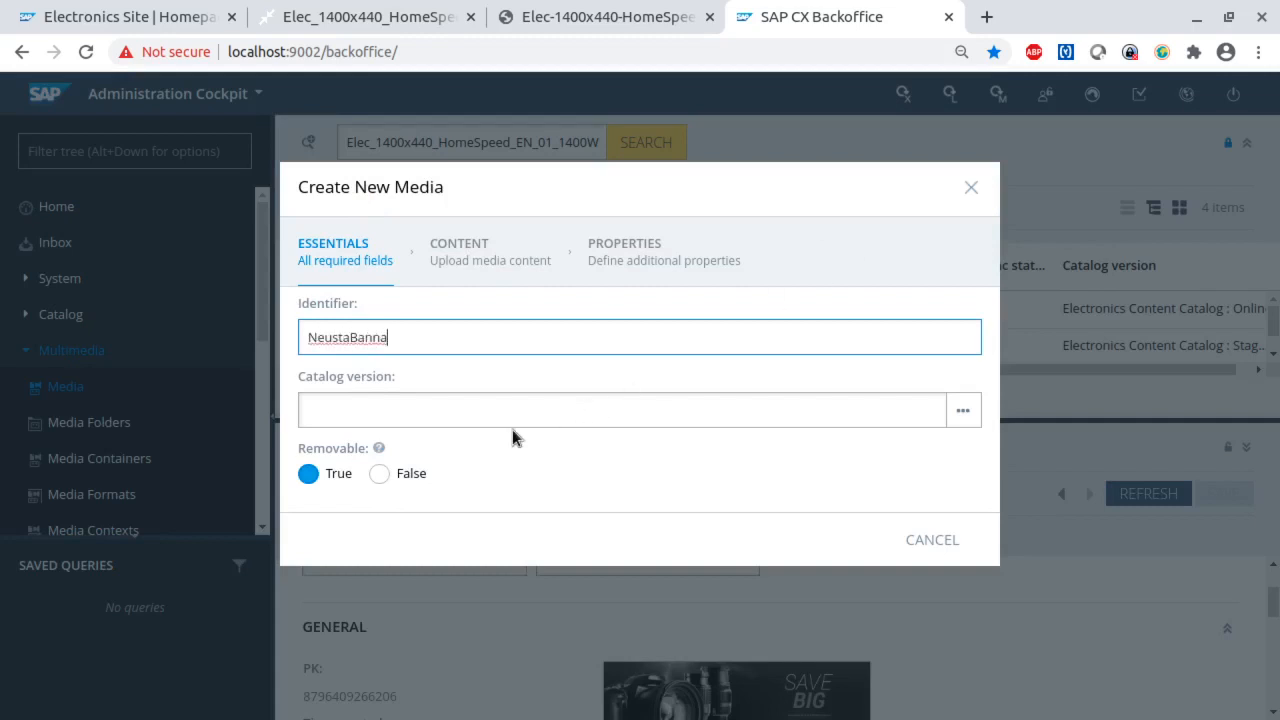
pyautogui.press('BackSpace')
pyautogui.write('er')
pyautogui.hotkey('ctrl', 'a')
# - Set the new media's catalog version to Electronics Content Catalog : Staged
pyautogui.click(409, 420)
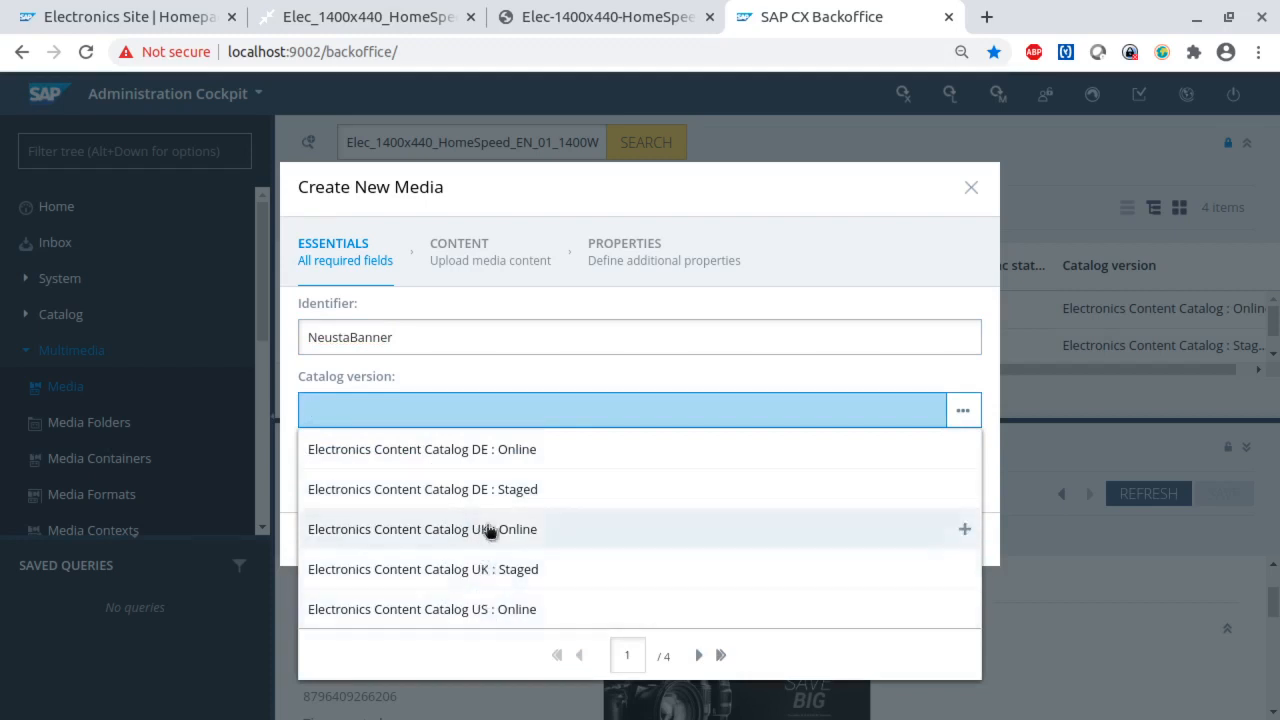
pyautogui.click(697, 655)
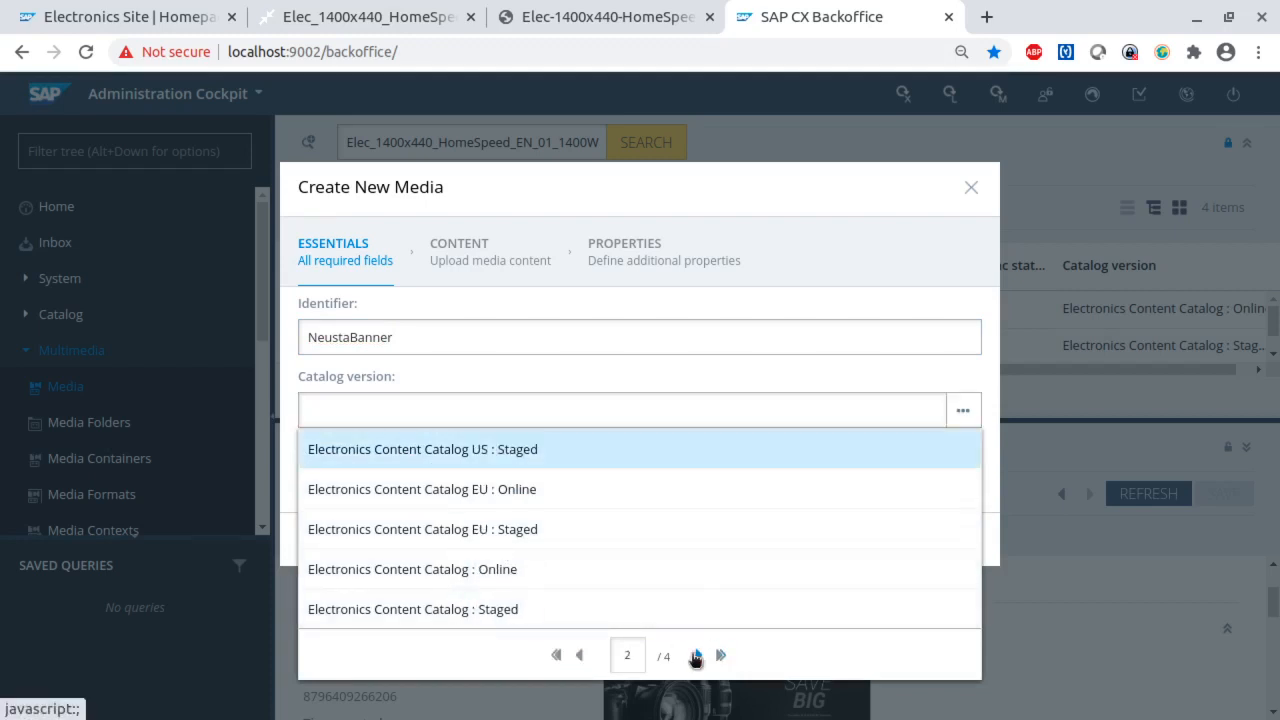
pyautogui.click(697, 655)
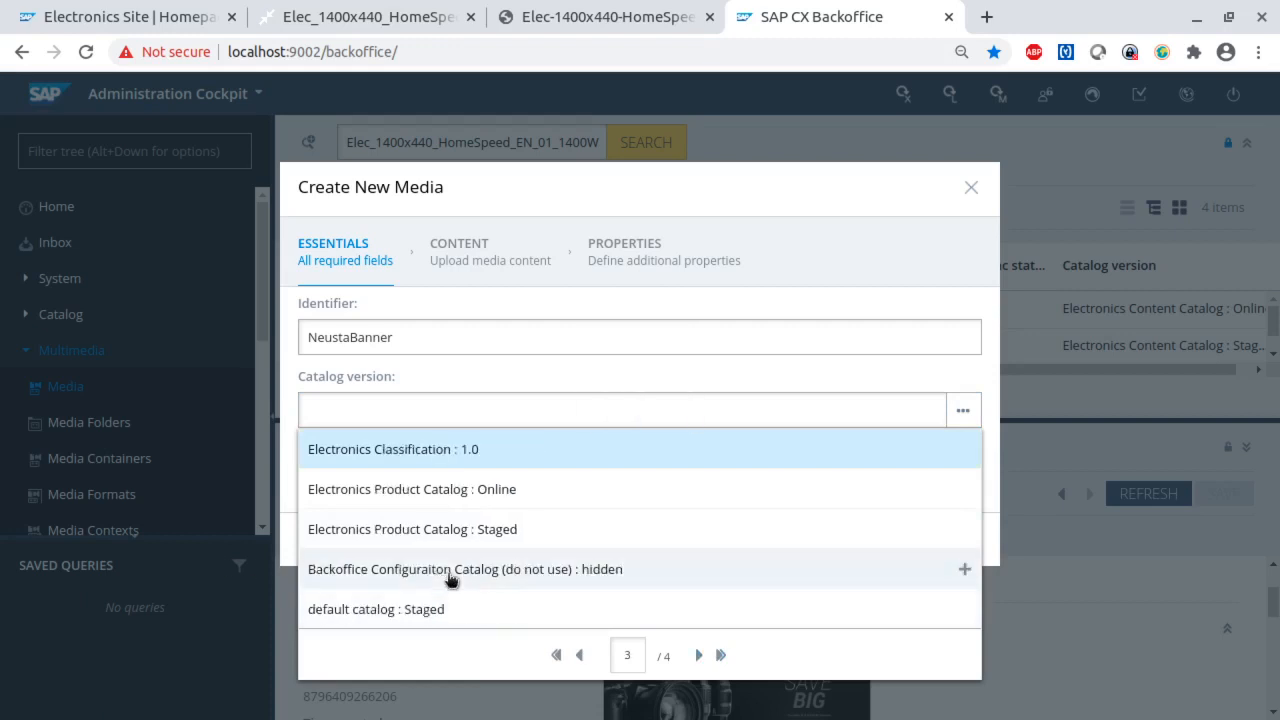
pyautogui.click(579, 655)
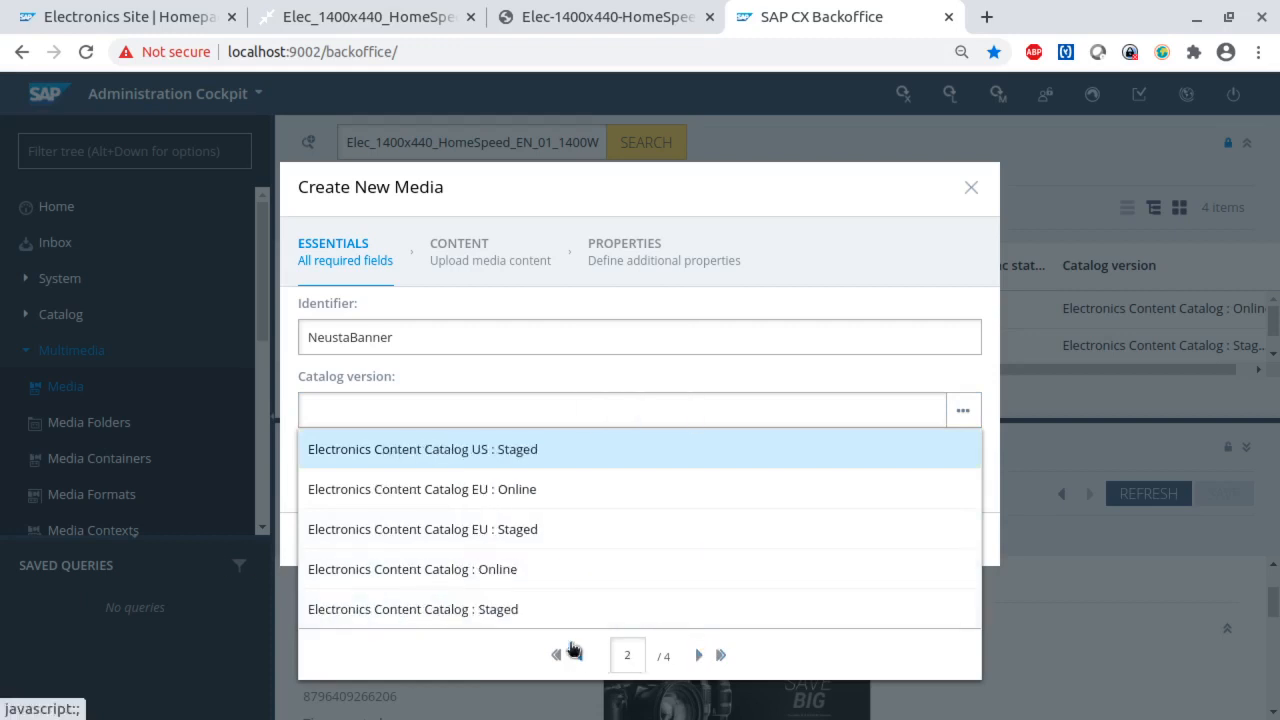
pyautogui.click(420, 608)
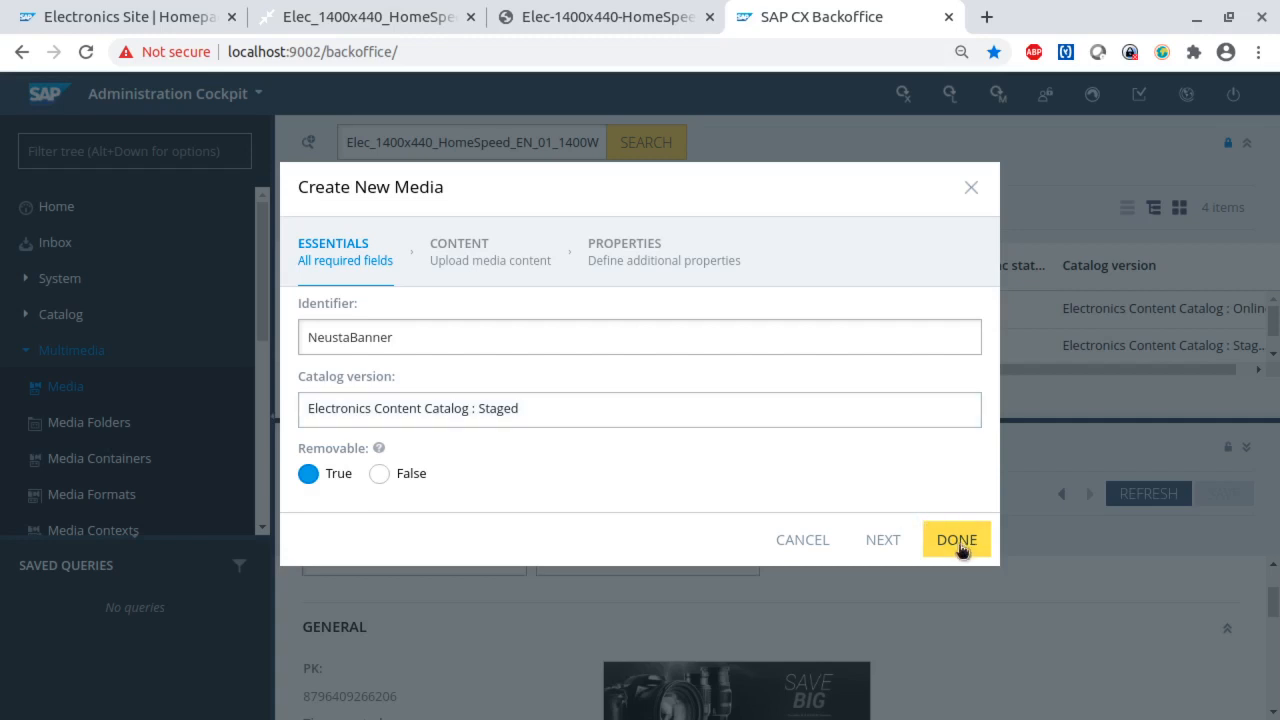
# - Upload neustaBanner.png from the ExampleImages folder as the new media's content
pyautogui.click(884, 542)
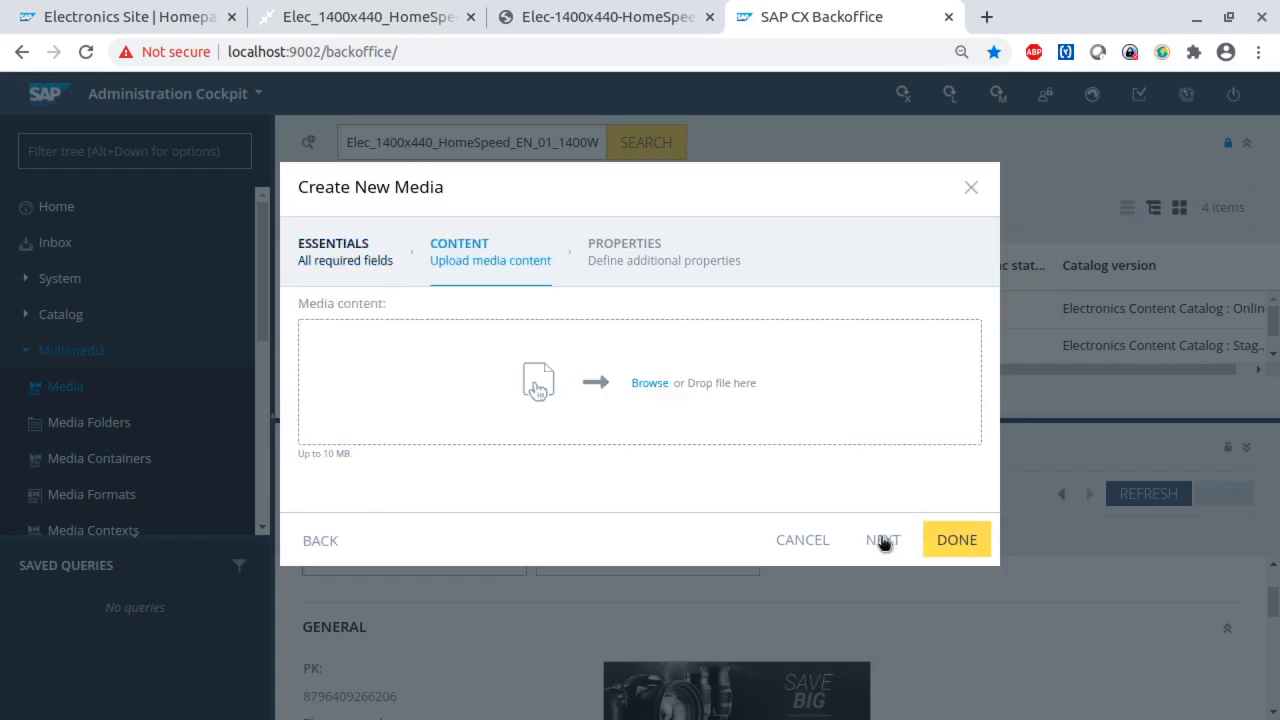
pyautogui.click(650, 385)
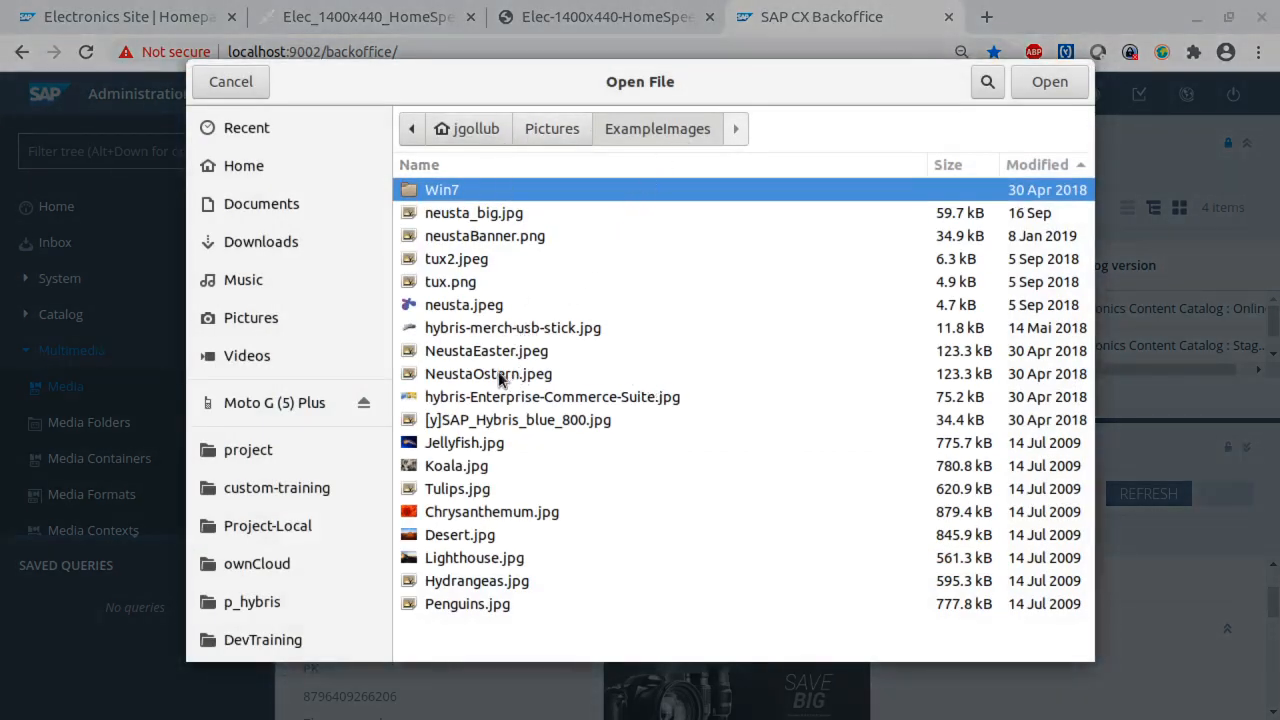
pyautogui.click(485, 237)
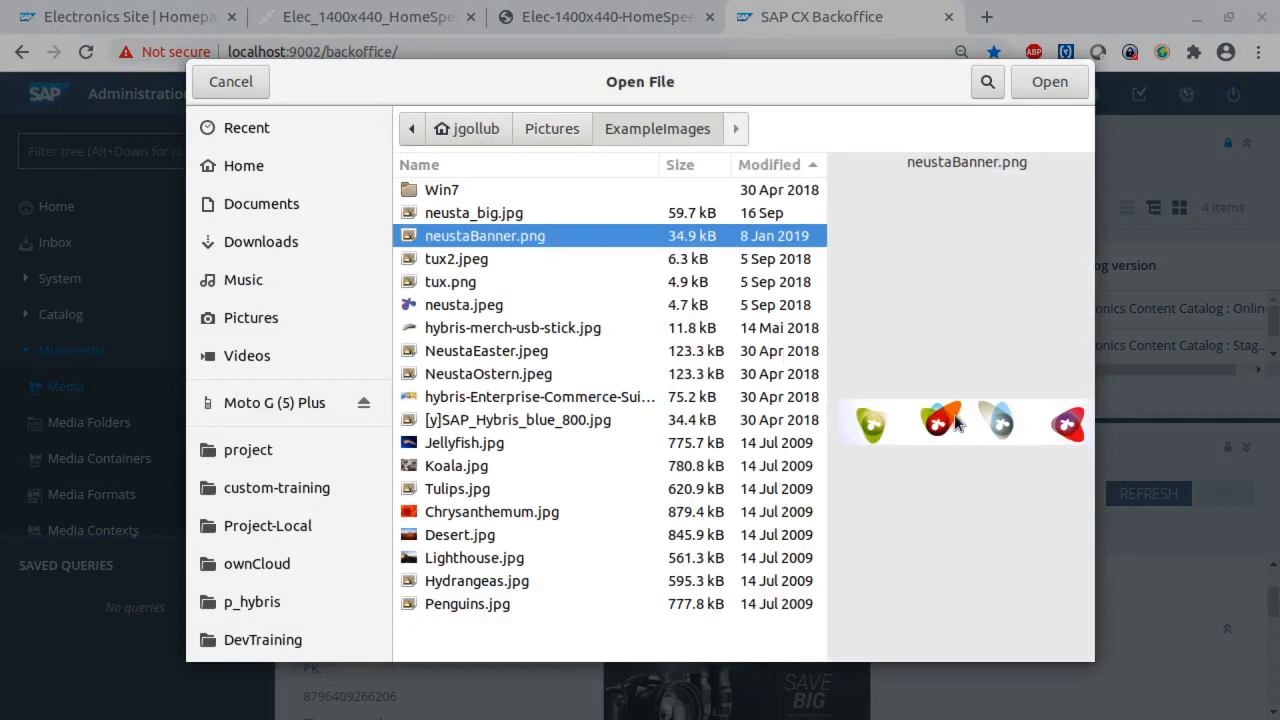
pyautogui.click(1064, 85)
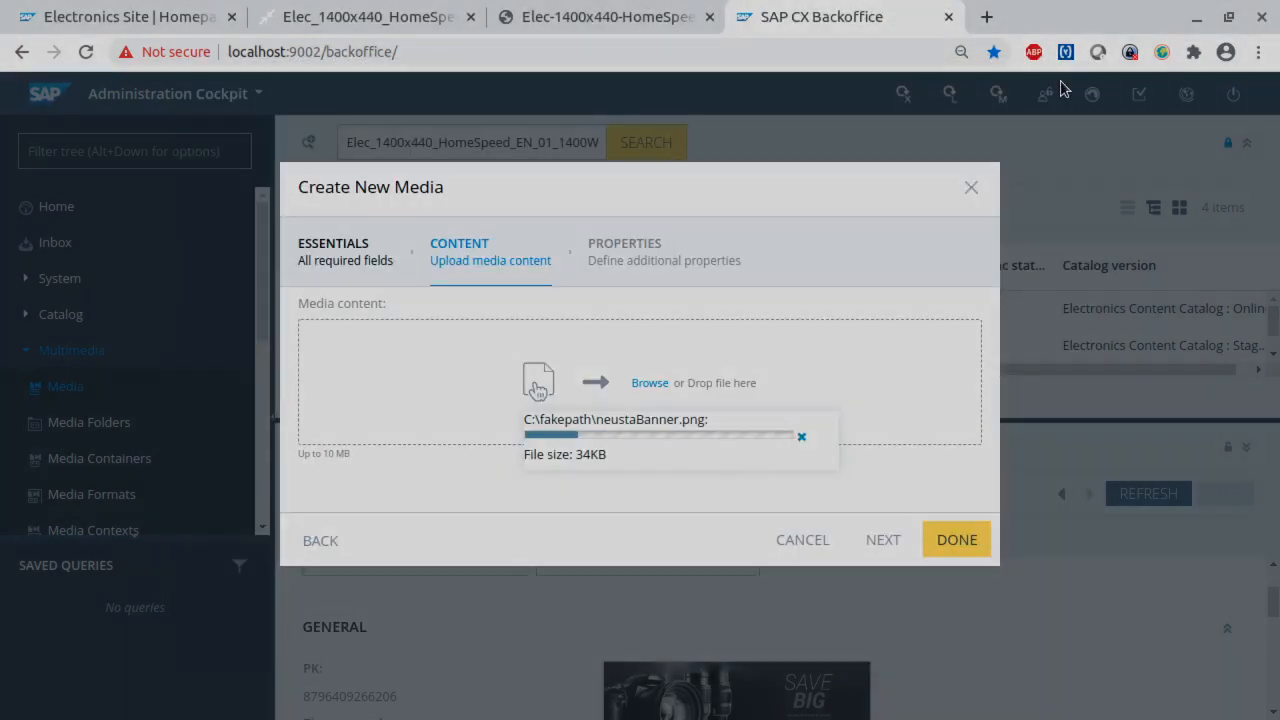
# - Assign the new media to the tinyPictures folder and finish creating it
pyautogui.click(884, 545)
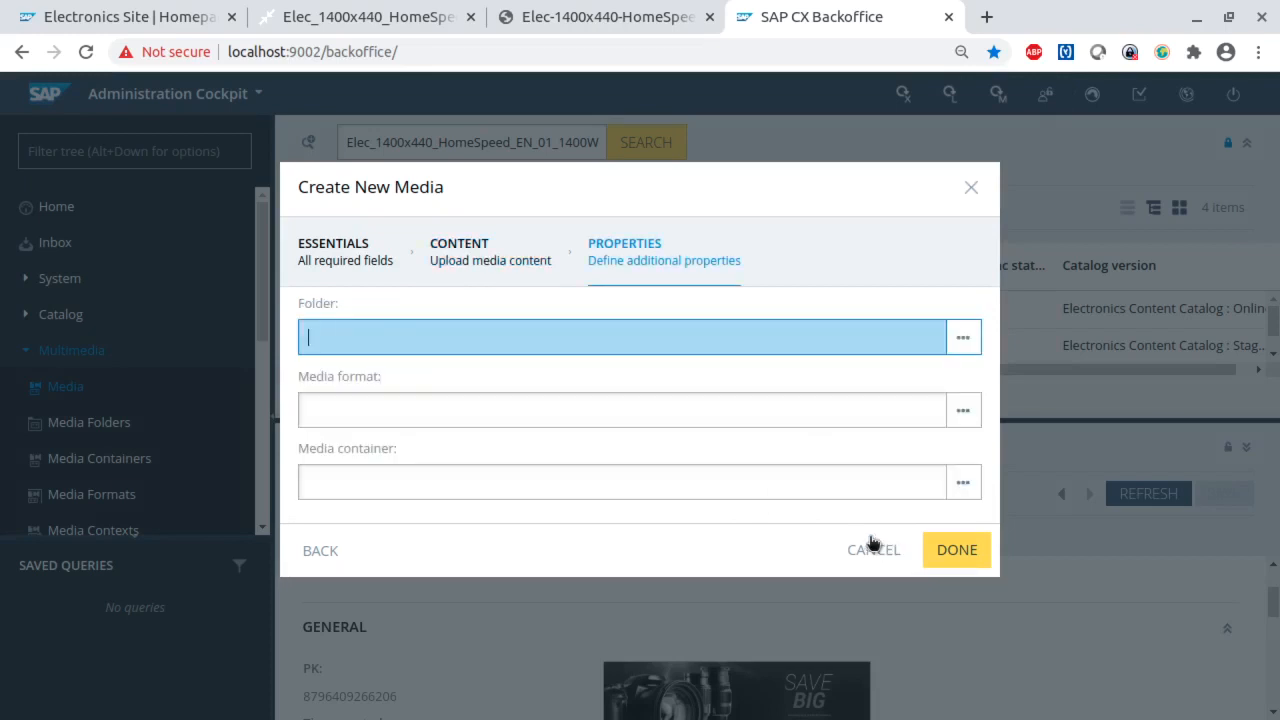
pyautogui.click(383, 340)
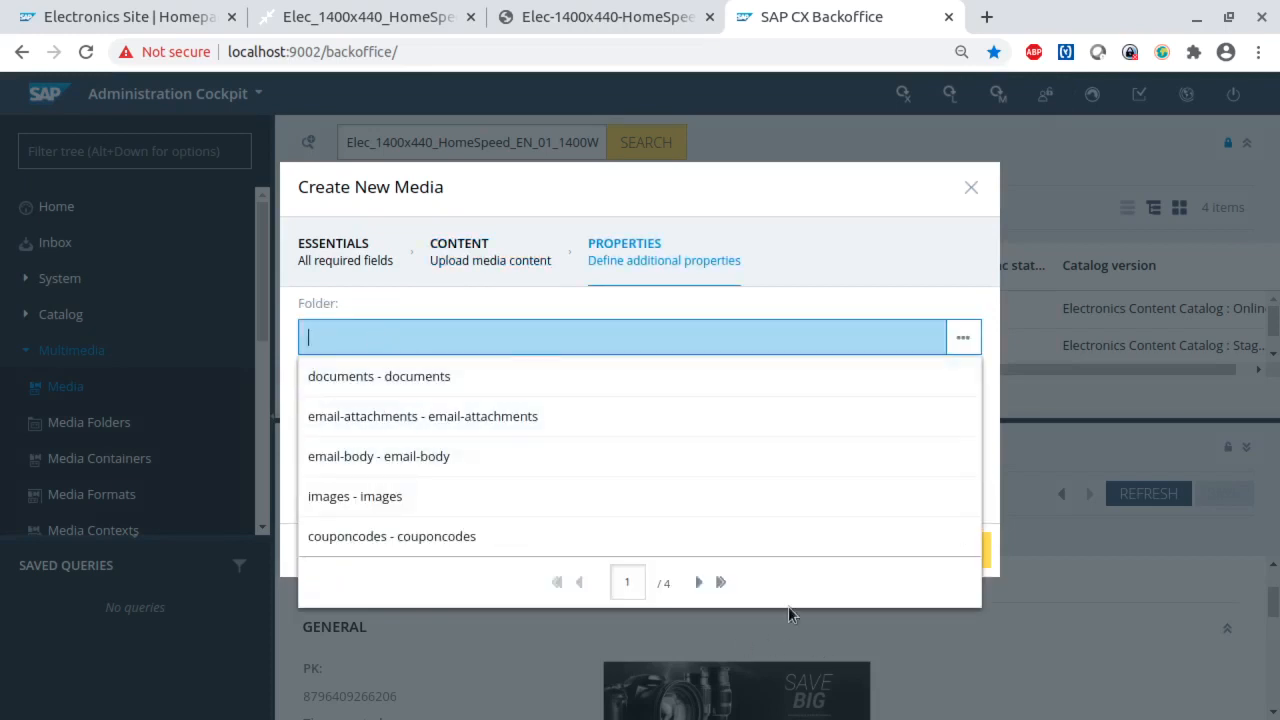
pyautogui.click(699, 583)
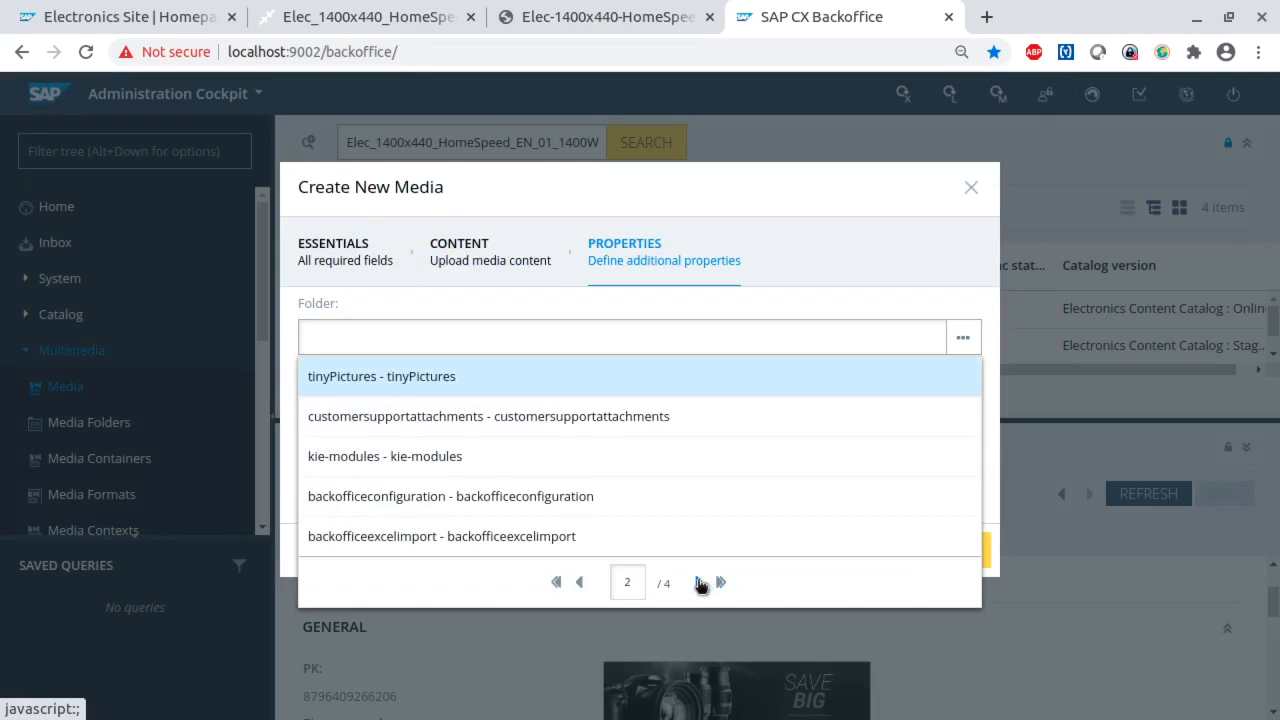
pyautogui.click(393, 375)
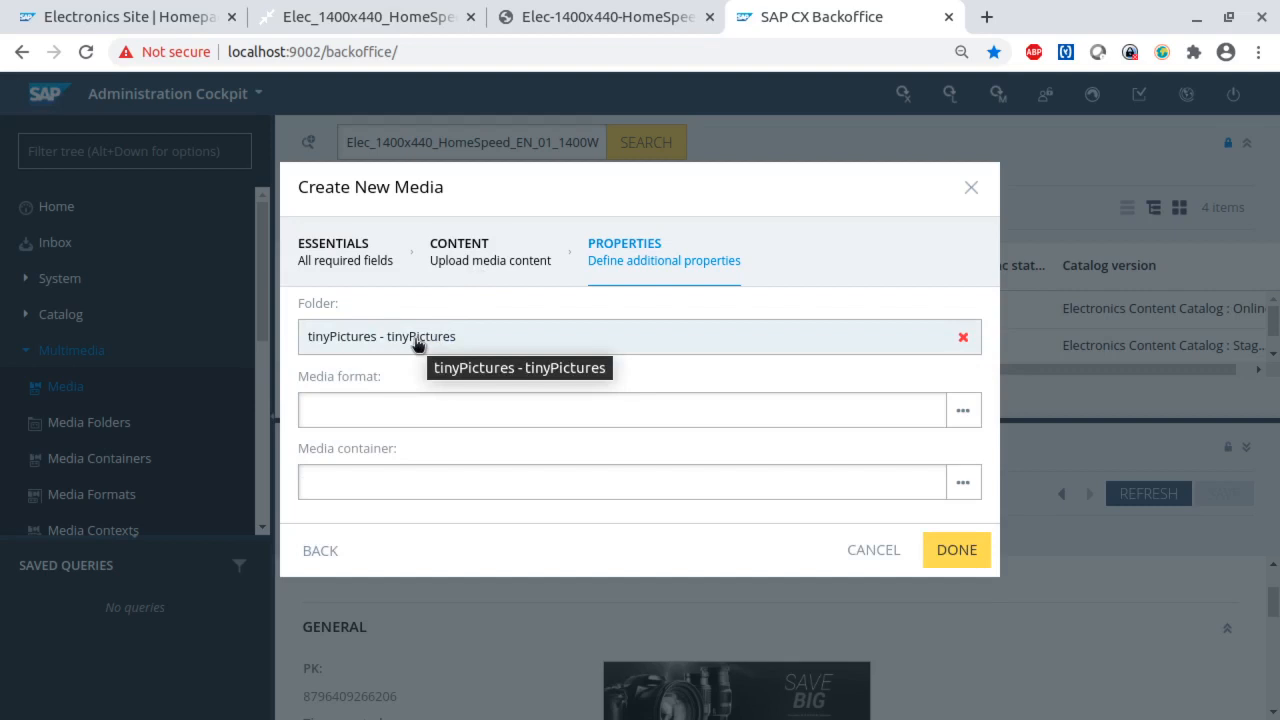
pyautogui.click(958, 551)
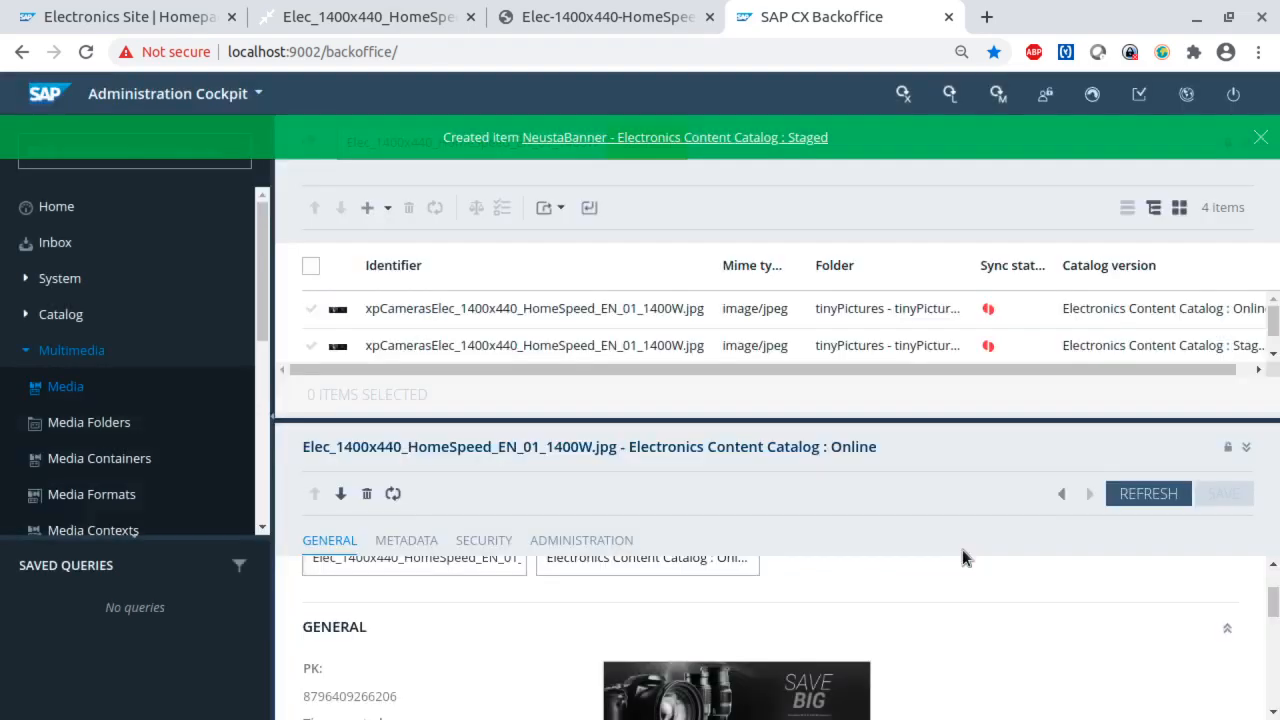
# - Open the newly created NeustaBanner media, examine its preview, URL and tiny.pictures Configuration property, and close it
pyautogui.click(684, 140)
pyautogui.moveTo(557, 519)
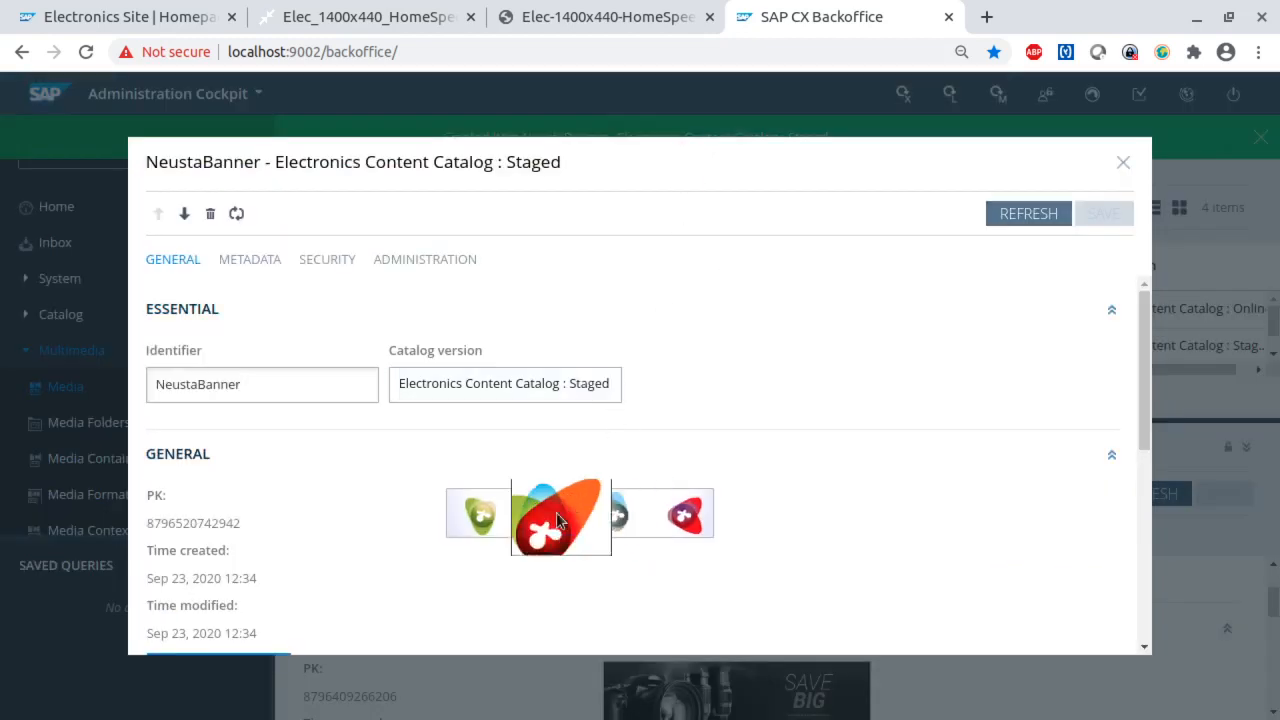
pyautogui.scroll(-5, 824, 526)
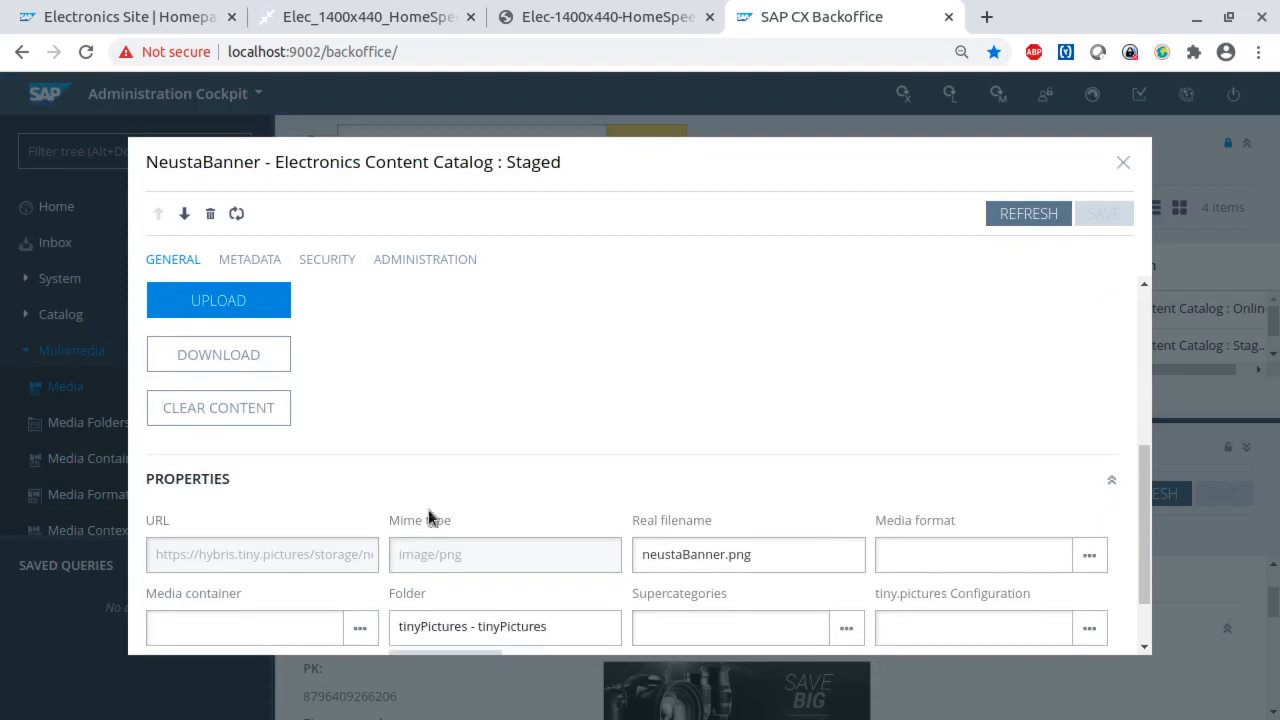
pyautogui.moveTo(212, 556); pyautogui.dragTo(309, 562)
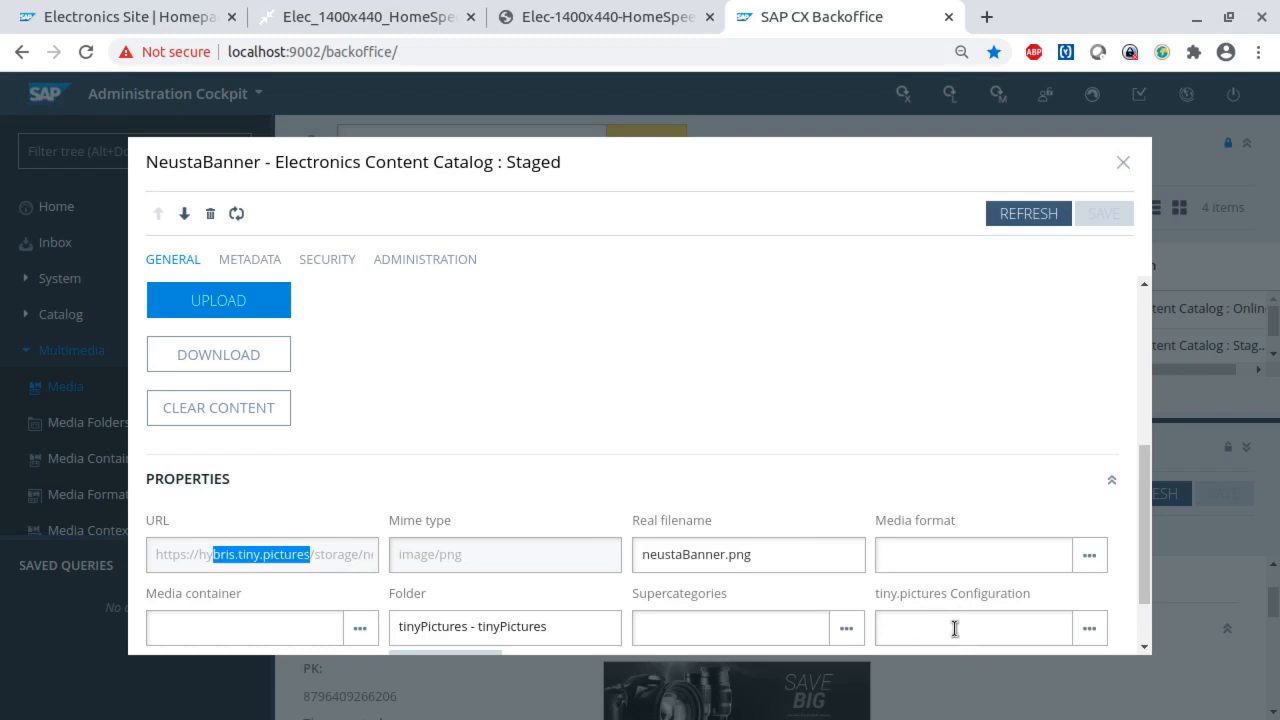
pyautogui.scroll(-2, 955, 628)
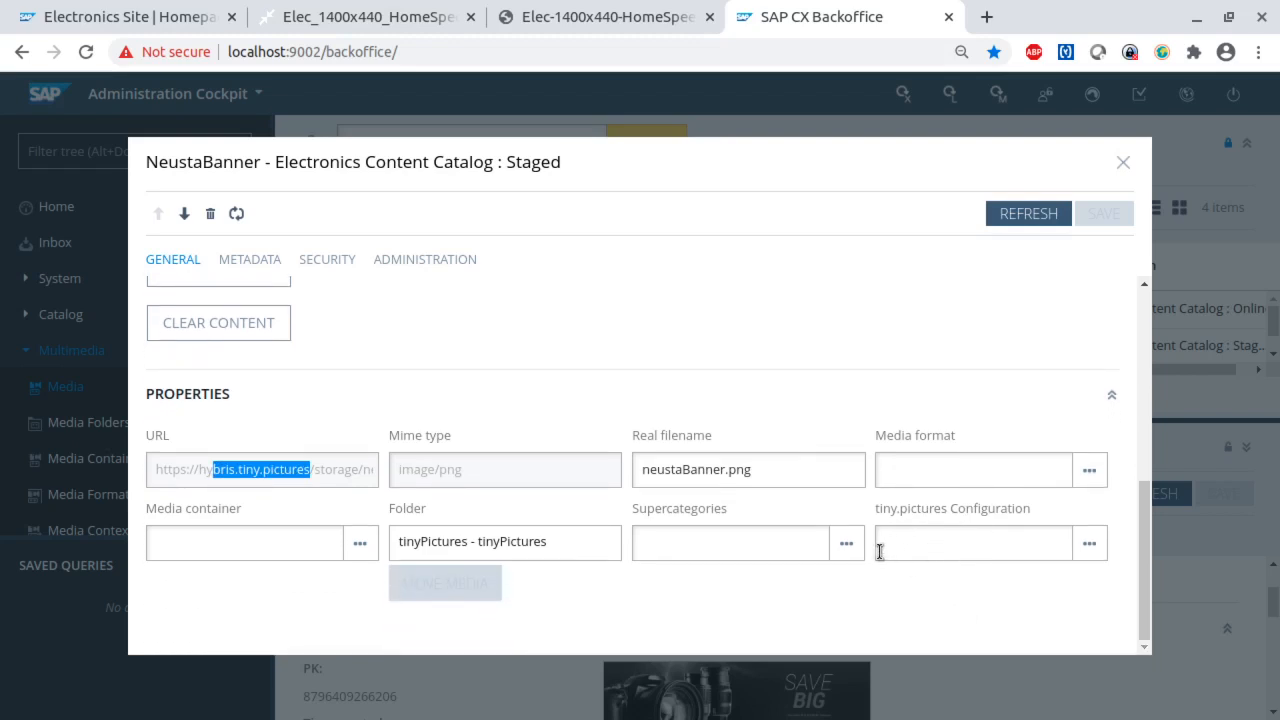
pyautogui.scroll(5, 447, 430)
pyautogui.scroll(4, 447, 430)
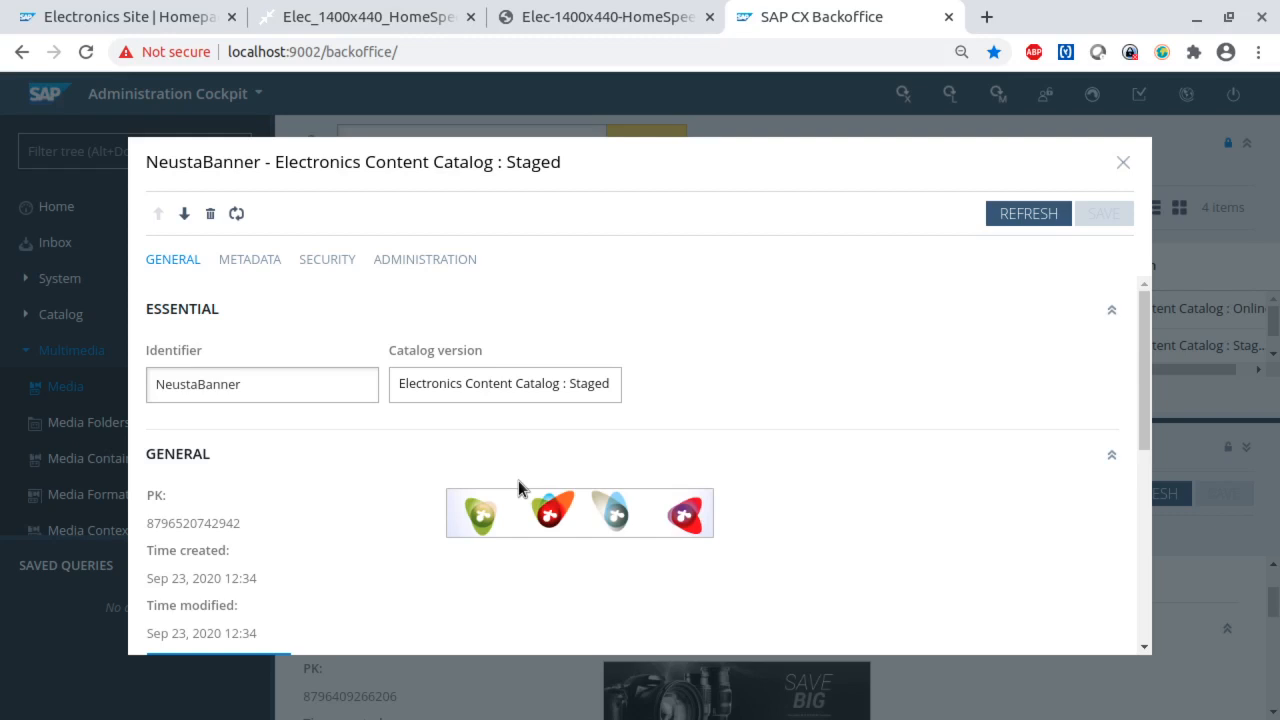
pyautogui.click(1123, 162)
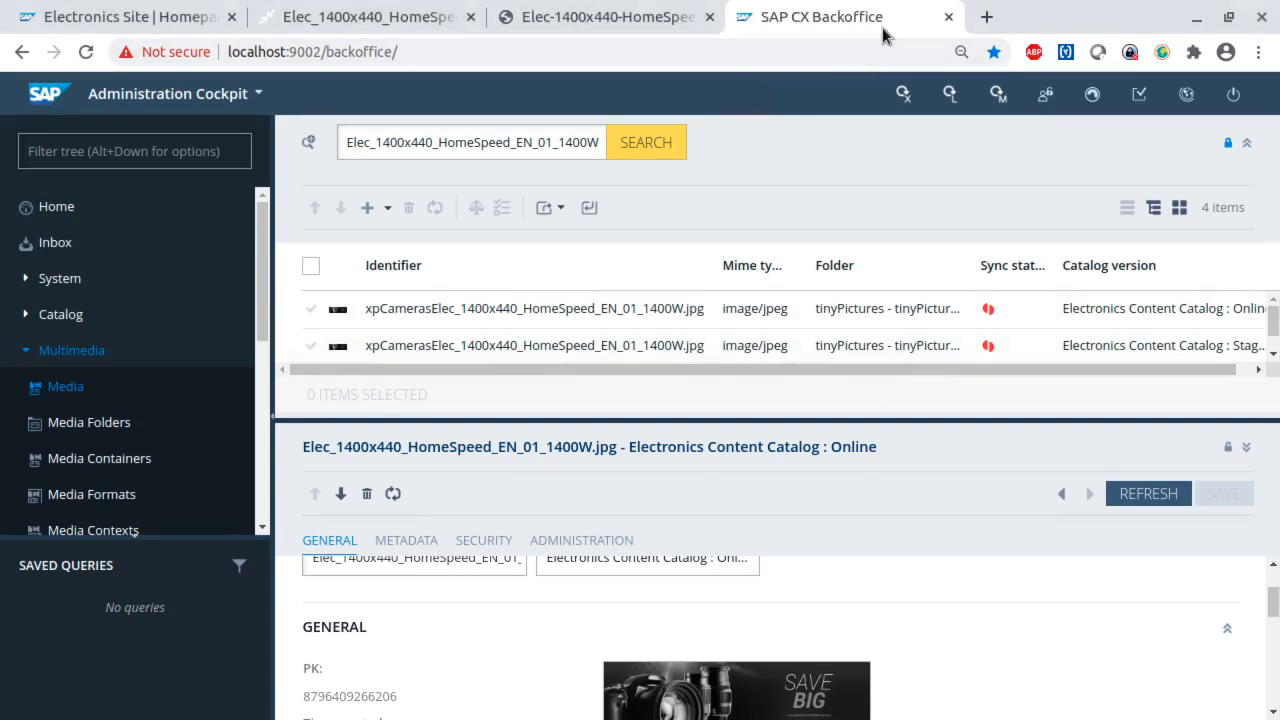
pyautogui.write('https://localhost:9002/')
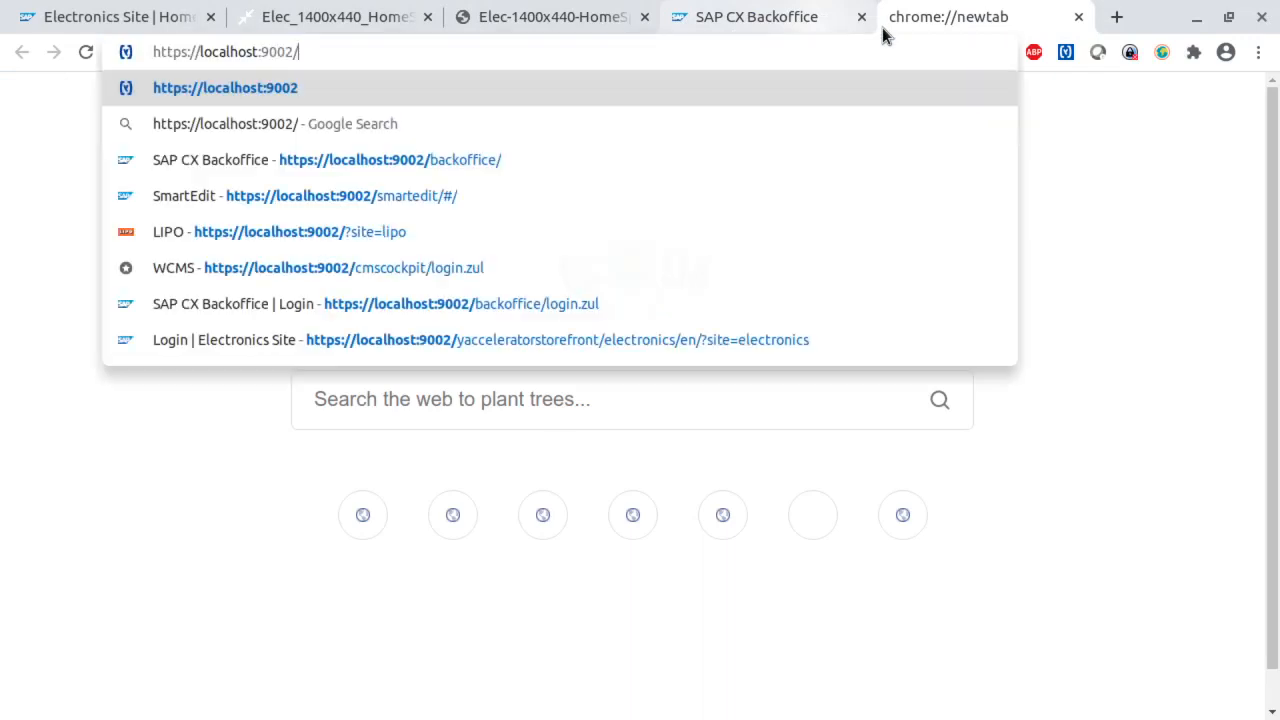
pyautogui.press('Return')
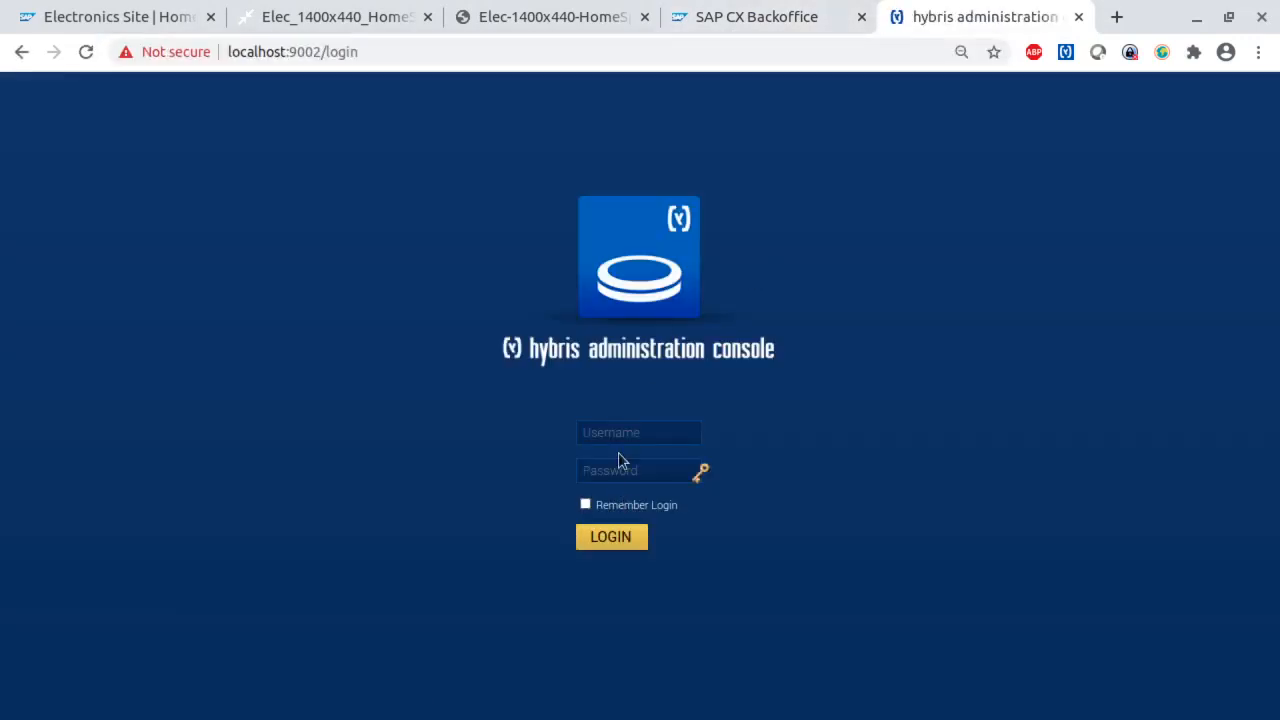
pyautogui.click(622, 440)
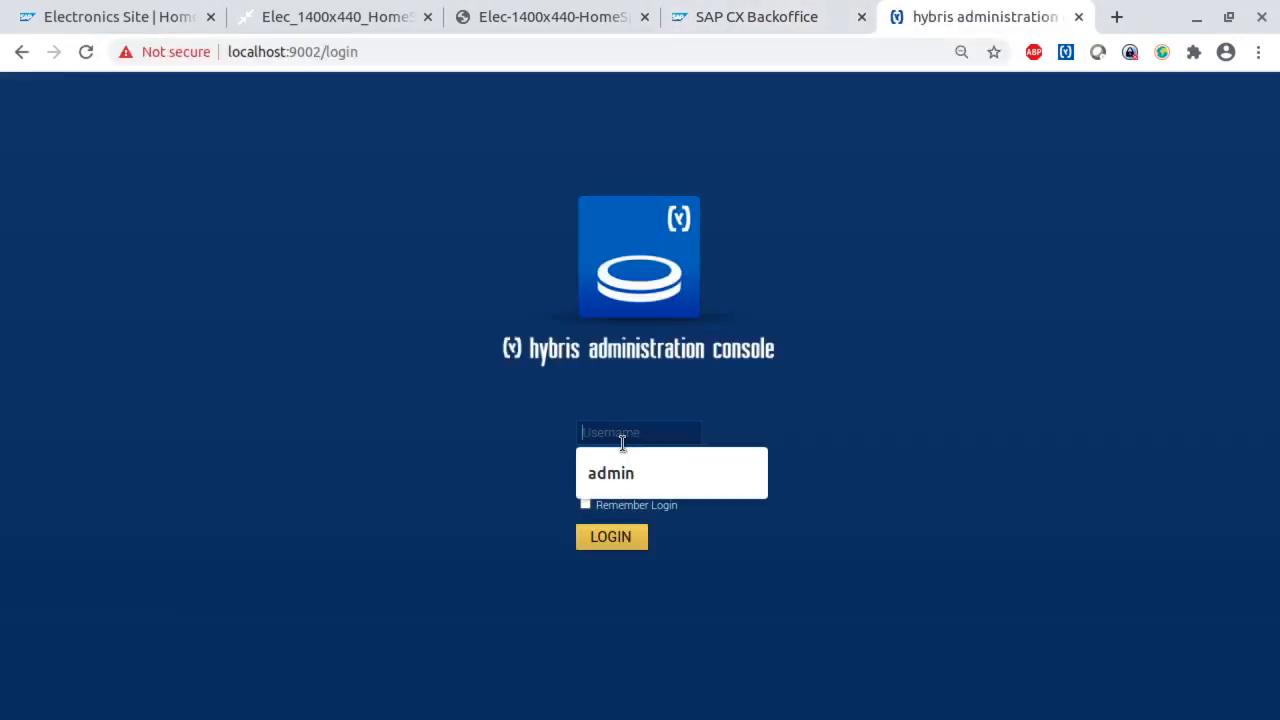
pyautogui.click(668, 471)
pyautogui.click(634, 477)
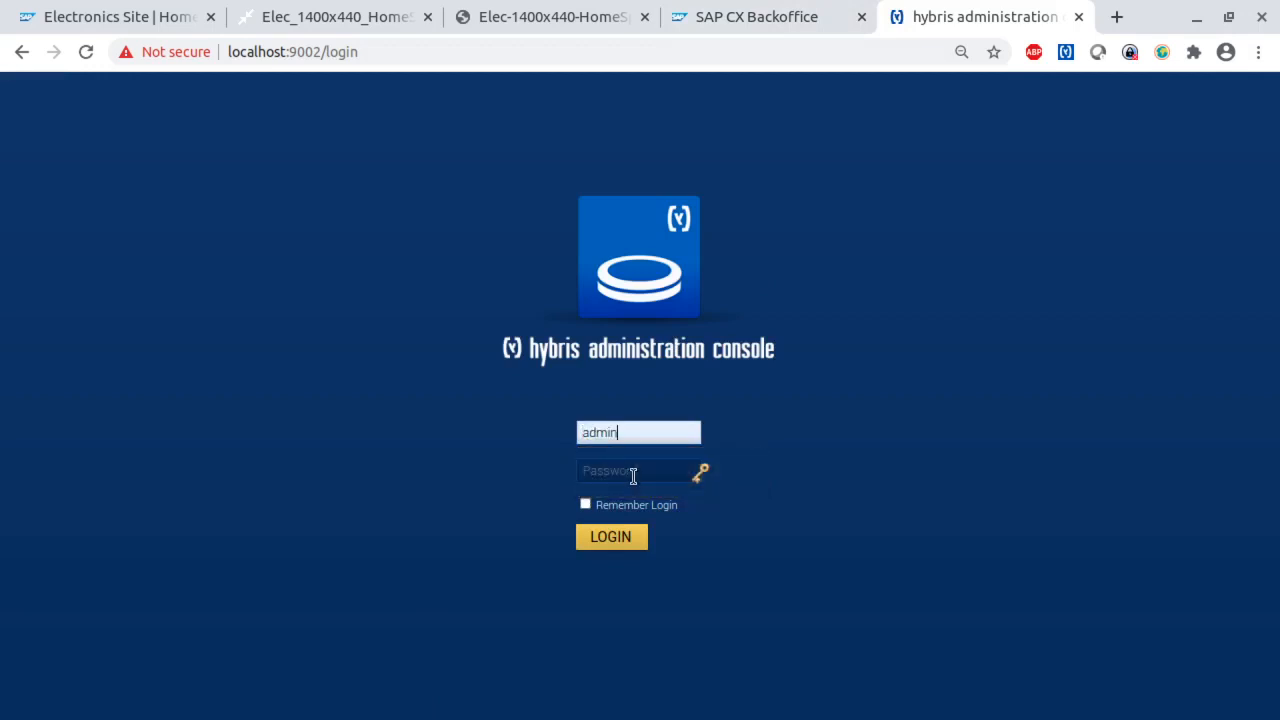
pyautogui.write('nimda')
pyautogui.press('Return')
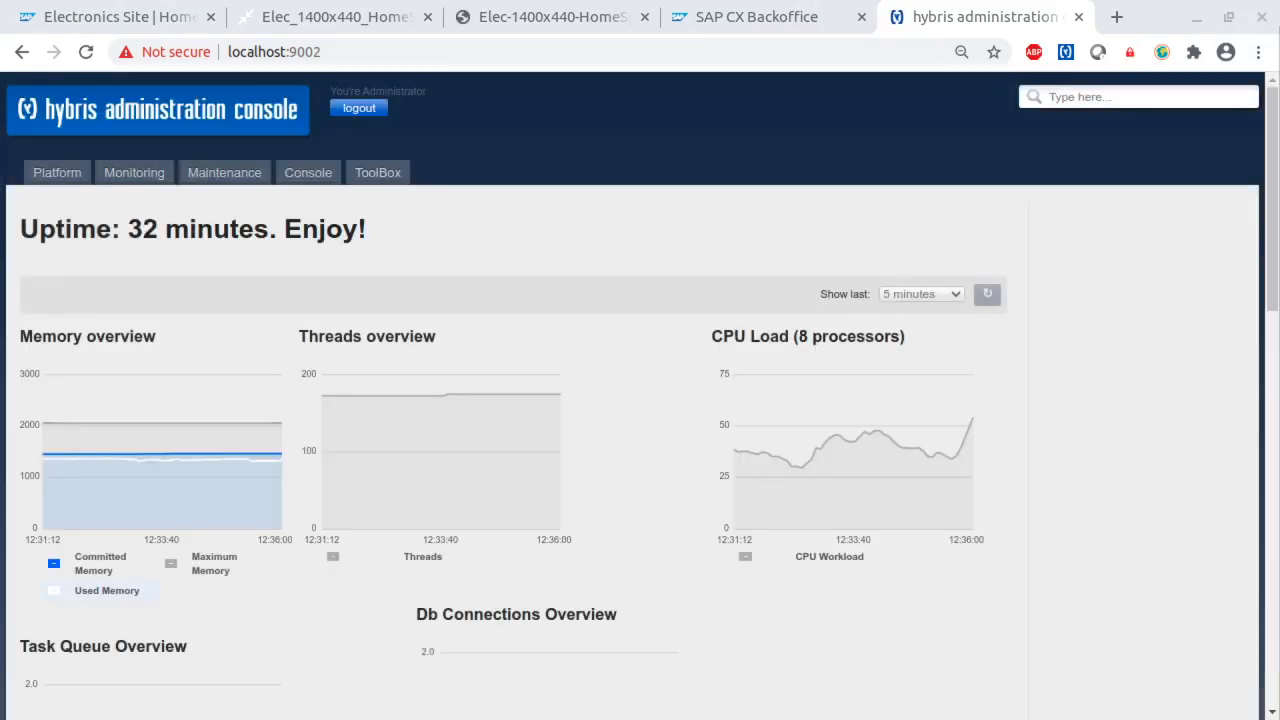
# - Open the ImpEx import page and paste the INSERT_UPDATE Media script that imports neusta.jpg into the tinyPictures folder
pyautogui.moveTo(305, 173)
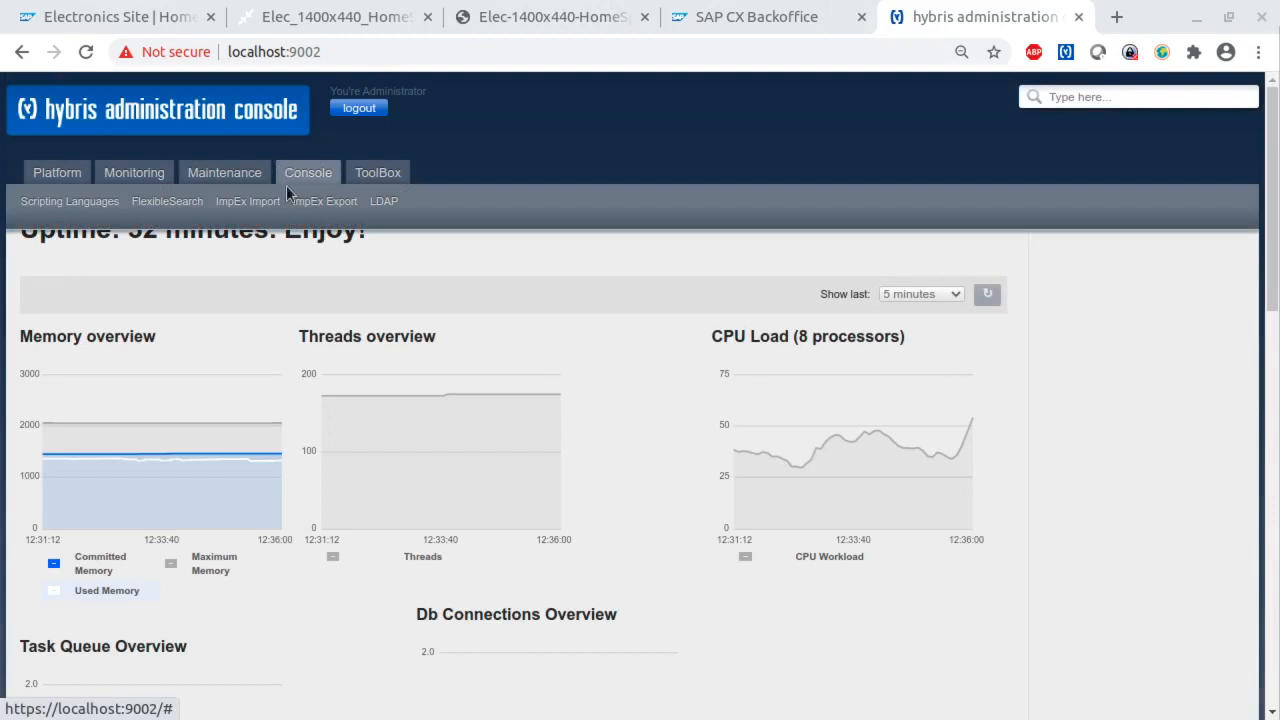
pyautogui.click(244, 209)
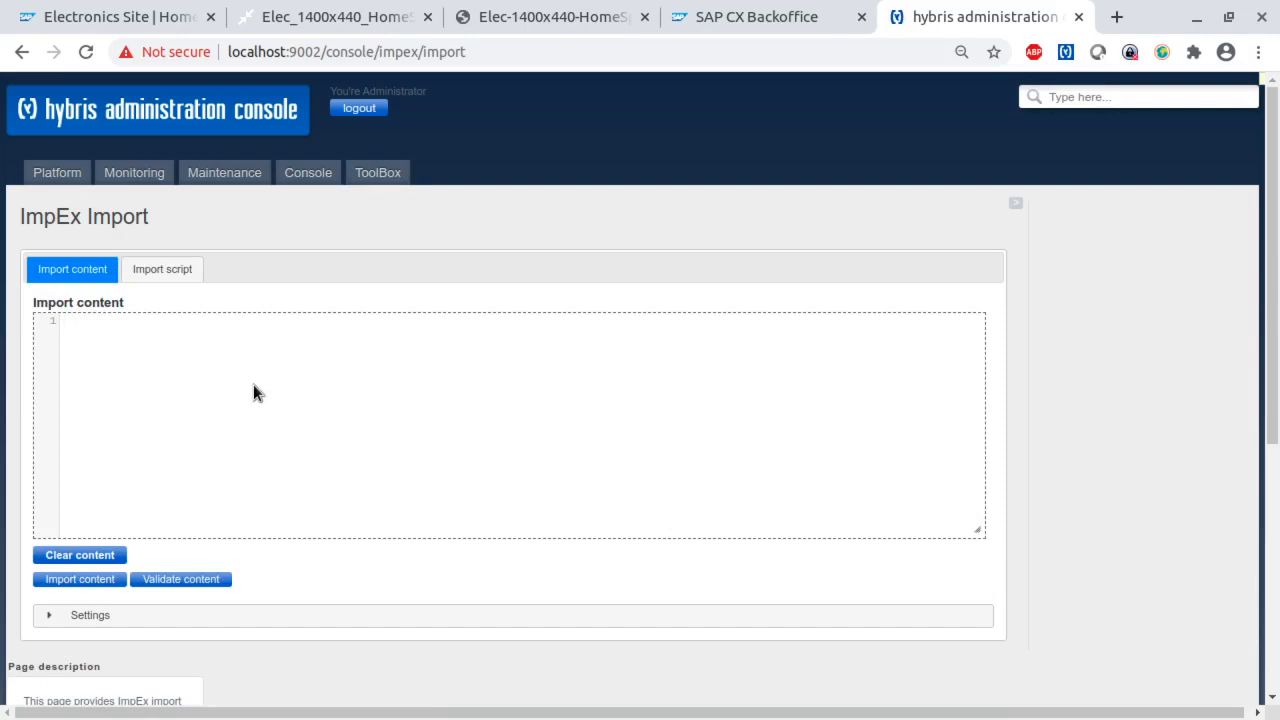
pyautogui.hotkey('ctrl', 'v')
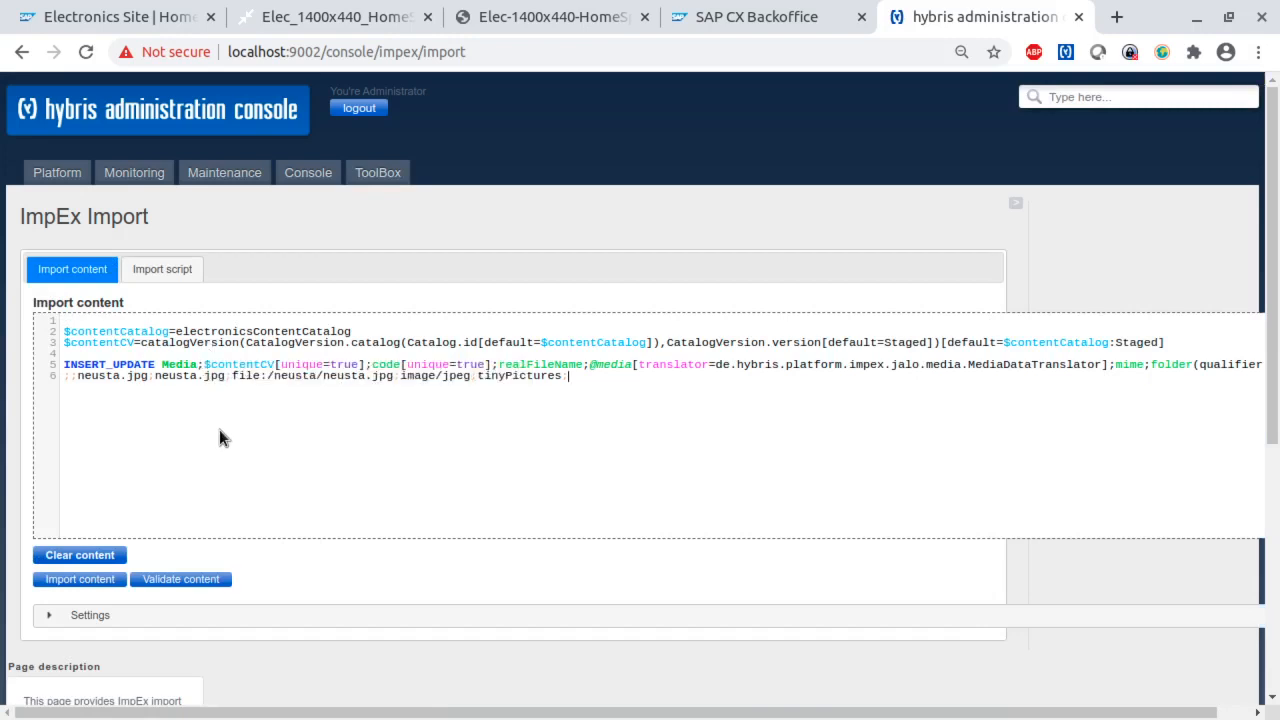
# - Examine the script's Media type, electronicsContentCatalog definition and Staged catalog version macro
pyautogui.doubleClick(178, 365)
pyautogui.doubleClick(201, 342)
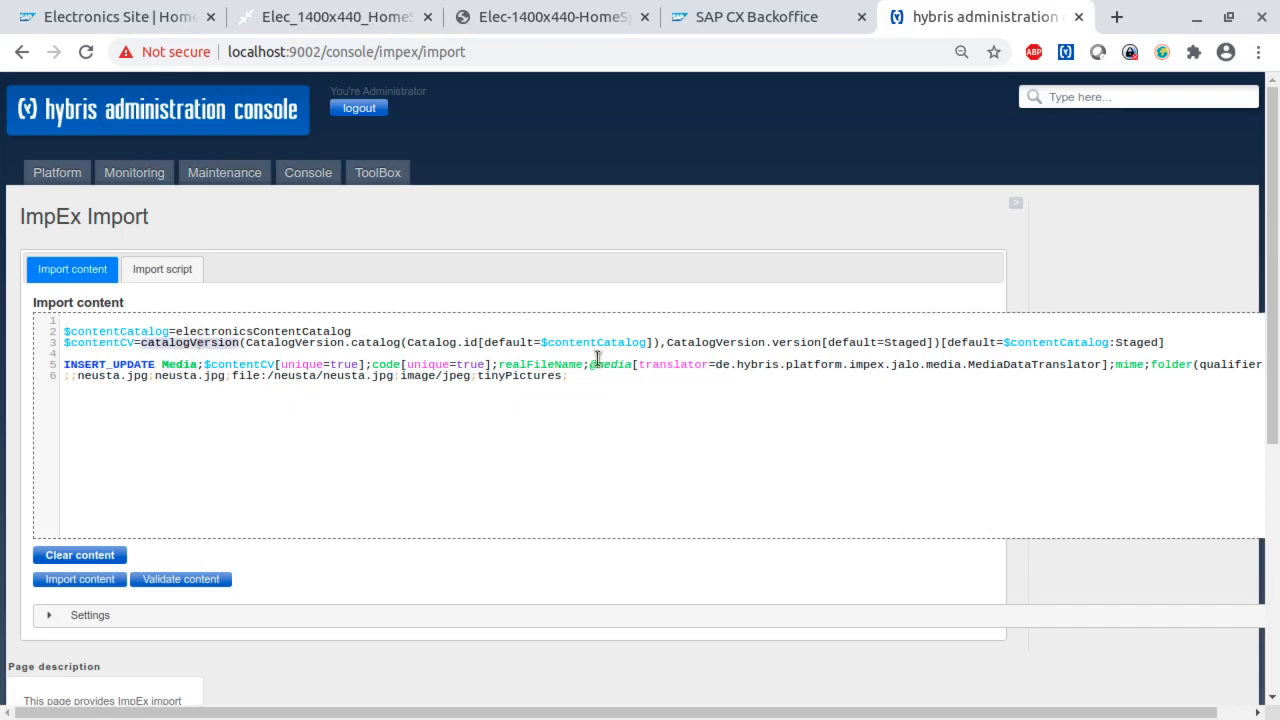
pyautogui.moveTo(1189, 340); pyautogui.dragTo(47, 346)
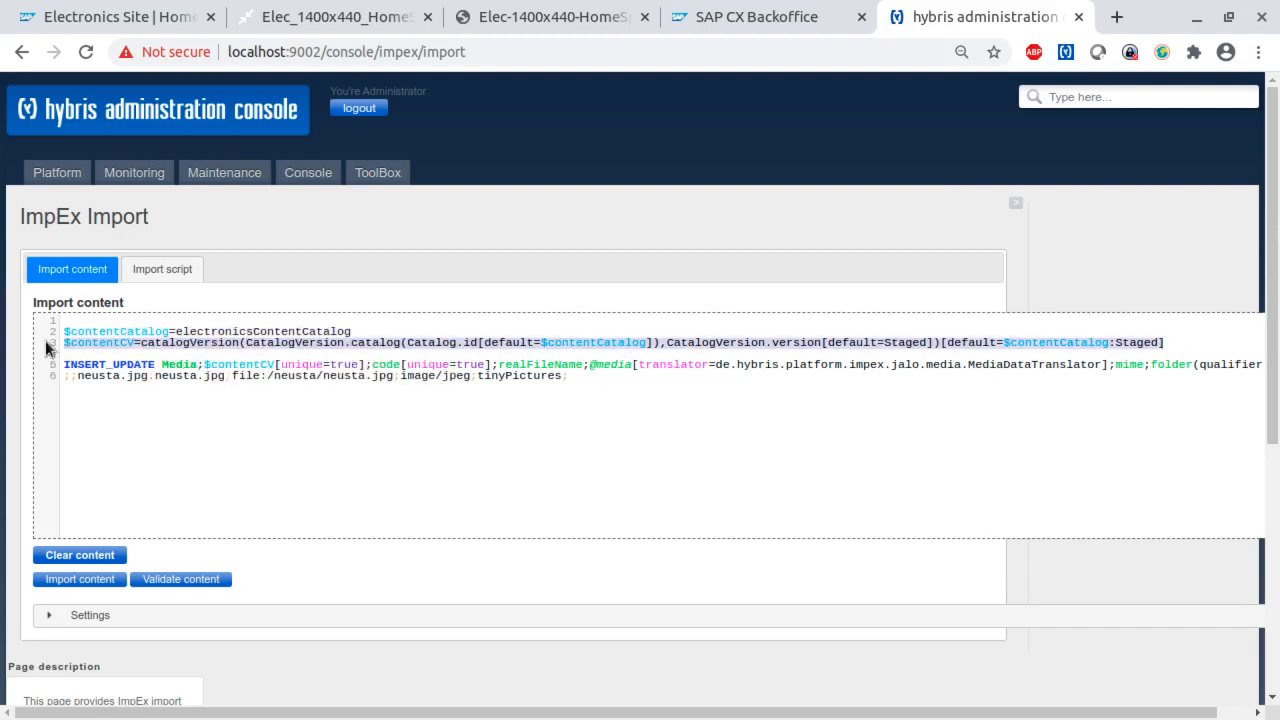
pyautogui.click(181, 331)
pyautogui.doubleClick(200, 333)
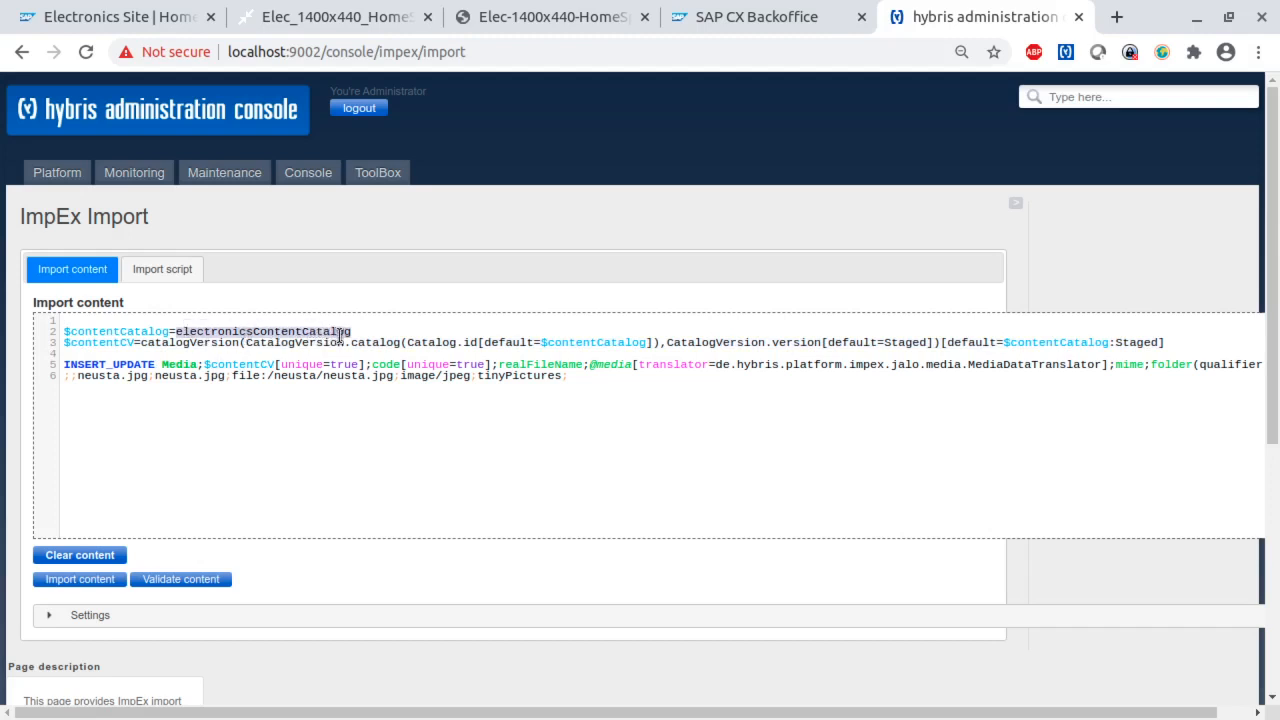
pyautogui.doubleClick(1136, 342)
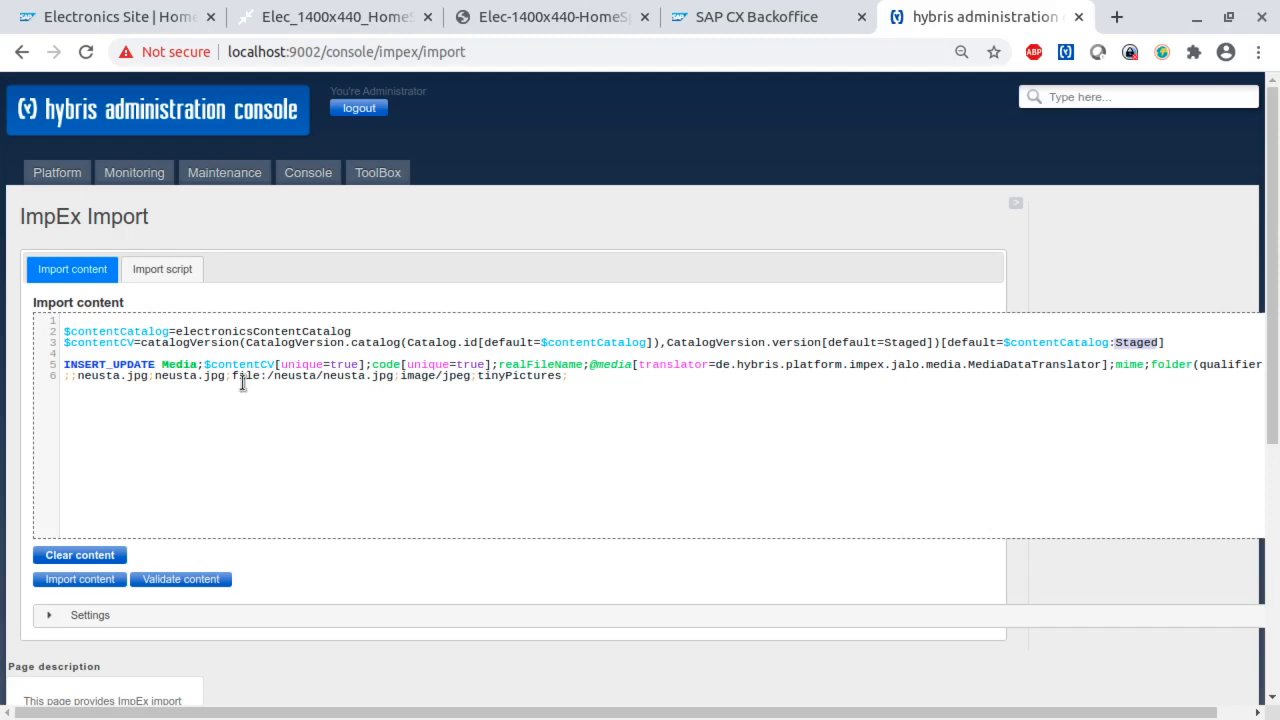
# - Examine the neusta.jpg code and real file name, plus the header's media translator, mime and folder columns
pyautogui.moveTo(148, 375); pyautogui.dragTo(80, 372)
pyautogui.moveTo(225, 375); pyautogui.dragTo(168, 375)
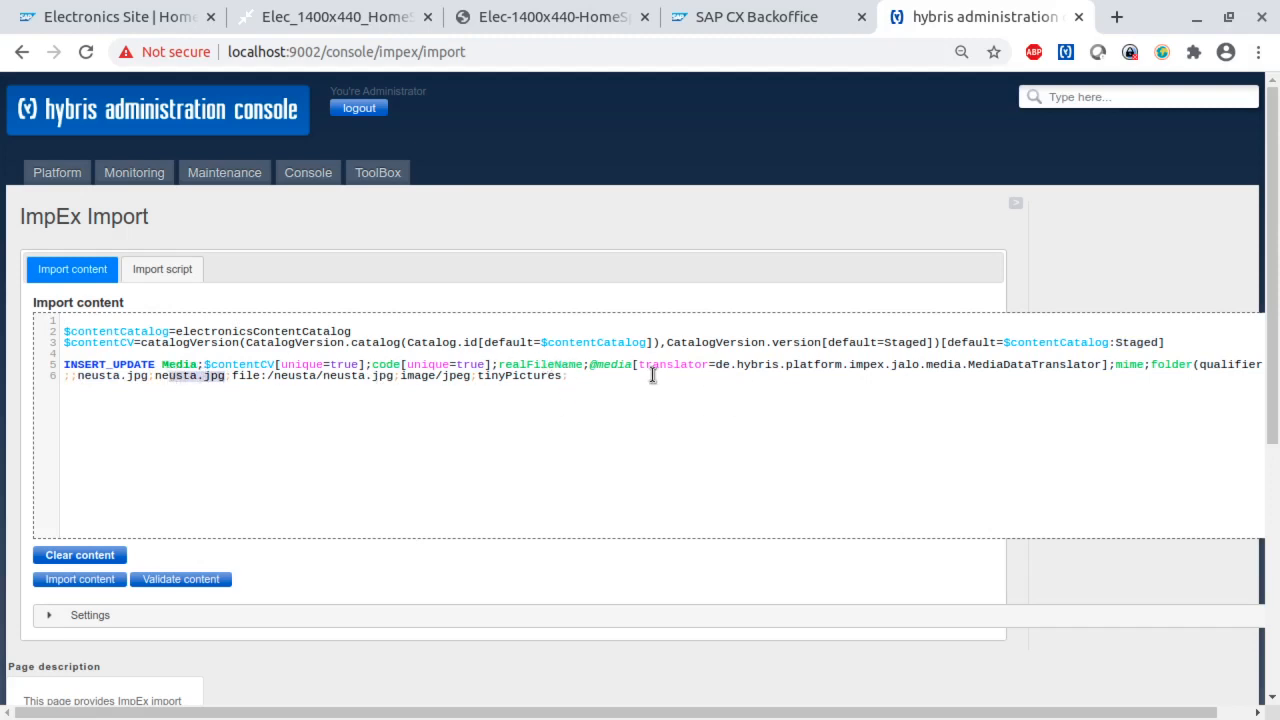
pyautogui.click(603, 366)
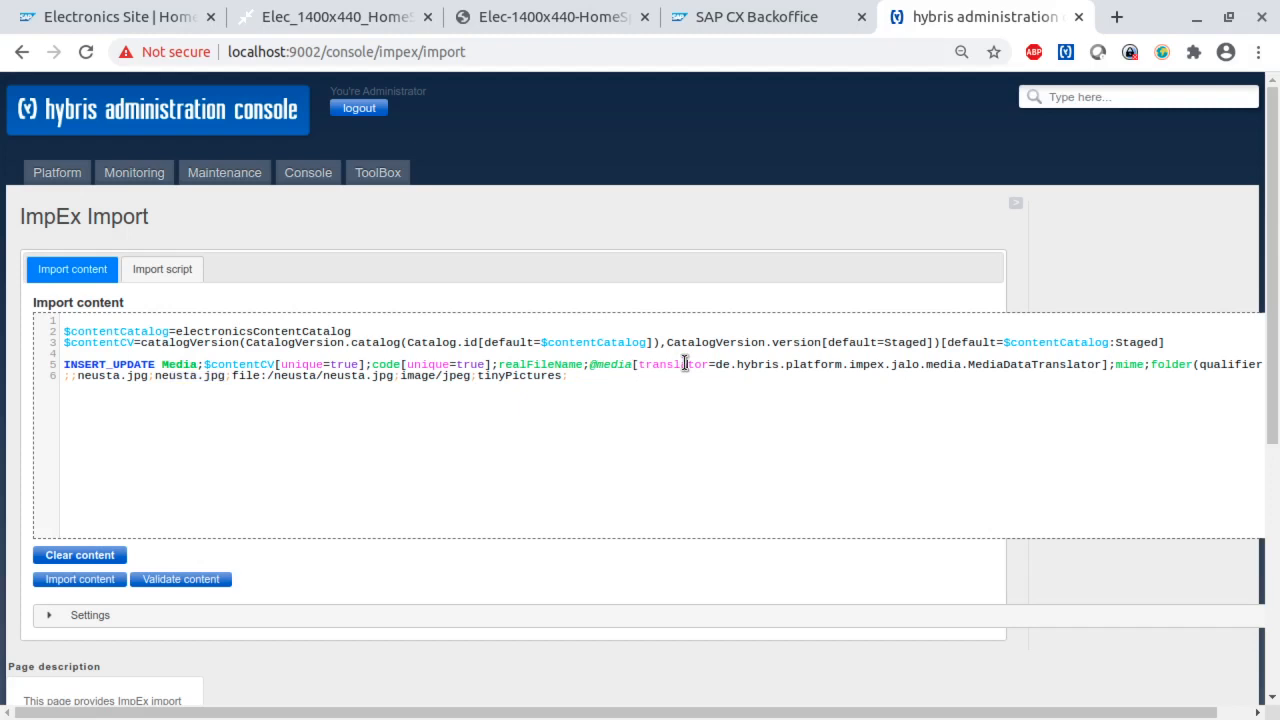
pyautogui.moveTo(1102, 364); pyautogui.dragTo(718, 364)
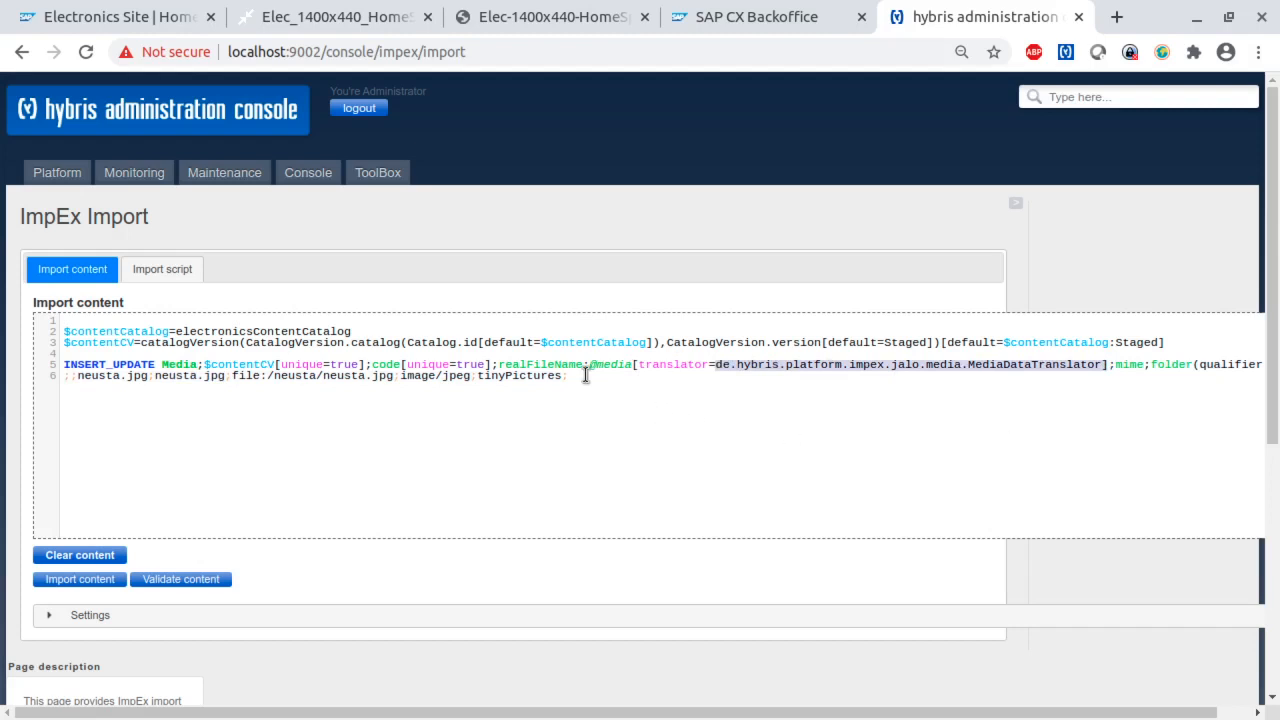
pyautogui.doubleClick(668, 364)
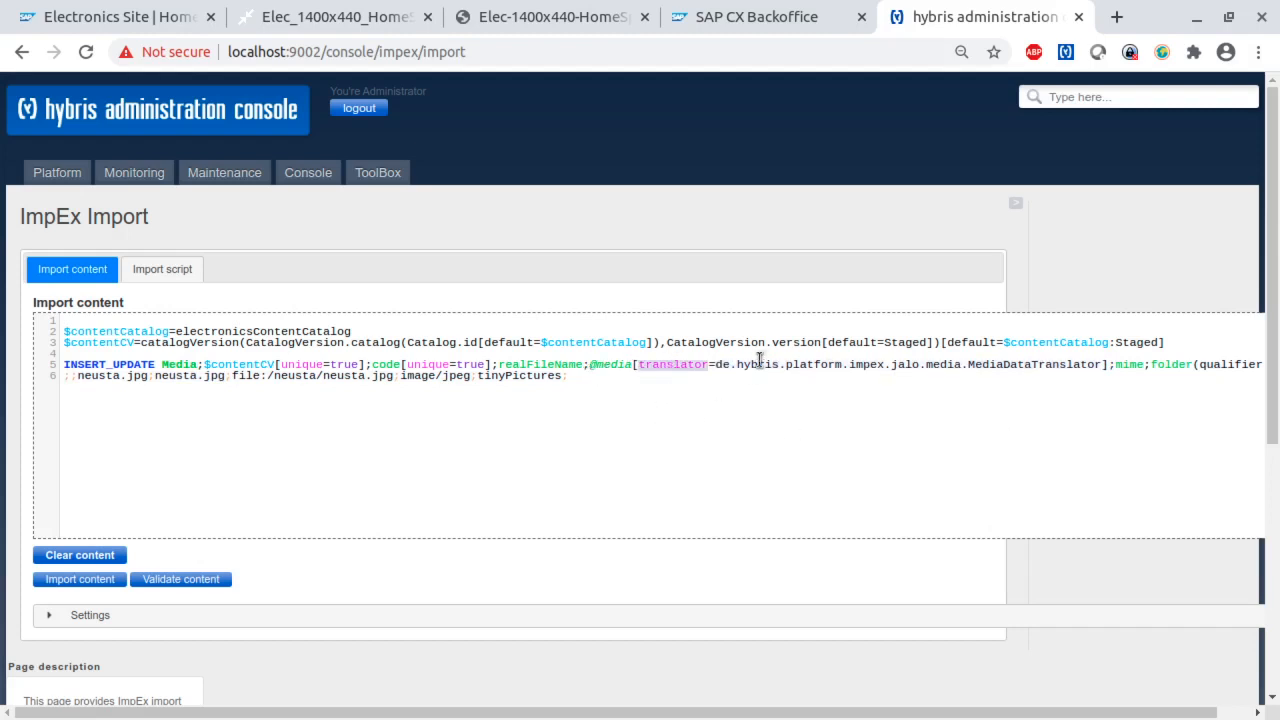
pyautogui.doubleClick(1128, 368)
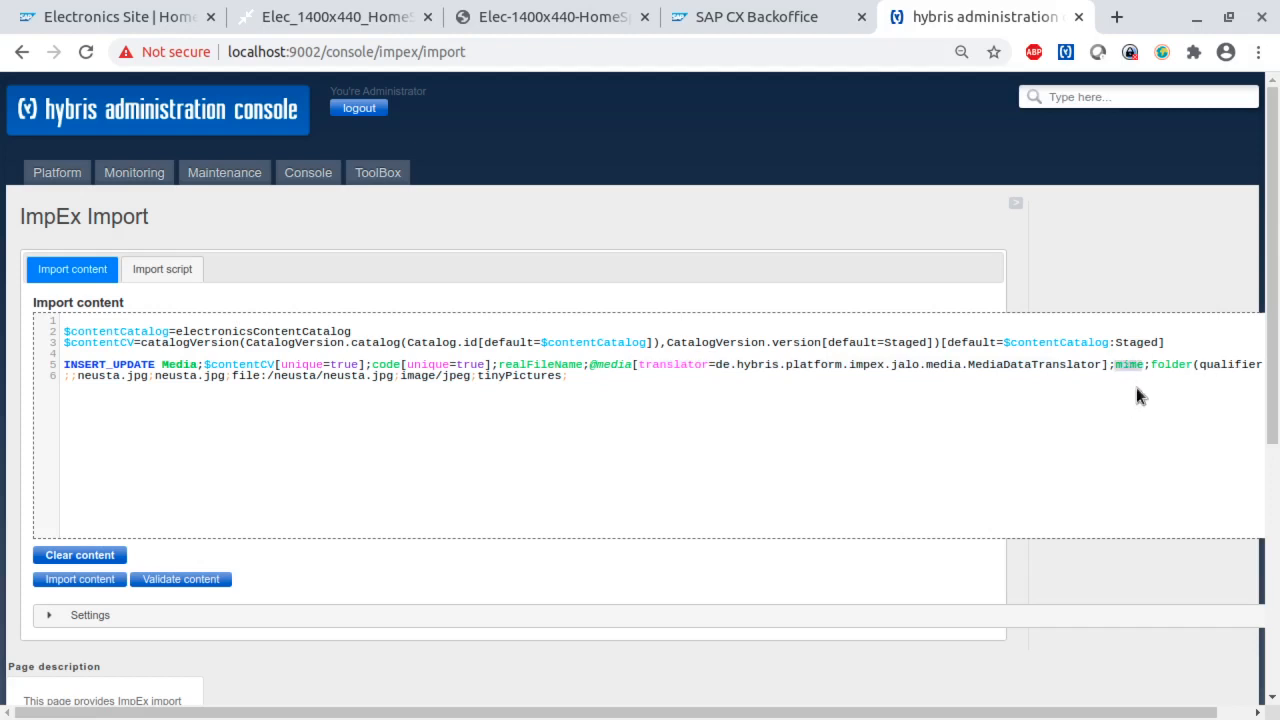
pyautogui.doubleClick(1180, 366)
# - Check the data row's file path, image/jpeg MIME type and tinyPictures folder, and import the script content
pyautogui.click(277, 376)
pyautogui.moveTo(233, 376); pyautogui.dragTo(388, 382)
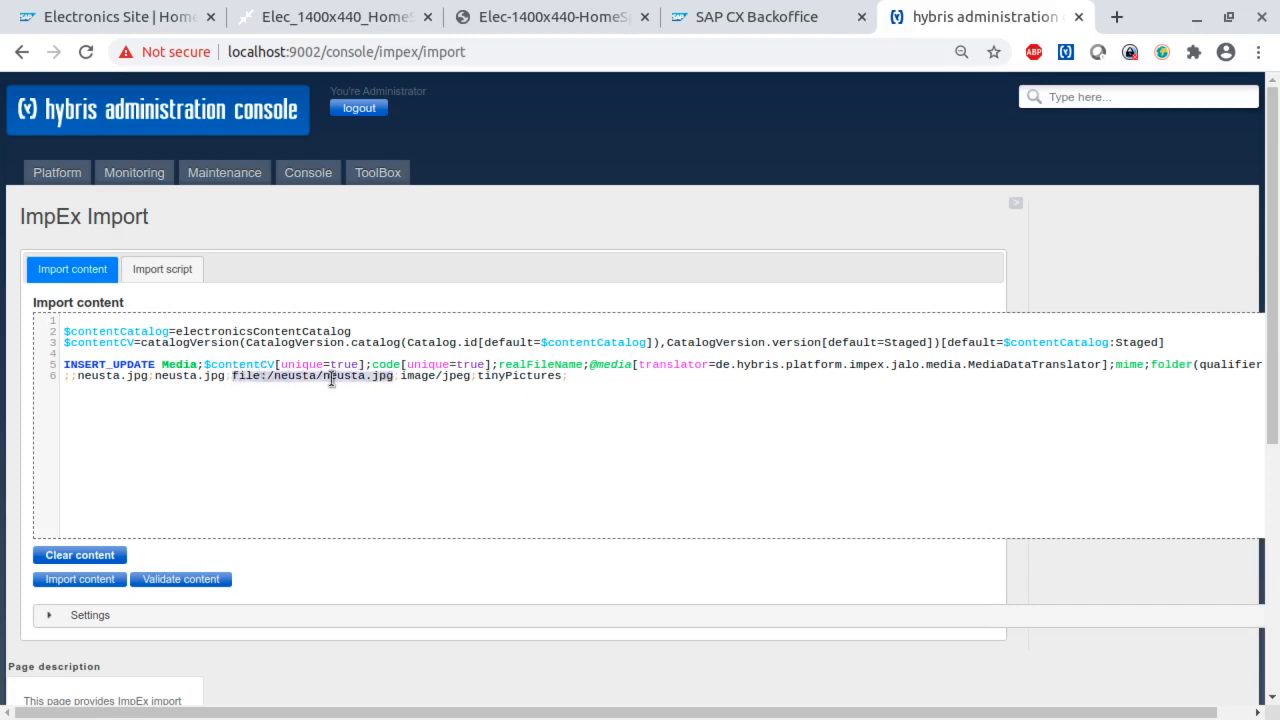
pyautogui.click(415, 383)
pyautogui.moveTo(469, 377); pyautogui.dragTo(410, 373)
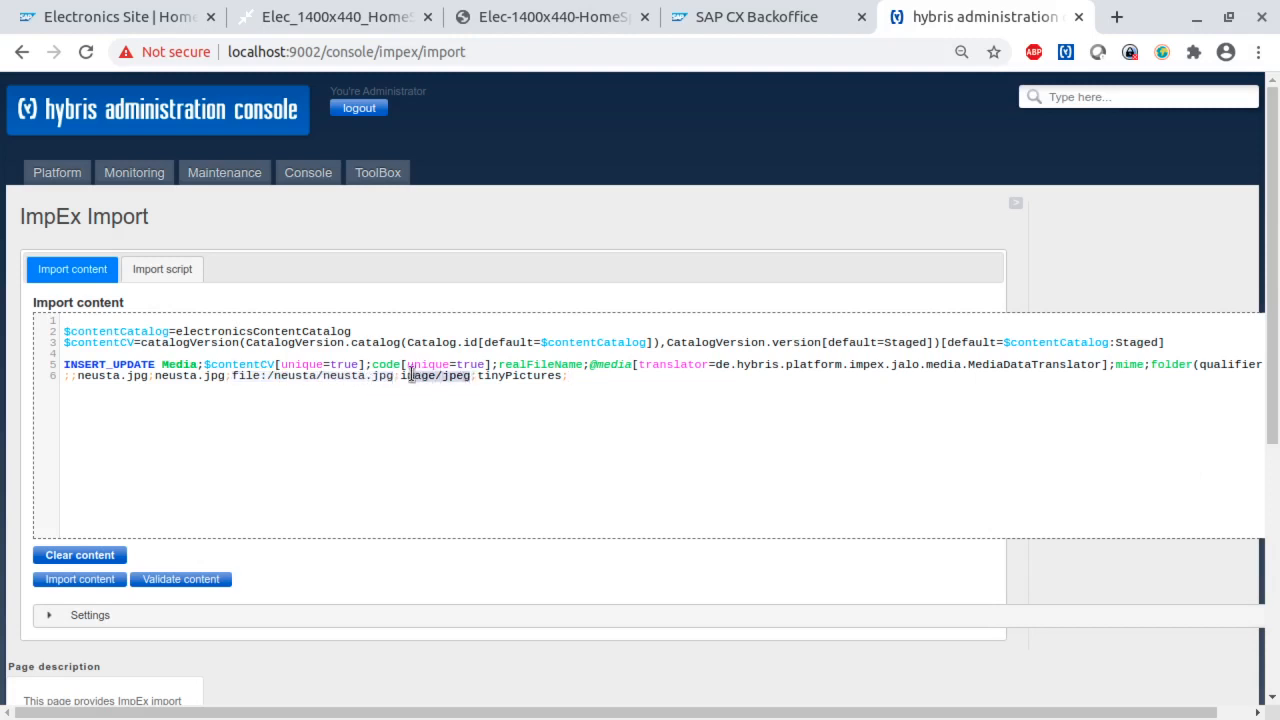
pyautogui.doubleClick(511, 377)
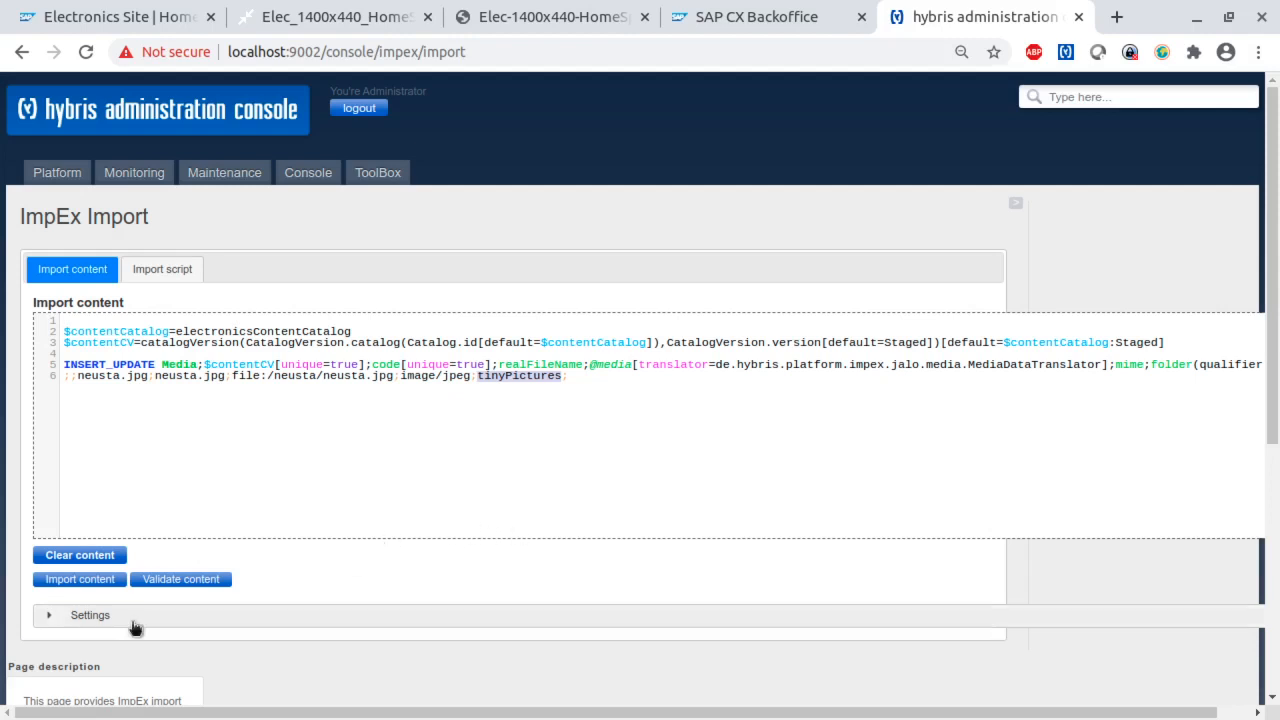
pyautogui.click(85, 583)
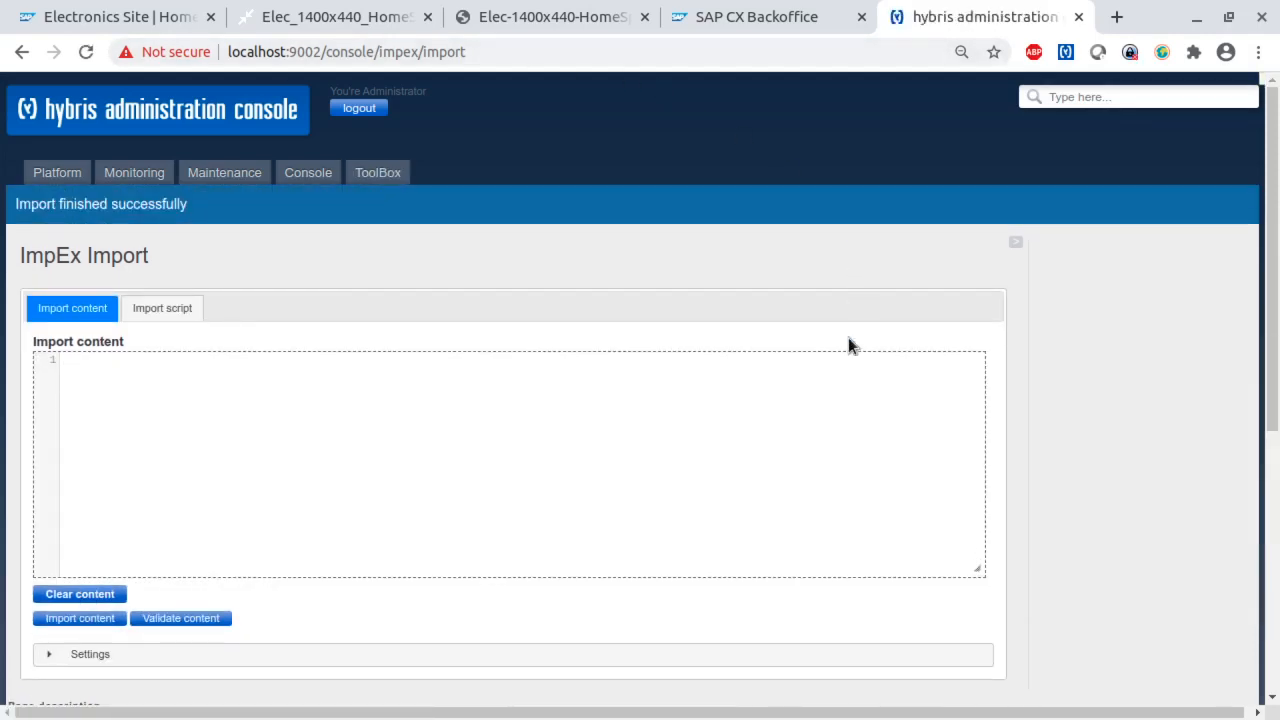
# - Switch back to SAP CX Backoffice and search the media for neusta
pyautogui.click(735, 17)
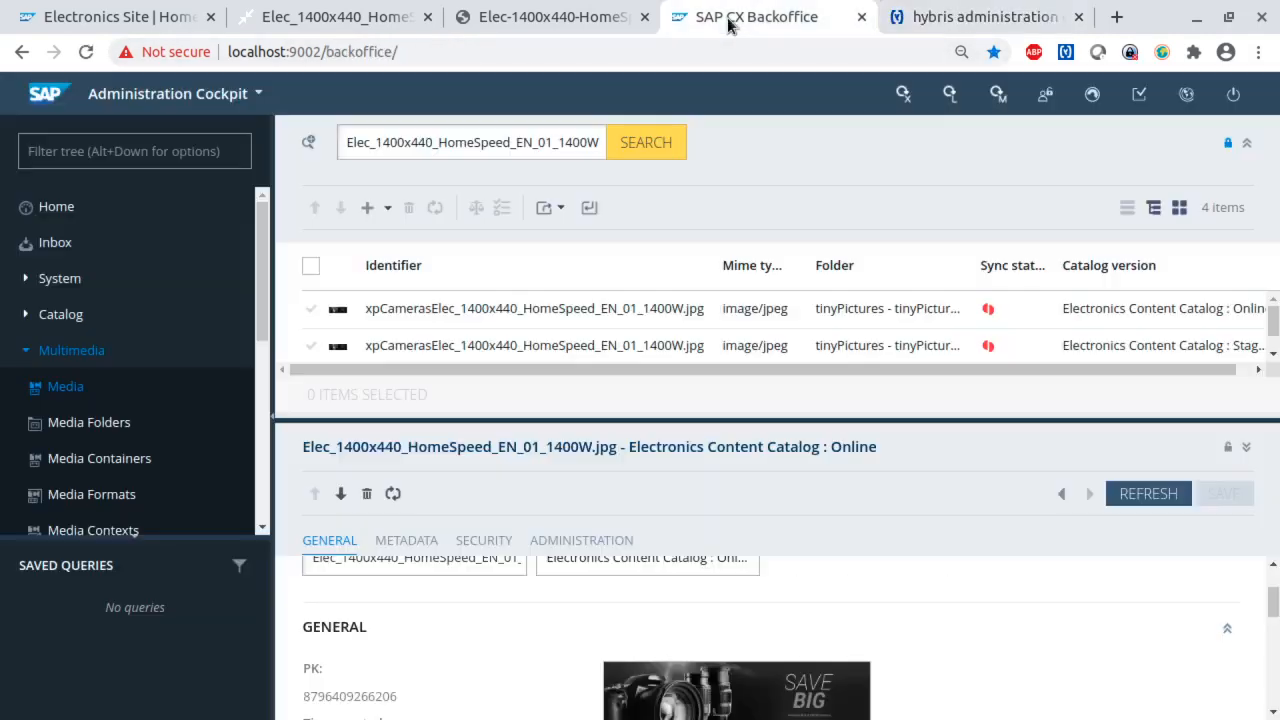
pyautogui.click(552, 146)
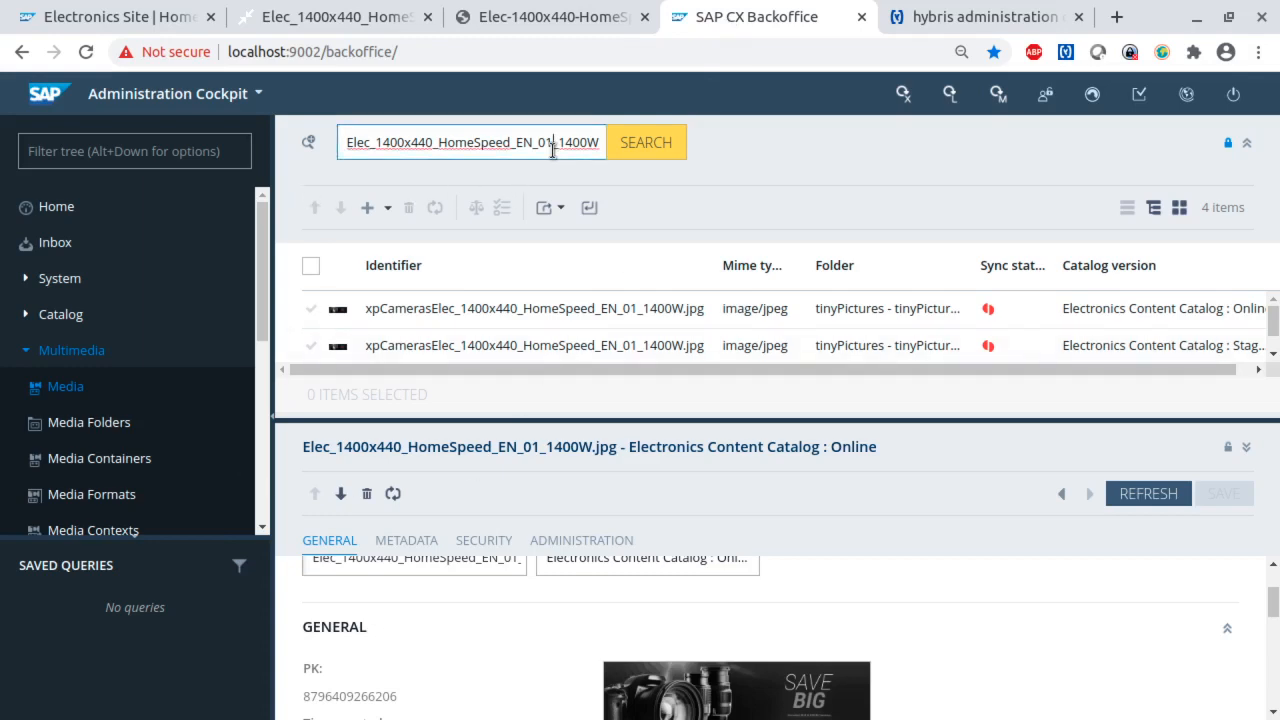
pyautogui.doubleClick(552, 146)
pyautogui.write('neusta')
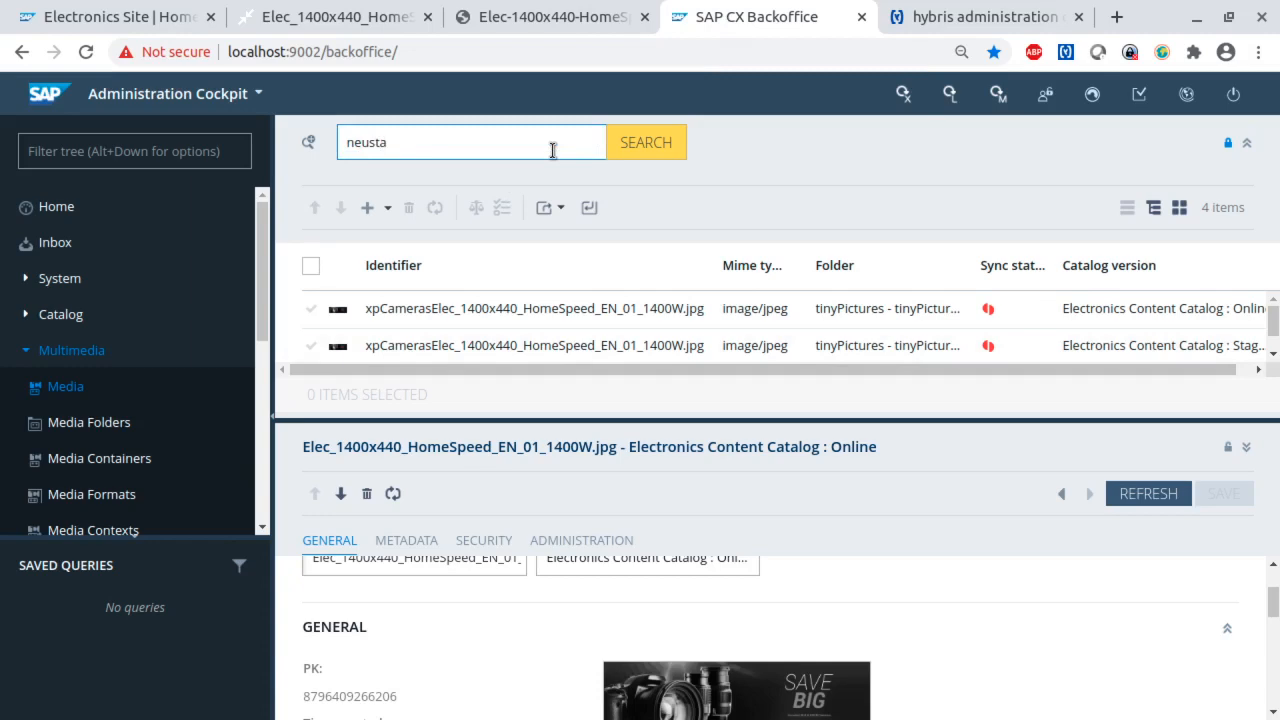
pyautogui.press('Return')
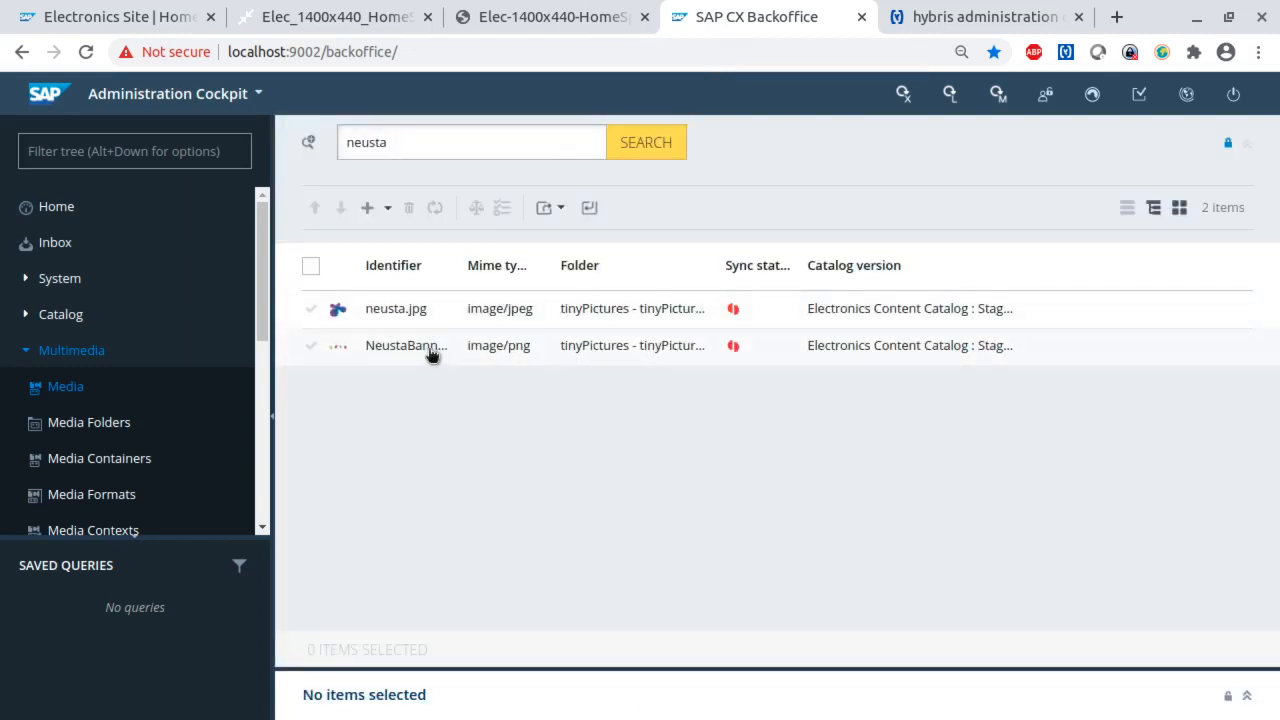
# - Open the imported neusta.jpg media in an enlarged detail view and examine its preview image and tiny.pictures URL
pyautogui.click(395, 313)
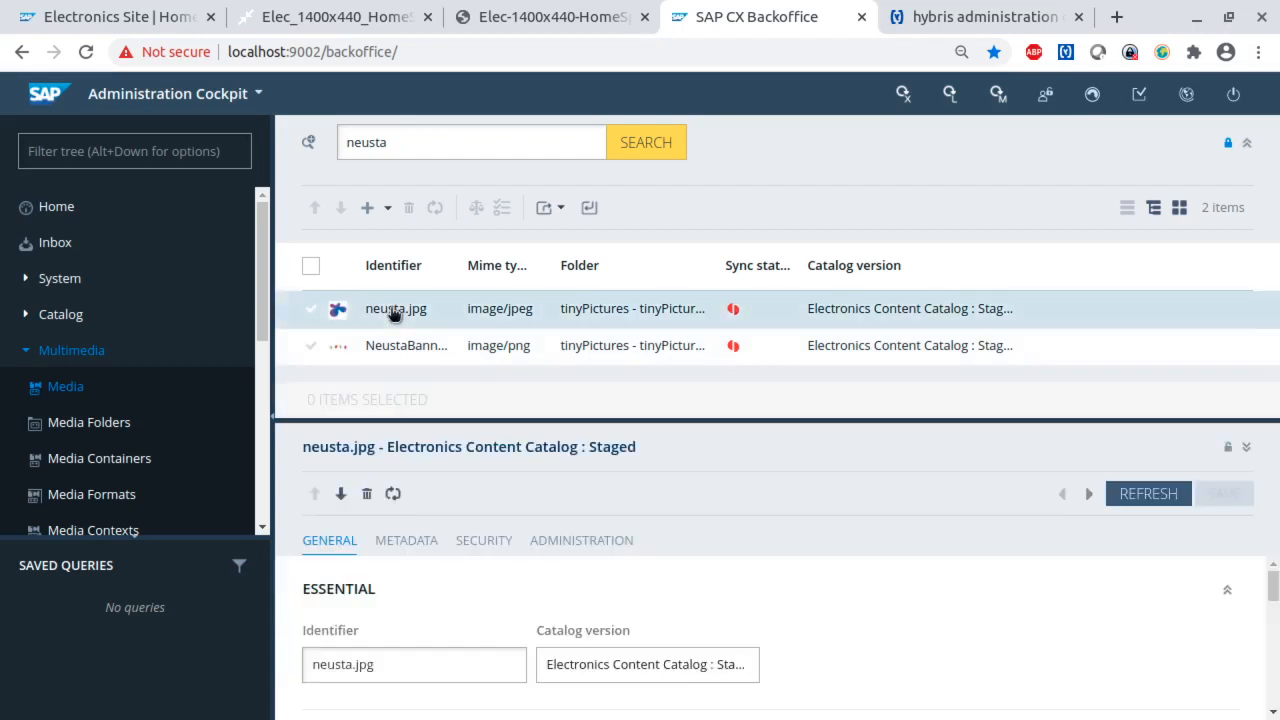
pyautogui.click(1247, 144)
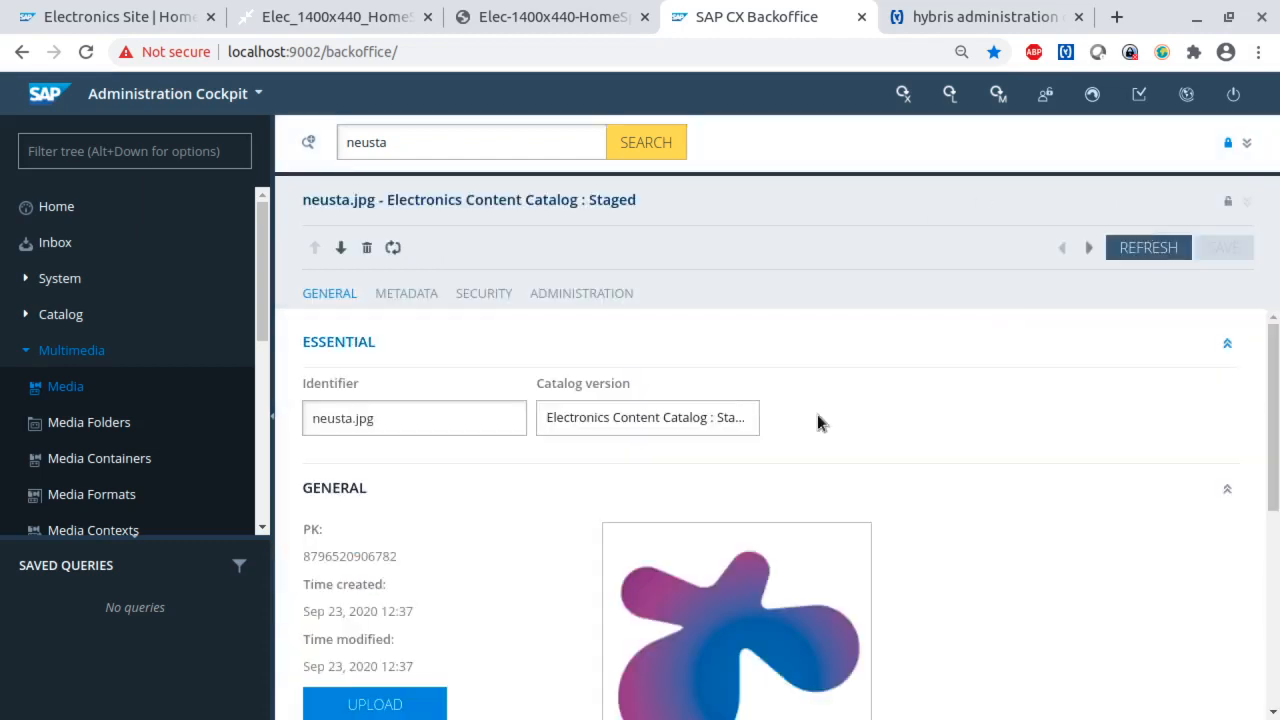
pyautogui.scroll(-2, 843, 526)
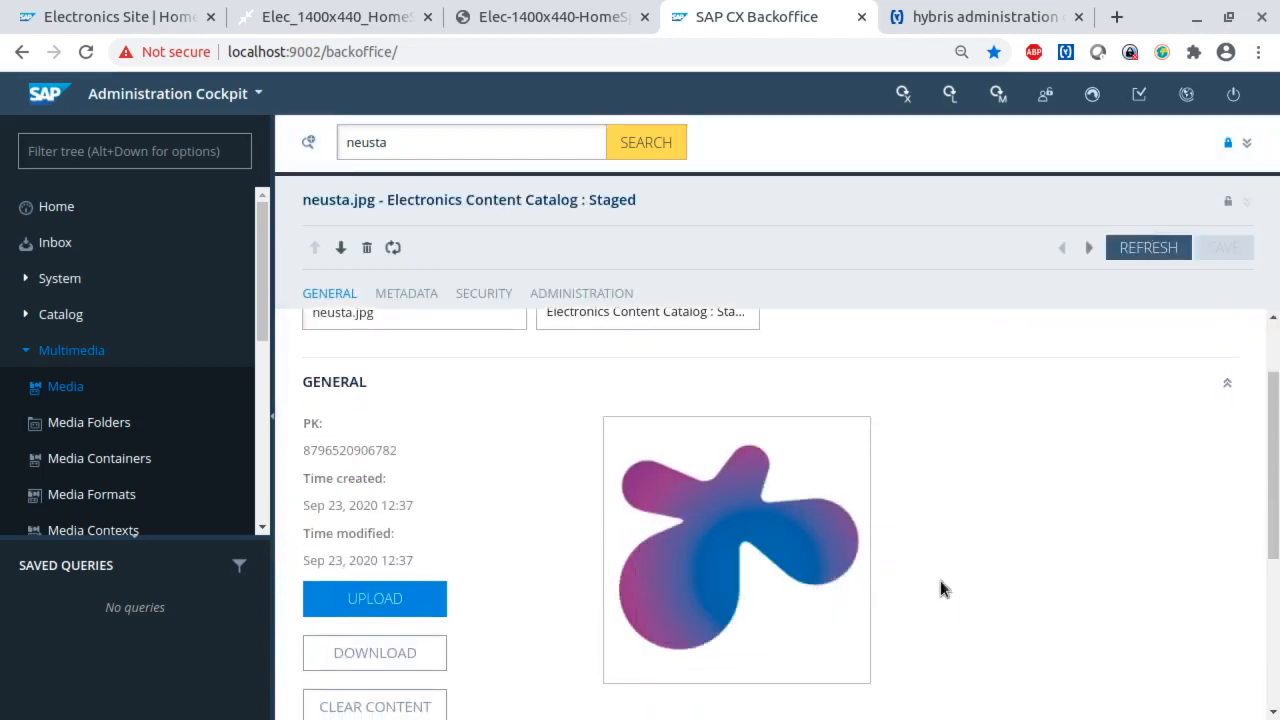
pyautogui.scroll(2, 979, 570)
pyautogui.scroll(-4, 694, 530)
pyautogui.scroll(-2, 697, 555)
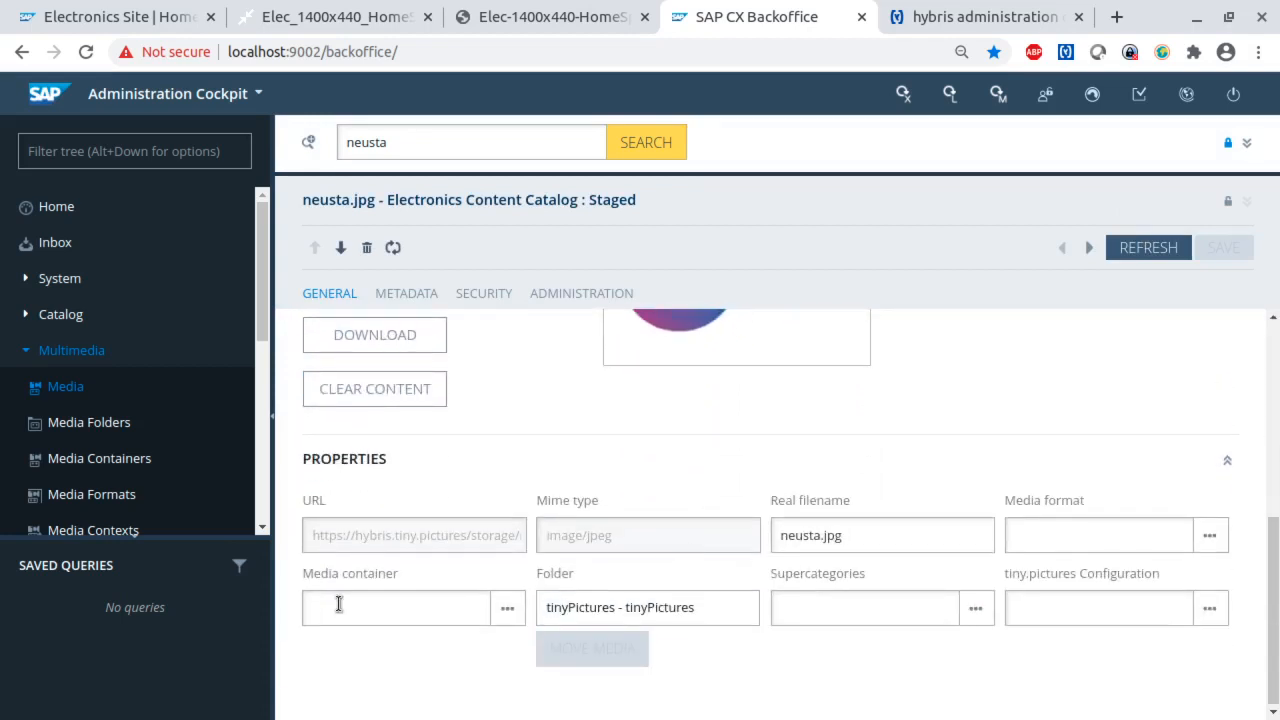
pyautogui.moveTo(470, 535); pyautogui.dragTo(309, 541)
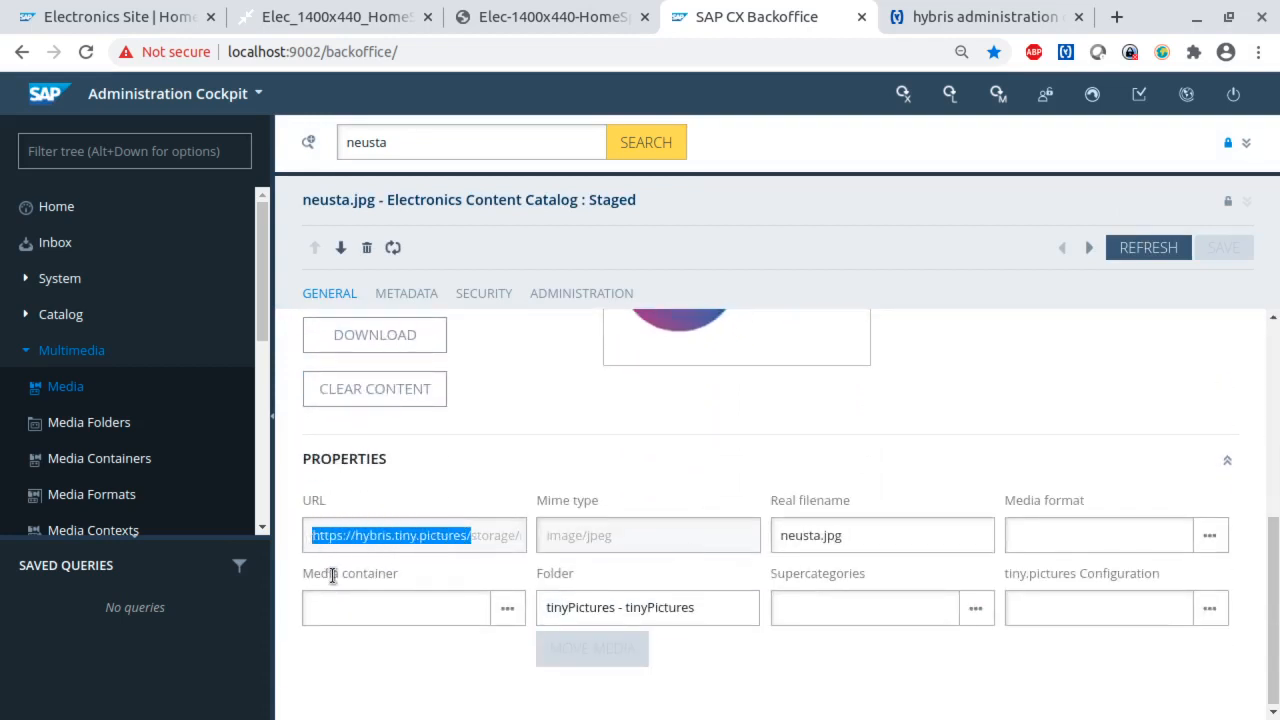
pyautogui.scroll(5, 629, 486)
pyautogui.hotkey('alt', 'Tab')
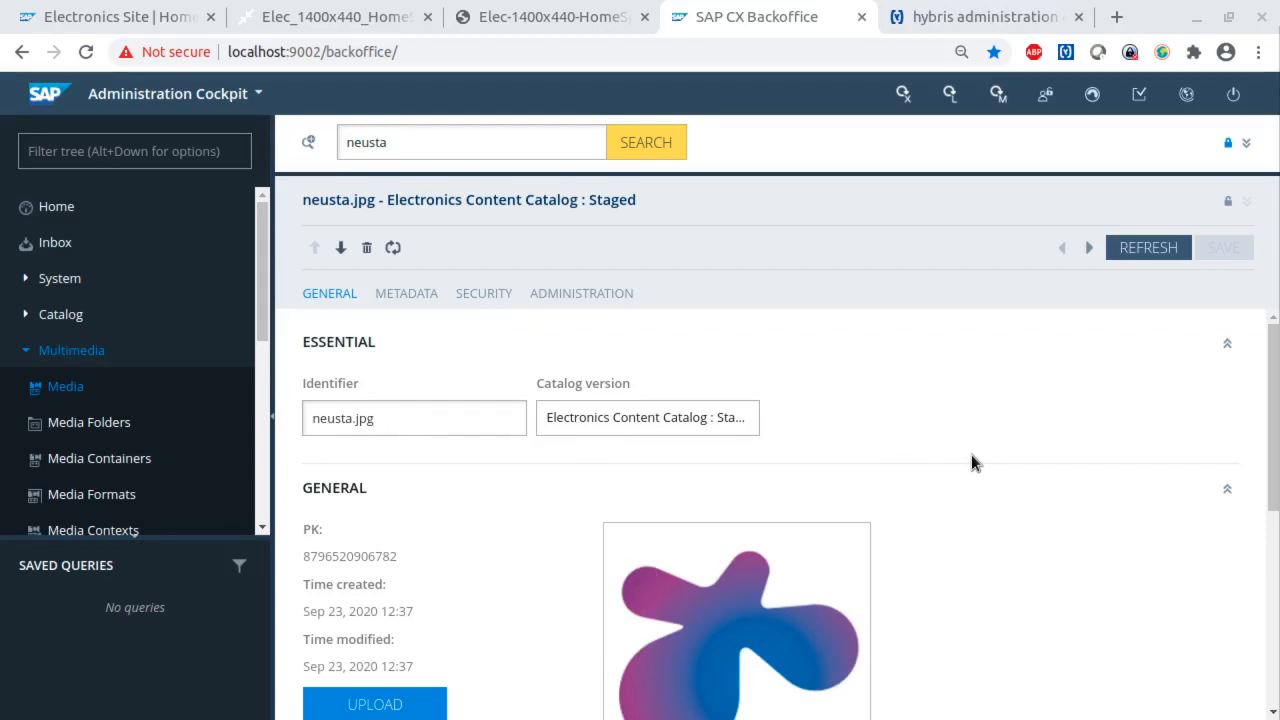
pyautogui.scroll(-1, 971, 454)
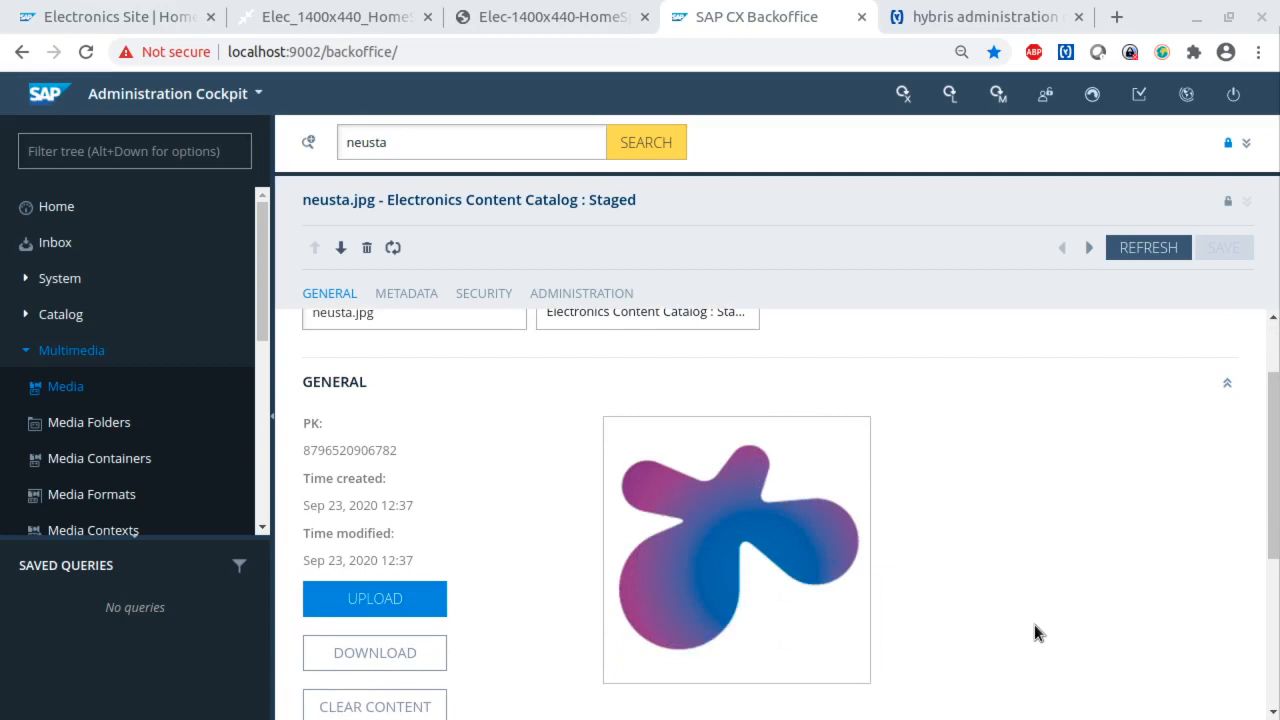
pyautogui.scroll(-1, 1036, 612)
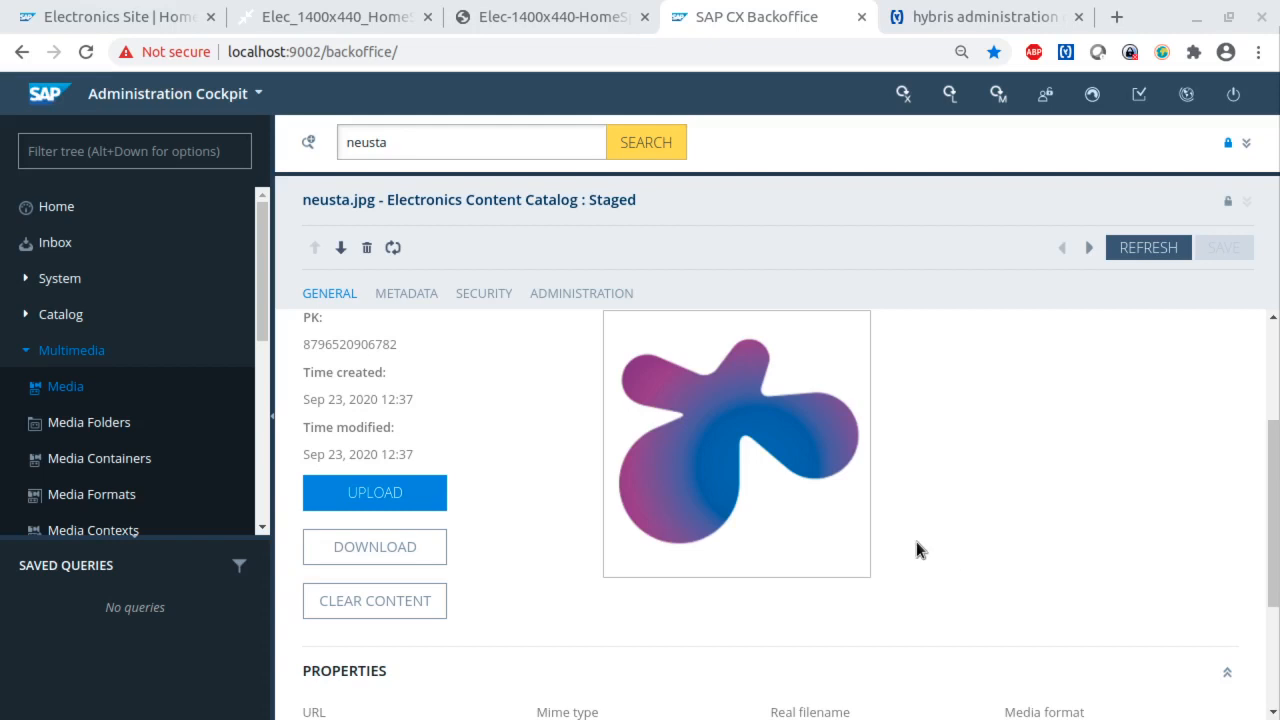
pyautogui.scroll(3, 917, 540)
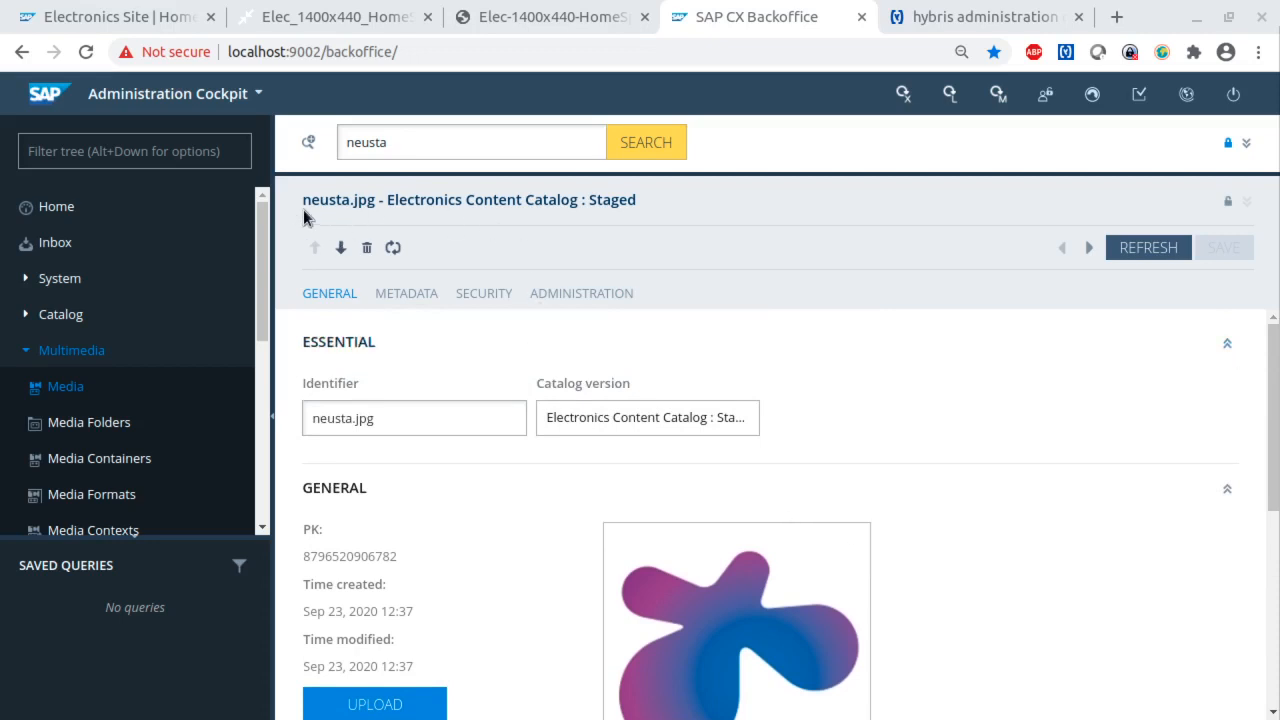
pyautogui.scroll(-3, 974, 500)
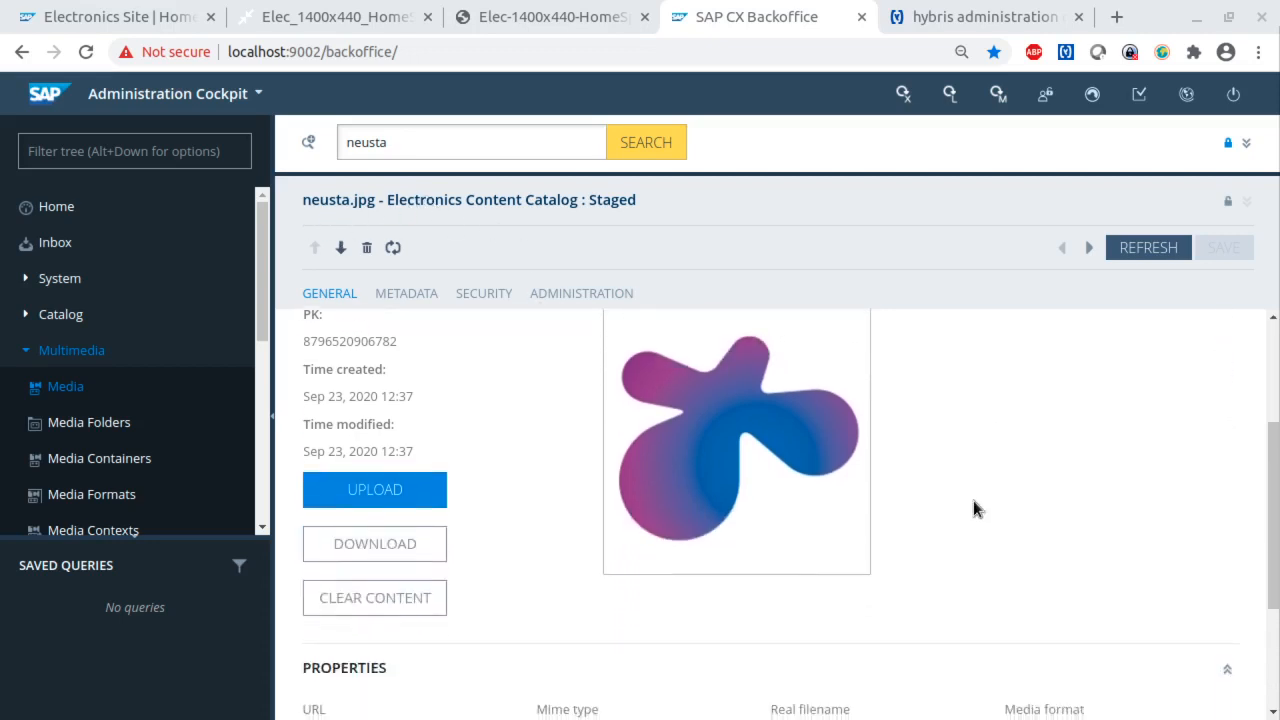
# - Start a new media container for neusta.jpg and set its catalog version to Electronics Content Catalog : Staged
pyautogui.scroll(-3, 973, 509)
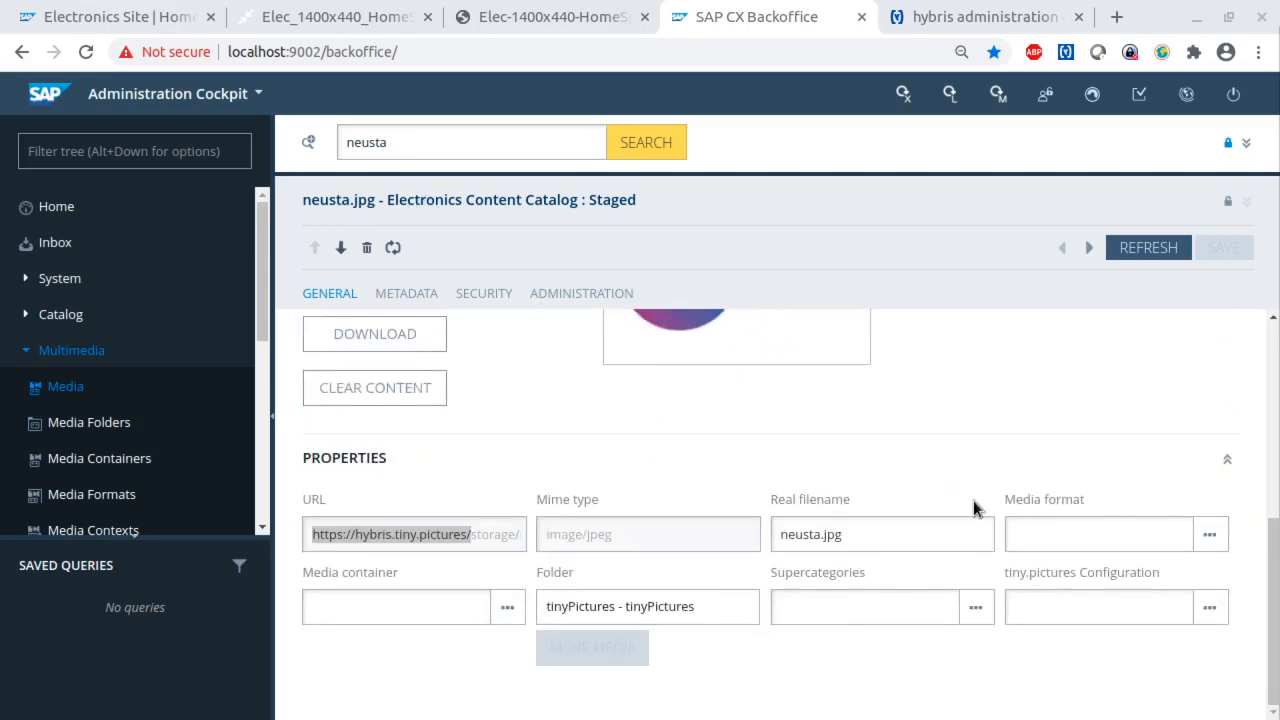
pyautogui.click(370, 607)
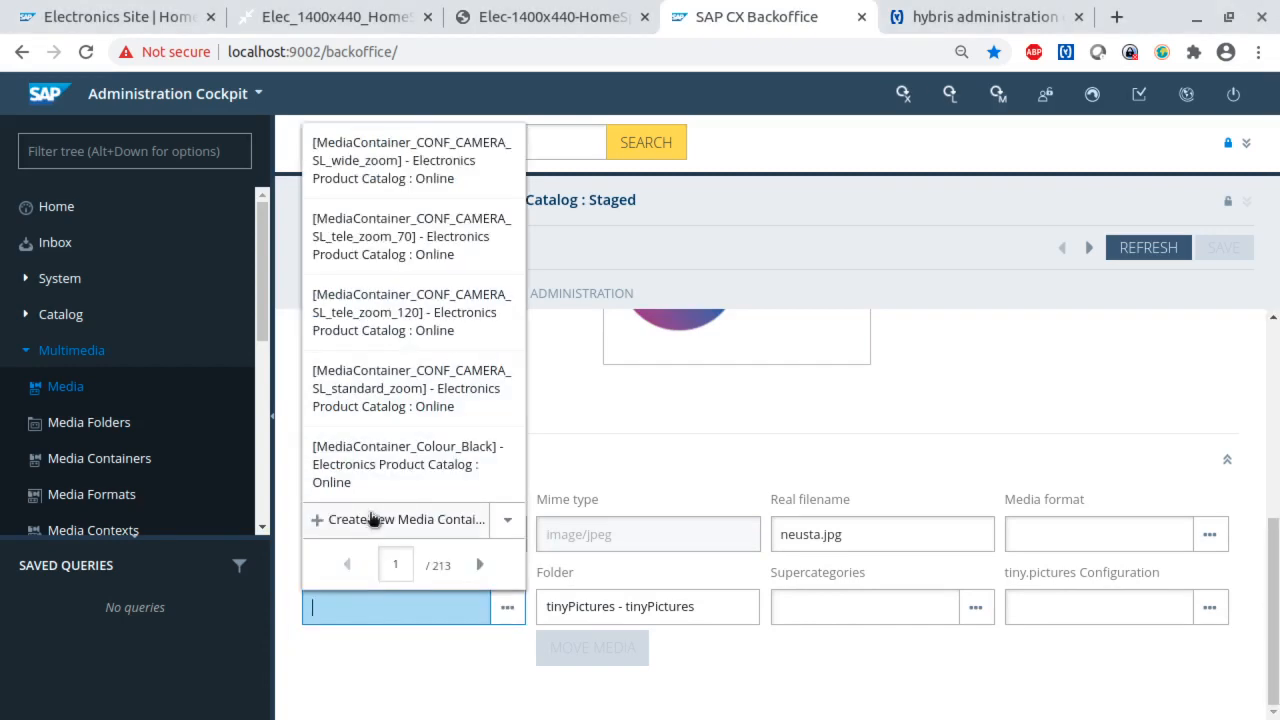
pyautogui.click(372, 518)
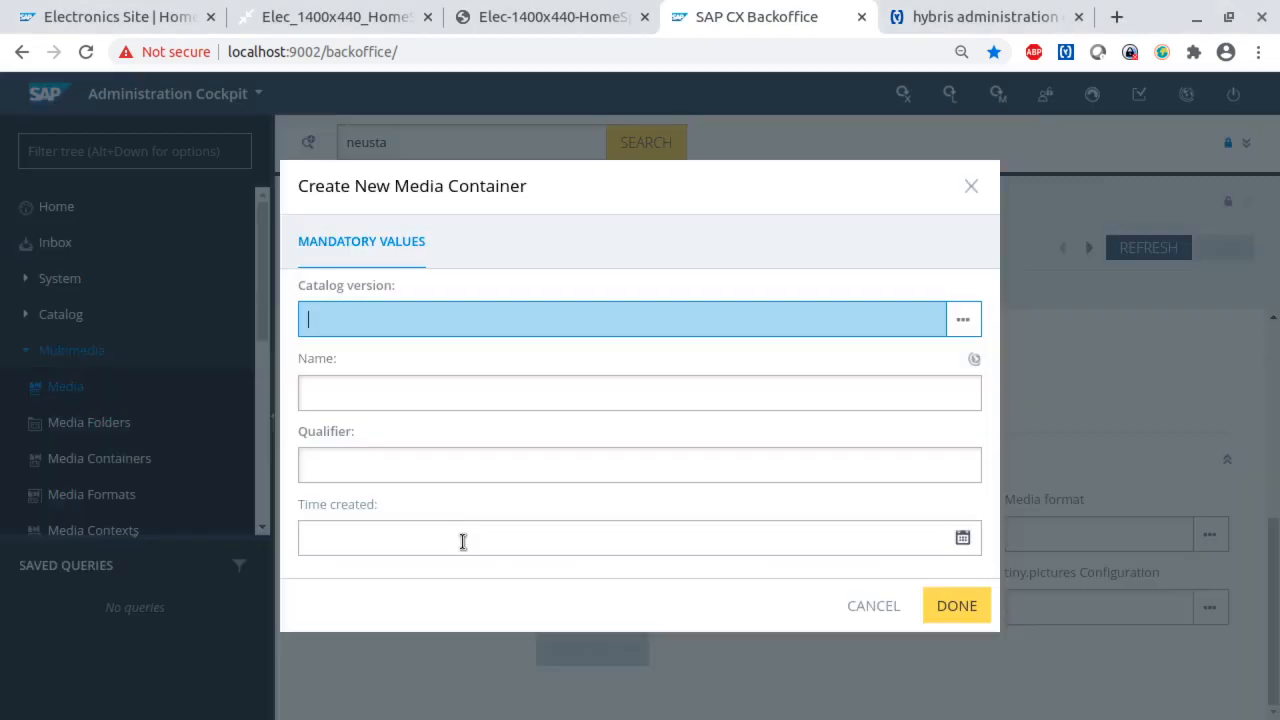
pyautogui.click(360, 326)
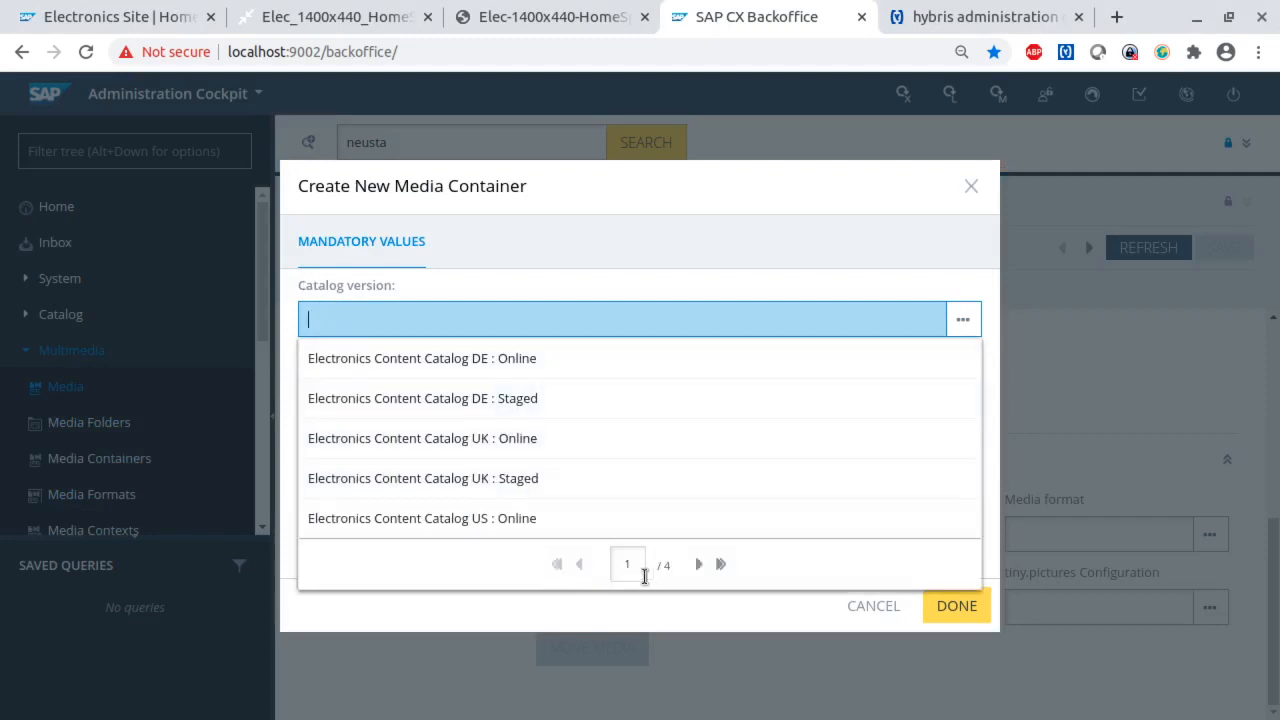
pyautogui.click(698, 564)
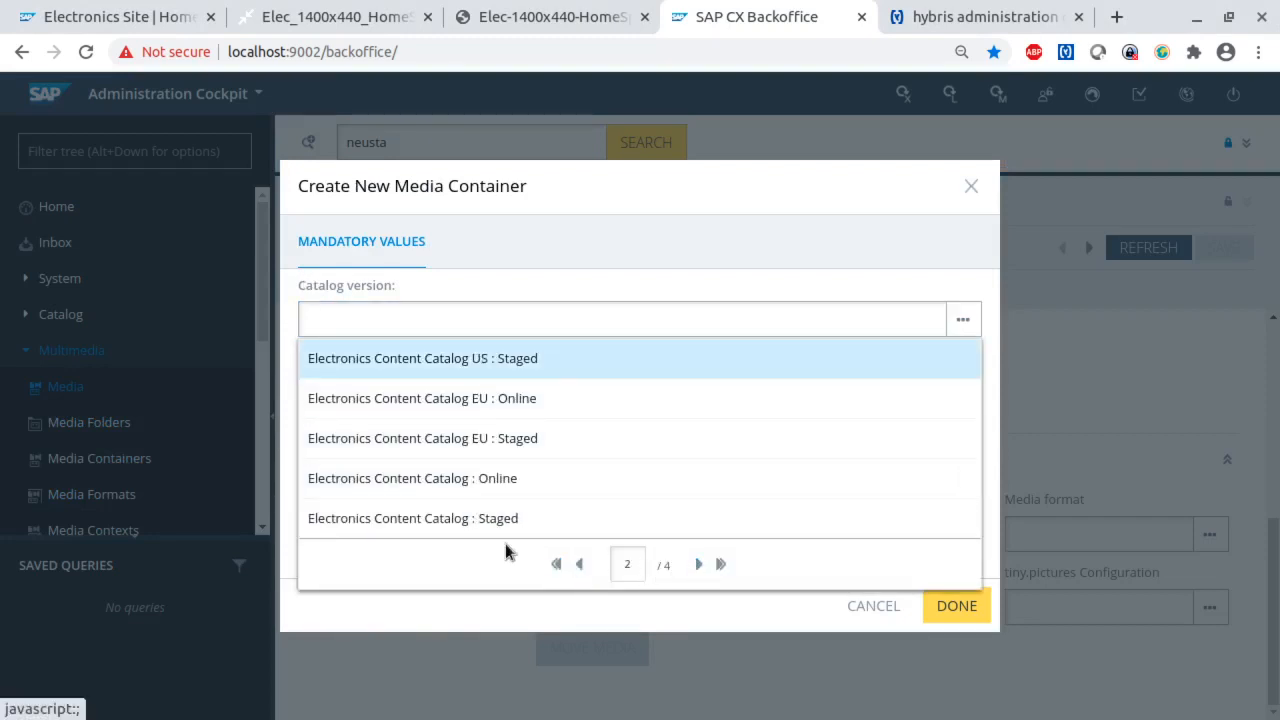
pyautogui.click(418, 517)
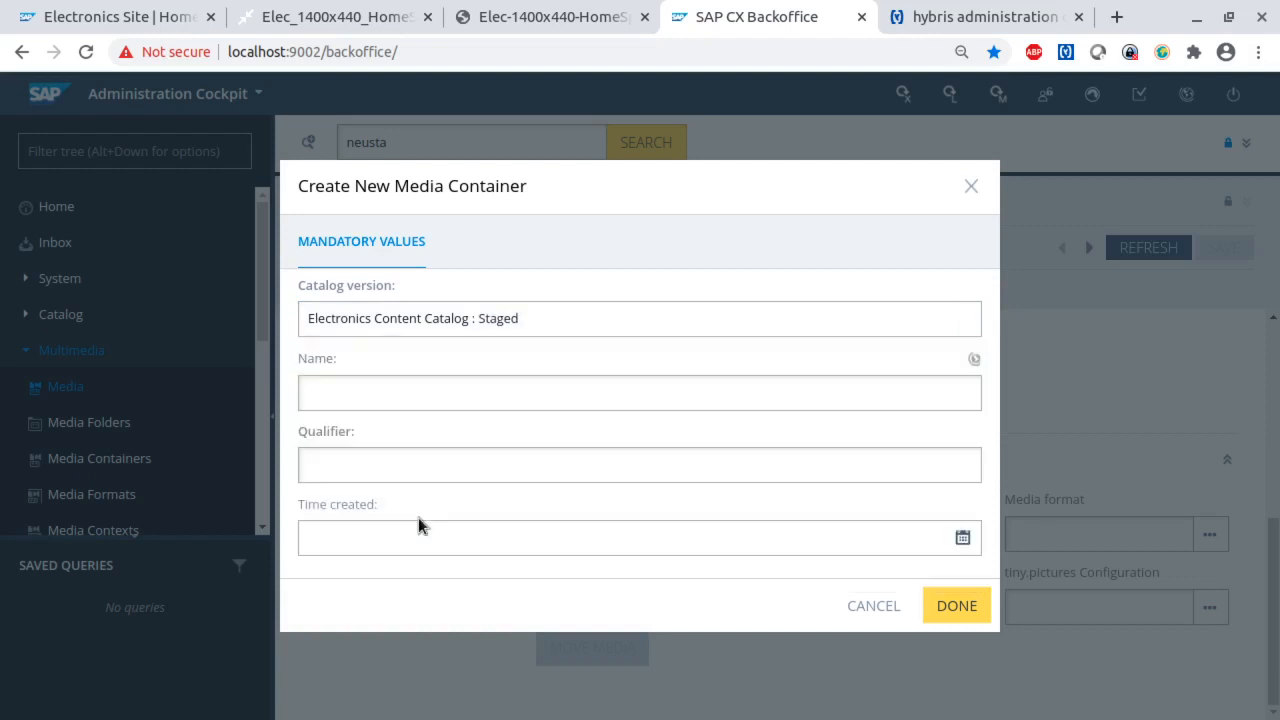
# - Give the new container the name and qualifier NeustaContainer, finish creating it, and save neusta.jpg with that container assigned
pyautogui.click(415, 393)
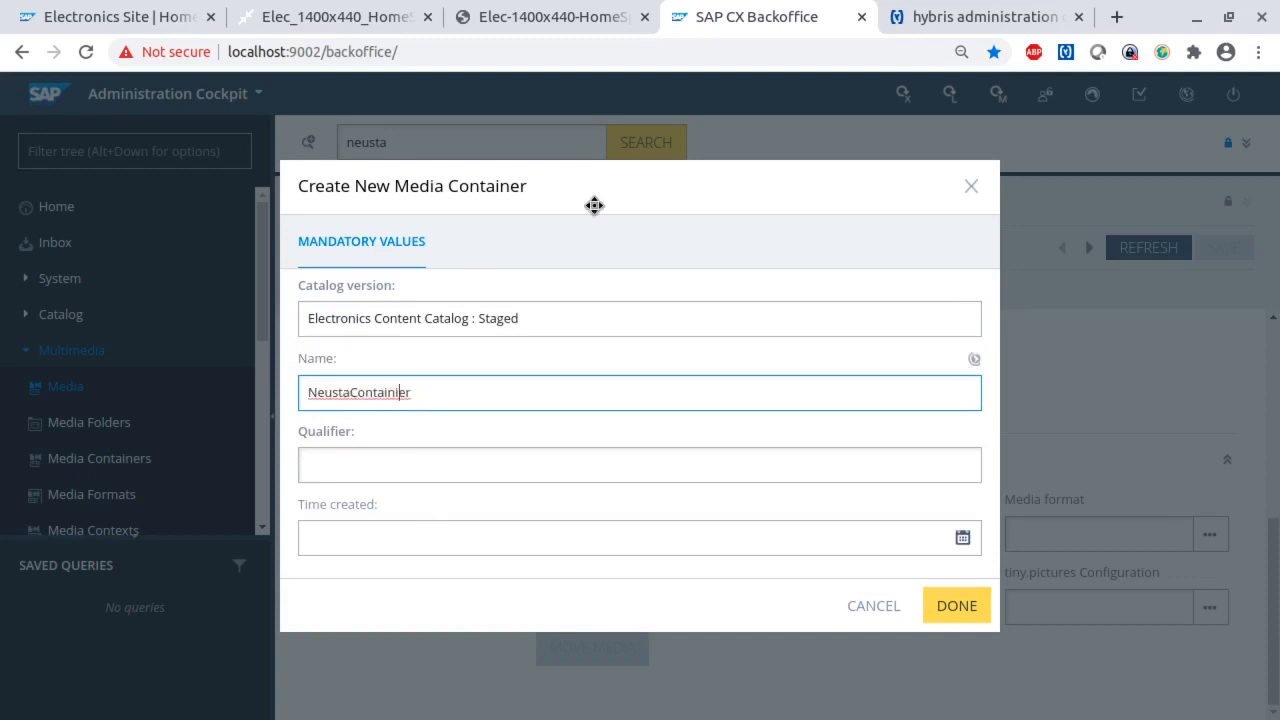
pyautogui.press('BackSpace')
pyautogui.hotkey('ctrl', 'a')
pyautogui.hotkey('ctrl', 'c')
pyautogui.press('Tab')
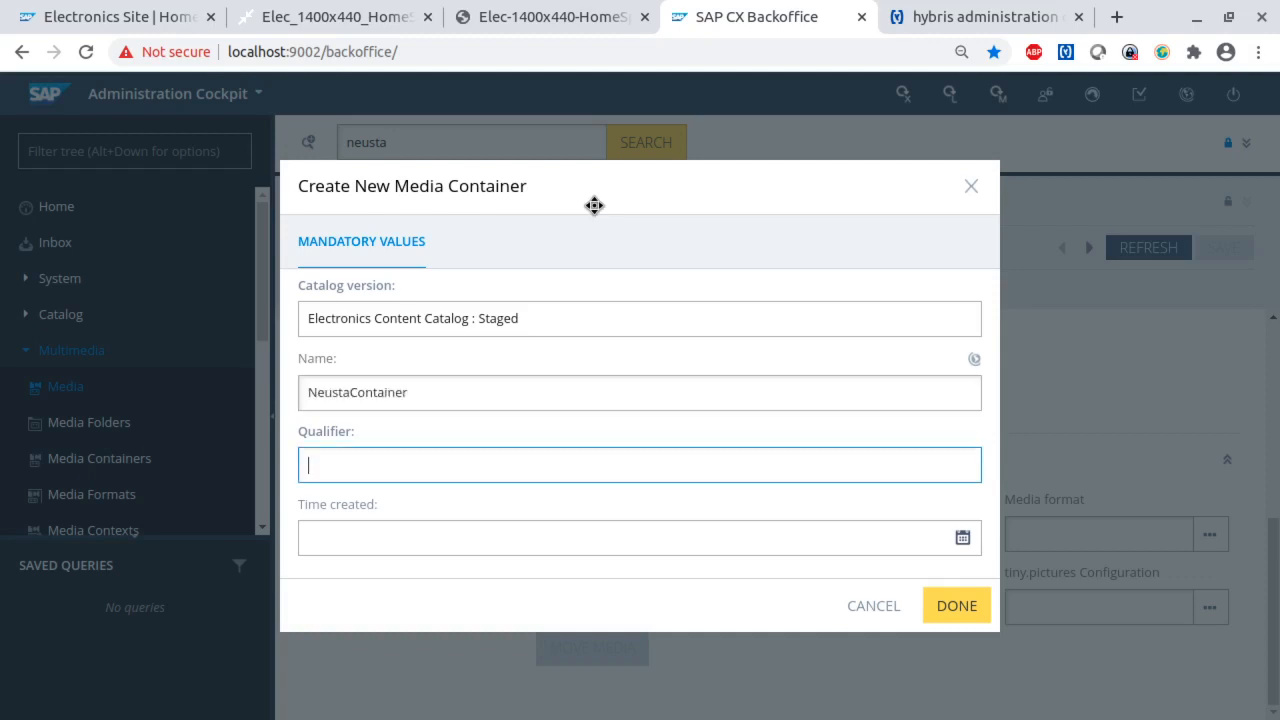
pyautogui.hotkey('ctrl', 'v')
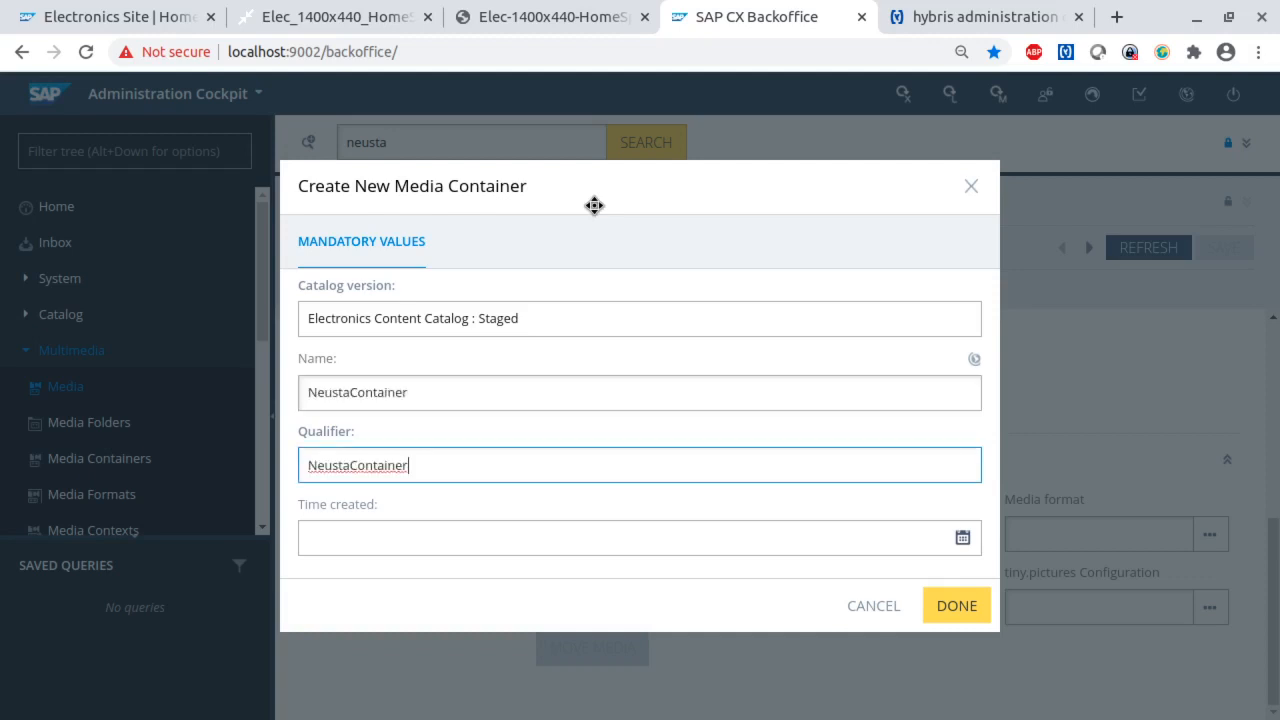
pyautogui.click(955, 604)
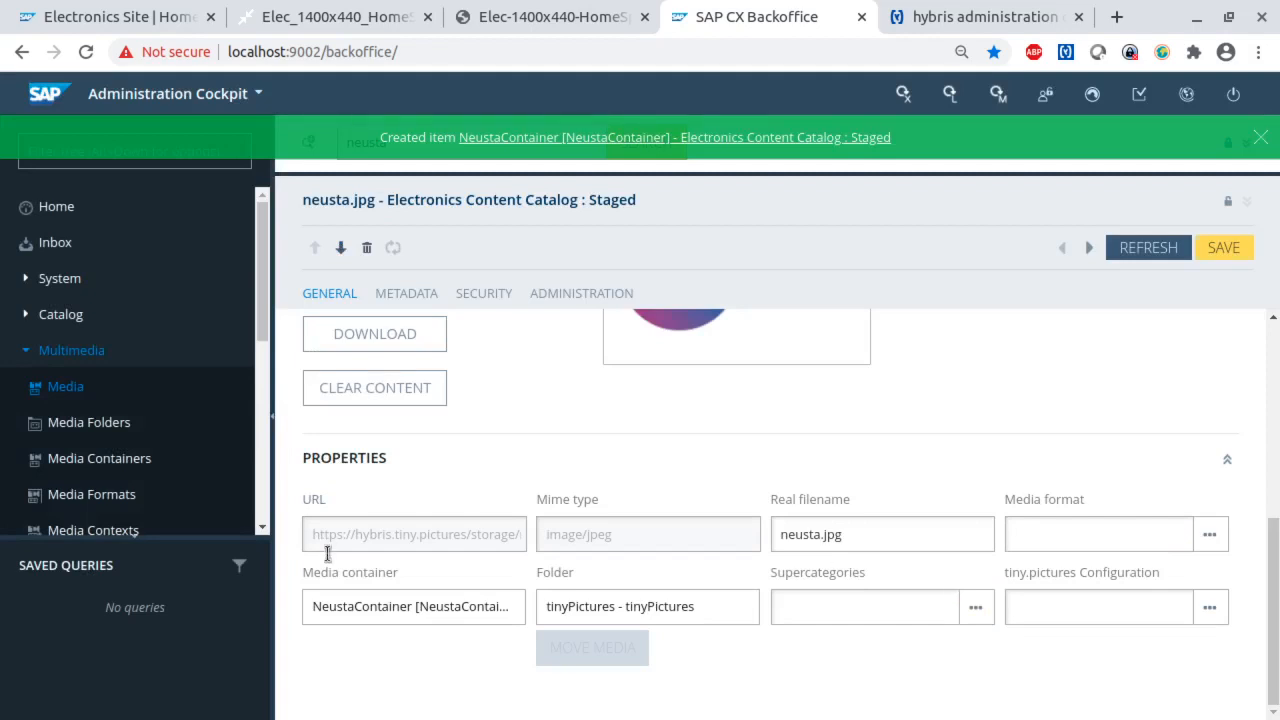
pyautogui.click(1222, 247)
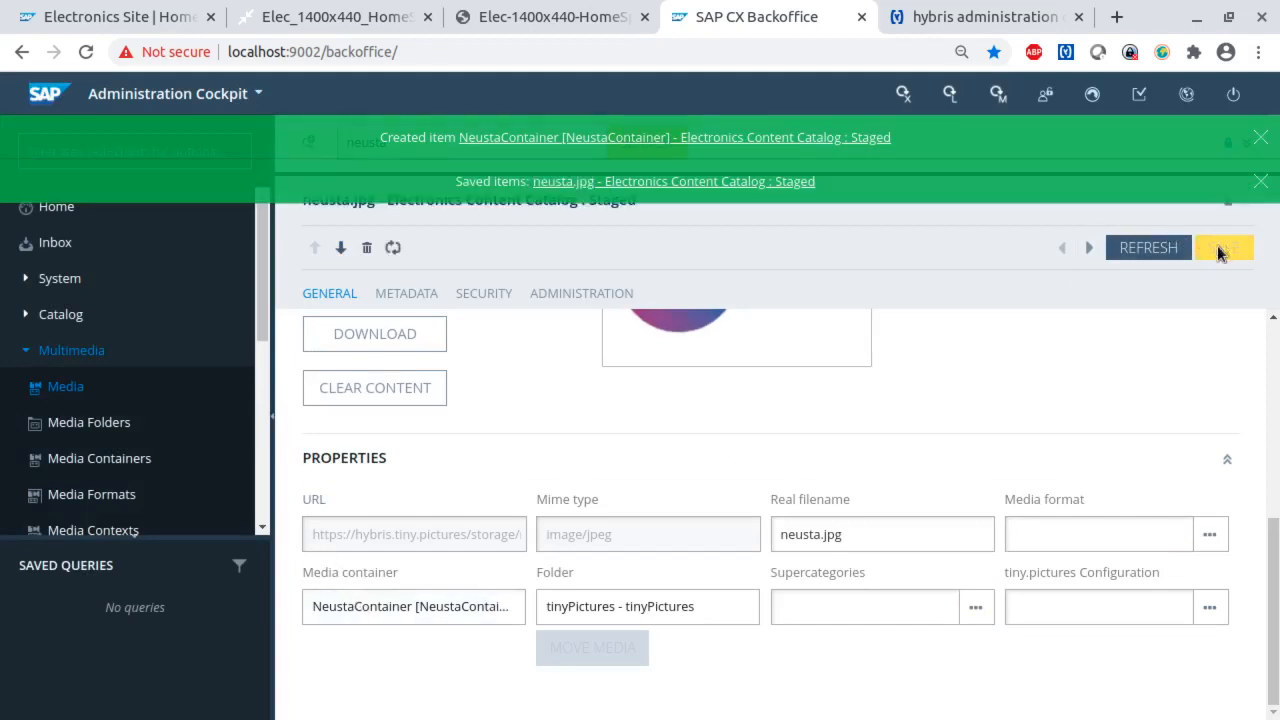
# - Open NeustaContainer from the neusta.jpg media and set its conversion group to Gallery conversion with tiny pictures
pyautogui.doubleClick(395, 609)
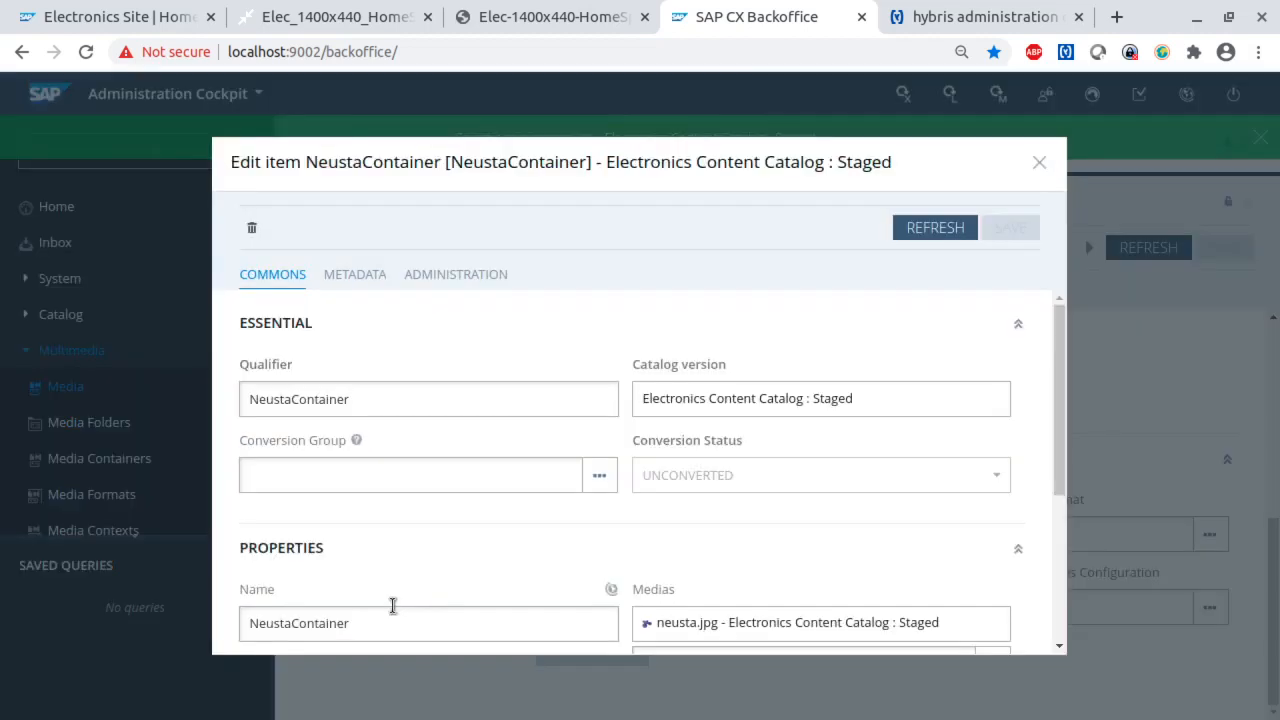
pyautogui.scroll(-2, 705, 537)
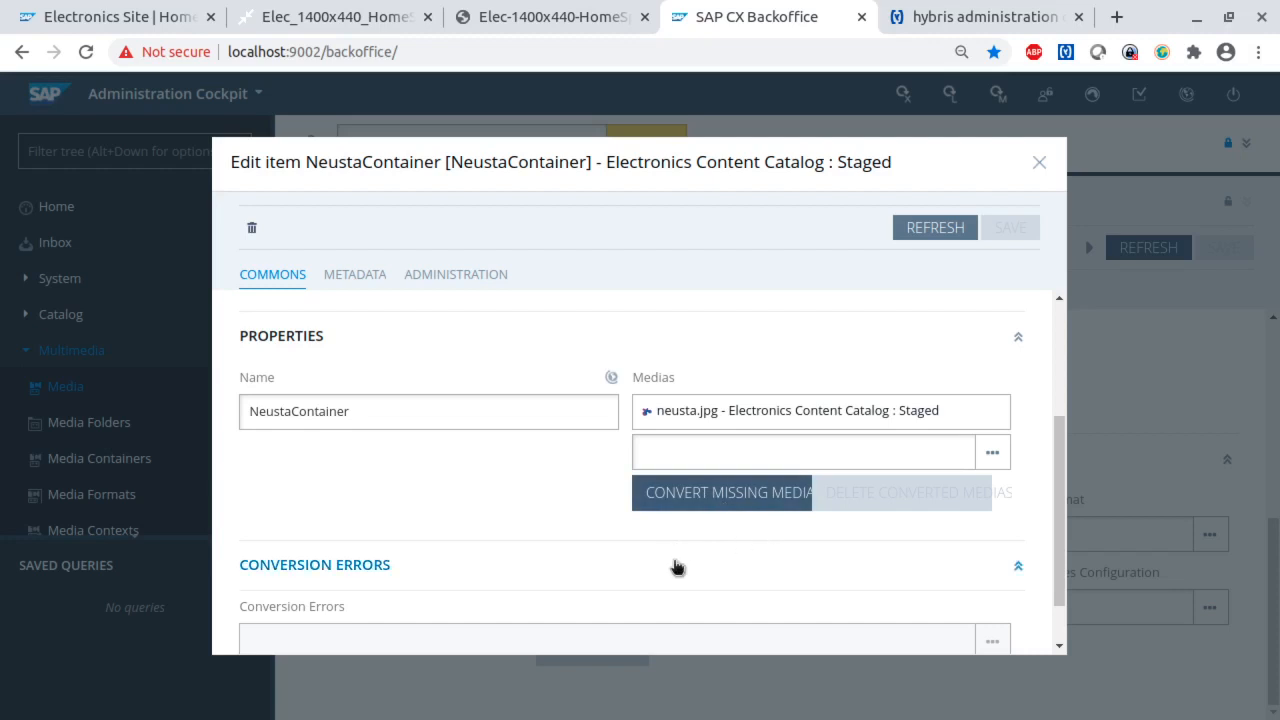
pyautogui.scroll(3, 501, 512)
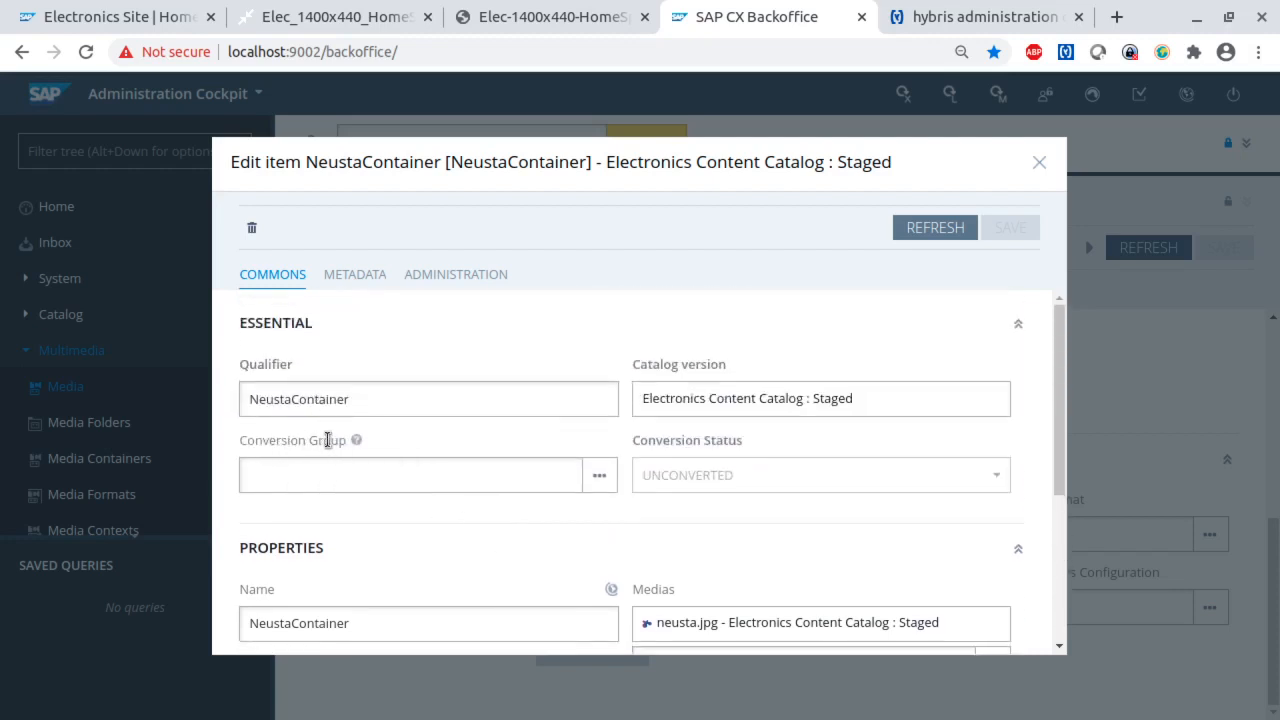
pyautogui.click(357, 474)
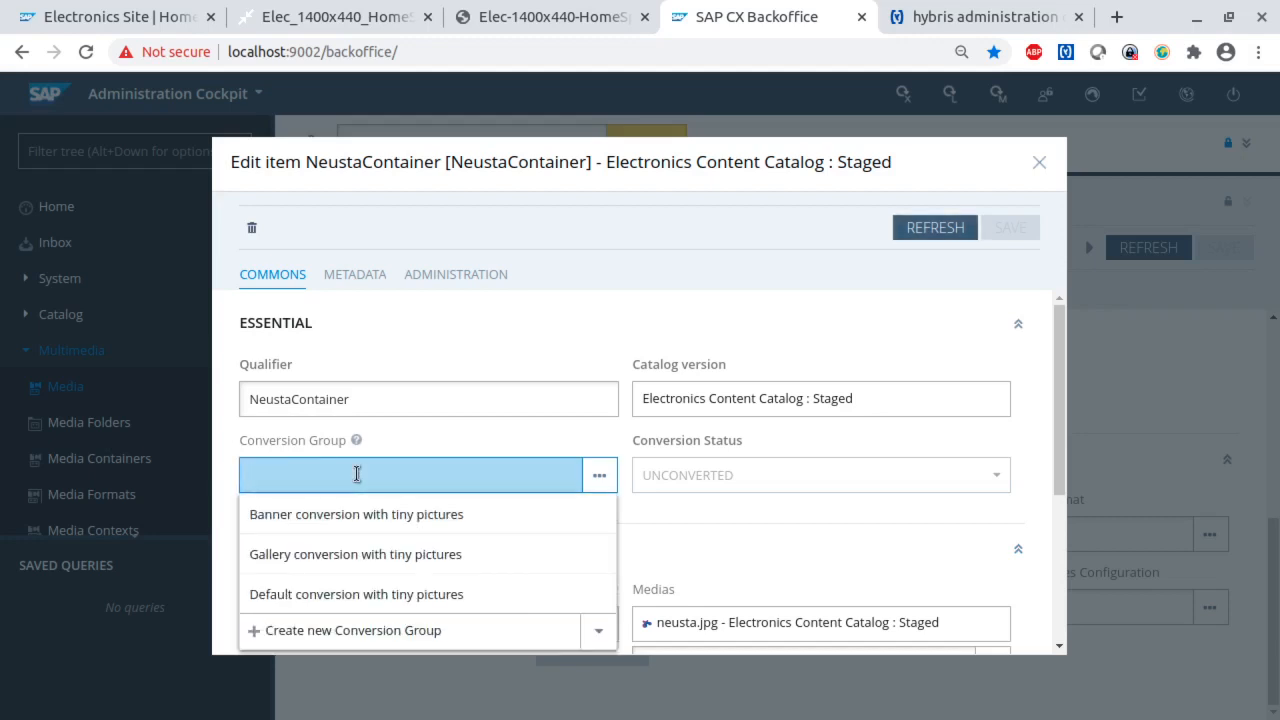
pyautogui.scroll(-2, 528, 531)
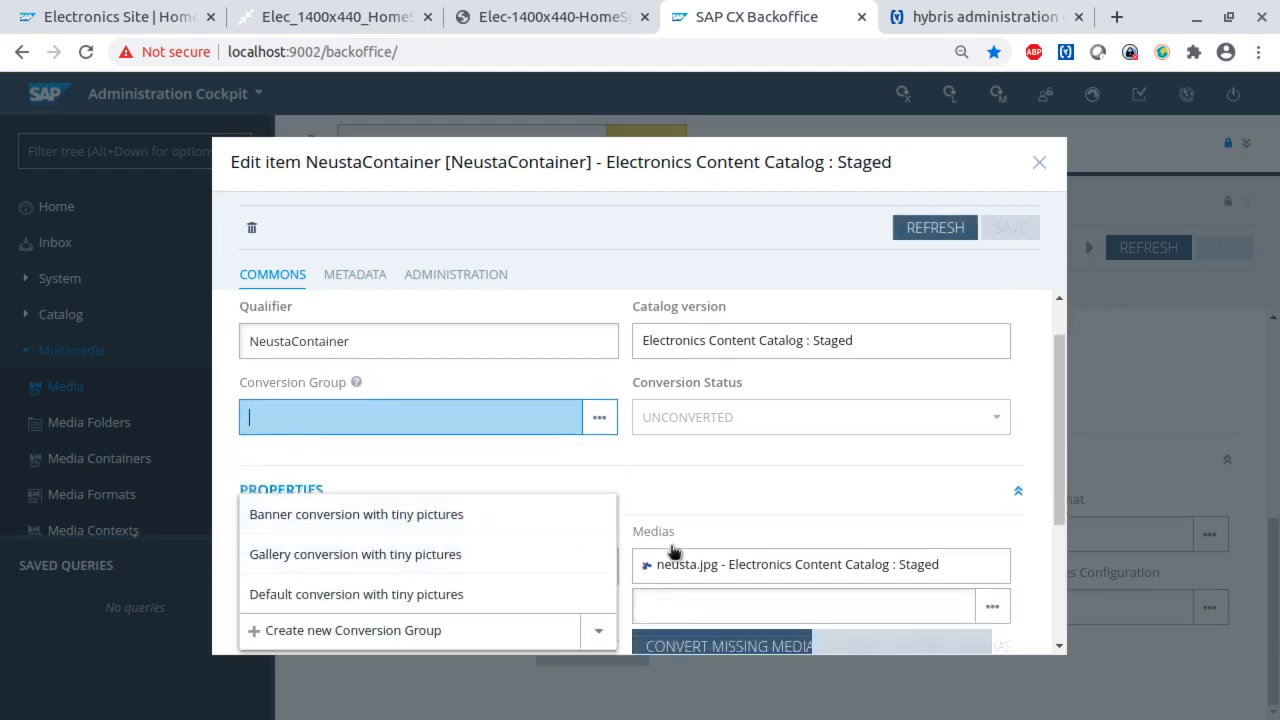
pyautogui.scroll(2, 491, 556)
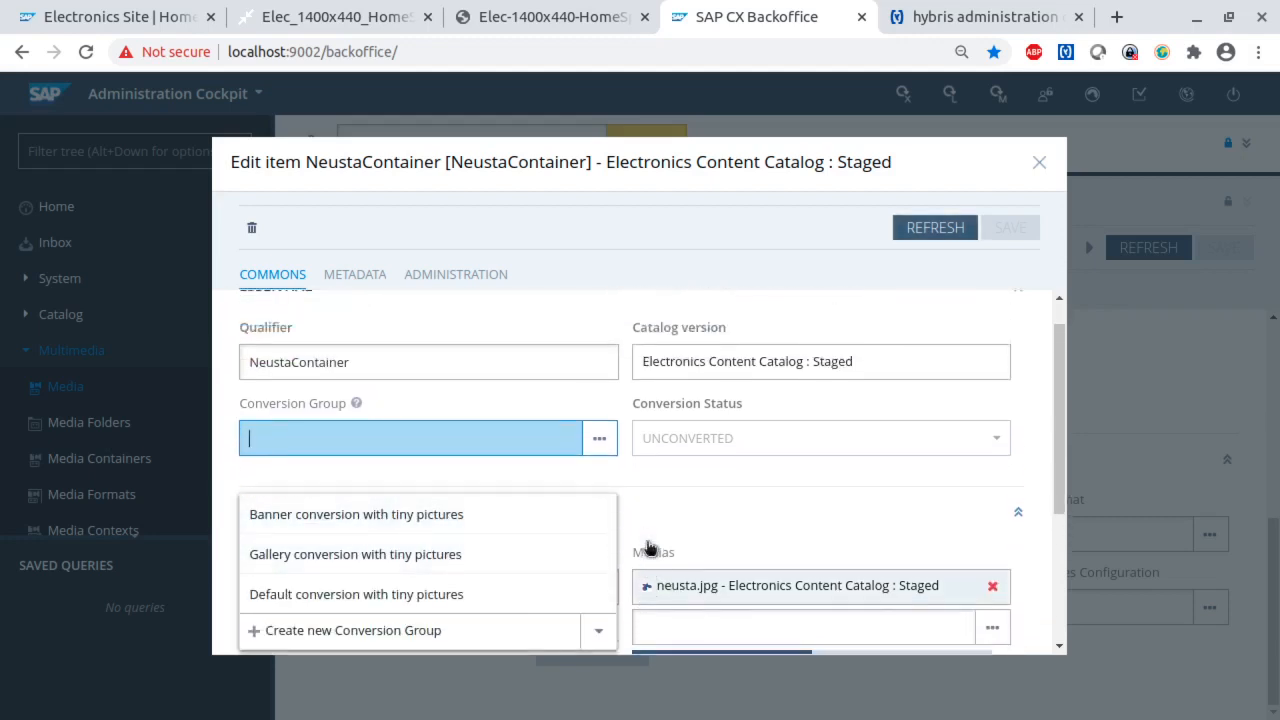
pyautogui.scroll(-1, 648, 548)
pyautogui.scroll(1, 648, 548)
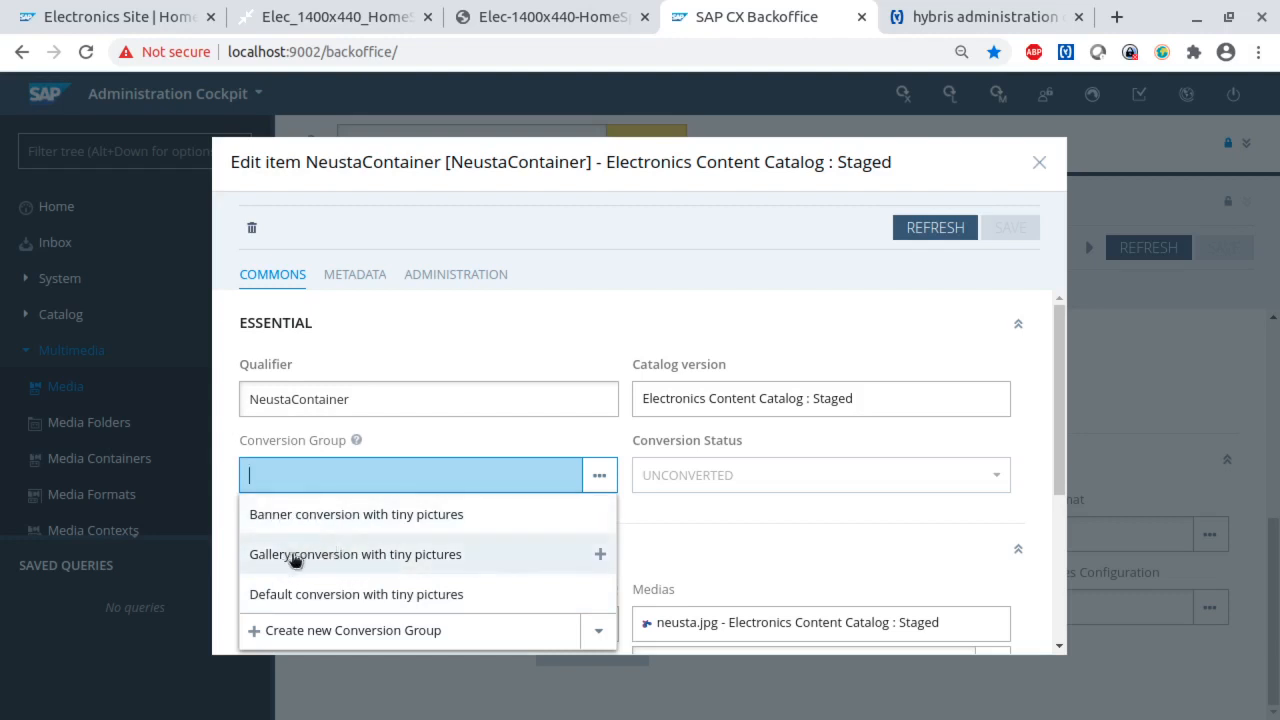
pyautogui.click(410, 556)
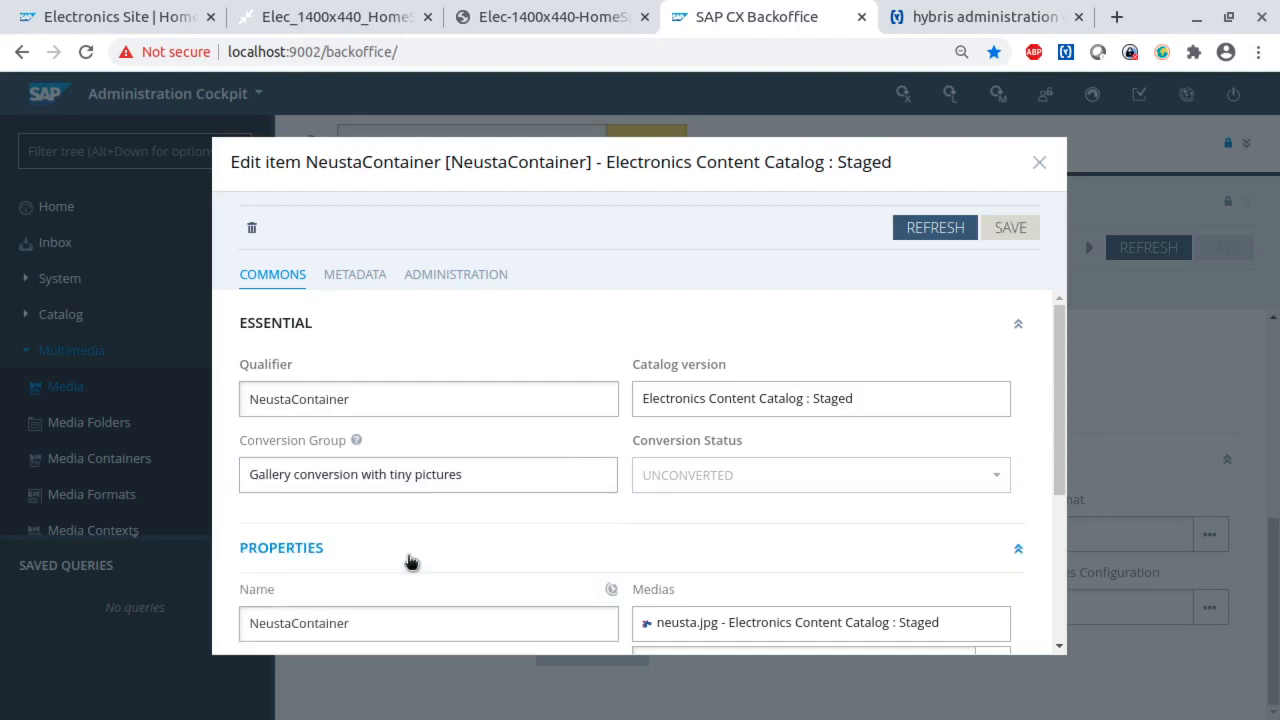
# - Open the container's assigned conversion group, examine its supported formats, and close it again
pyautogui.doubleClick(394, 478)
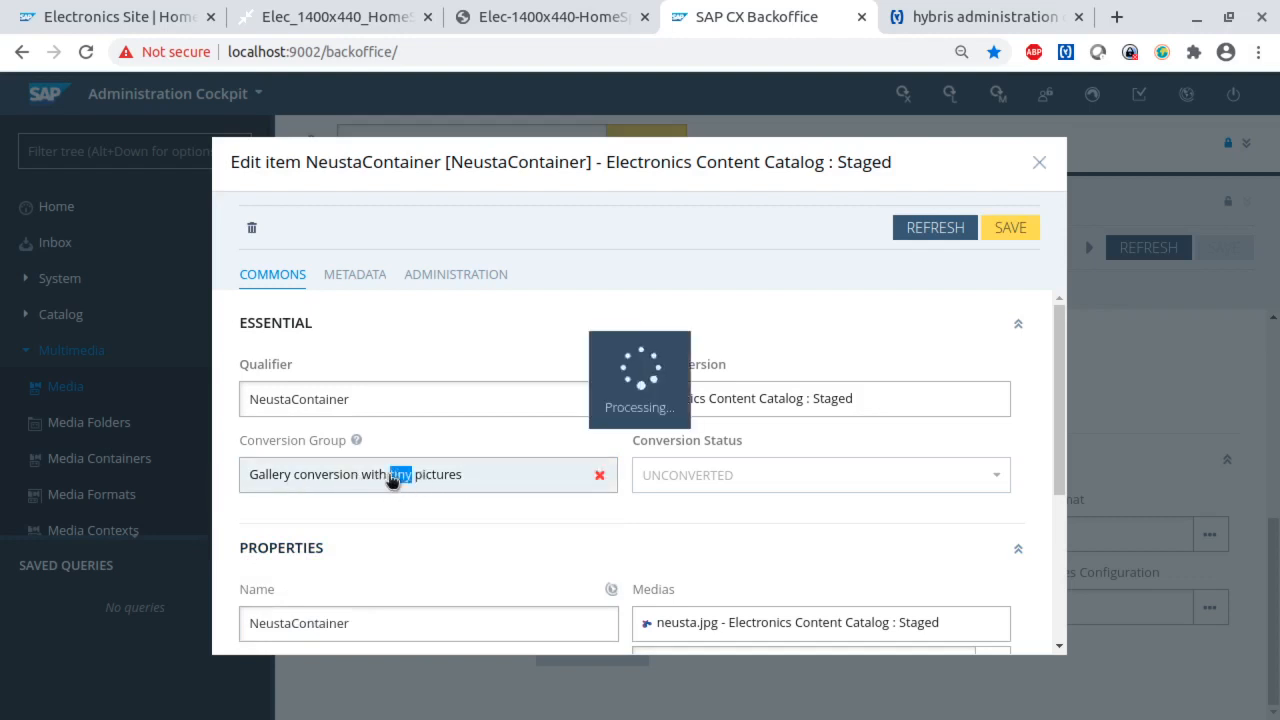
pyautogui.scroll(-3, 603, 500)
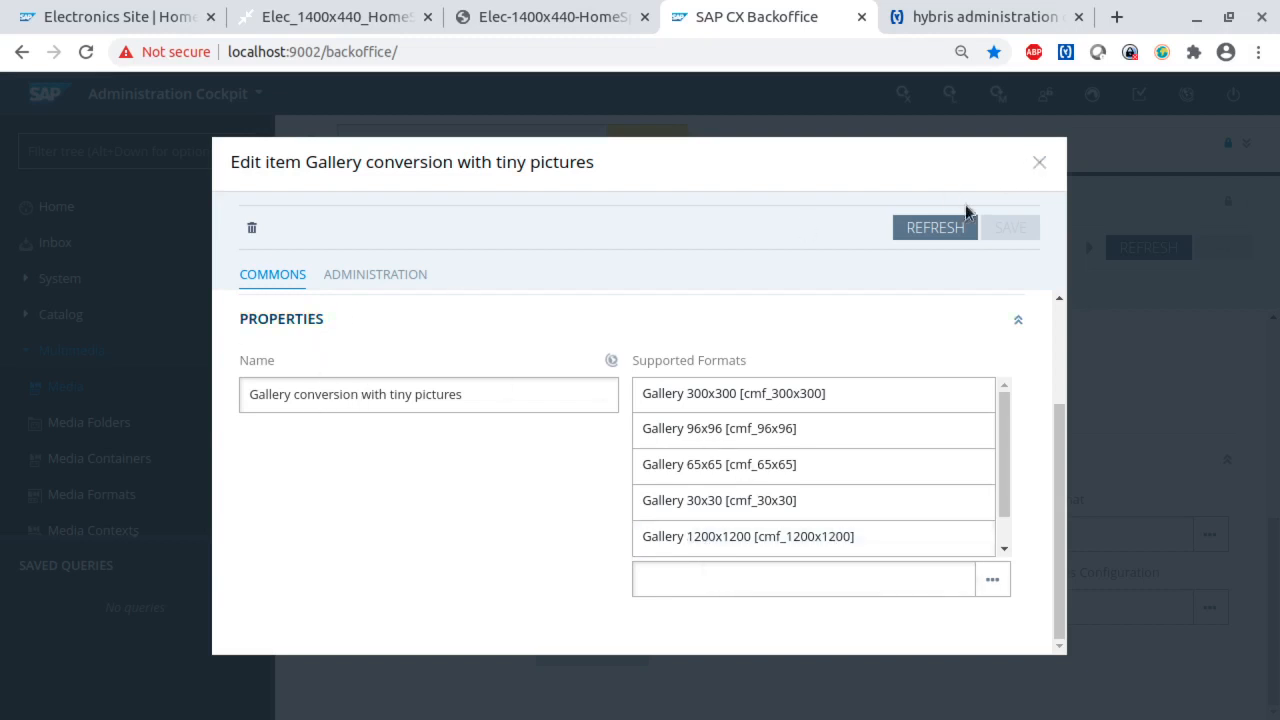
pyautogui.click(1039, 162)
# - Review the container's medias and conversion settings, and save NeustaContainer with its new conversion group
pyautogui.scroll(-1, 450, 526)
pyautogui.scroll(-3, 451, 517)
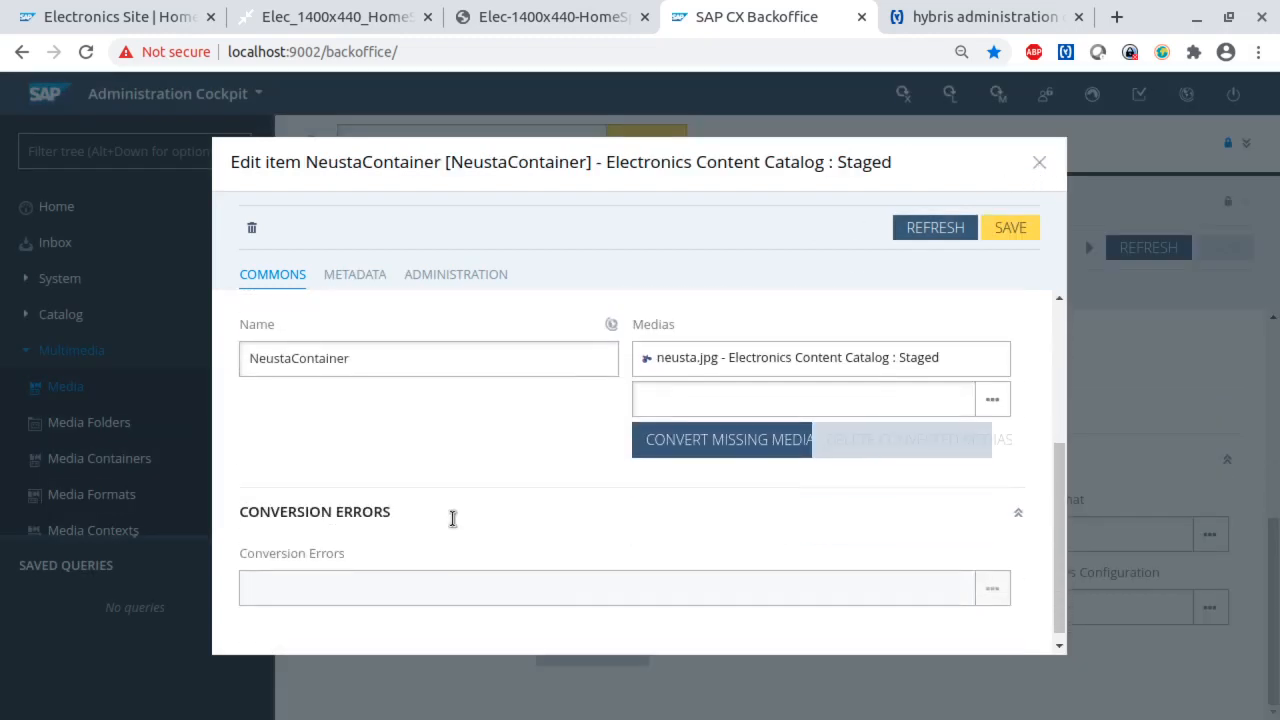
pyautogui.scroll(4, 451, 523)
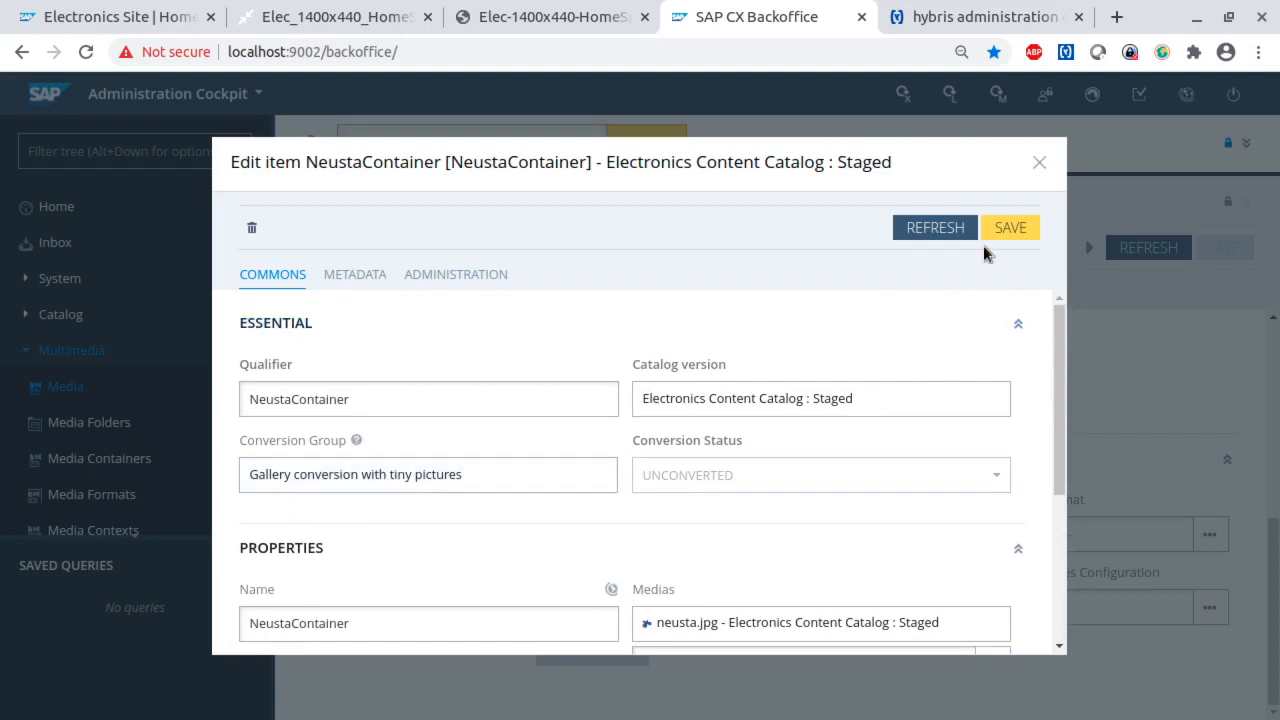
pyautogui.click(1008, 228)
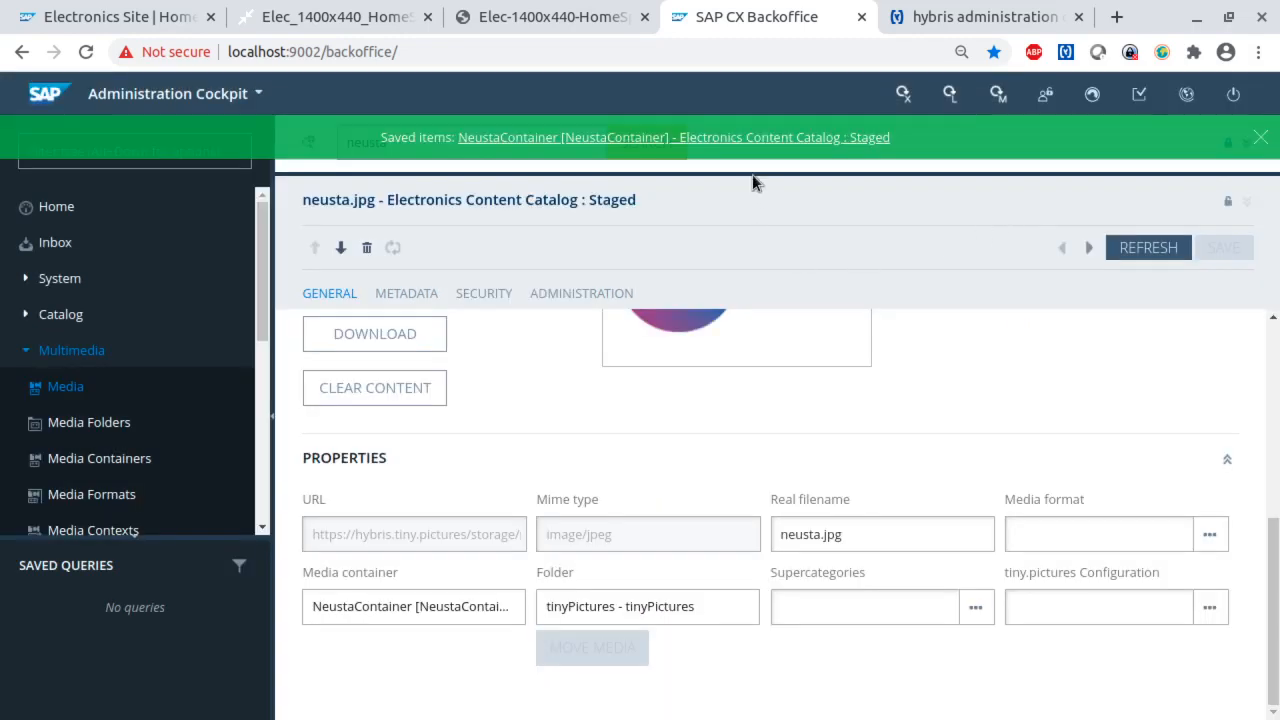
# - Reopen NeustaContainer from the neusta.jpg media and go to its medias and conversion options
pyautogui.click(416, 614)
pyautogui.scroll(-3, 800, 378)
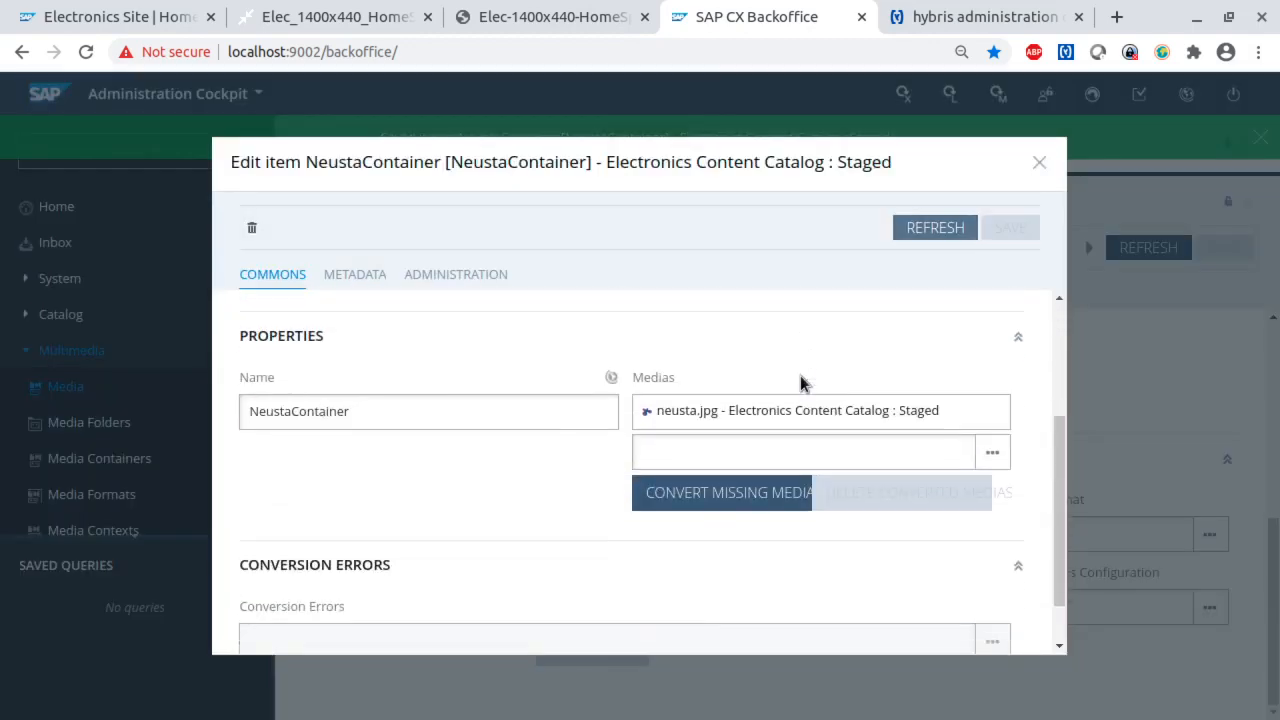
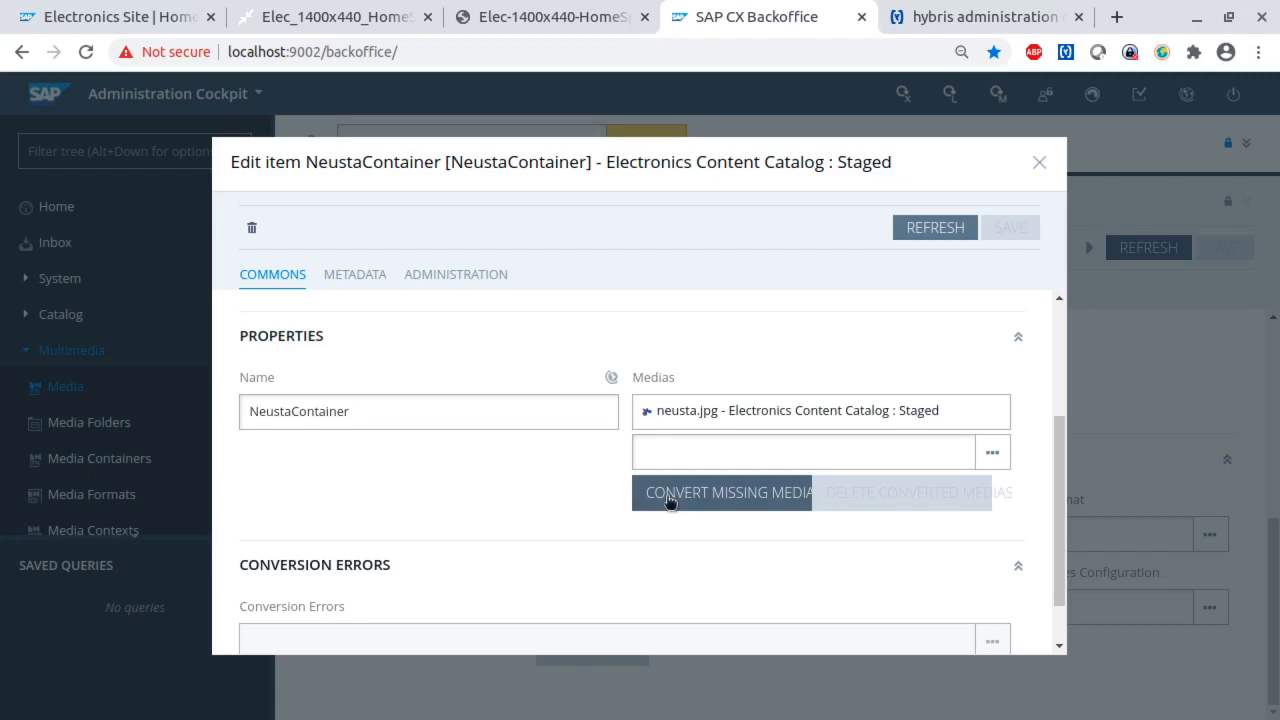
# - Convert NeustaContainer's missing medias, then open neusta.jpg_cmf_515x515 and examine the width parameter in its URL
pyautogui.click(670, 502)
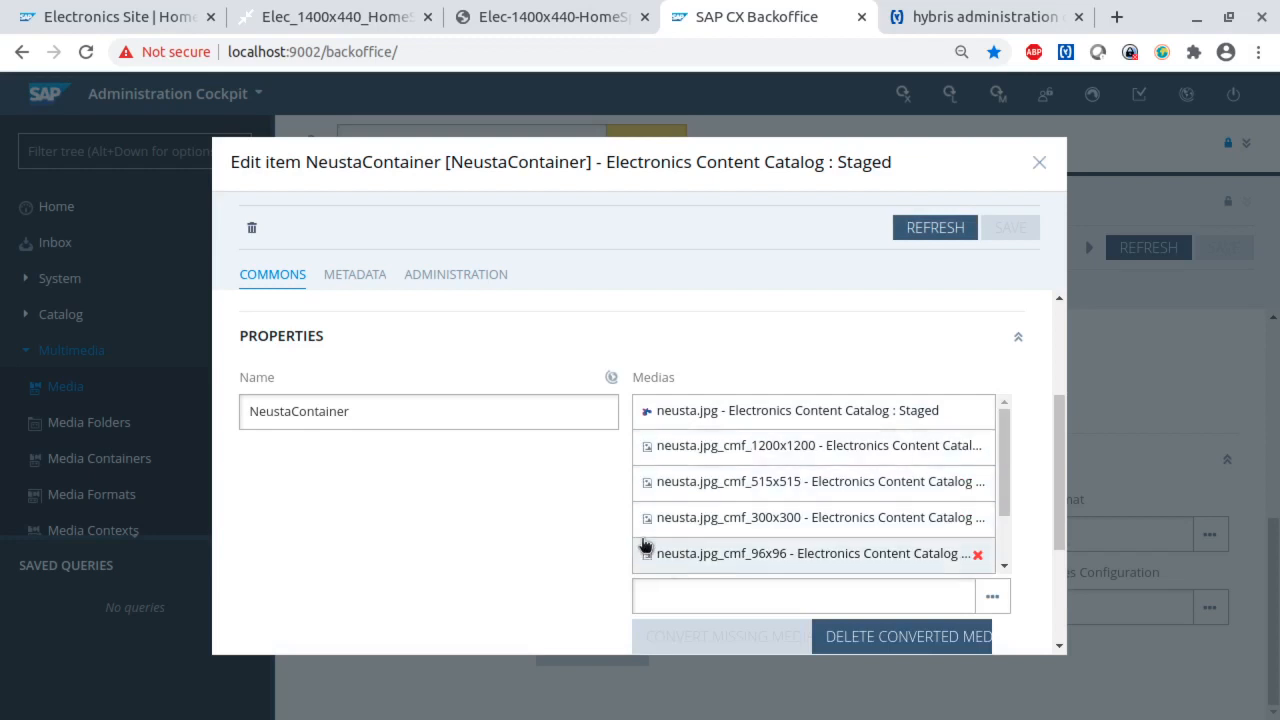
pyautogui.doubleClick(722, 488)
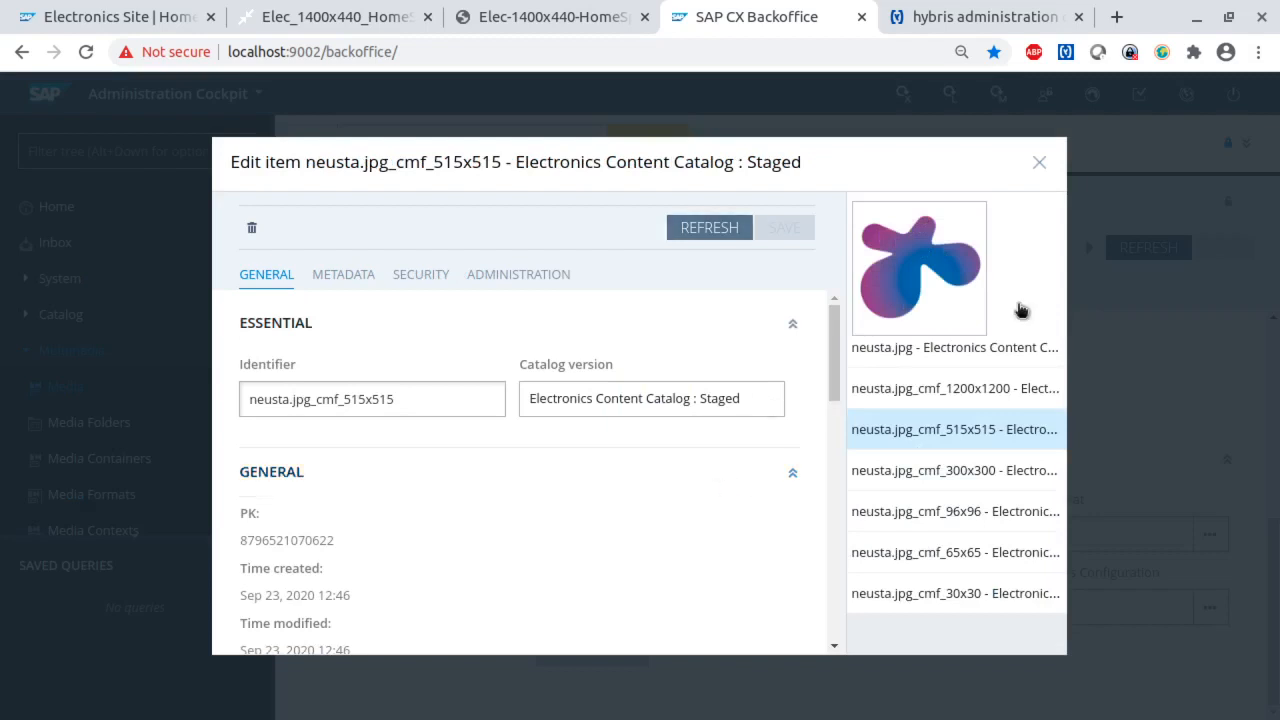
pyautogui.scroll(-4, 435, 540)
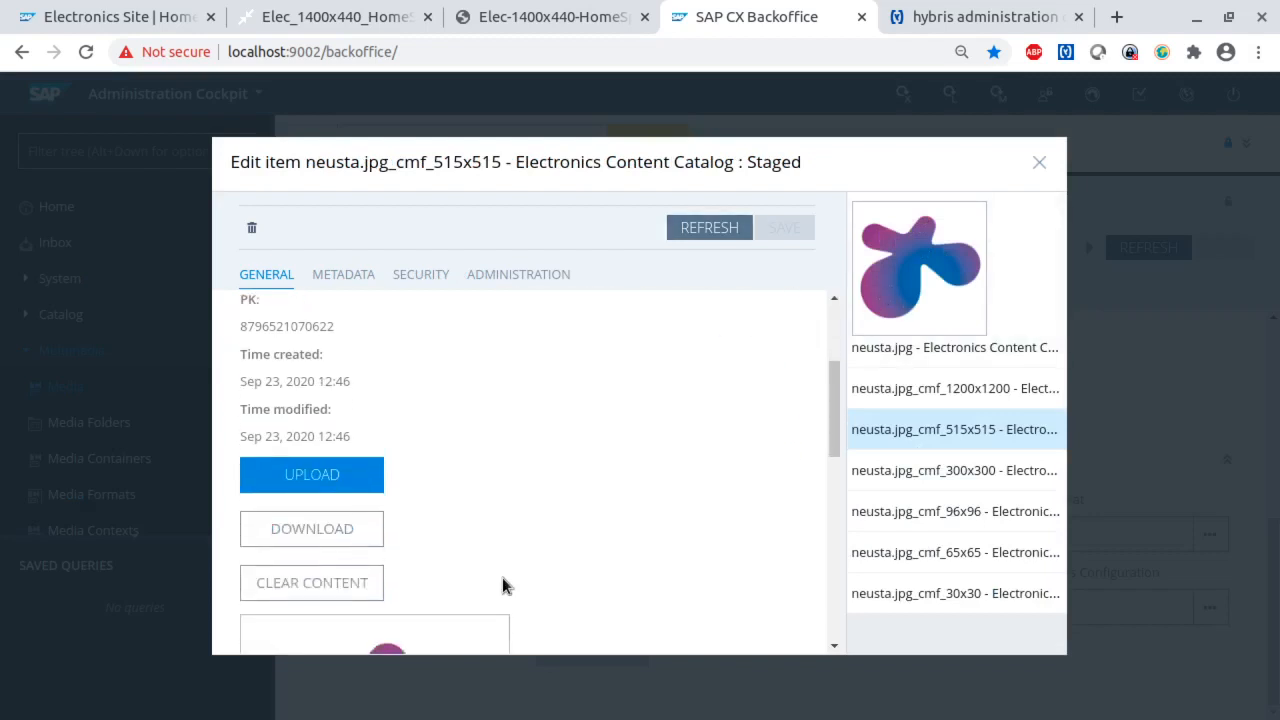
pyautogui.scroll(-5, 592, 517)
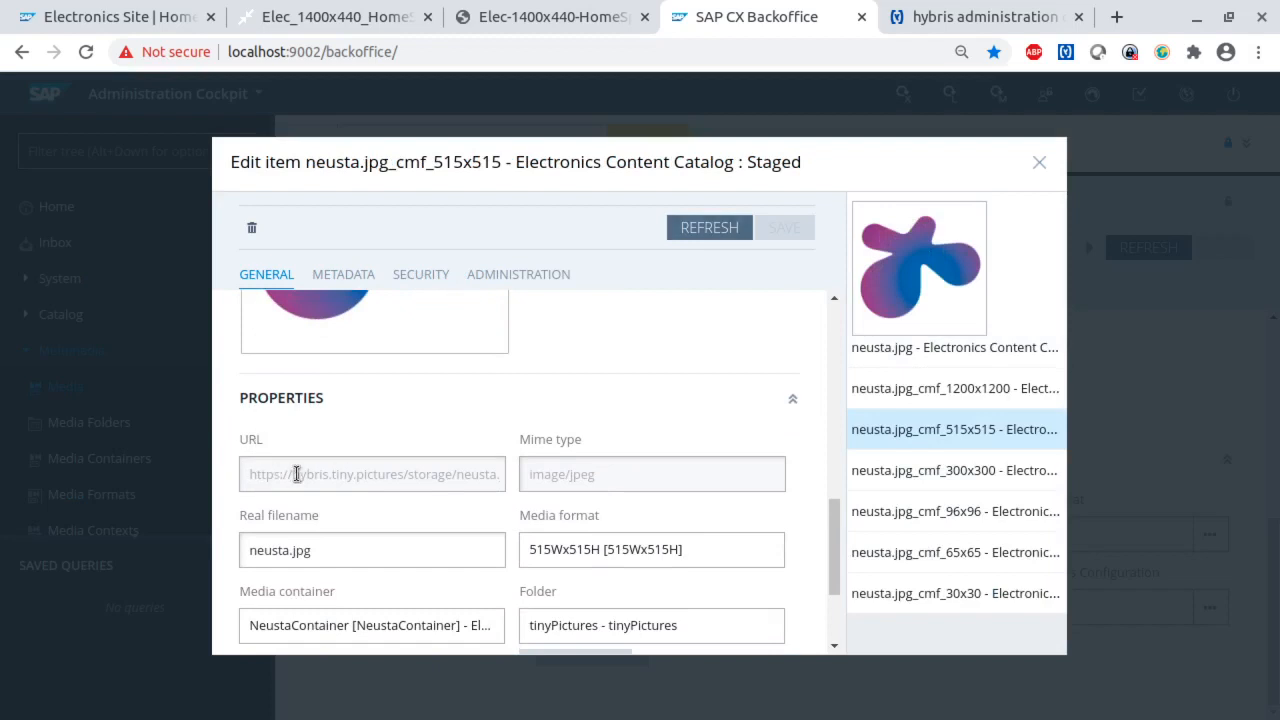
pyautogui.moveTo(371, 477); pyautogui.dragTo(533, 480)
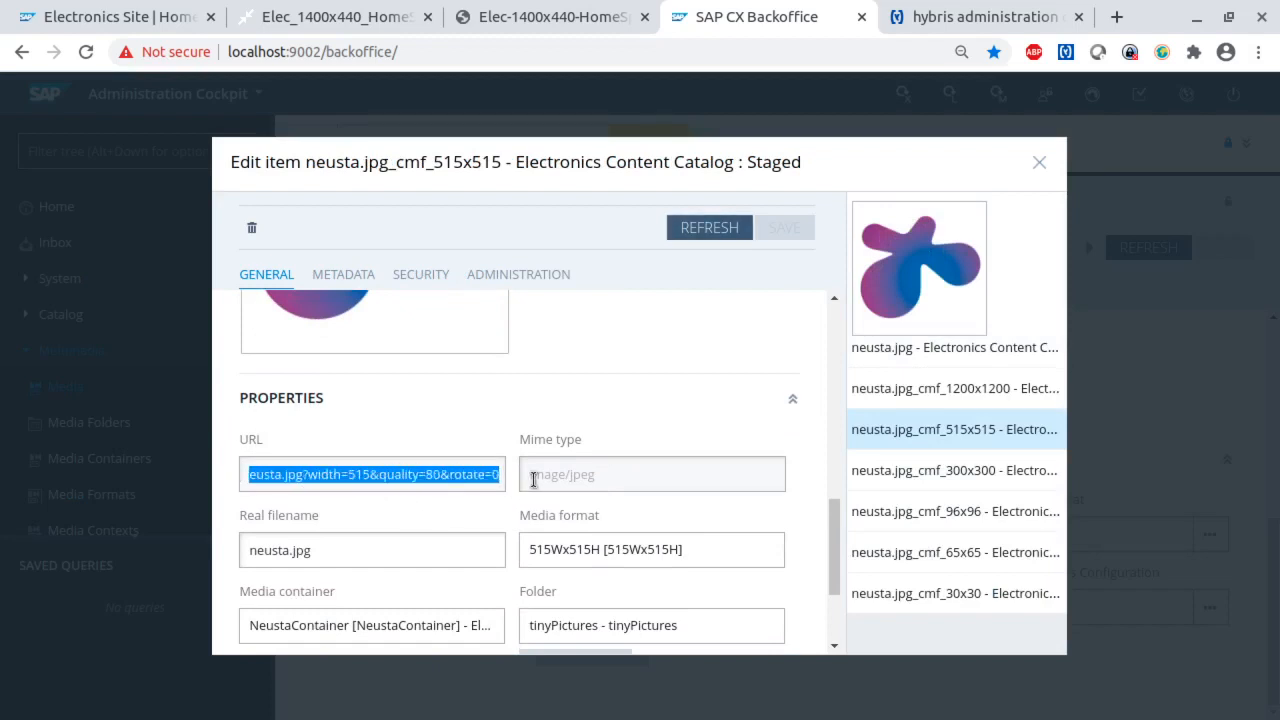
pyautogui.click(334, 472)
pyautogui.moveTo(307, 474); pyautogui.dragTo(499, 477)
pyautogui.moveTo(342, 474); pyautogui.dragTo(362, 476)
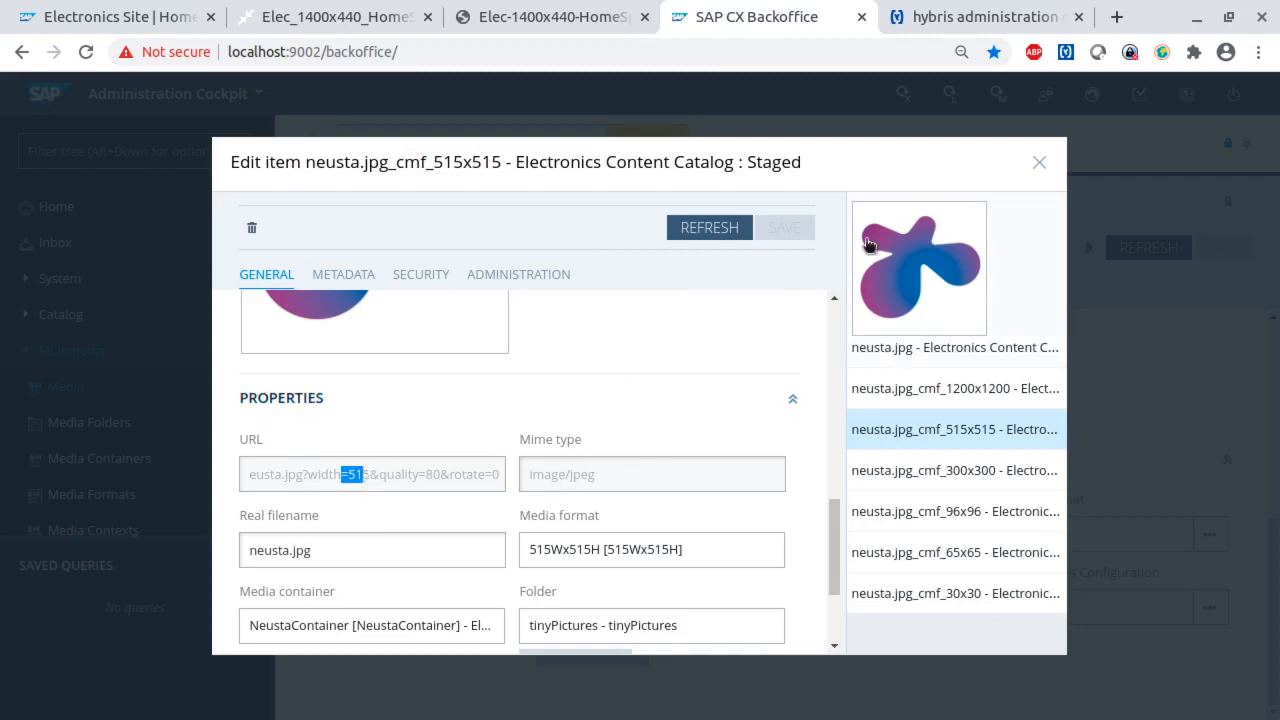
# - View the 300x300 and 96x96 conversions, check the 96x96 media's URL, and close the media and its container
pyautogui.click(911, 480)
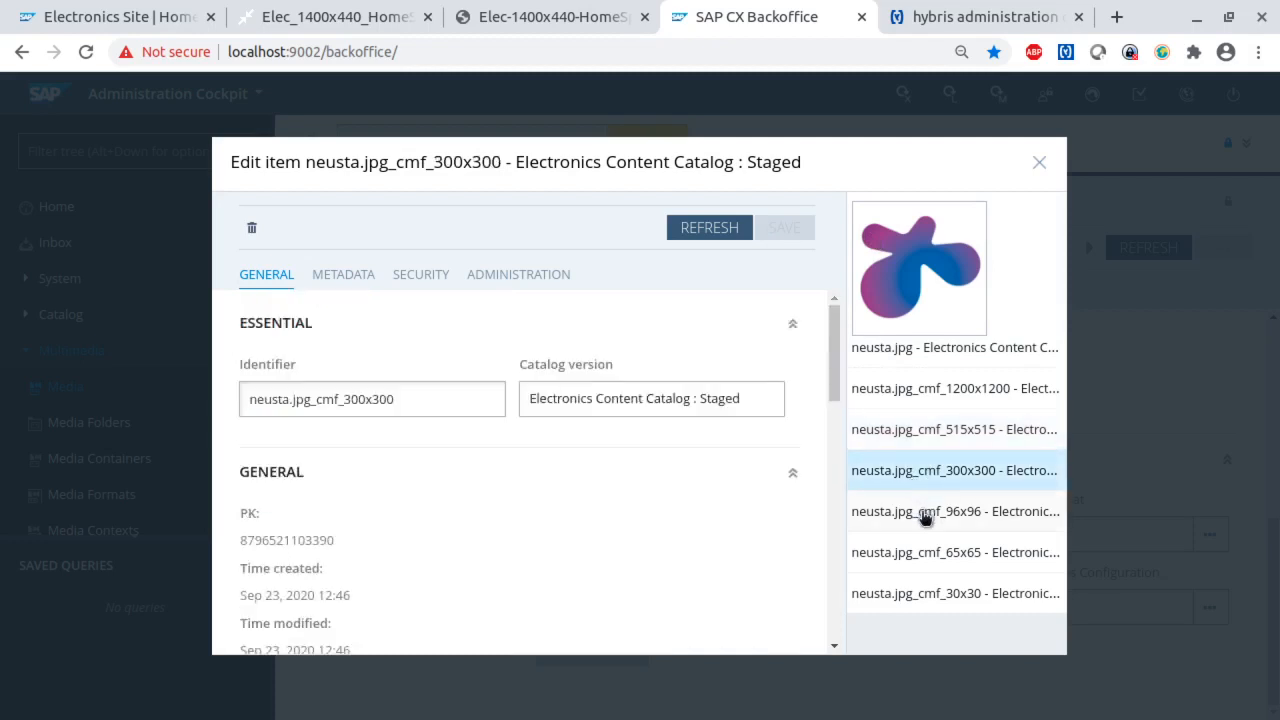
pyautogui.click(922, 512)
pyautogui.scroll(-6, 442, 519)
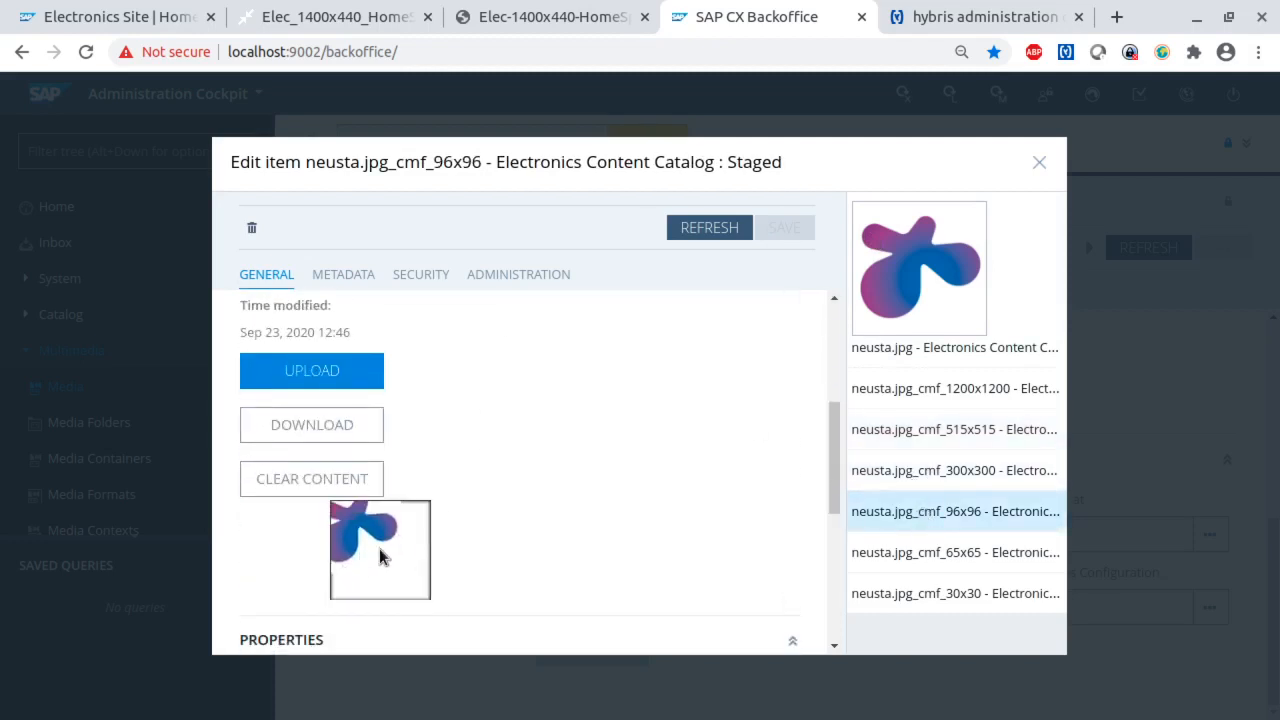
pyautogui.tripleClick(423, 396)
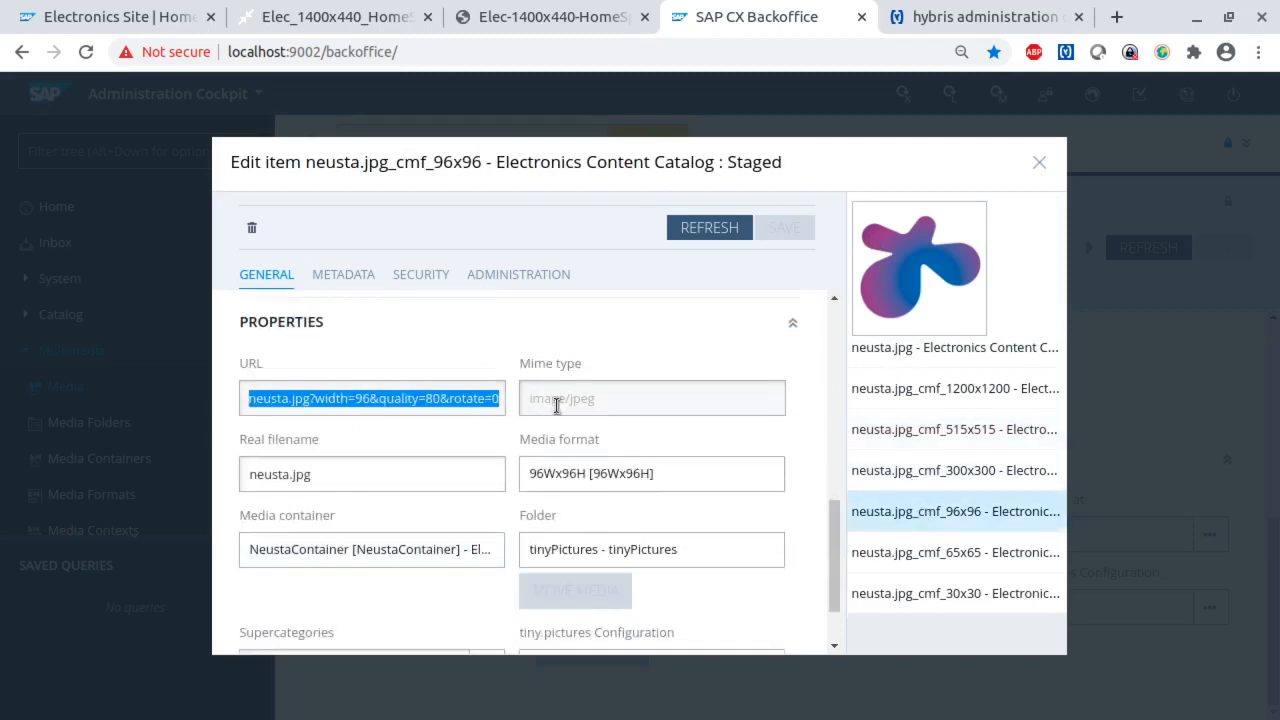
pyautogui.click(1036, 166)
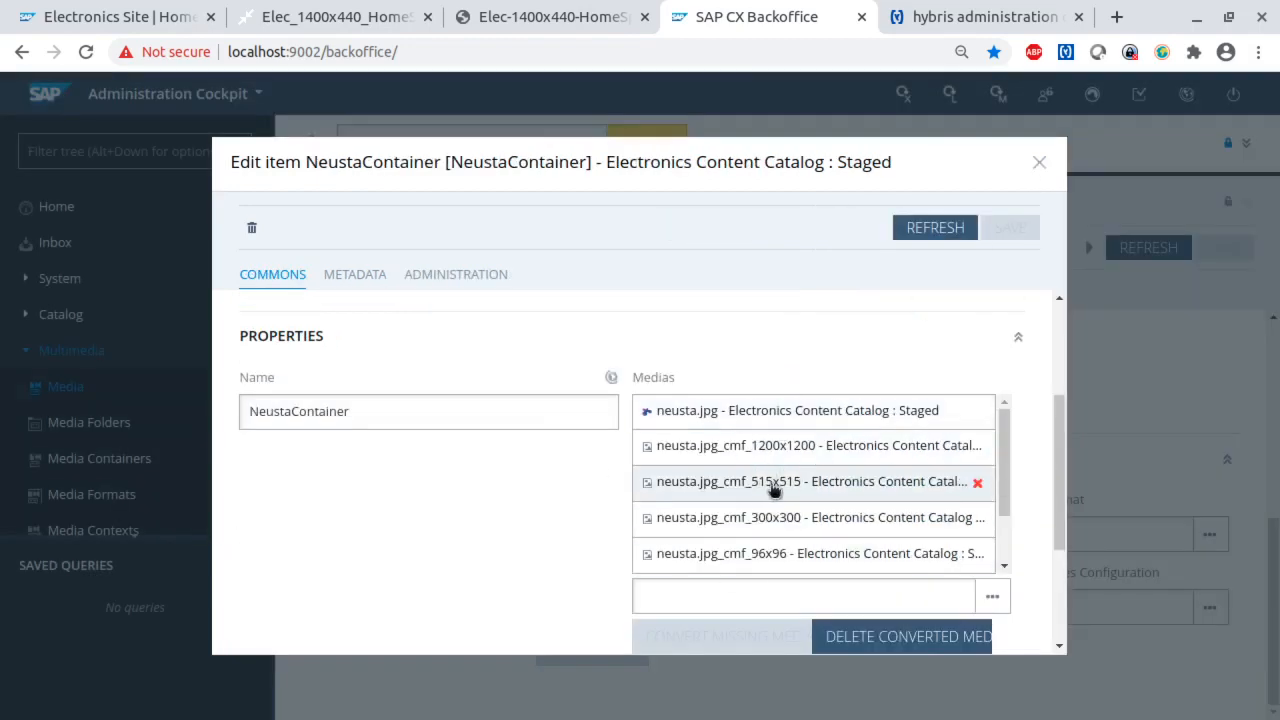
pyautogui.click(1038, 165)
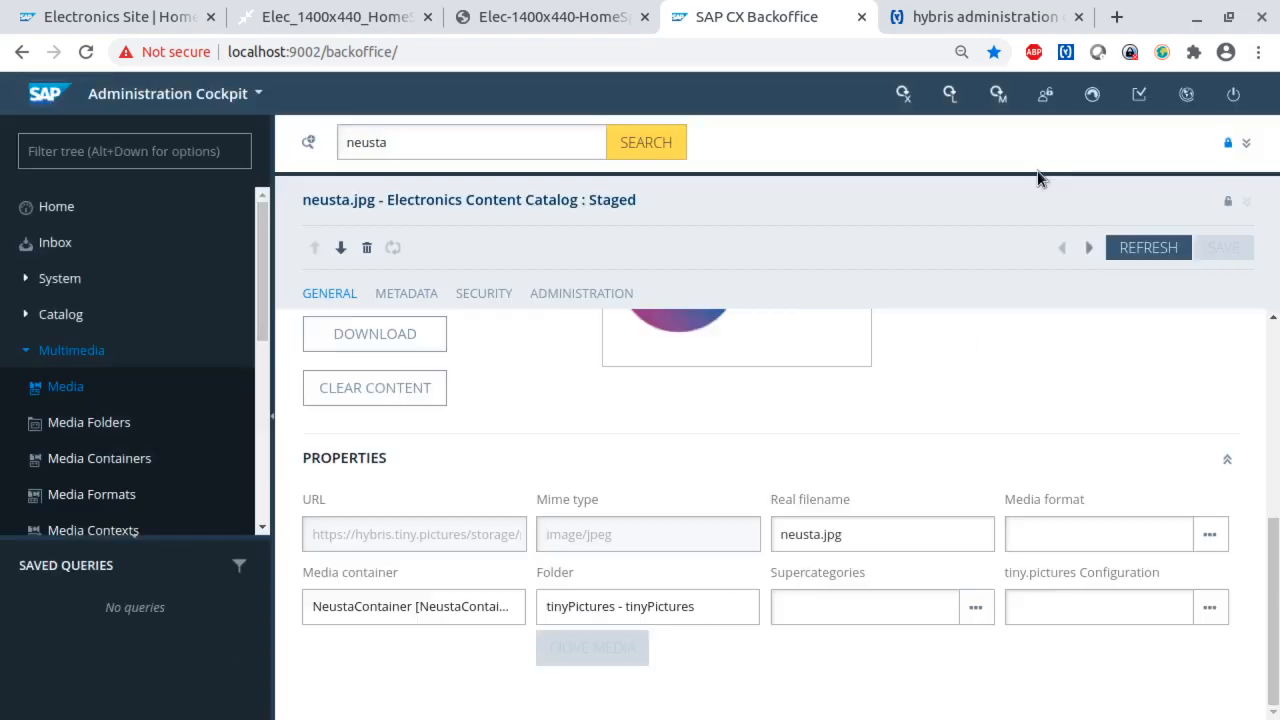
# - Rerun the media search for neusta and collapse the neusta.jpg details to show the full result list
pyautogui.click(1246, 143)
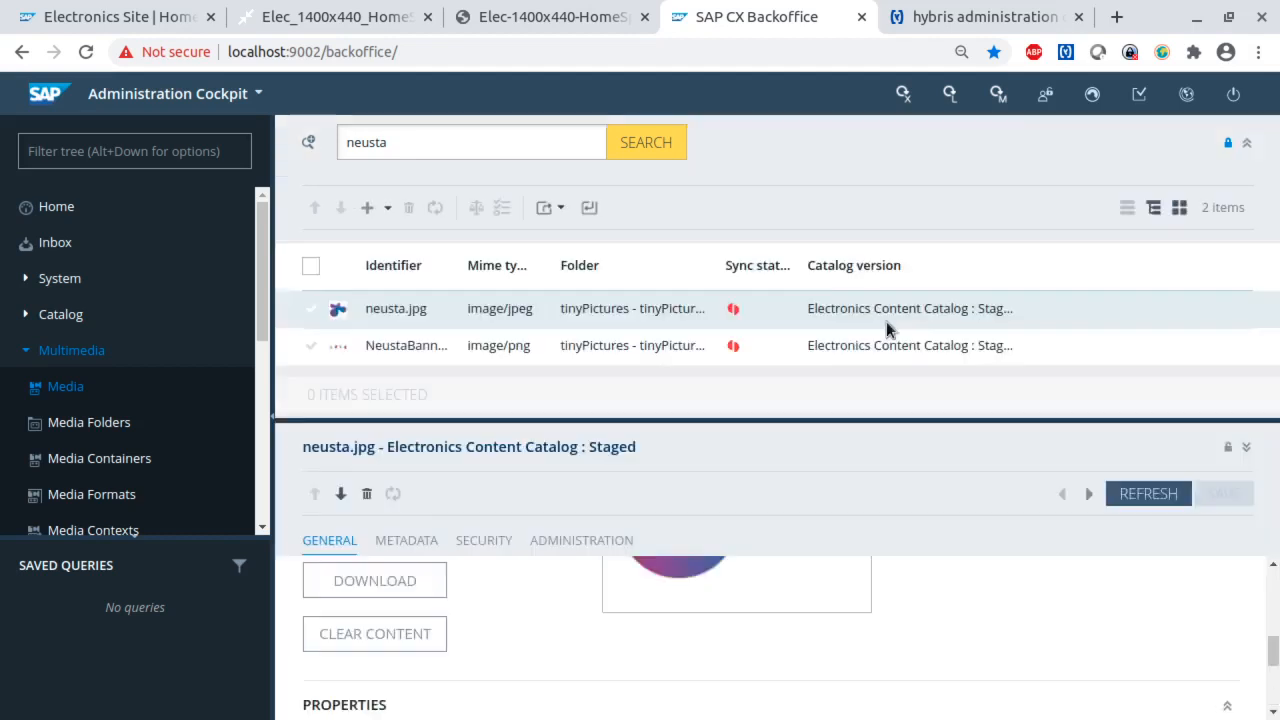
pyautogui.click(646, 150)
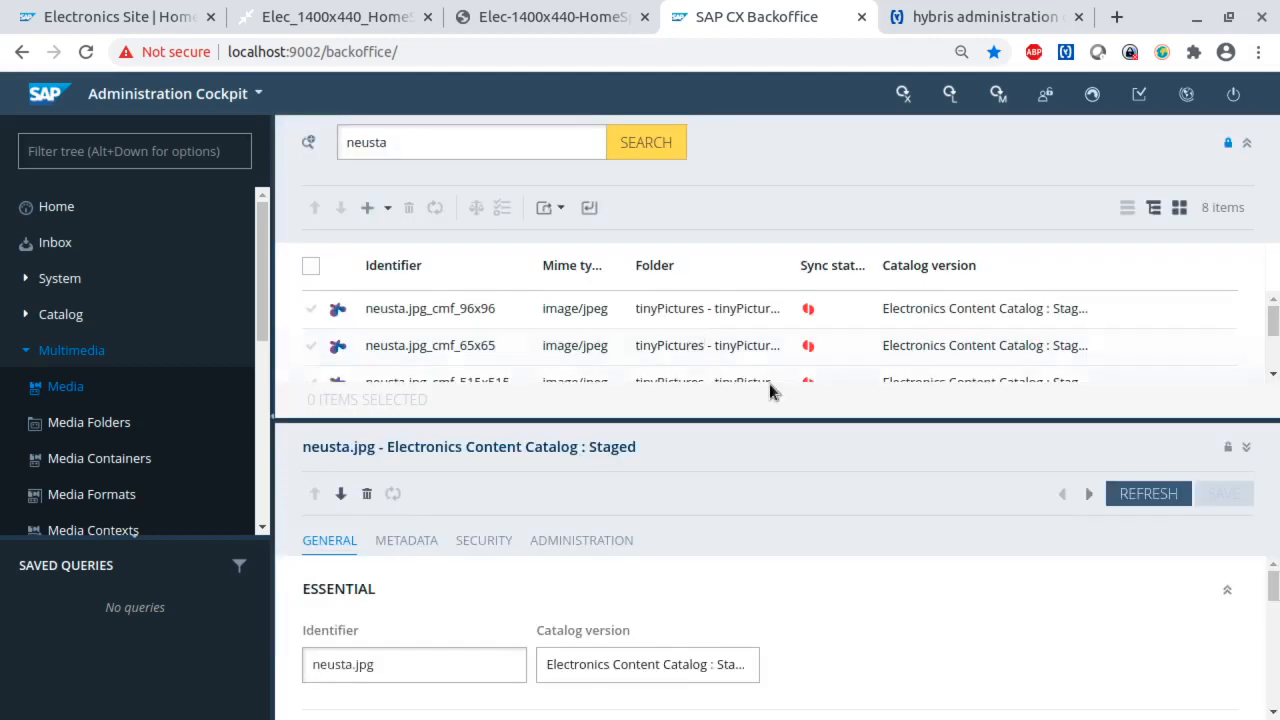
pyautogui.click(1246, 448)
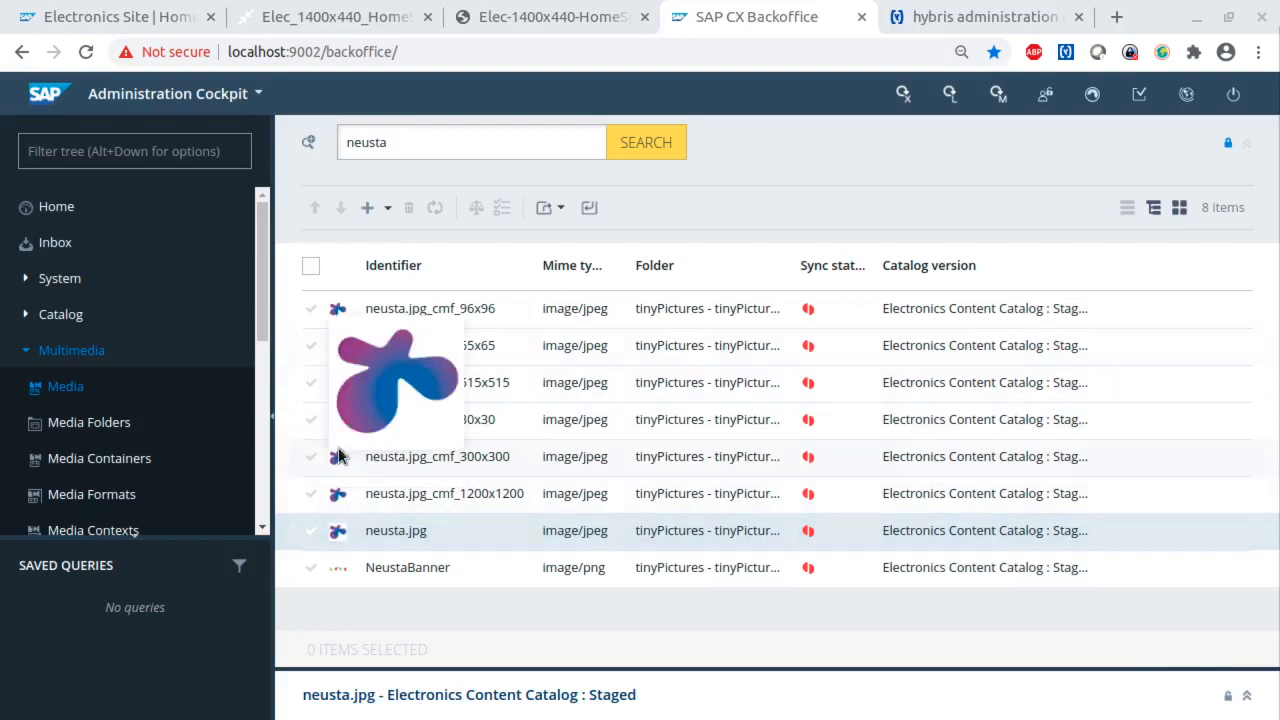
# - Select the 30x30, 300x300, 1200x1200 and 515x515 conversions of neusta.jpg in the media list
pyautogui.click(312, 421)
pyautogui.click(311, 457)
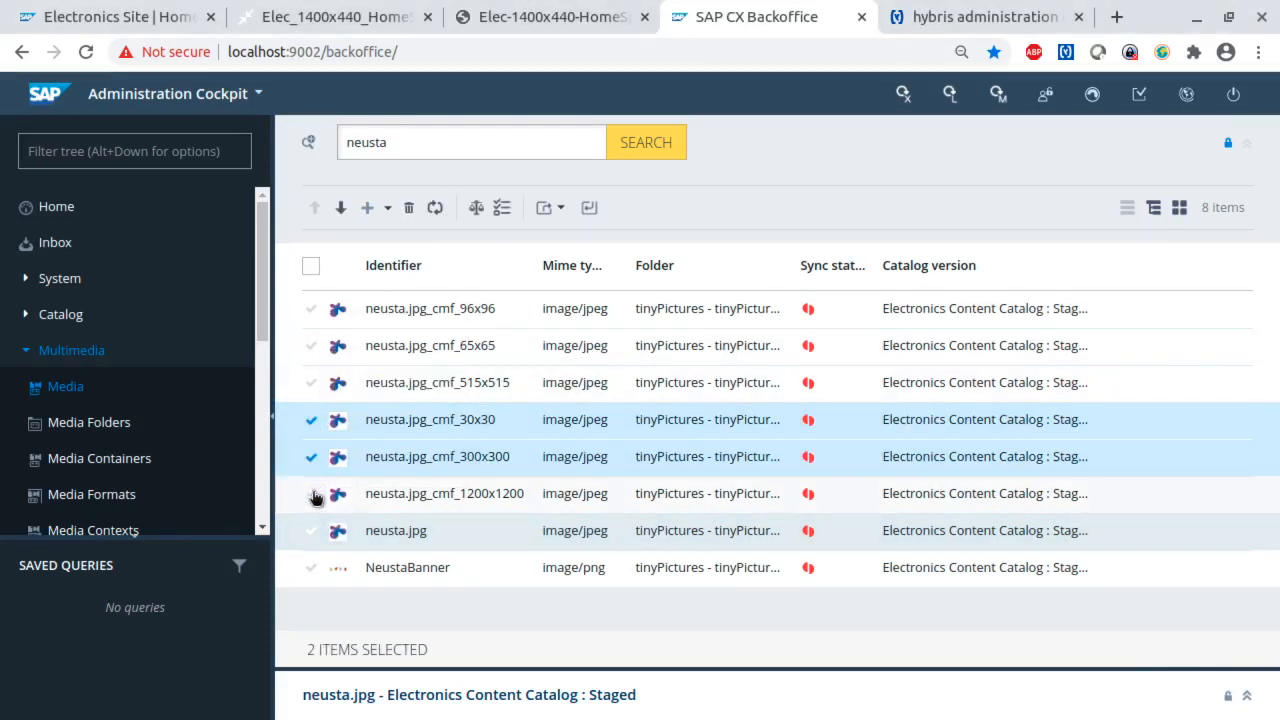
pyautogui.click(312, 493)
pyautogui.click(312, 382)
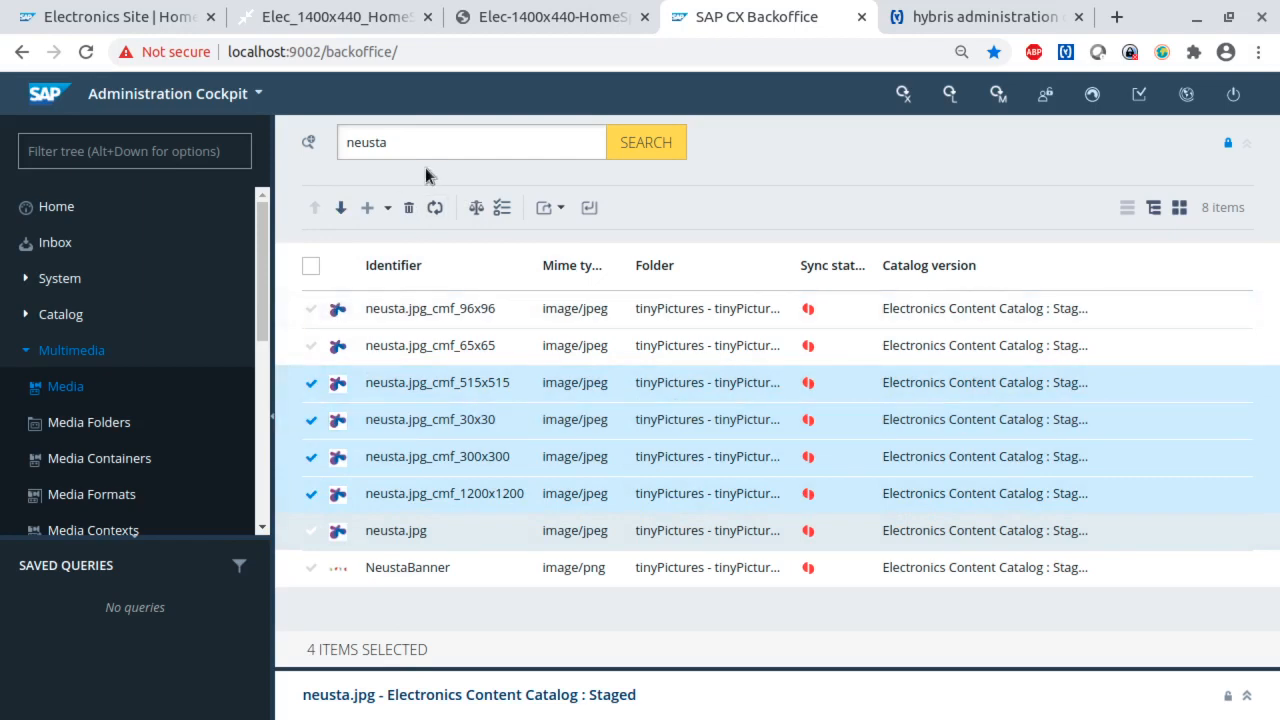
# - List all media with an empty search and select both xpCanonLoverElec 770x350 images and the first 480x320 image
pyautogui.moveTo(415, 142); pyautogui.dragTo(300, 130)
pyautogui.press('BackSpace')
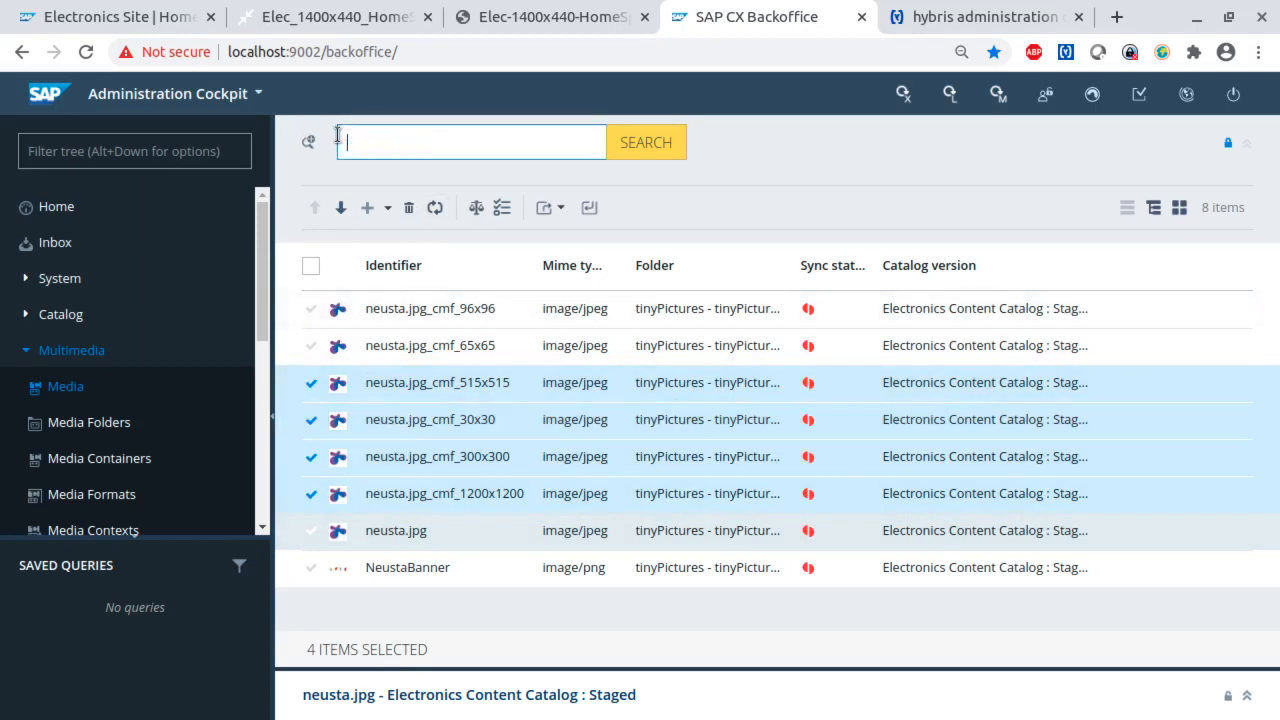
pyautogui.press('Return')
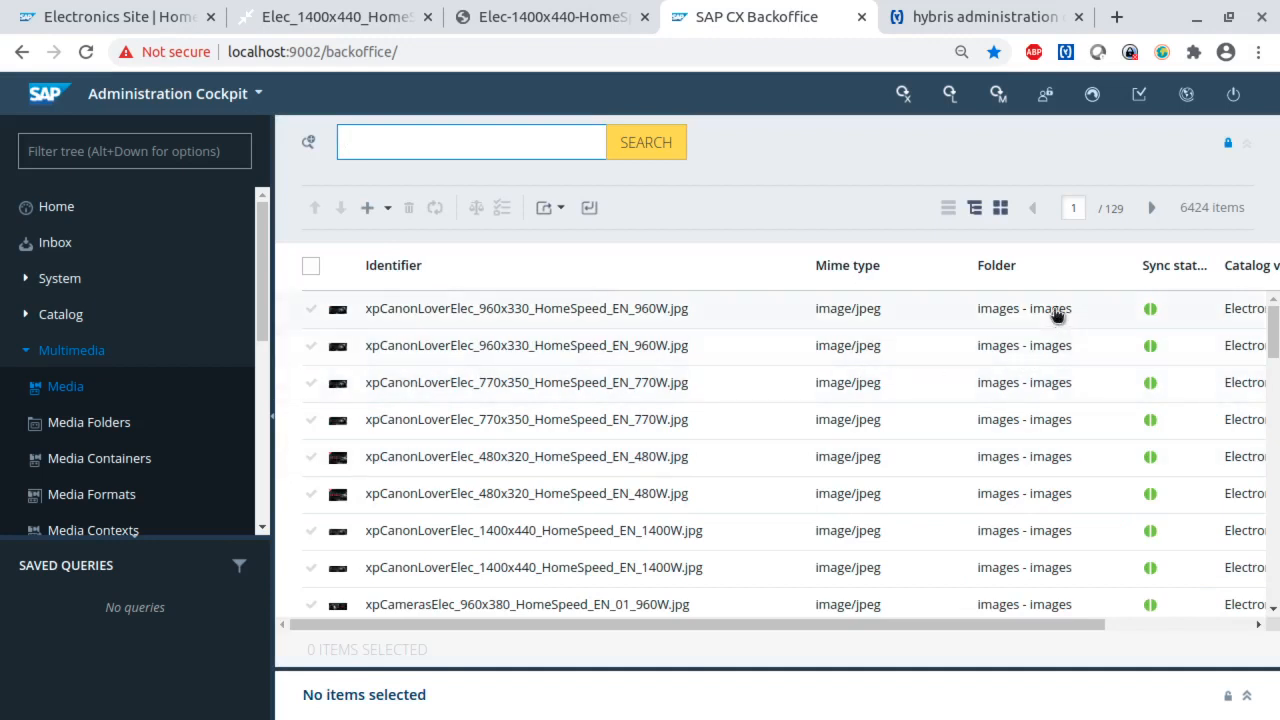
pyautogui.click(312, 393)
pyautogui.click(311, 421)
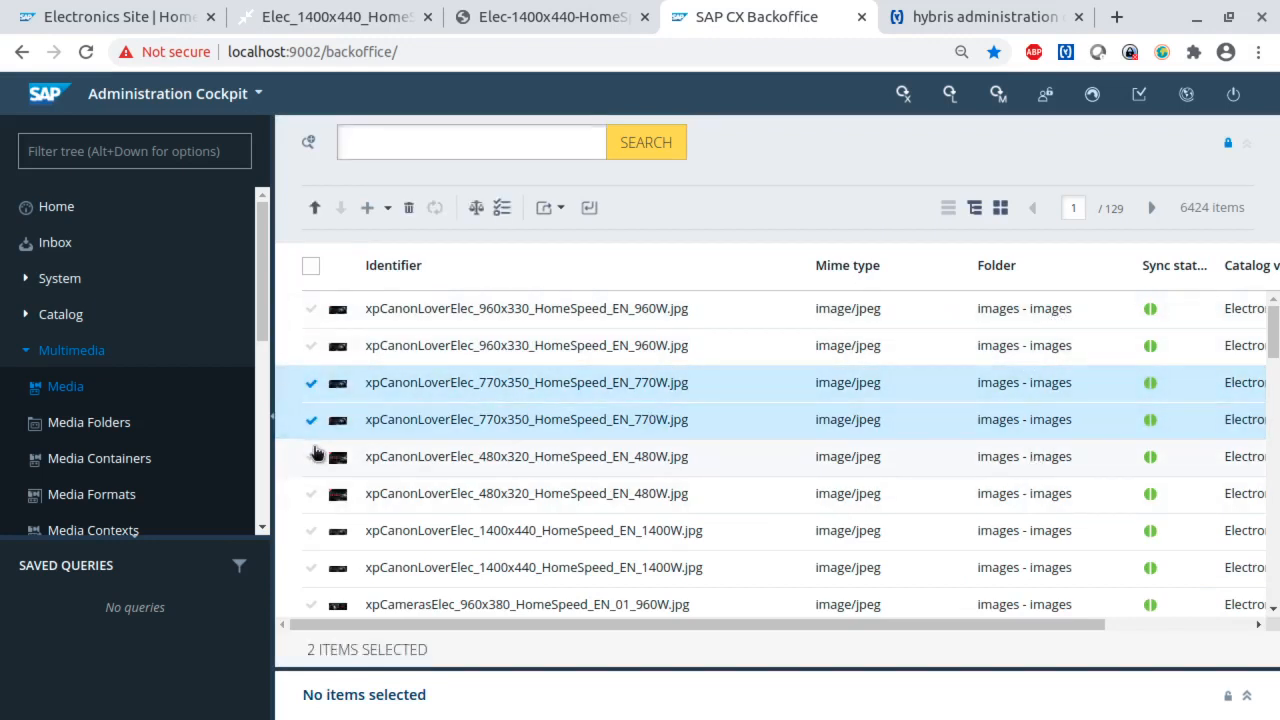
pyautogui.click(311, 456)
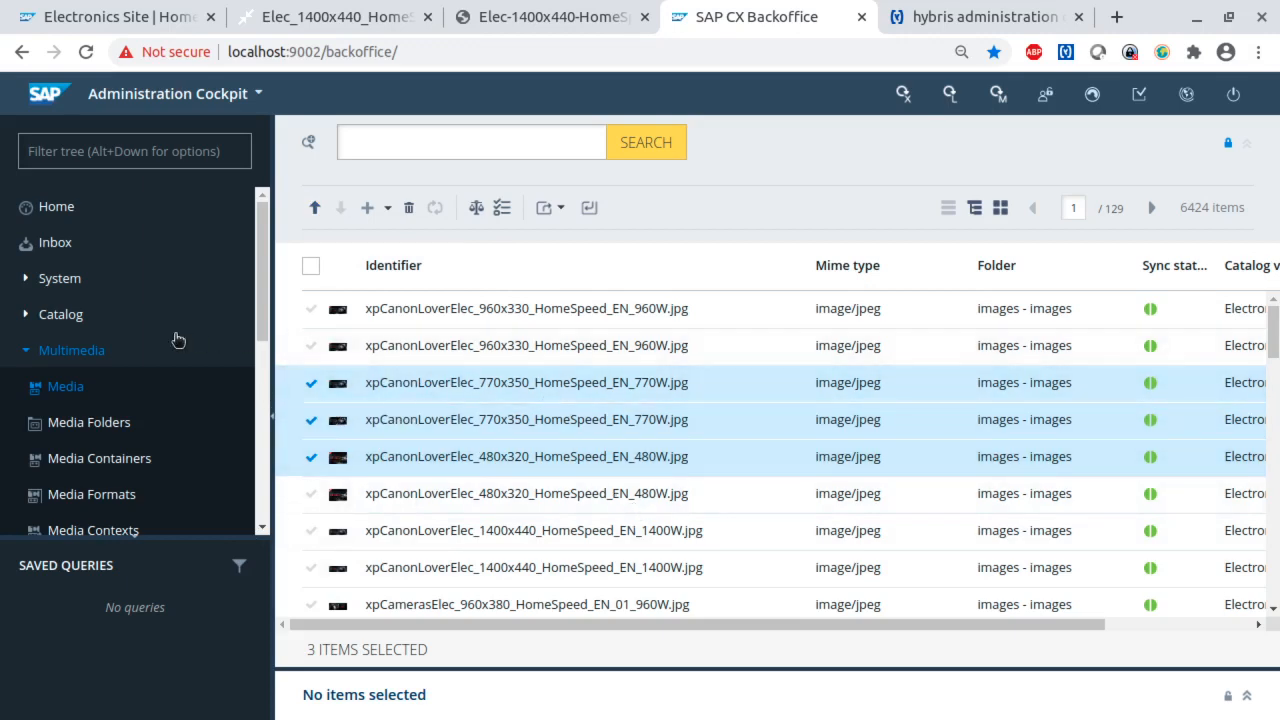
# - Go to the CronJobs list under the system's Background Processes
pyautogui.click(27, 281)
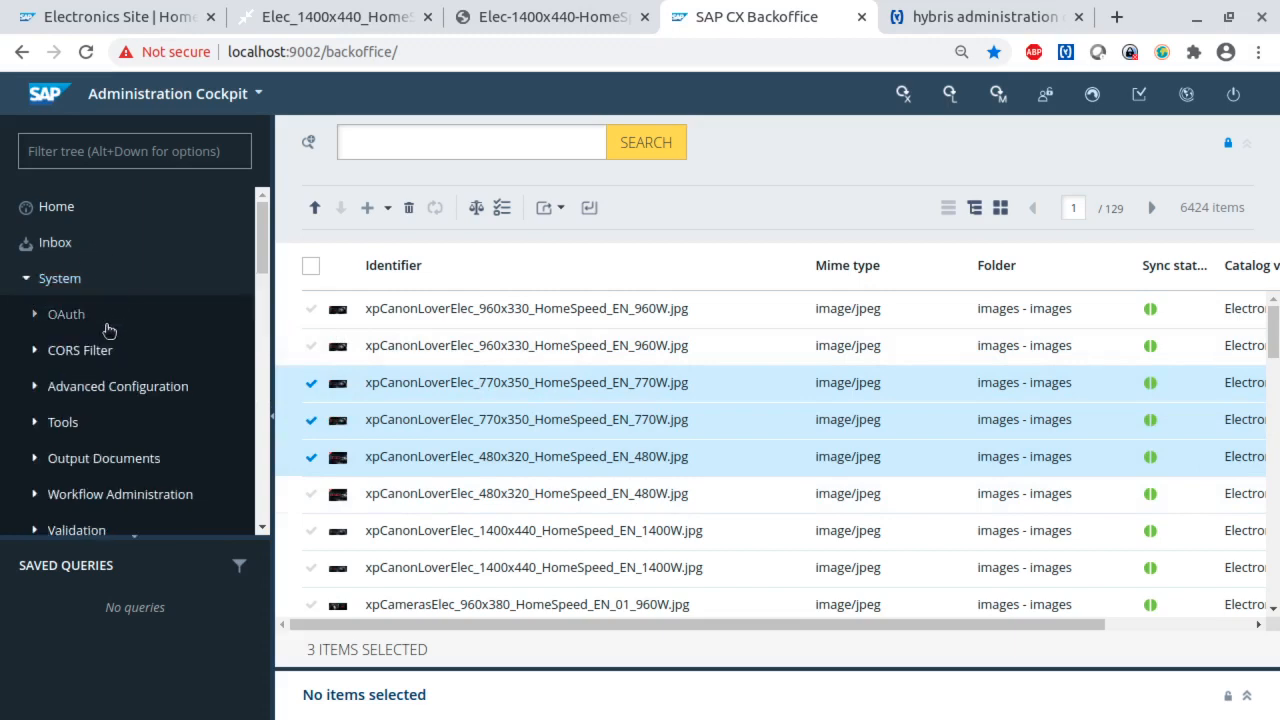
pyautogui.scroll(-4, 106, 330)
pyautogui.scroll(-3, 106, 335)
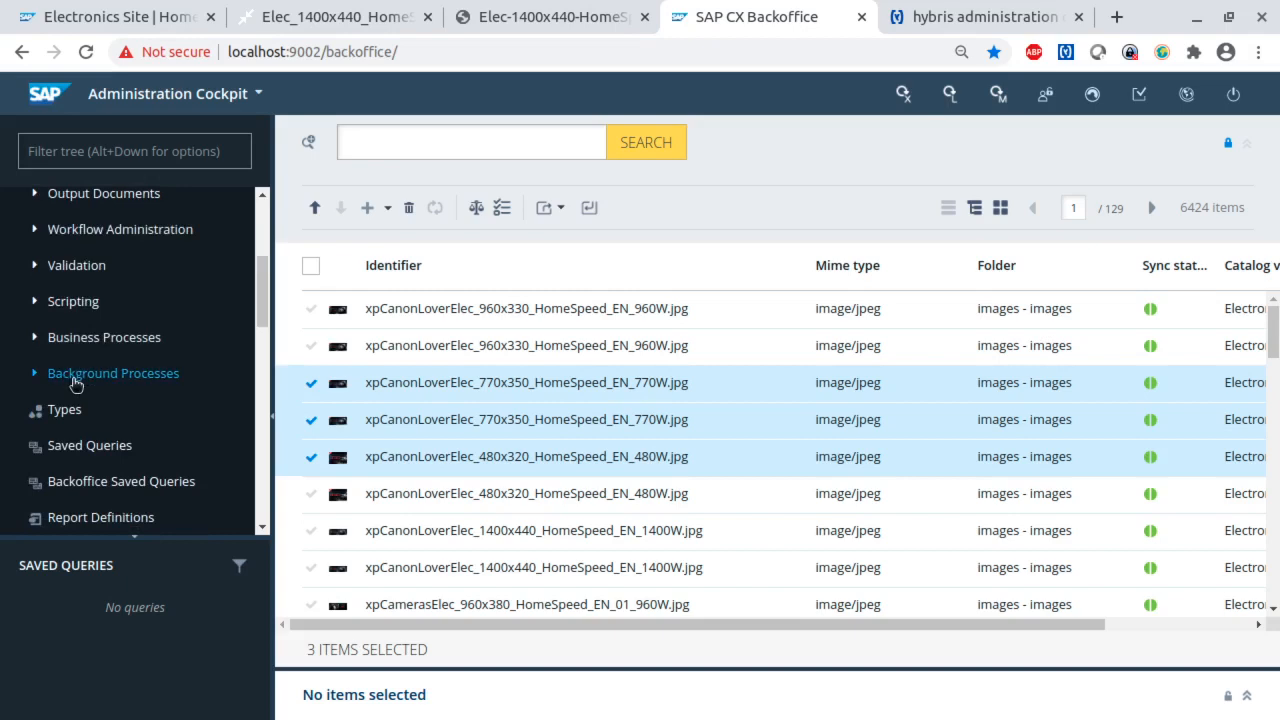
pyautogui.click(86, 376)
pyautogui.click(96, 412)
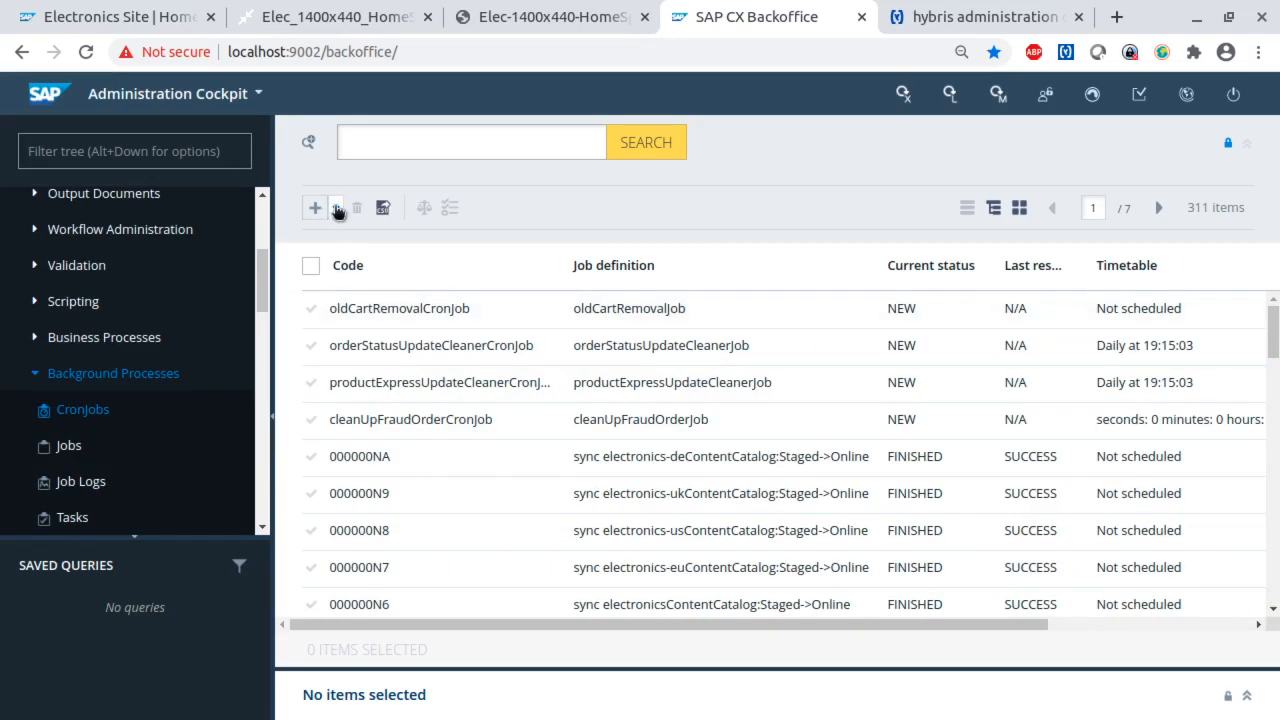
# - Start creating a TinyPicturesMoveCronJob and set its code to Move2Tiny
pyautogui.click(337, 209)
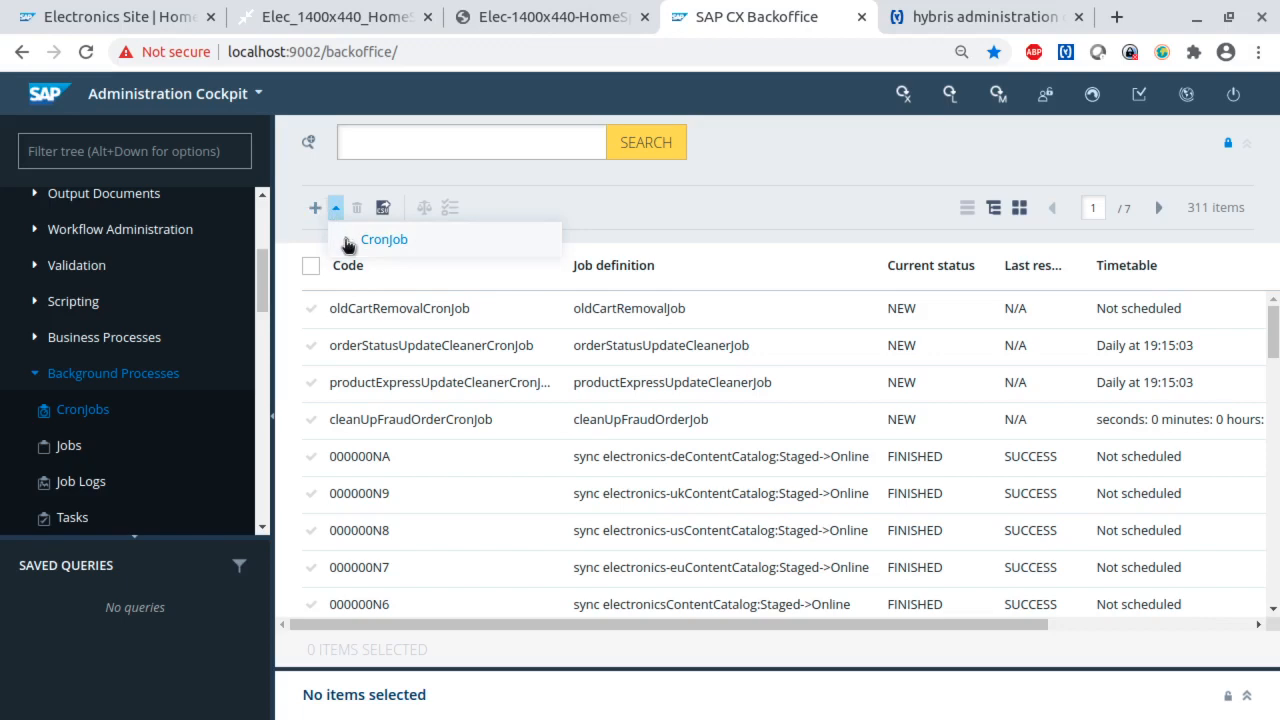
pyautogui.click(349, 244)
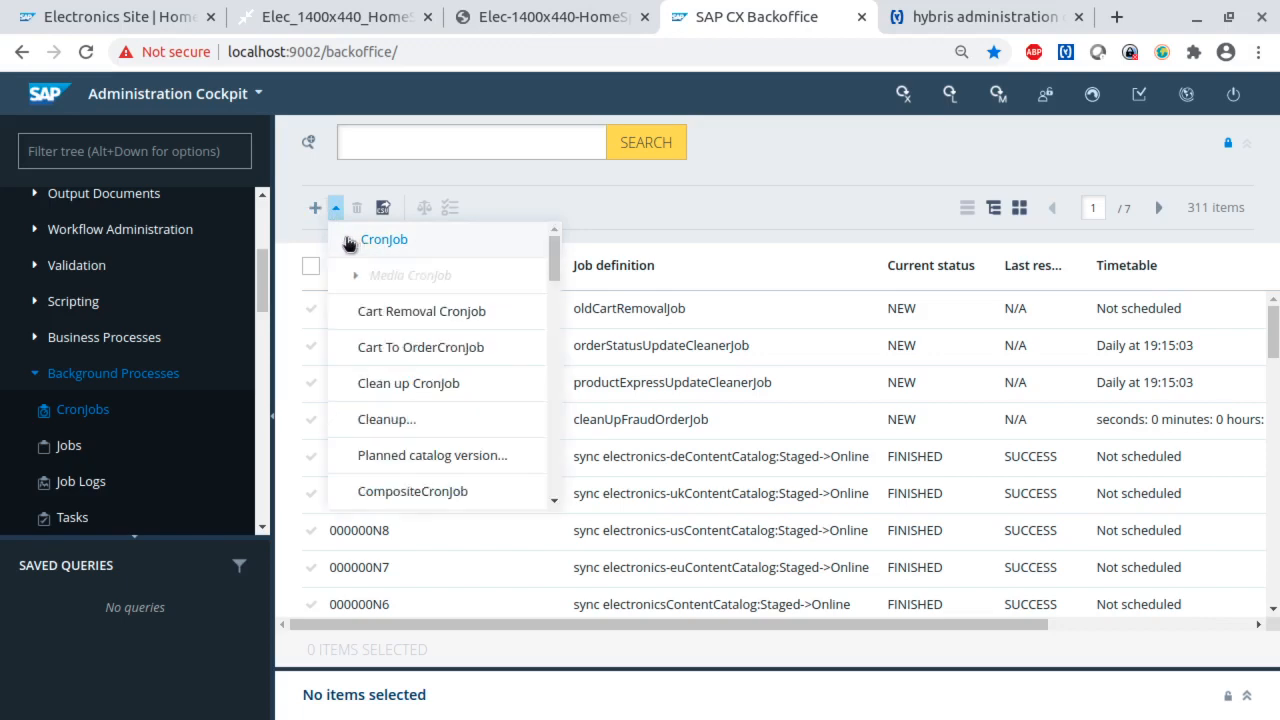
pyautogui.scroll(-5, 390, 423)
pyautogui.scroll(-10, 390, 423)
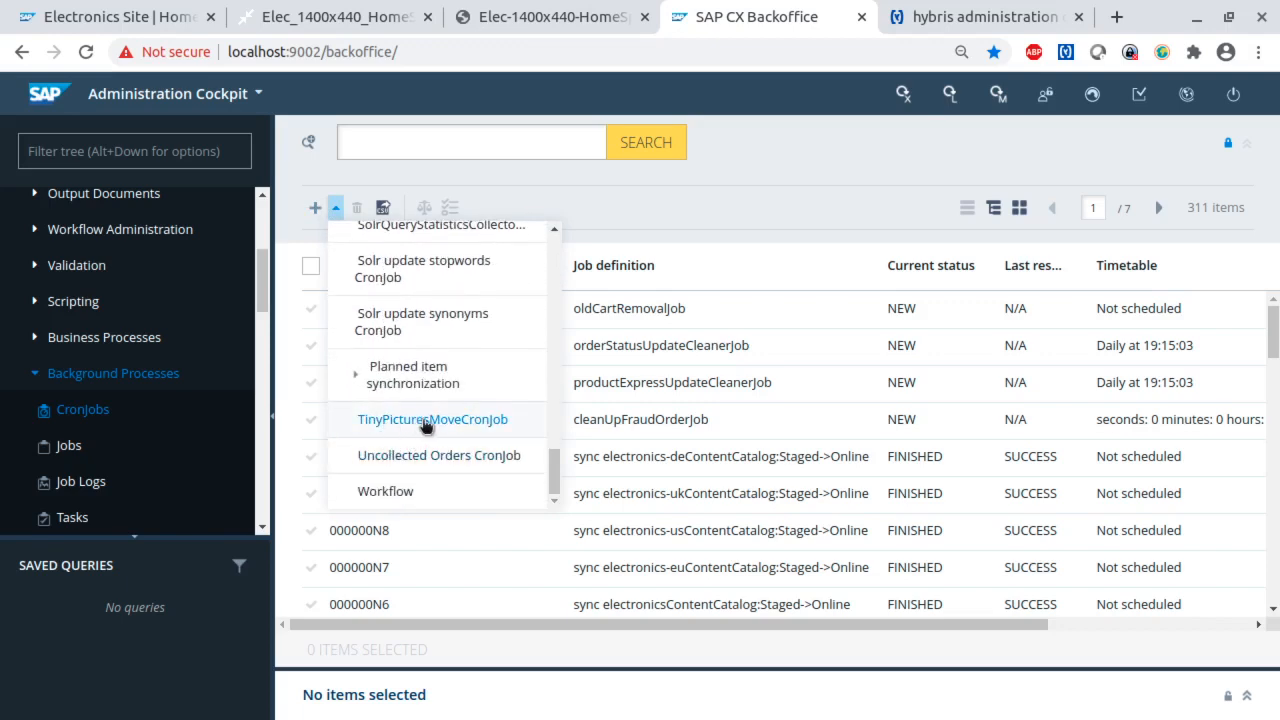
pyautogui.click(424, 424)
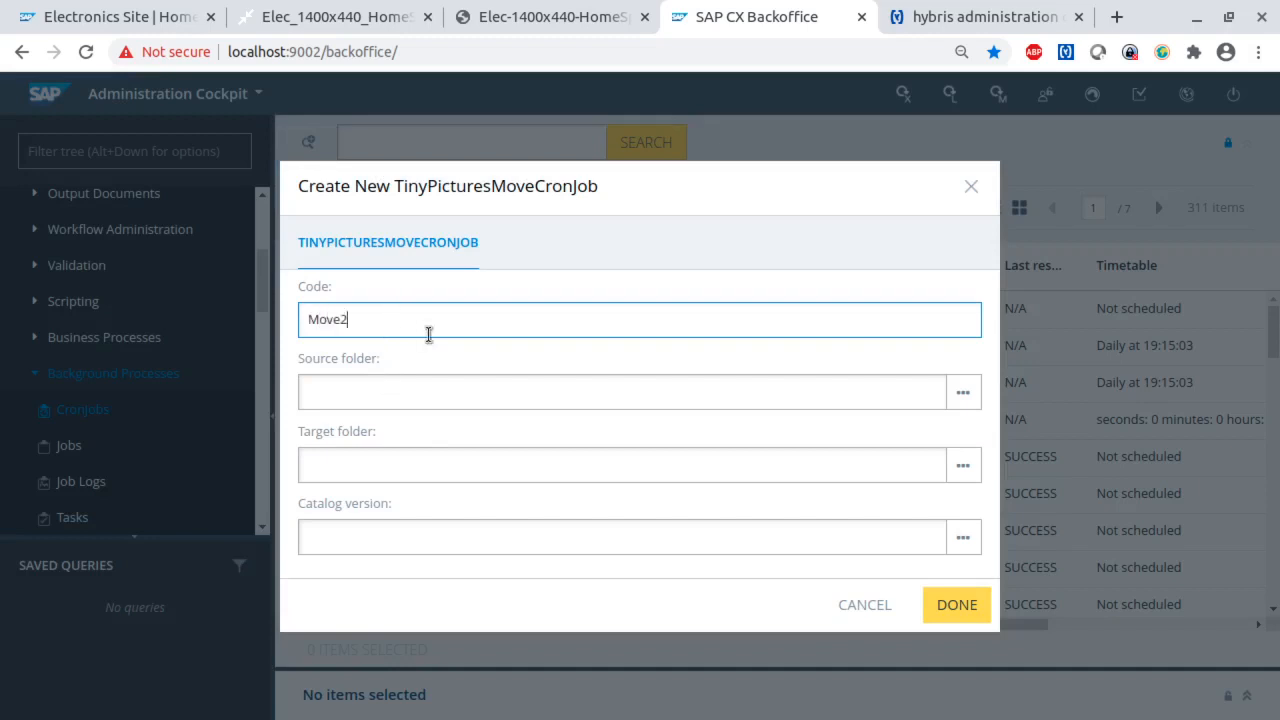
# - Set the new cron job's source folder to images and its target folder to tinyPictures
pyautogui.click(409, 401)
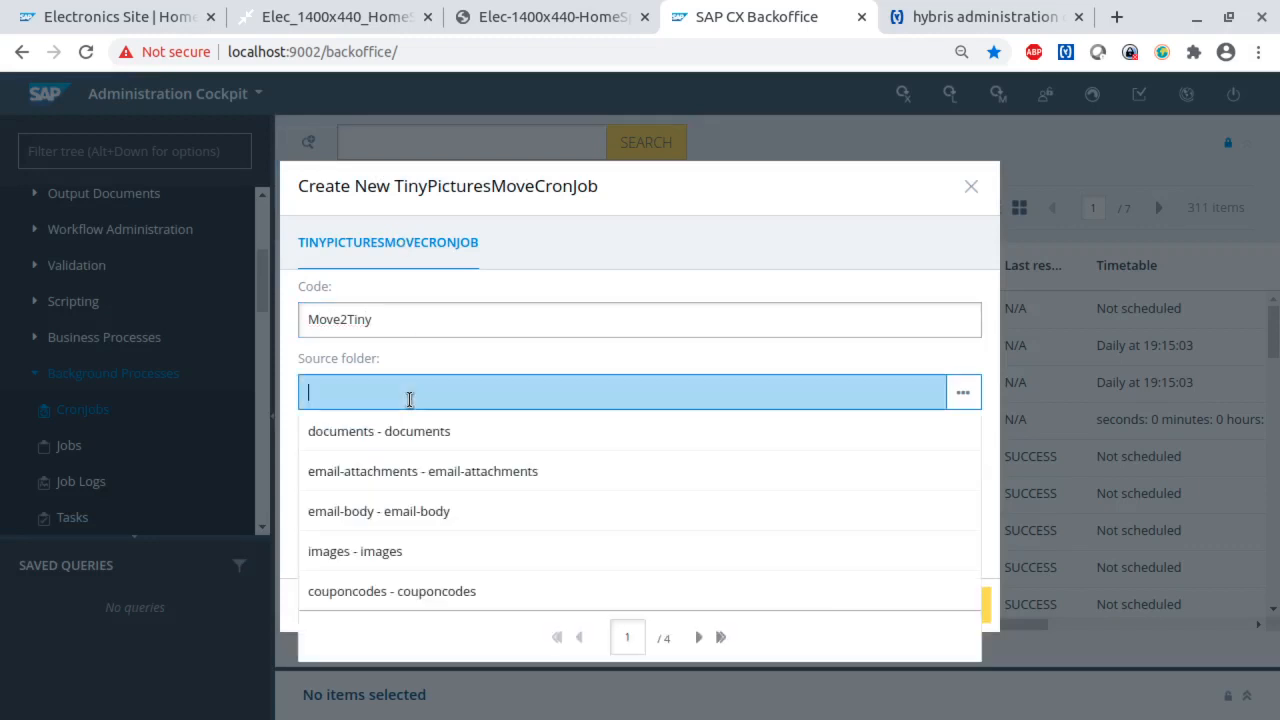
pyautogui.click(372, 549)
pyautogui.click(356, 468)
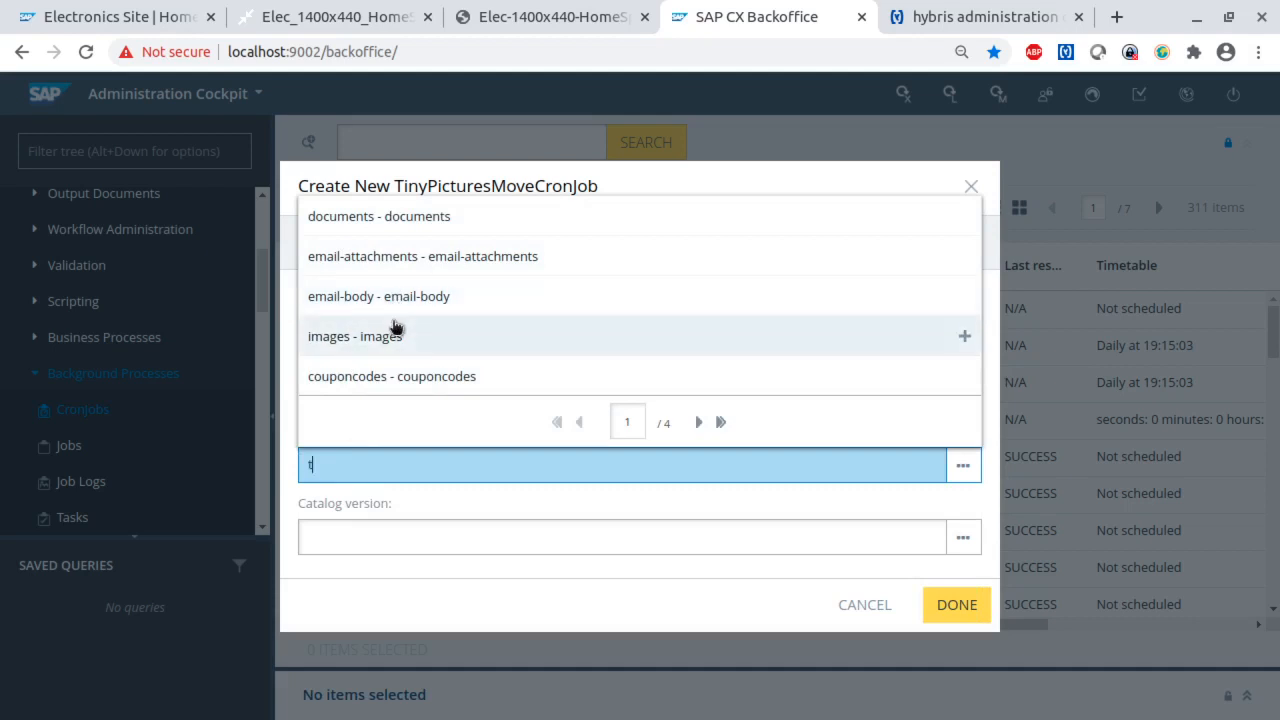
pyautogui.click(375, 218)
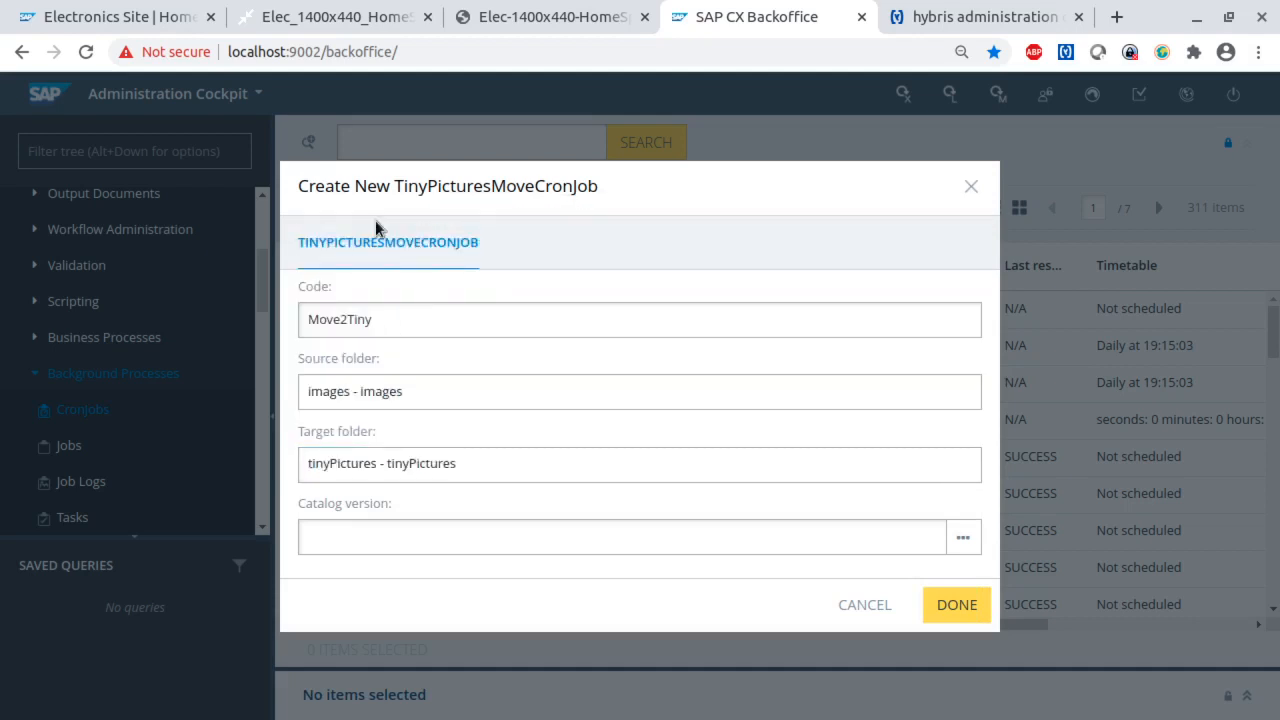
# - Set the new cron job's catalog version to Electronics Content Catalog : Staged
pyautogui.click(350, 545)
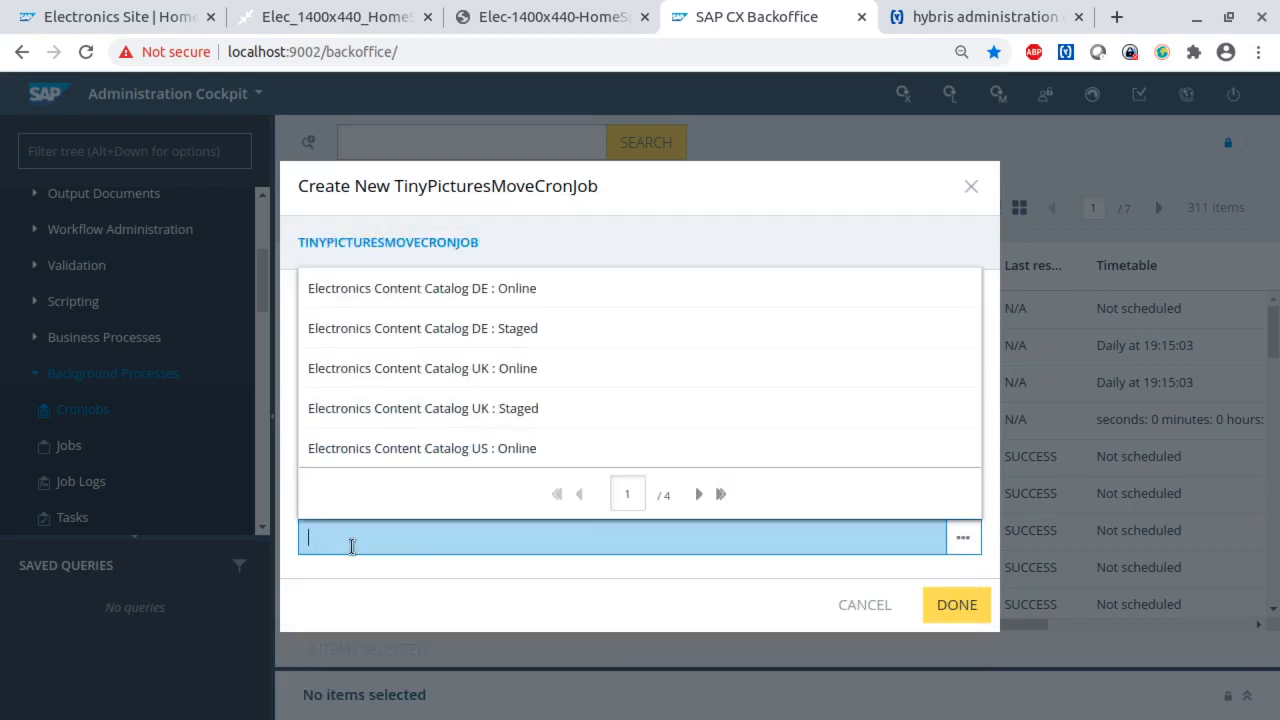
pyautogui.click(698, 494)
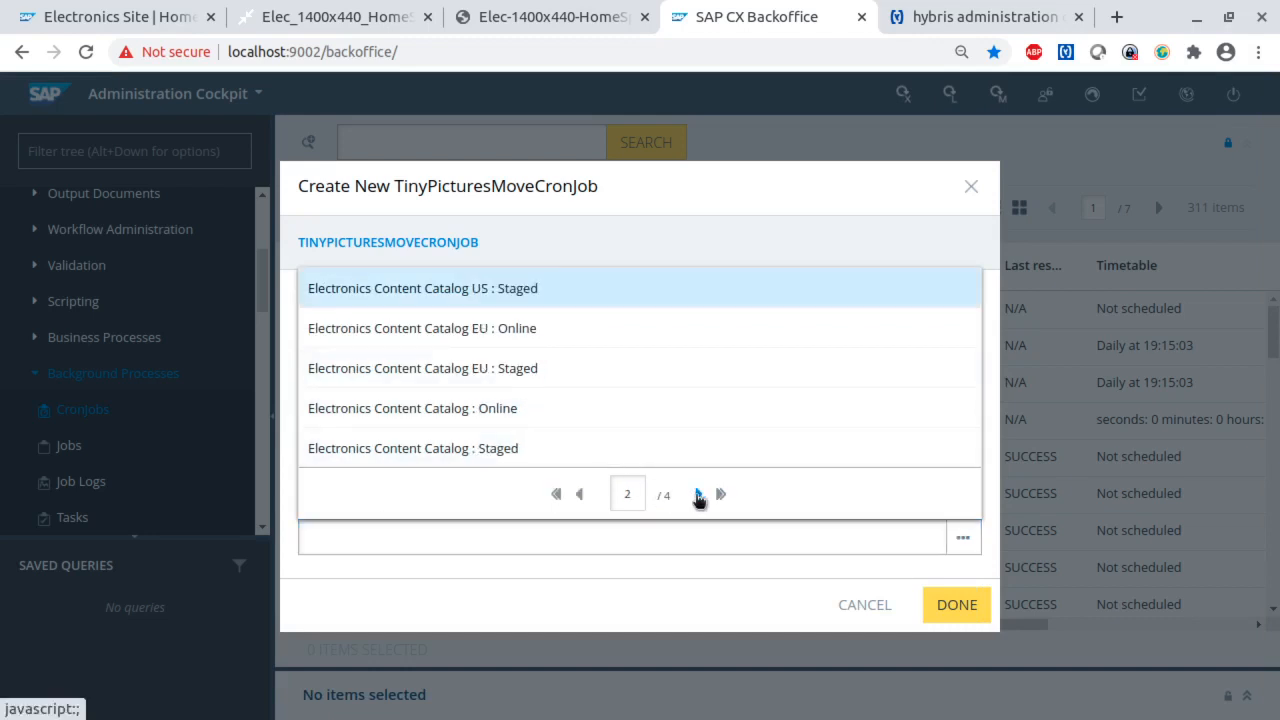
pyautogui.click(698, 494)
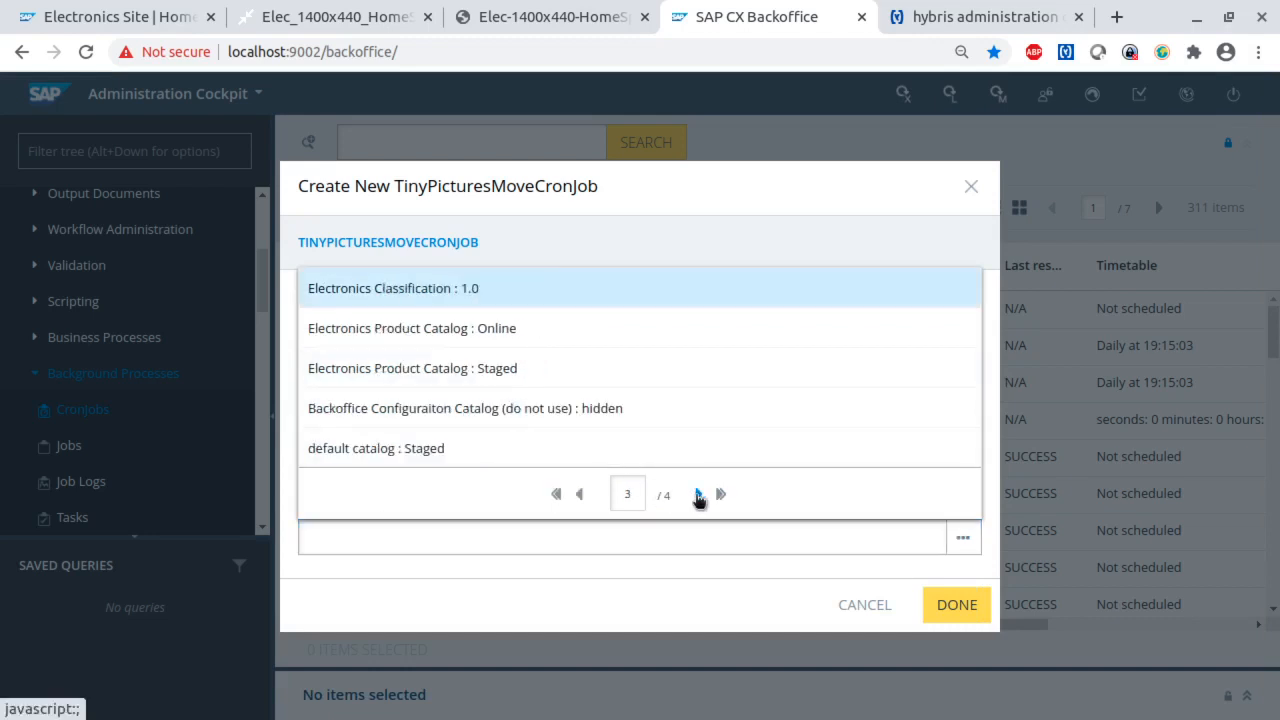
pyautogui.click(578, 494)
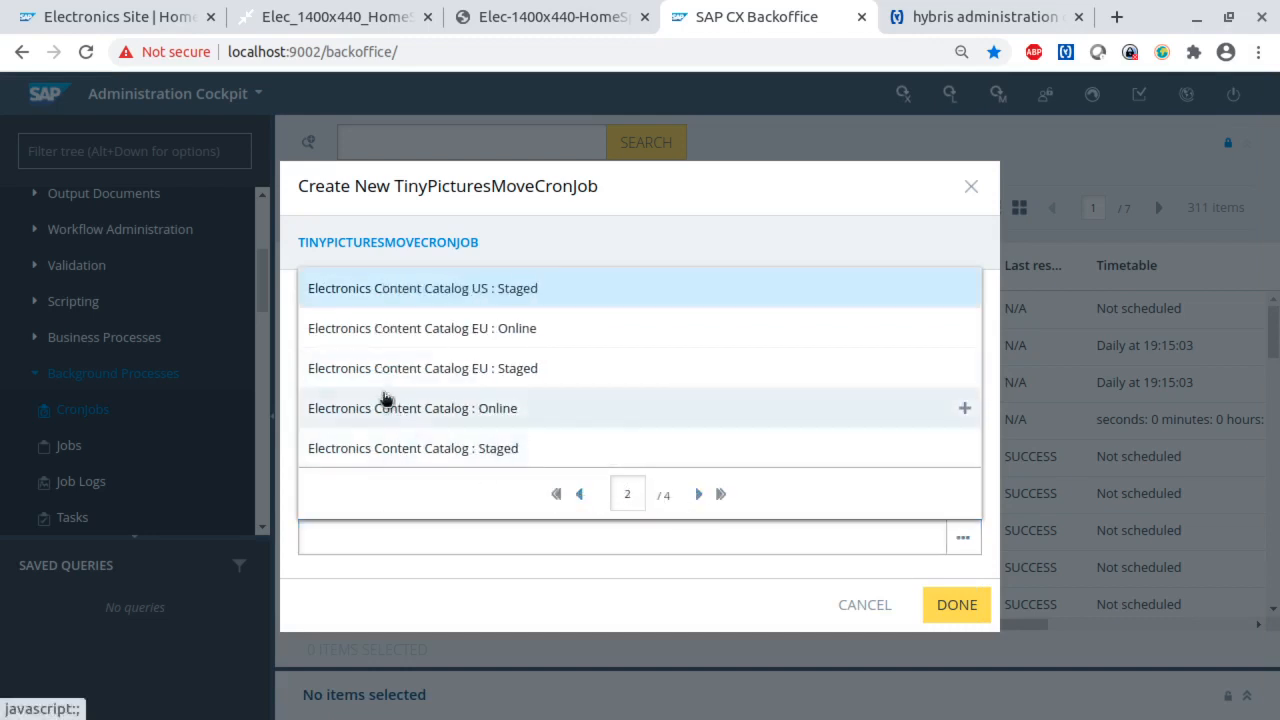
pyautogui.click(397, 452)
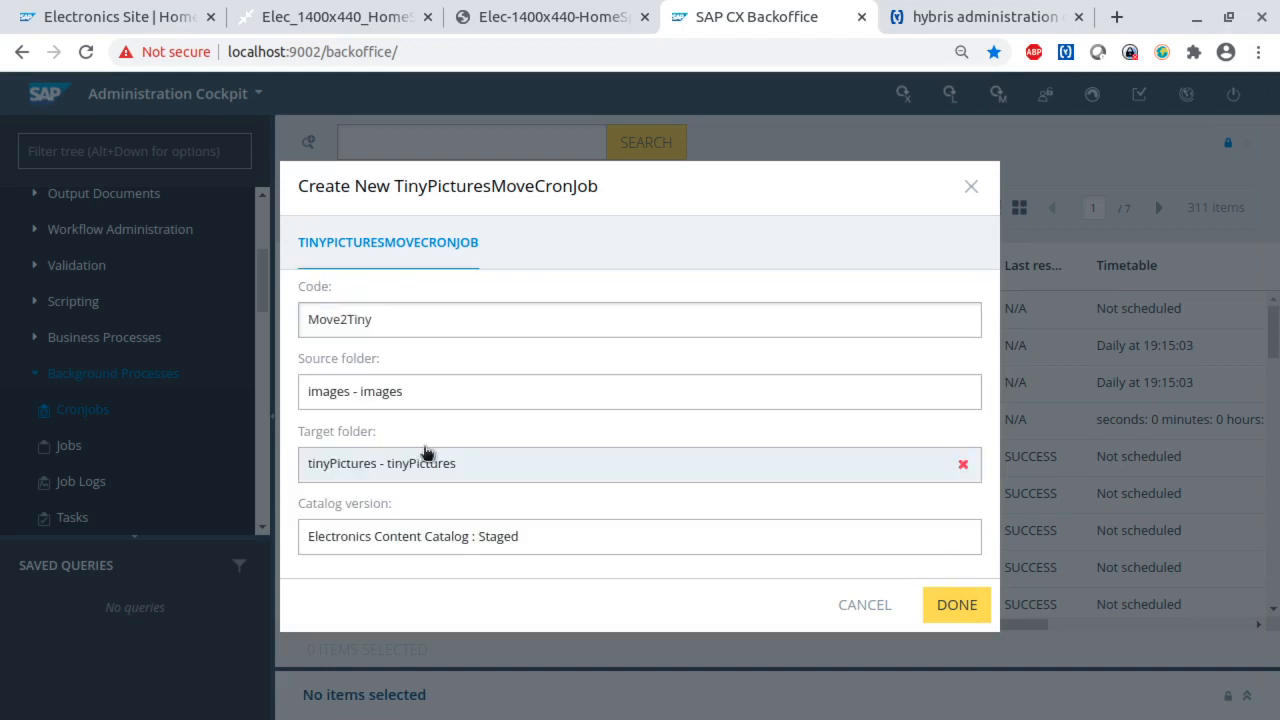
# - Finish creating the Move2Tiny cron job, then open it and review its source folder, target folder and catalog version
pyautogui.click(955, 606)
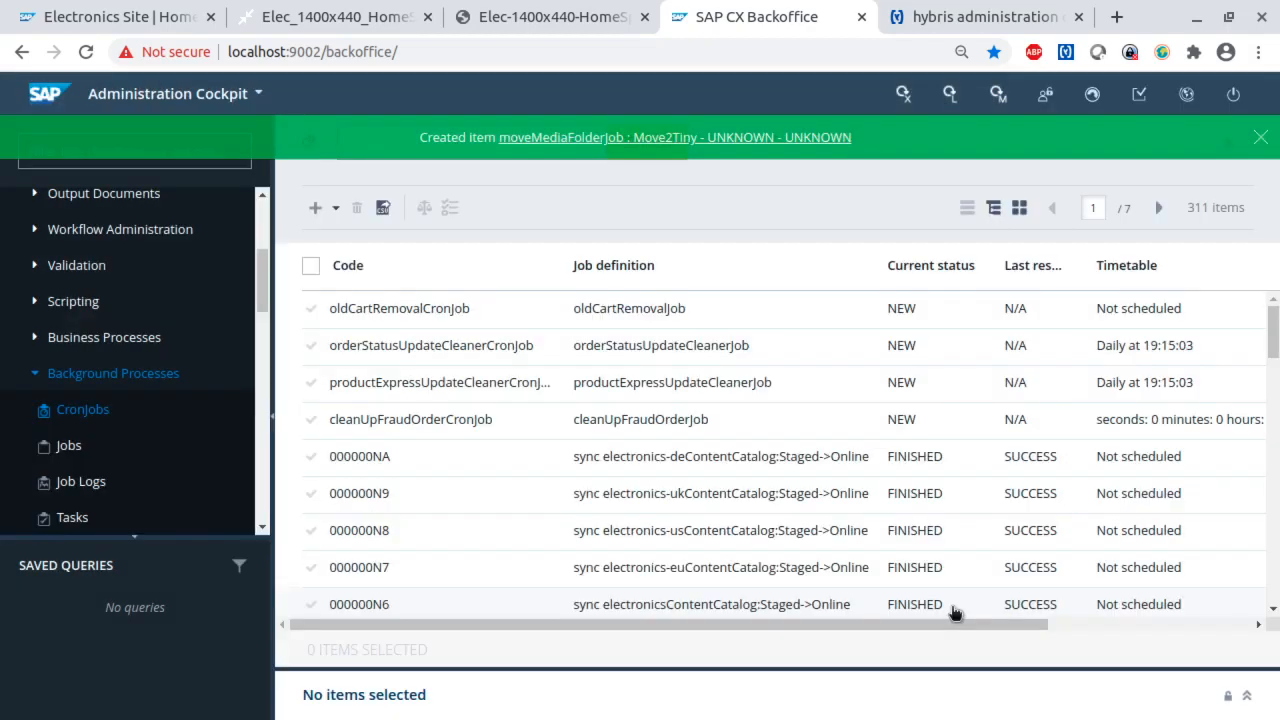
pyautogui.click(643, 145)
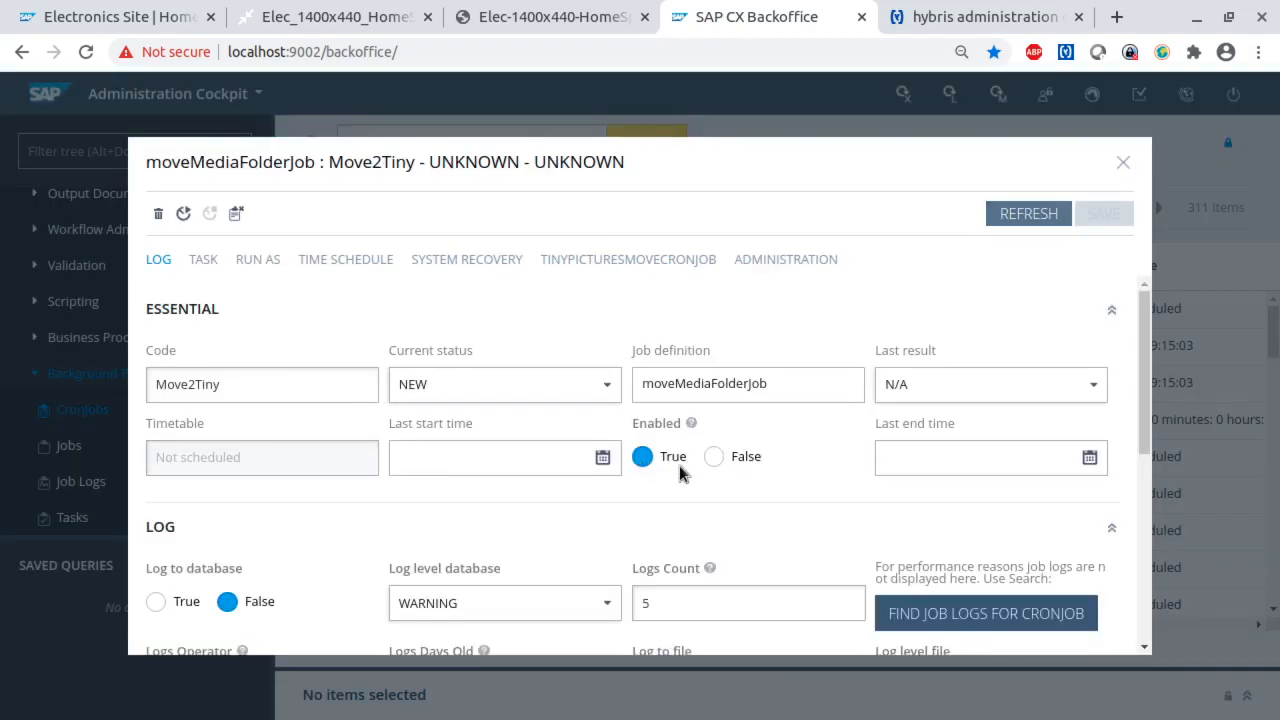
pyautogui.scroll(-5, 680, 472)
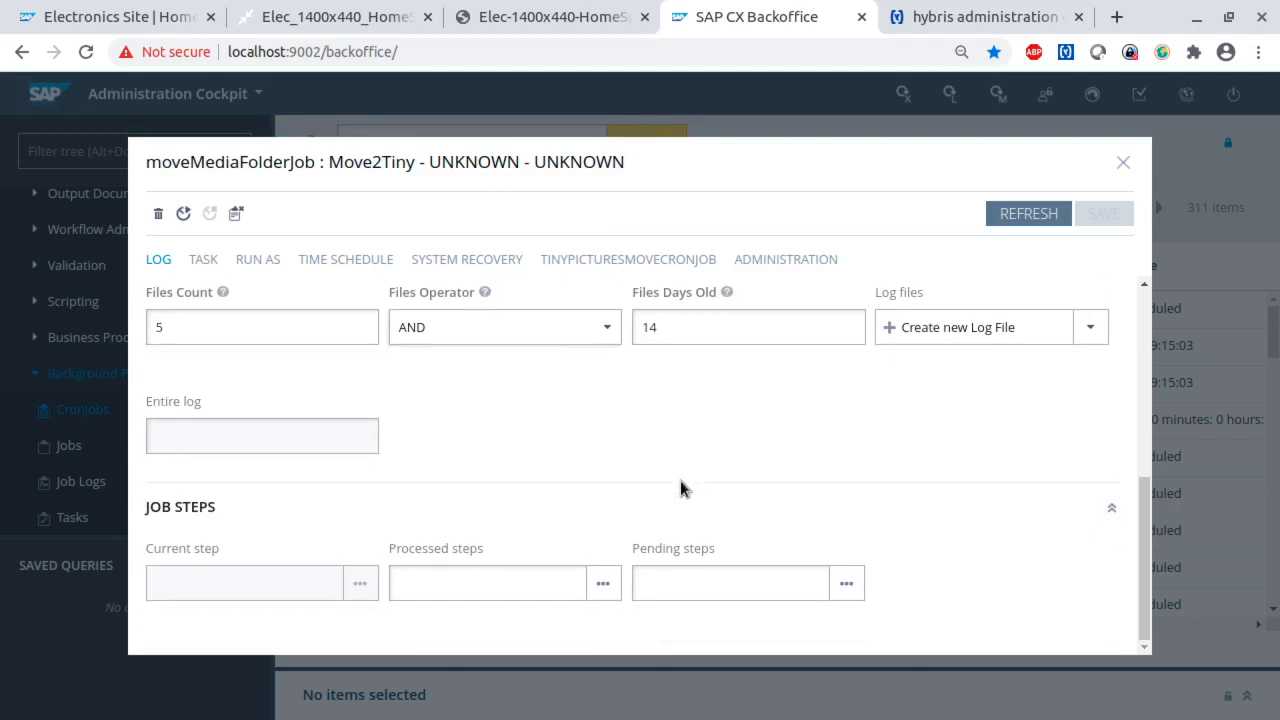
pyautogui.scroll(5, 680, 481)
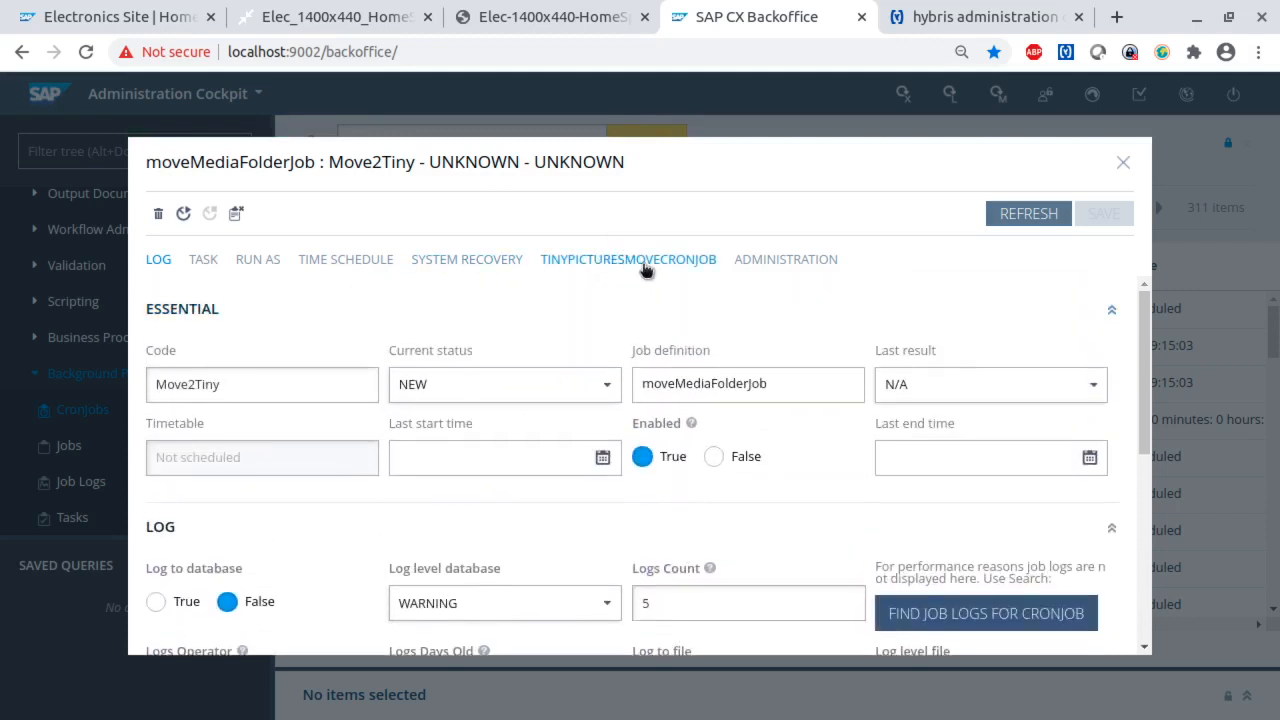
pyautogui.click(604, 262)
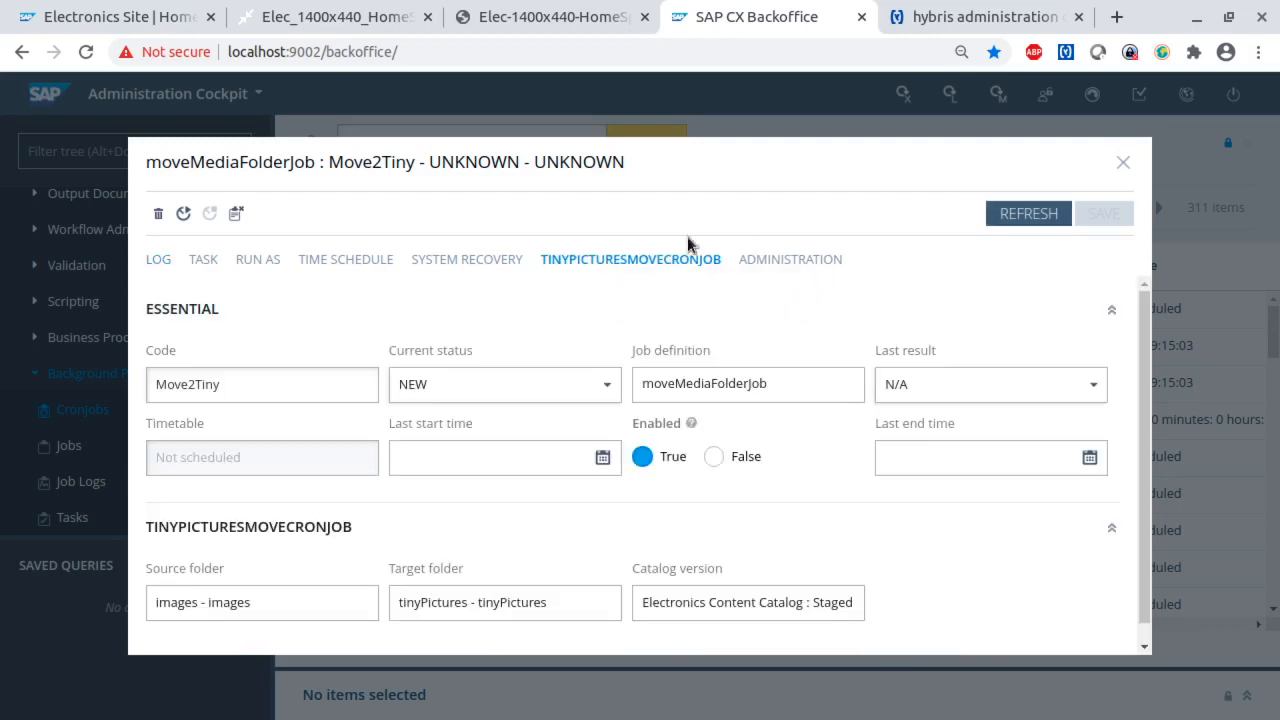
pyautogui.scroll(-1, 440, 500)
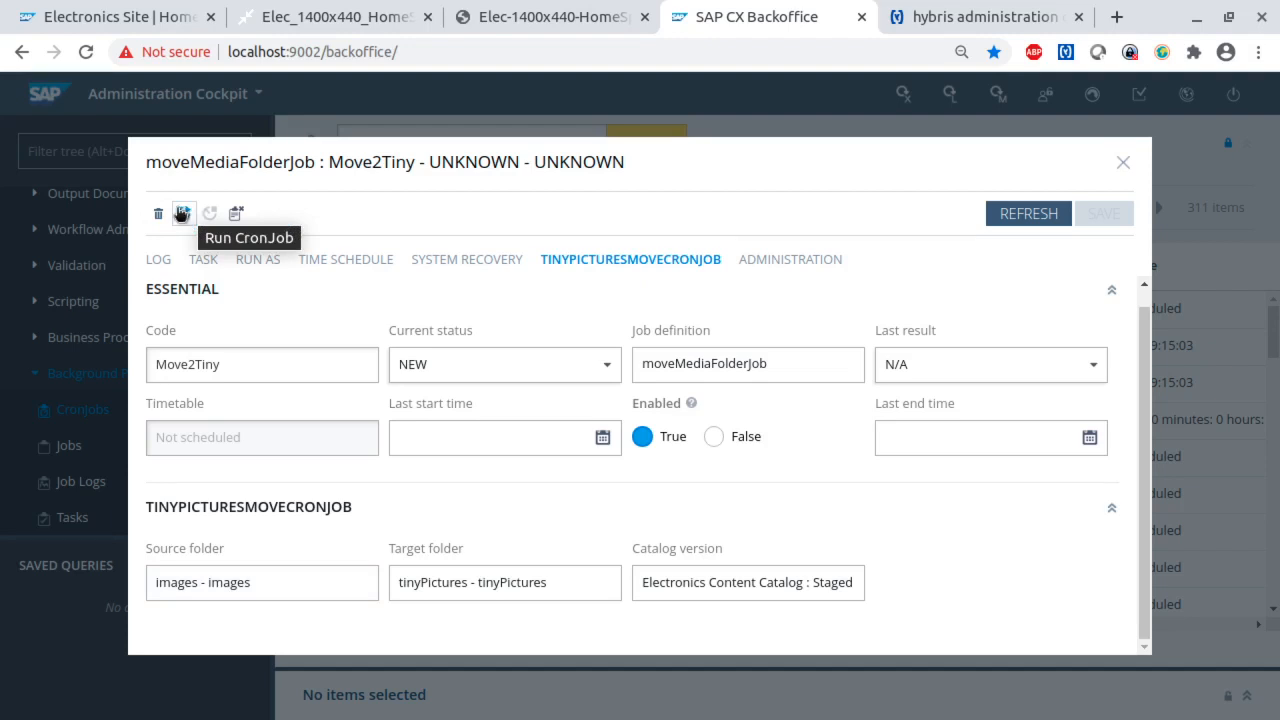
# - Run the Move2Tiny cron job and close its details
pyautogui.click(184, 216)
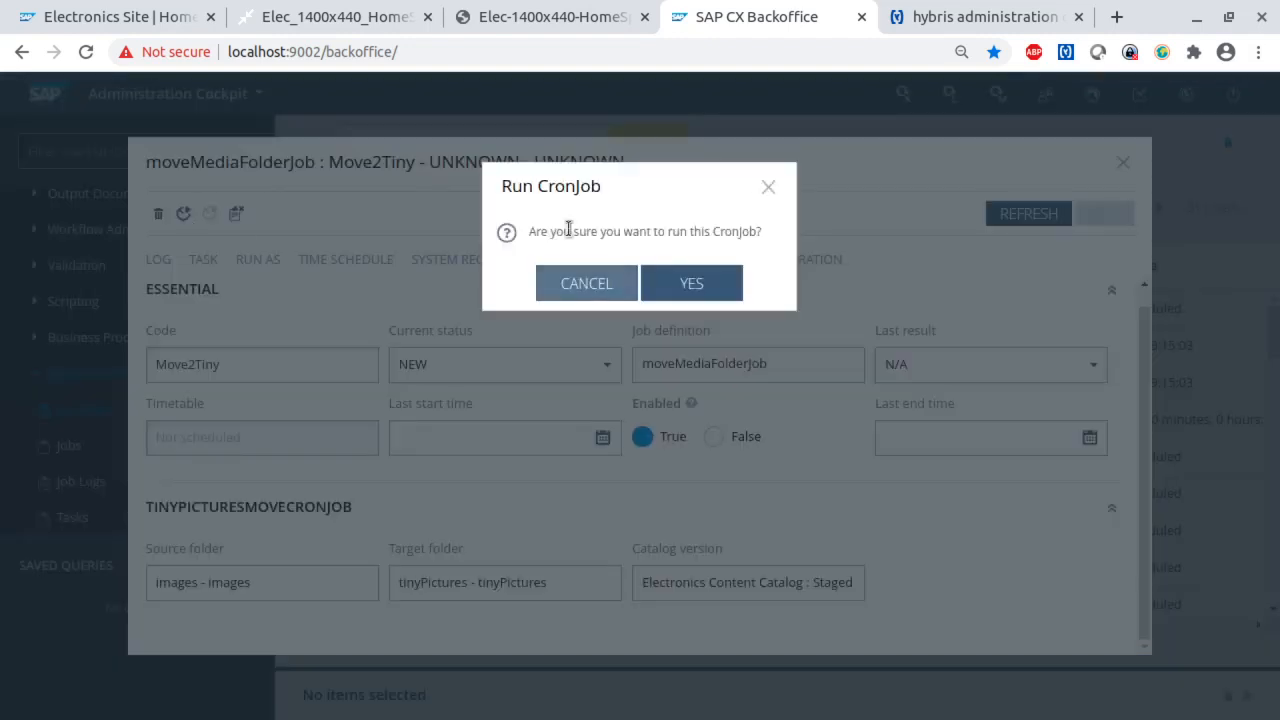
pyautogui.click(682, 282)
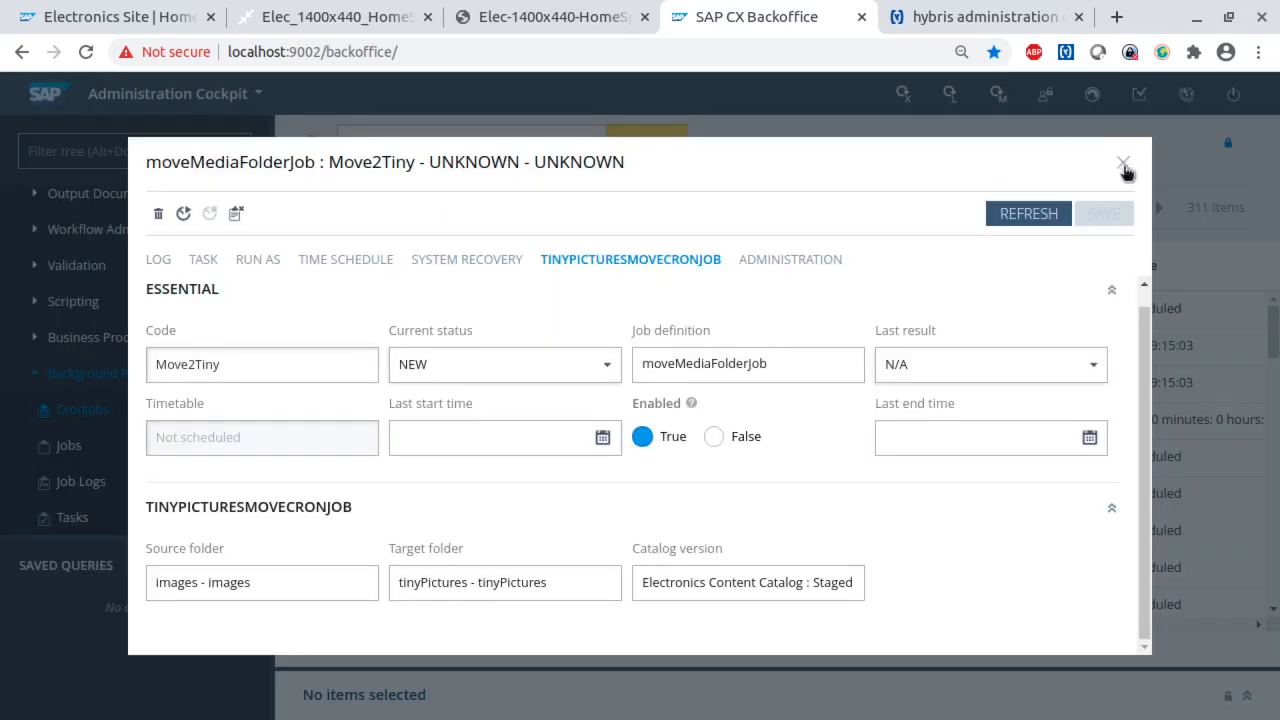
pyautogui.click(1124, 166)
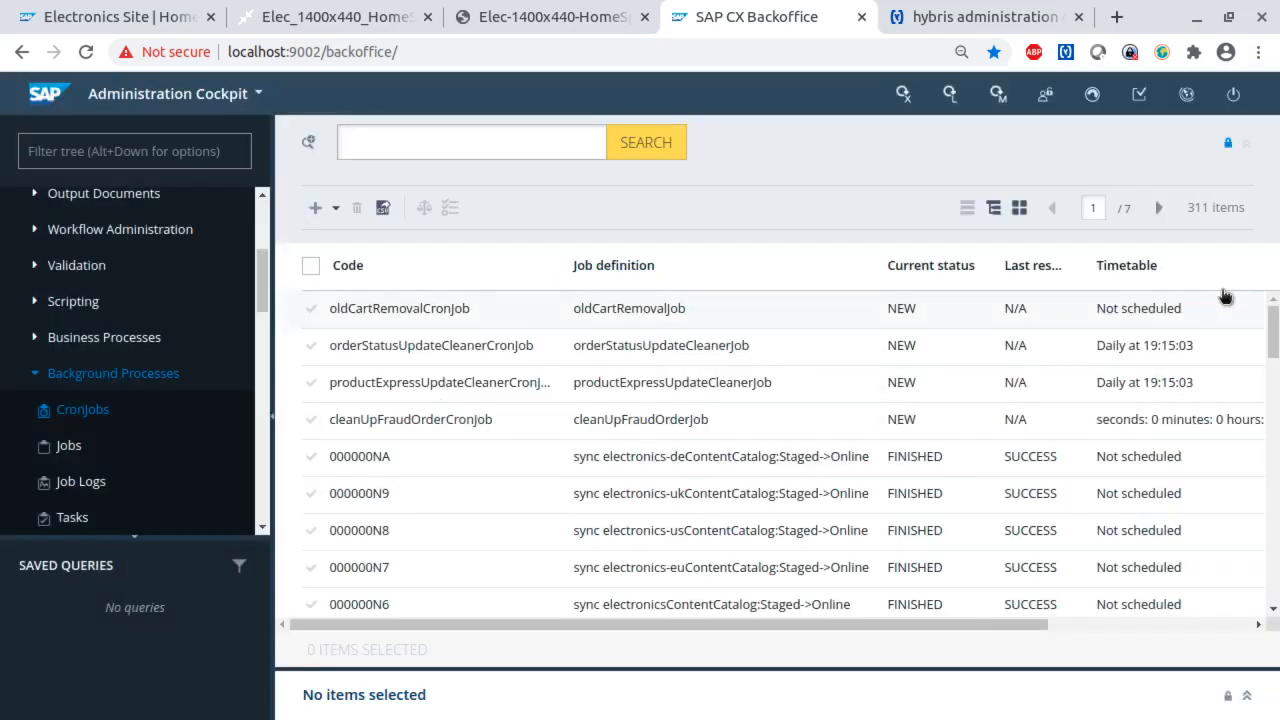
# - Abort the running Move2Tiny job from the list of processes and close that list
pyautogui.click(1097, 95)
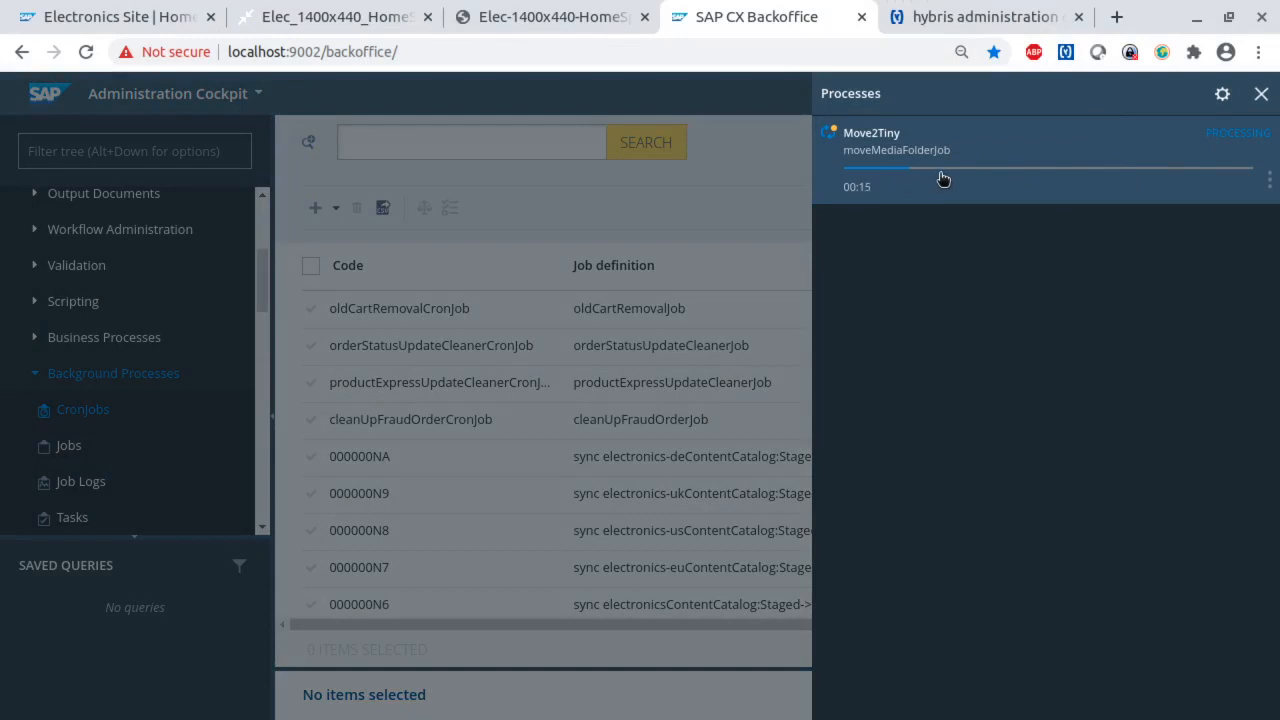
pyautogui.click(1269, 180)
pyautogui.click(1218, 229)
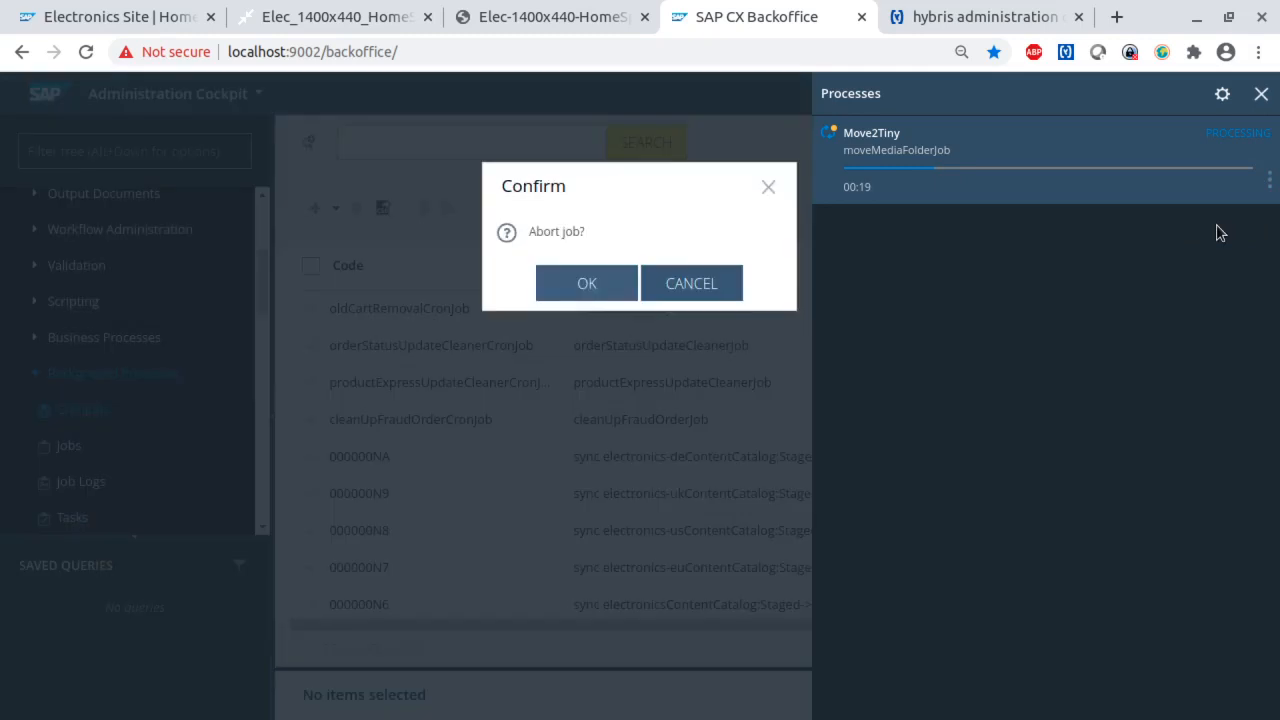
pyautogui.click(598, 283)
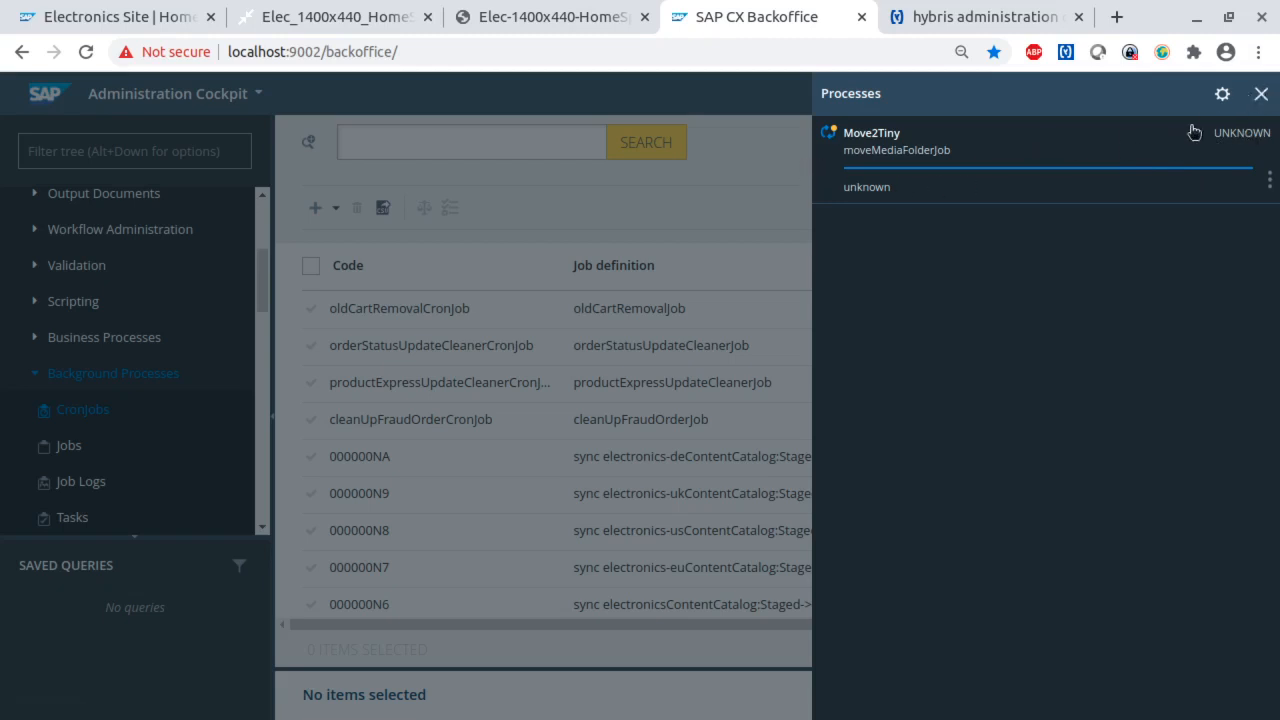
pyautogui.click(1261, 93)
# - Collapse the System section and go to the Media list under Multimedia
pyautogui.scroll(-1, 107, 400)
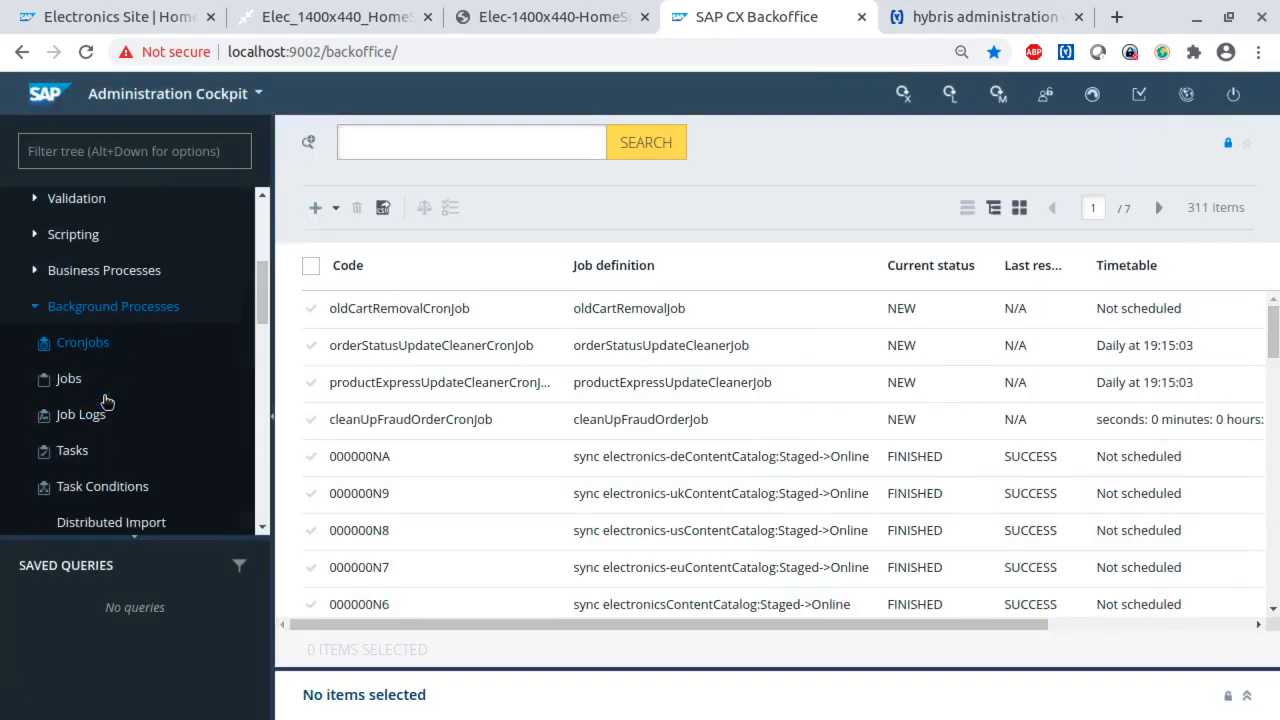
pyautogui.scroll(-6, 107, 400)
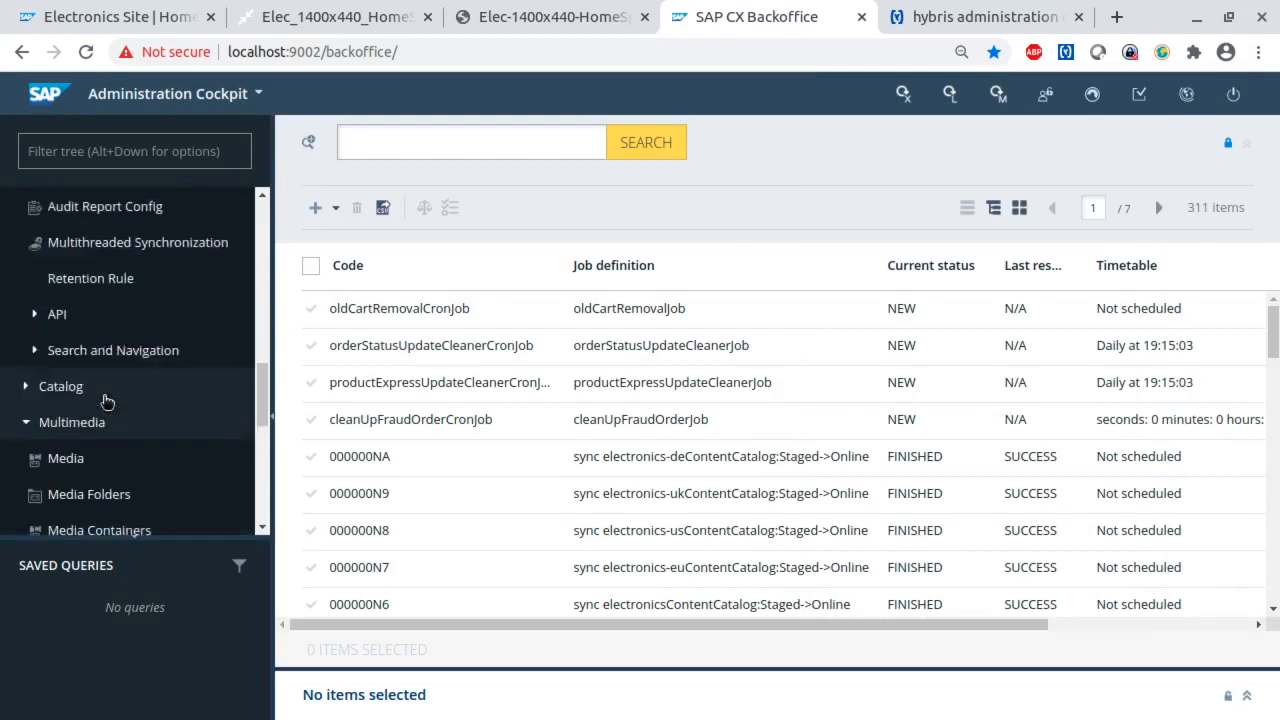
pyautogui.scroll(8, 107, 400)
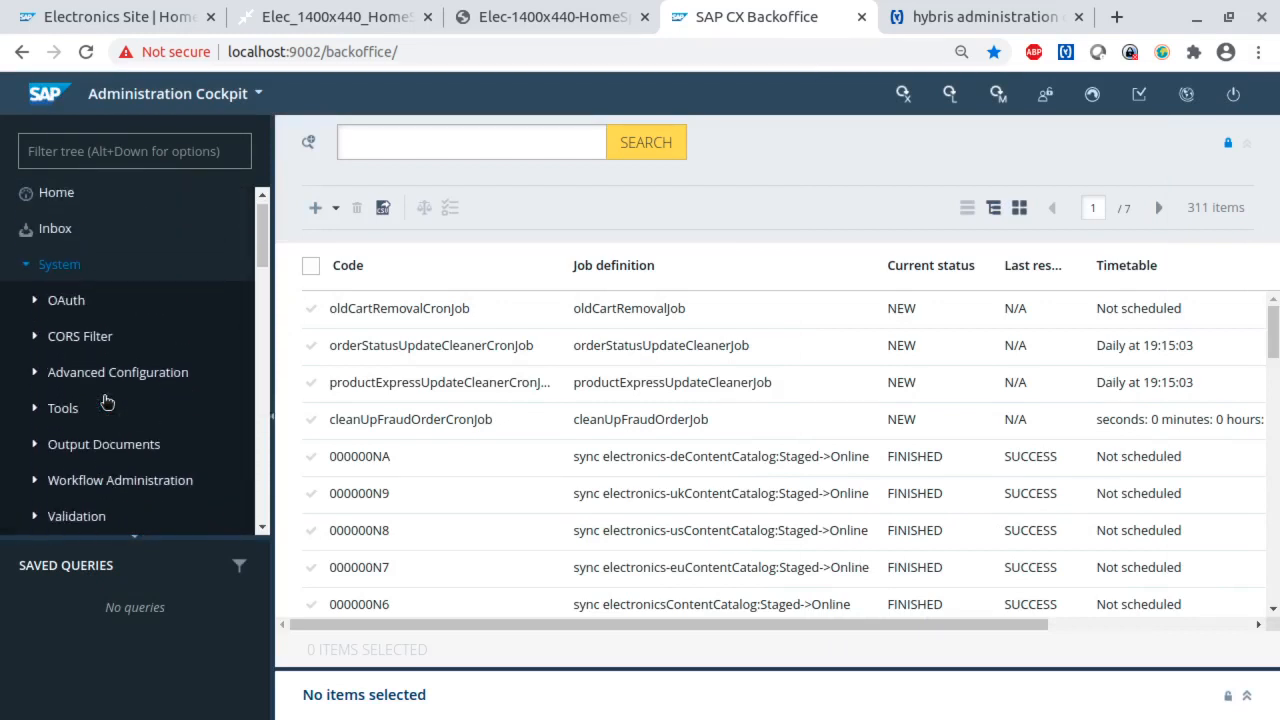
pyautogui.click(24, 279)
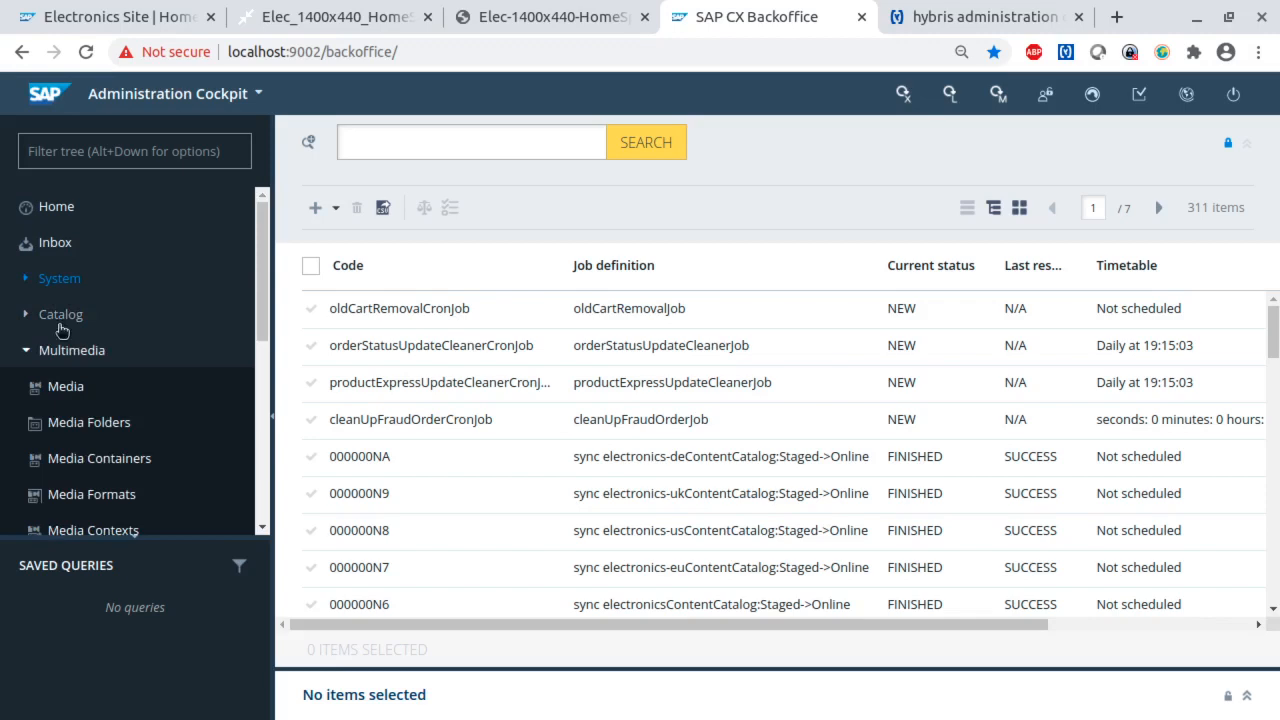
pyautogui.click(61, 390)
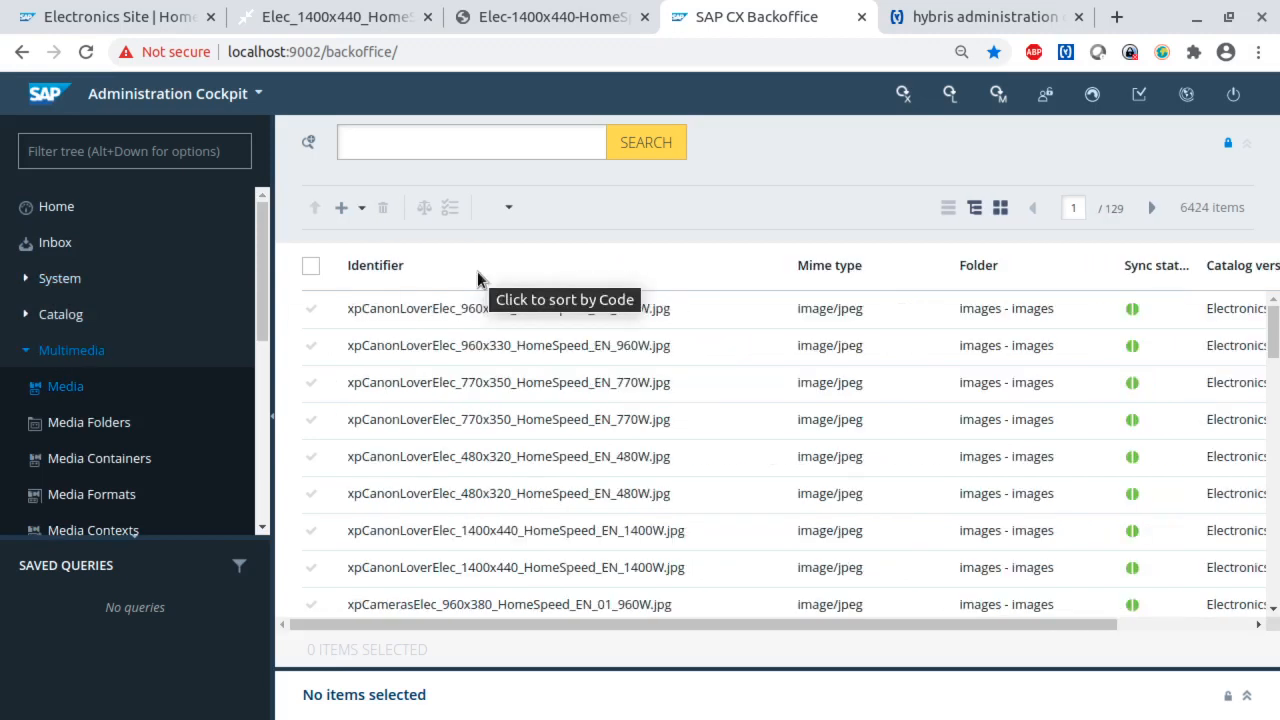
pyautogui.scroll(-2, 868, 431)
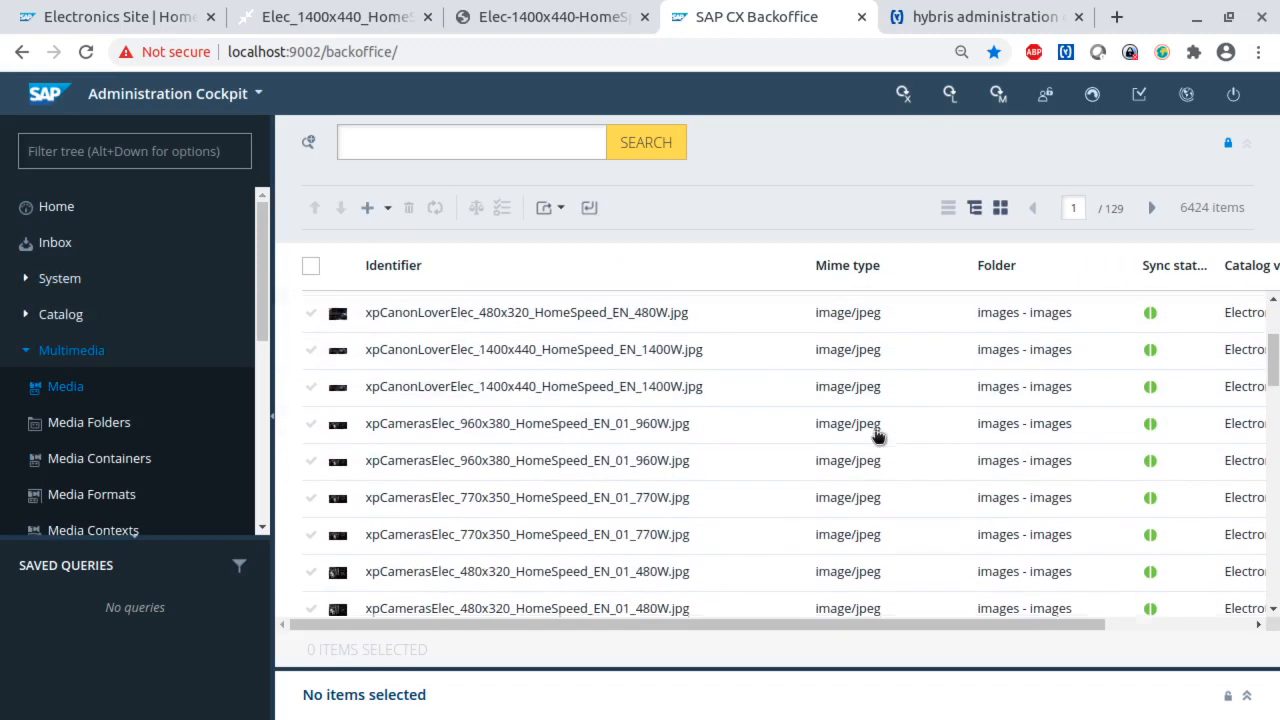
pyautogui.scroll(1, 878, 434)
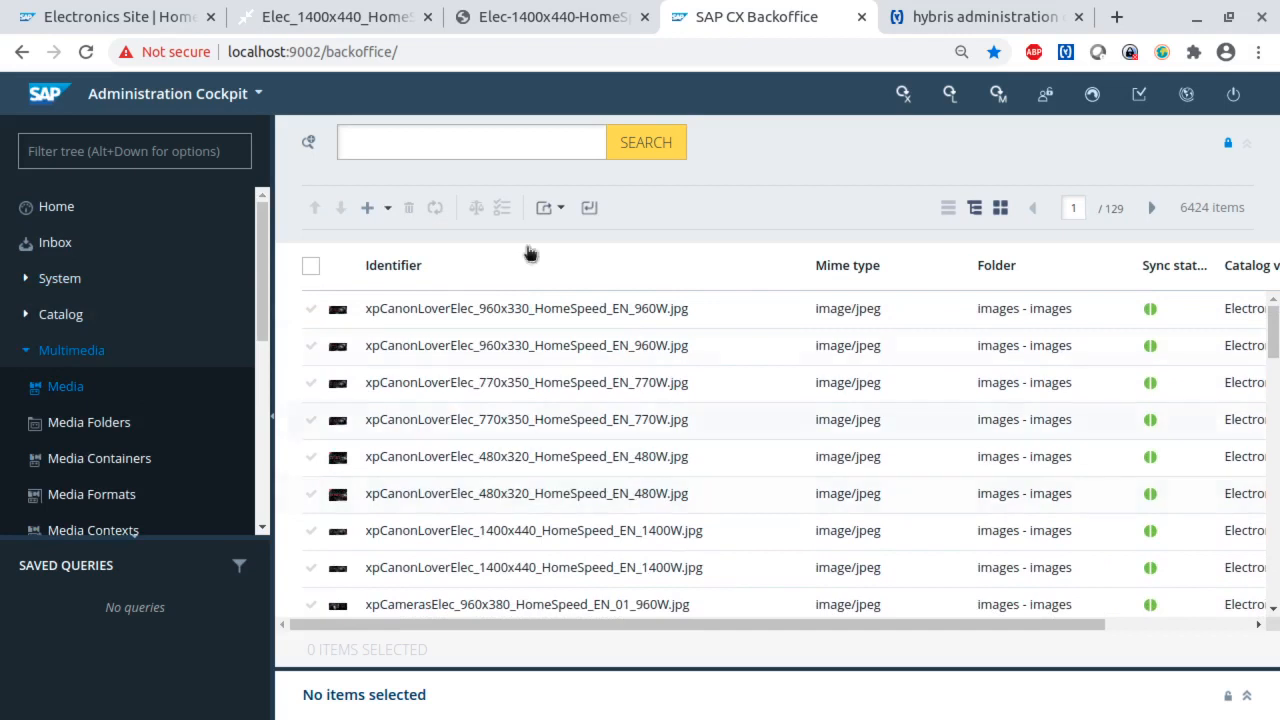
# - Search the media with an advanced search for items whose folder equals tinyPictures
pyautogui.click(311, 143)
pyautogui.click(688, 360)
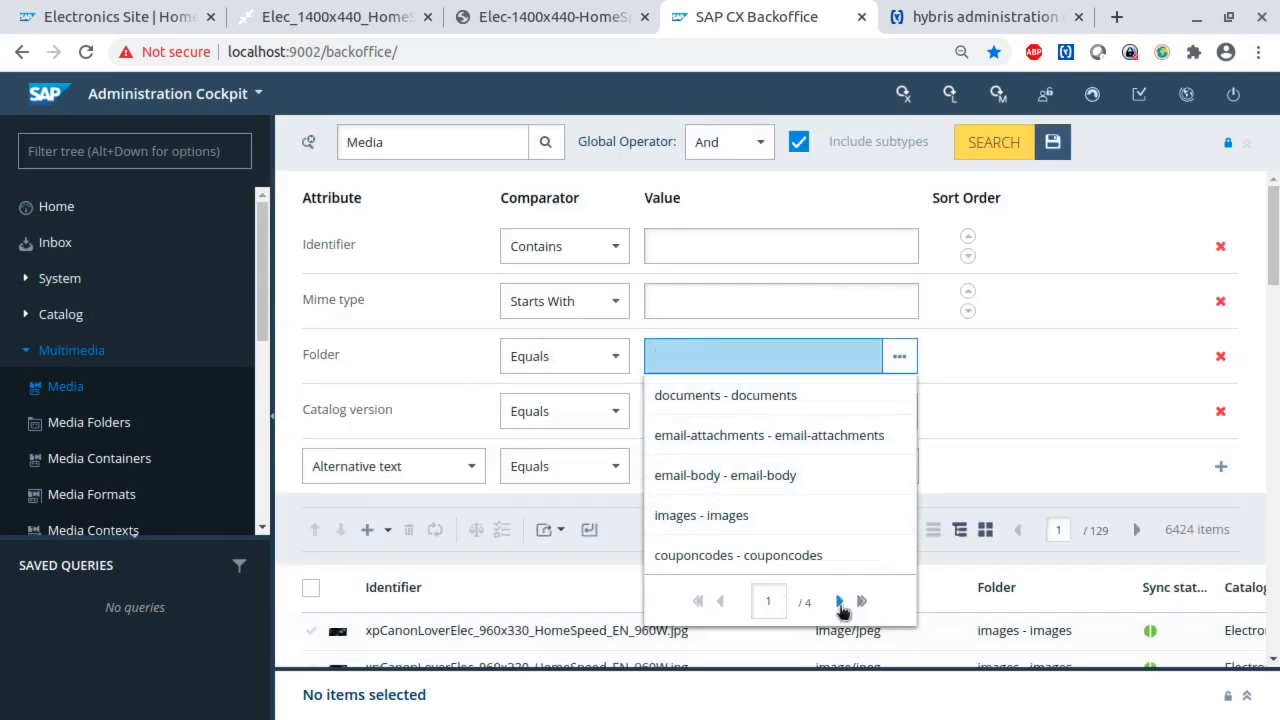
pyautogui.write('tin')
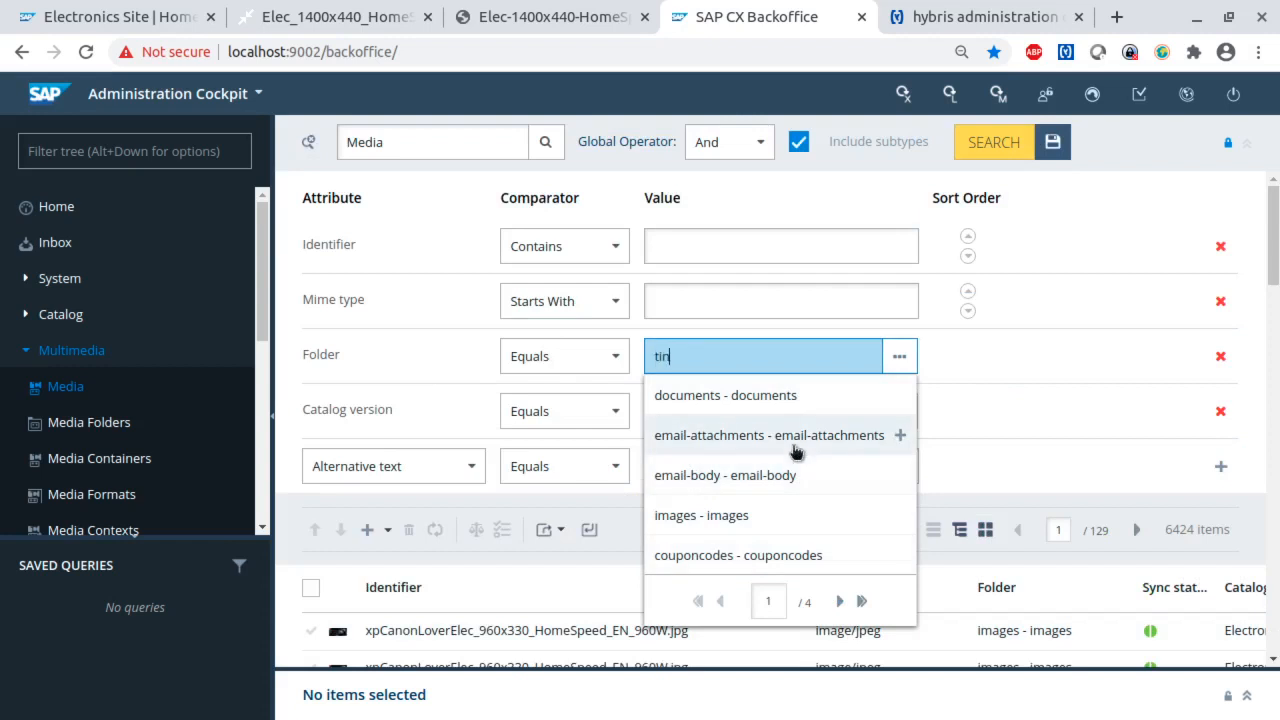
pyautogui.click(743, 398)
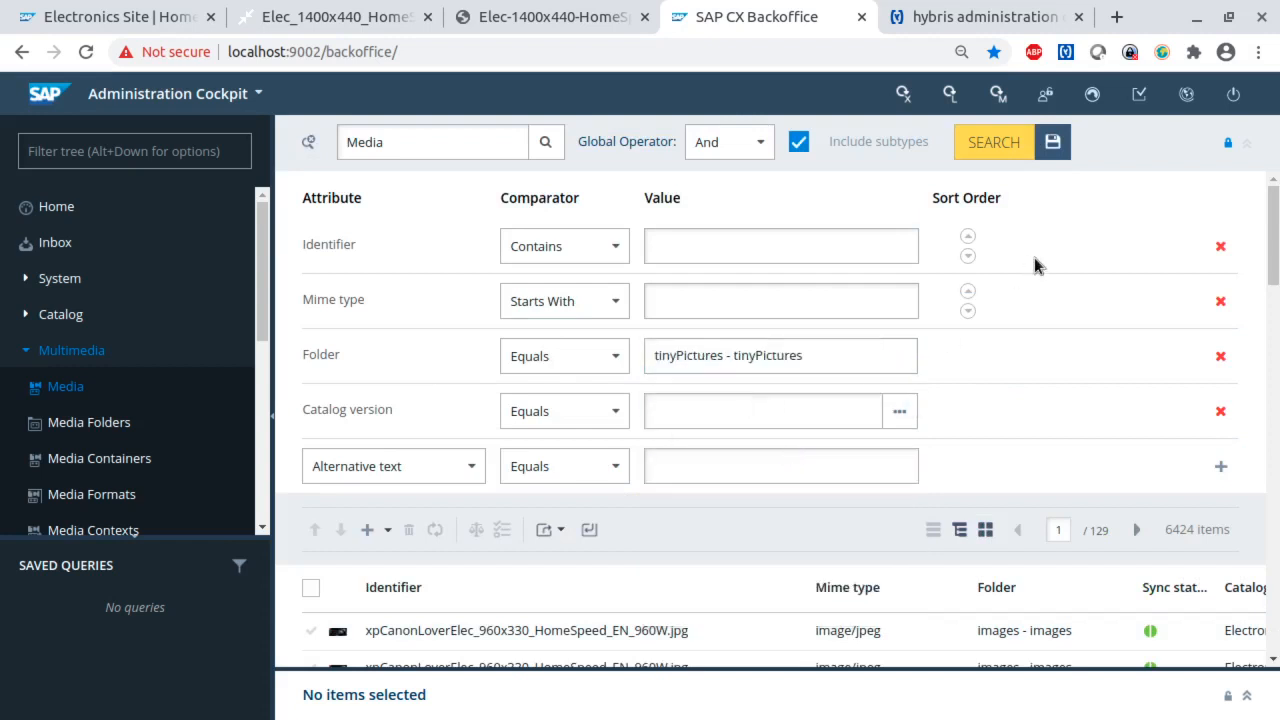
pyautogui.click(1016, 146)
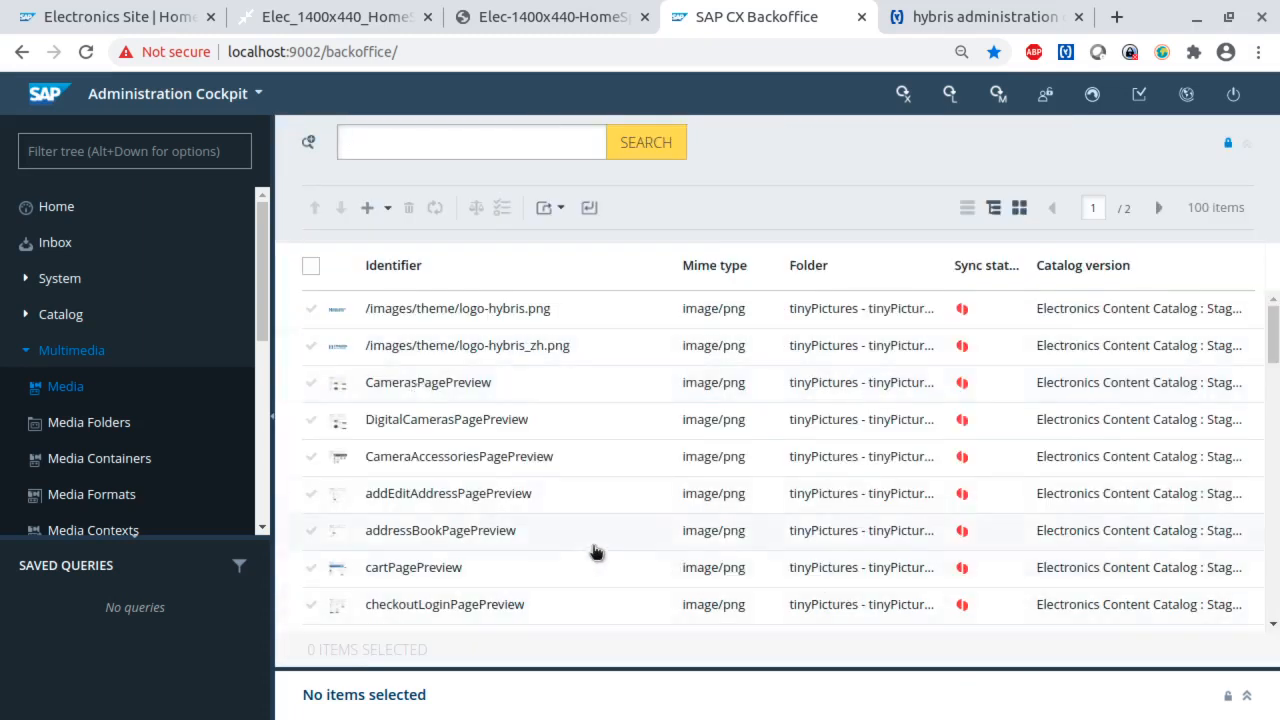
# - Look through the media found in the tinyPictures folder, checking their folder, sync status and catalog version
pyautogui.scroll(-5, 600, 552)
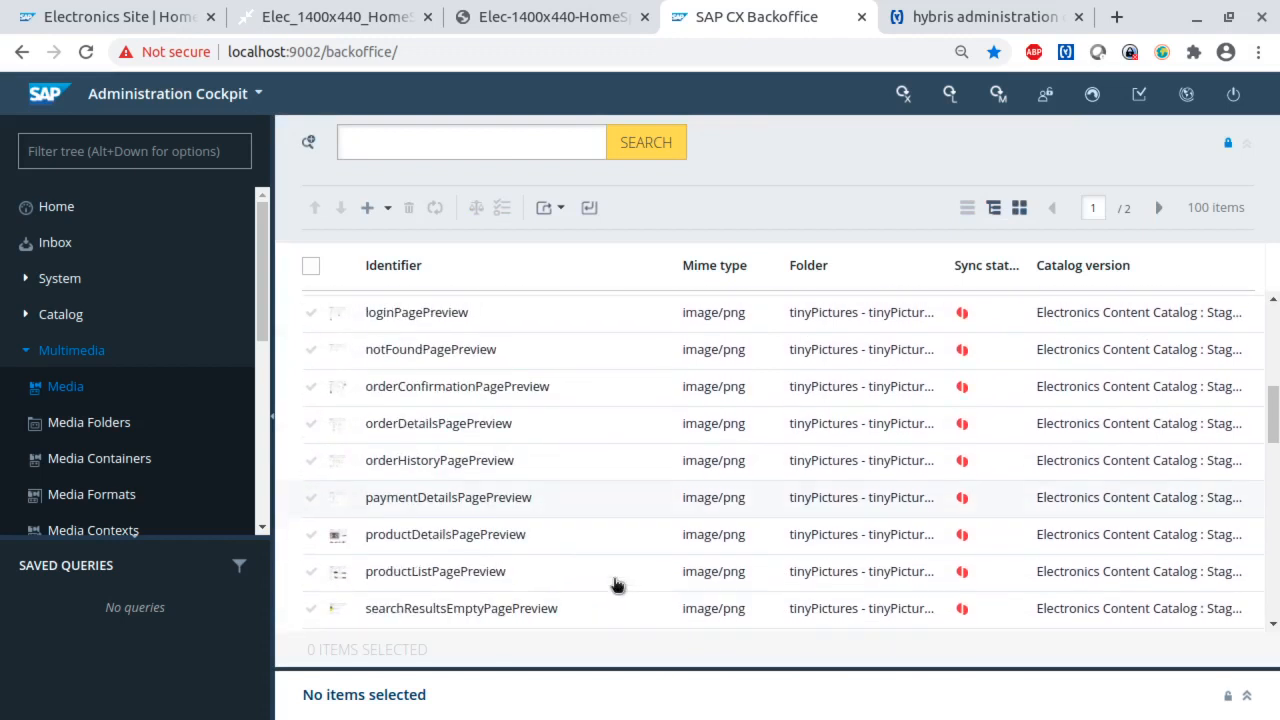
pyautogui.scroll(-3, 617, 585)
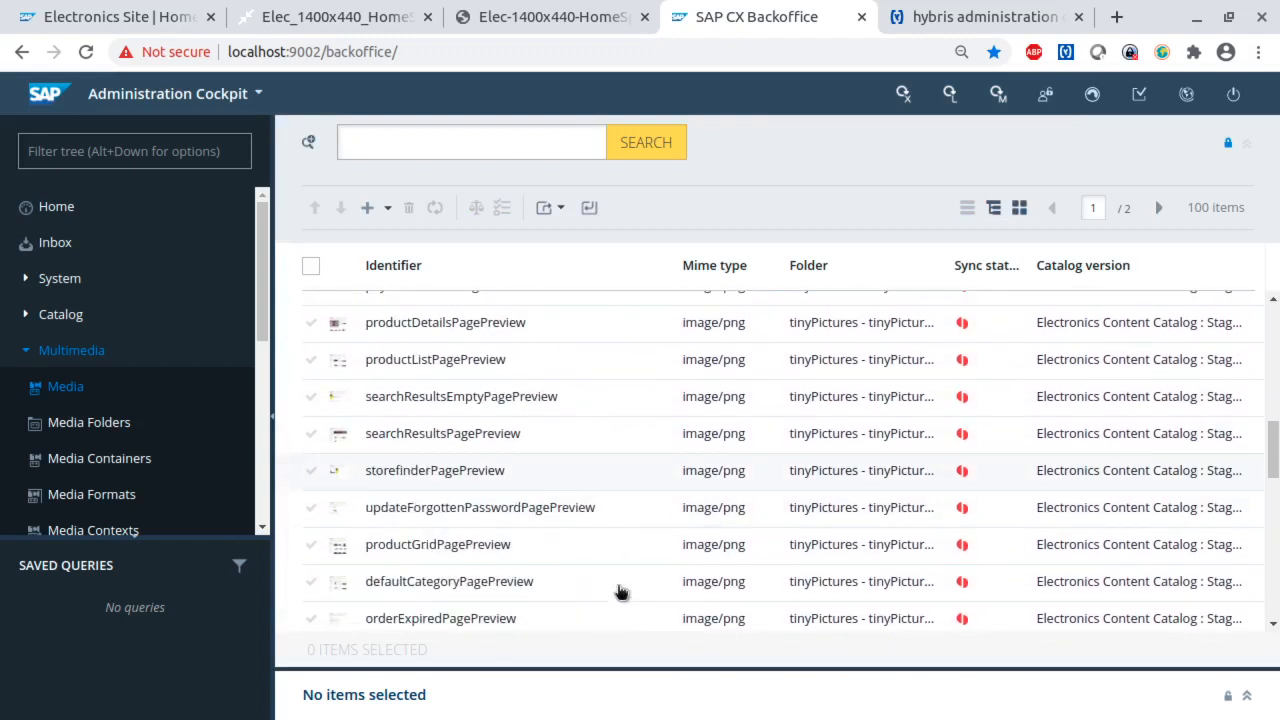
pyautogui.scroll(-5, 620, 592)
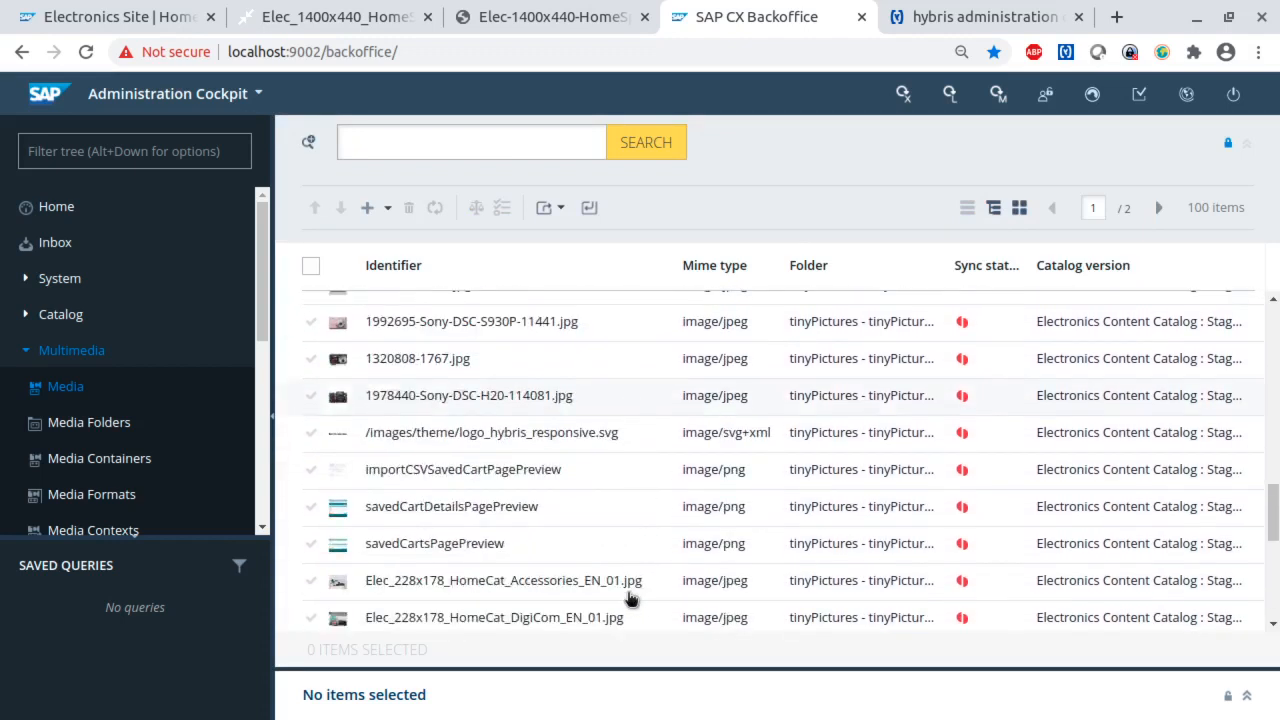
pyautogui.scroll(-4, 630, 597)
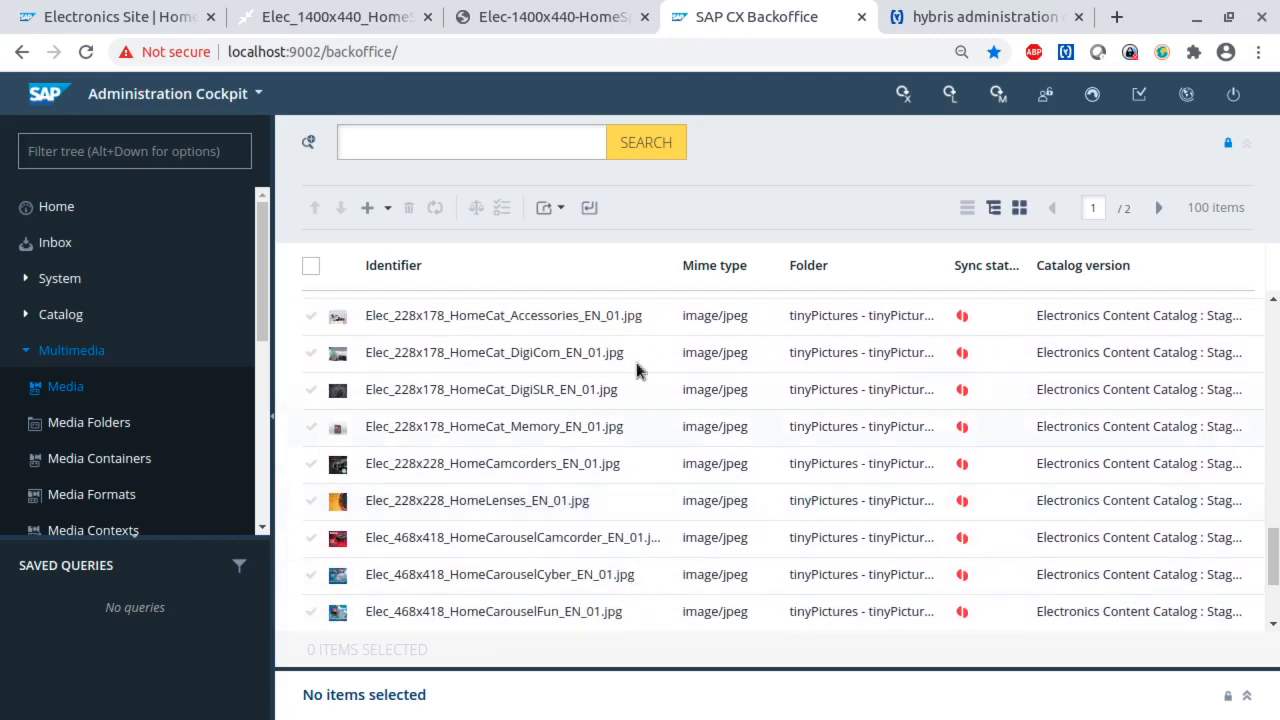
pyautogui.scroll(-3, 540, 567)
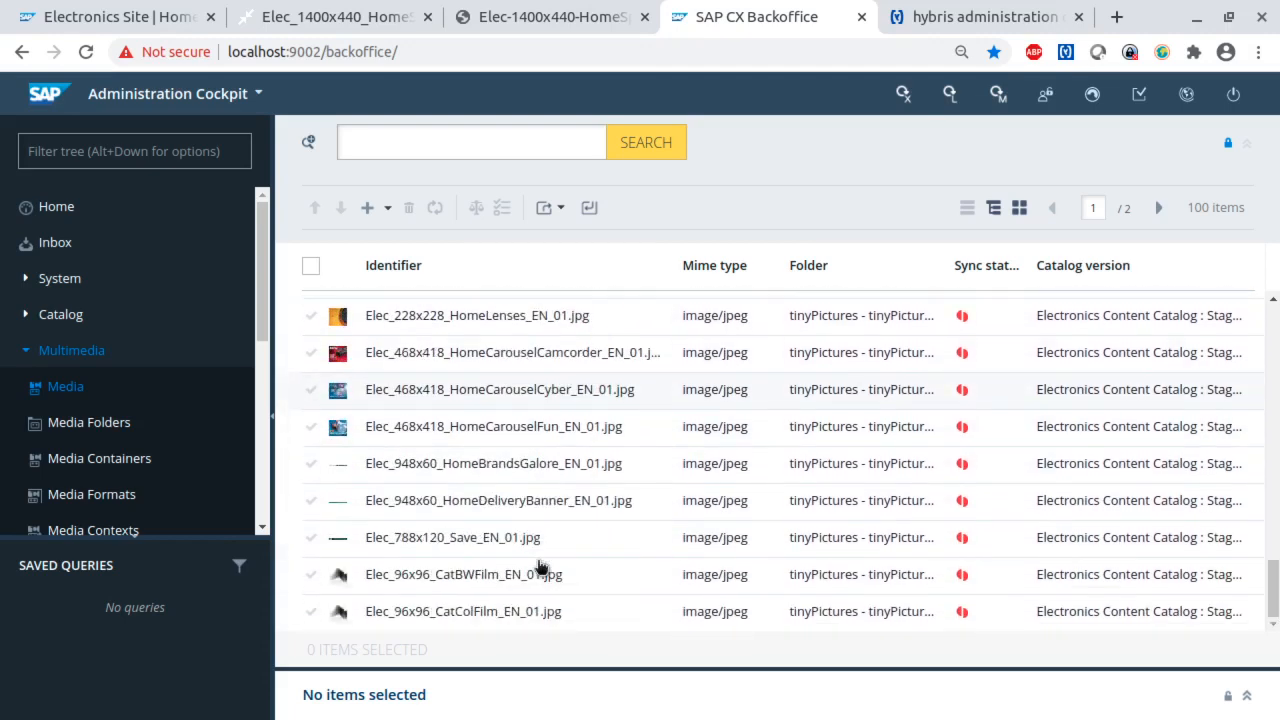
pyautogui.scroll(12, 540, 567)
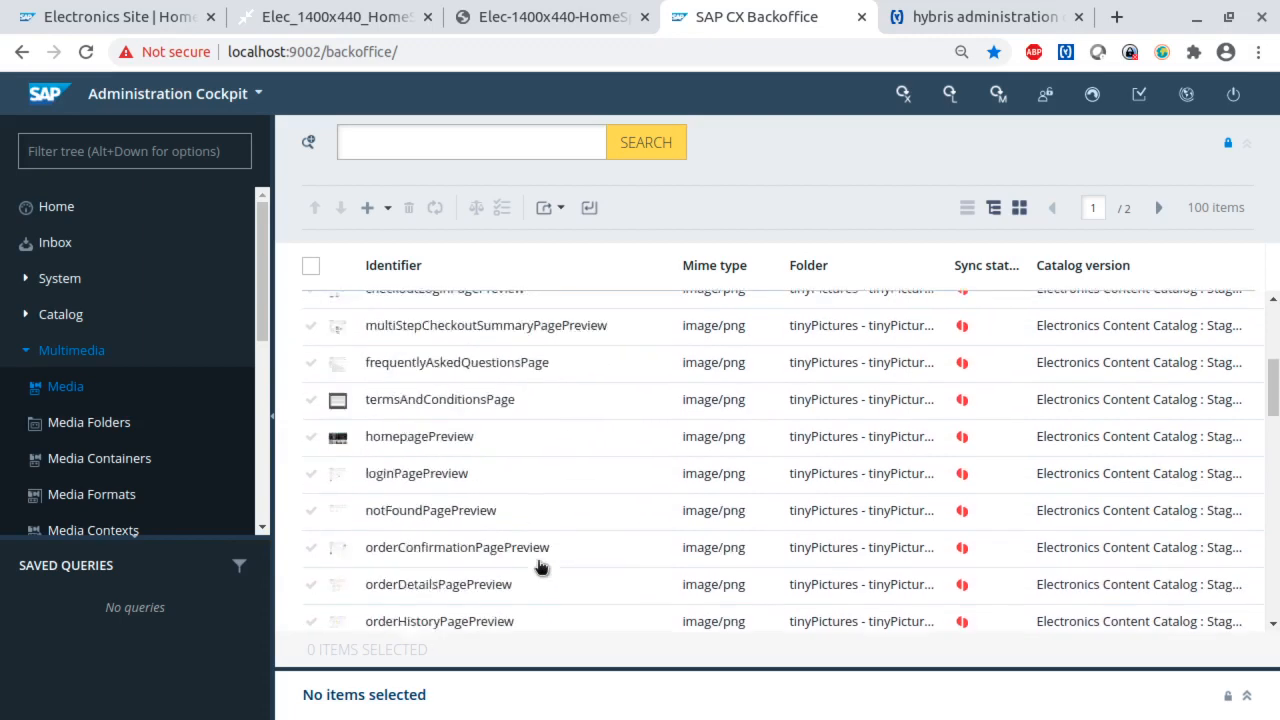
pyautogui.scroll(3, 540, 567)
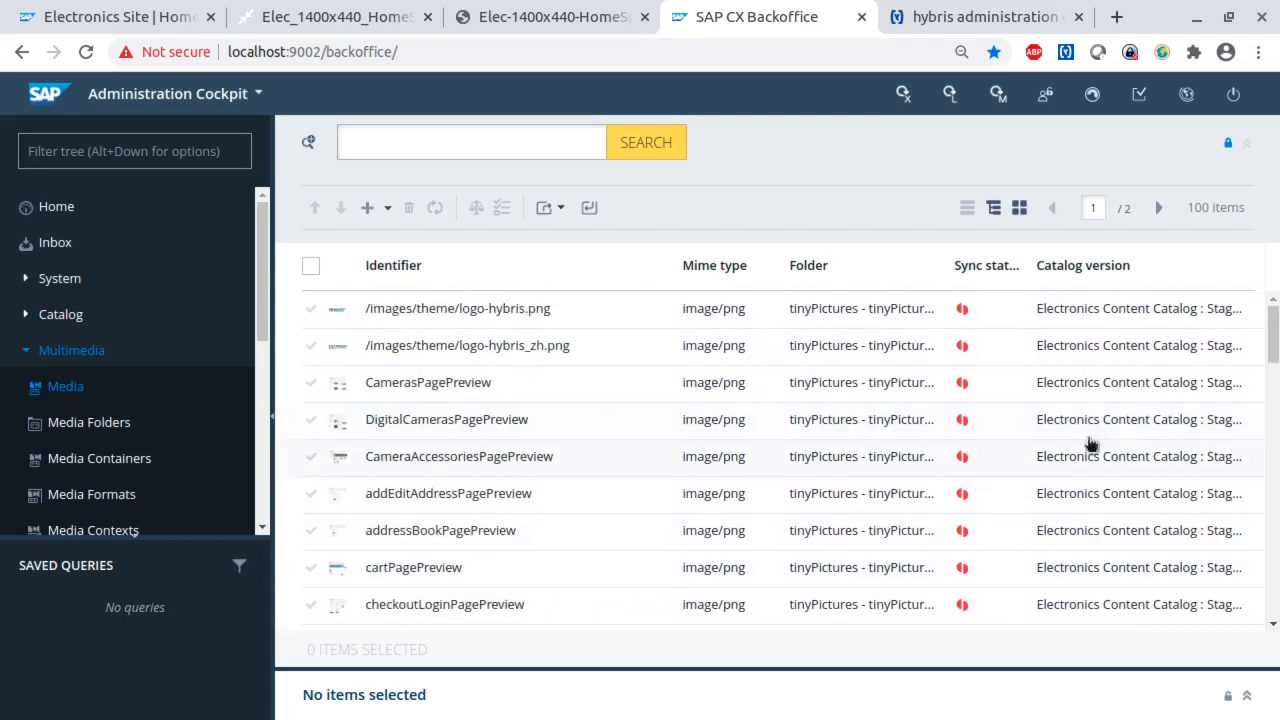